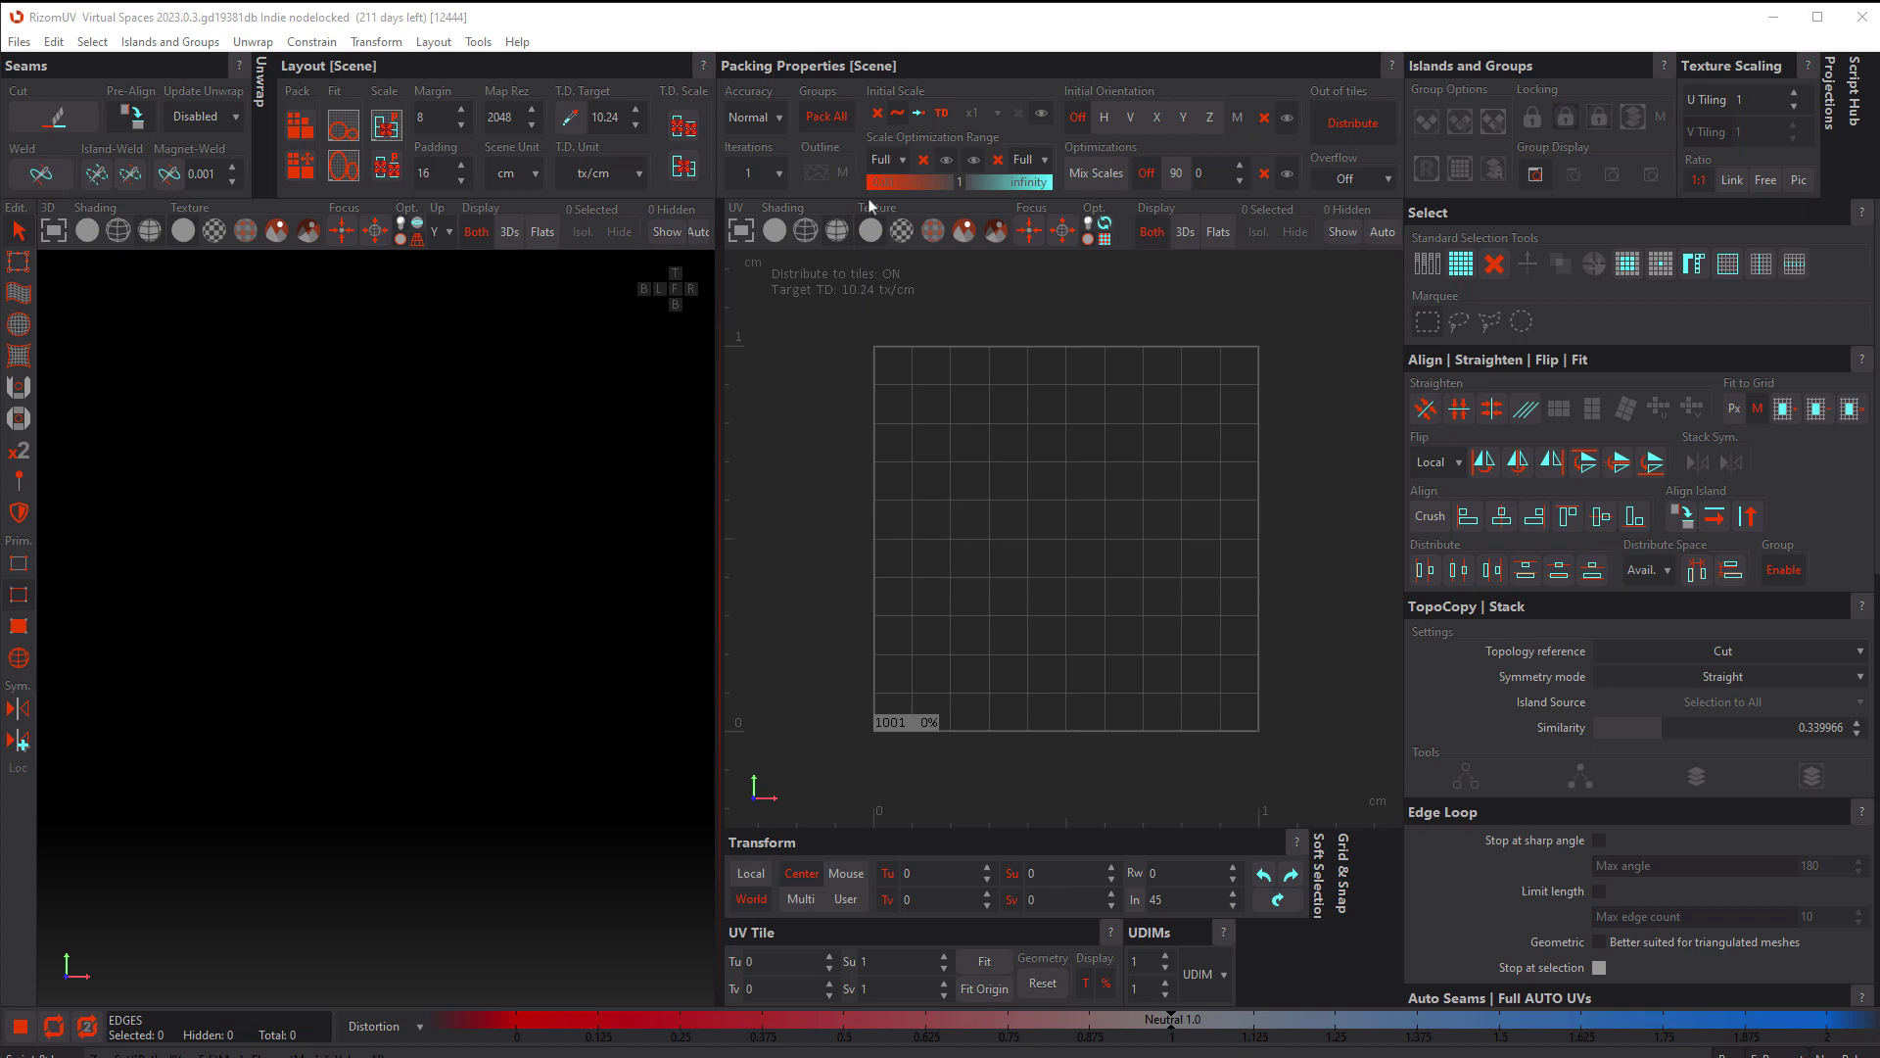
Reload the Grouping.fbx model together with its existing UVs
{"action": "left_click", "coordinate": [20, 43]}
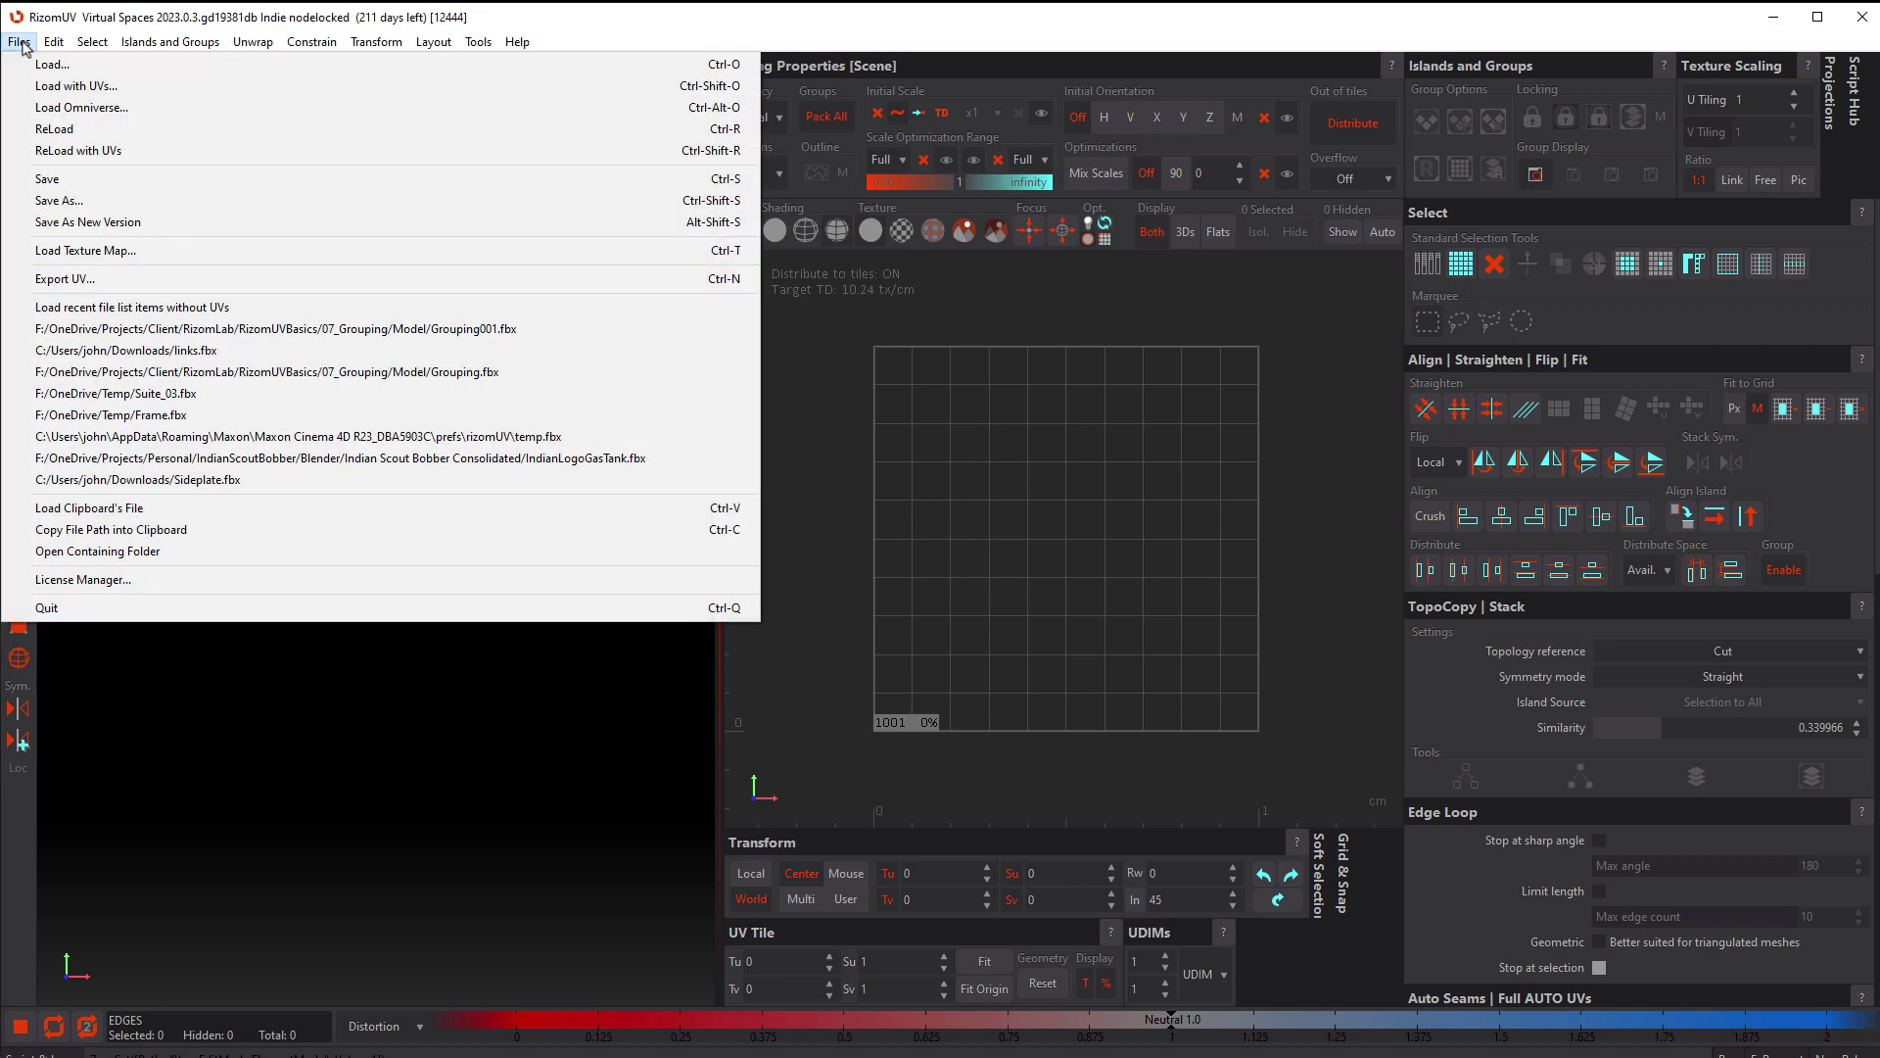
{"action": "left_click", "coordinate": [130, 151]}
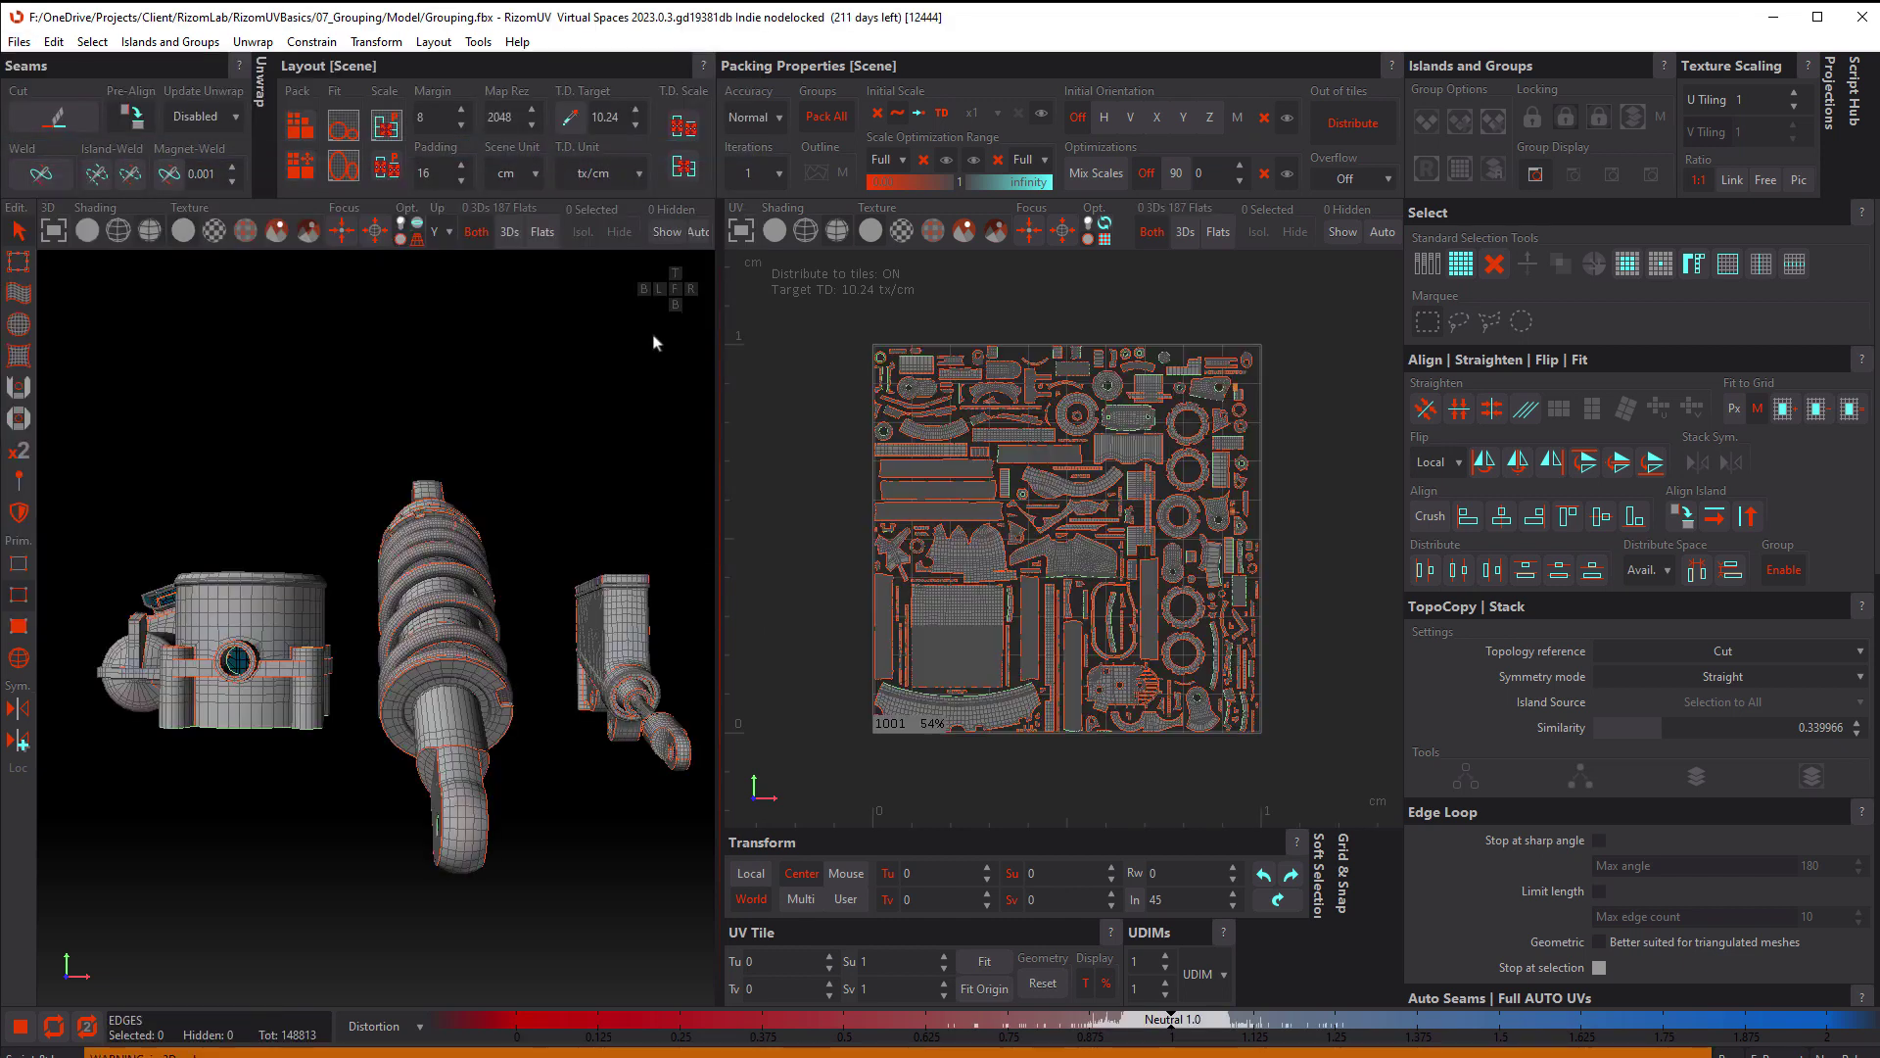
In island selection mode, select all islands of the ribbed cover at the front of the model and group them
{"action": "middle_click_drag", "start_coordinate": [498, 495], "coordinate": [826, 526]}
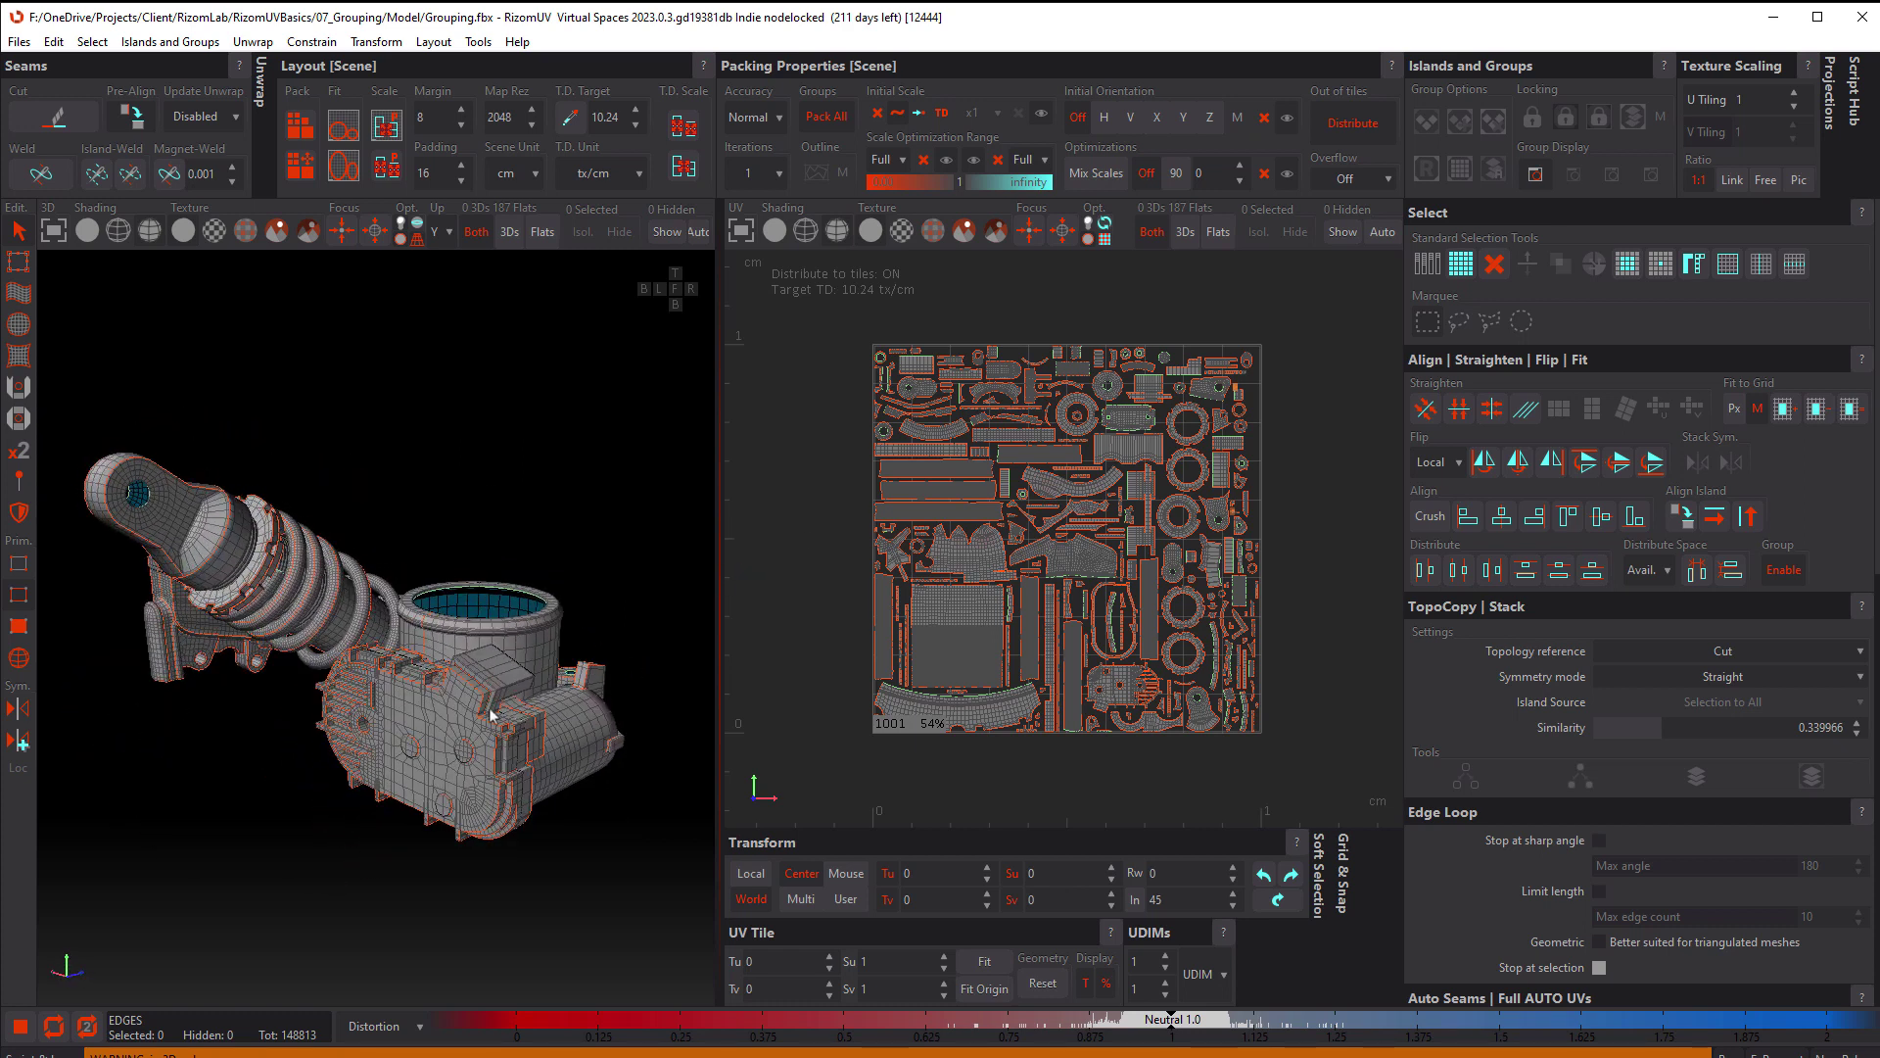
{"action": "scroll", "coordinate": [301, 744], "scroll_direction": "up", "scroll_amount": 3}
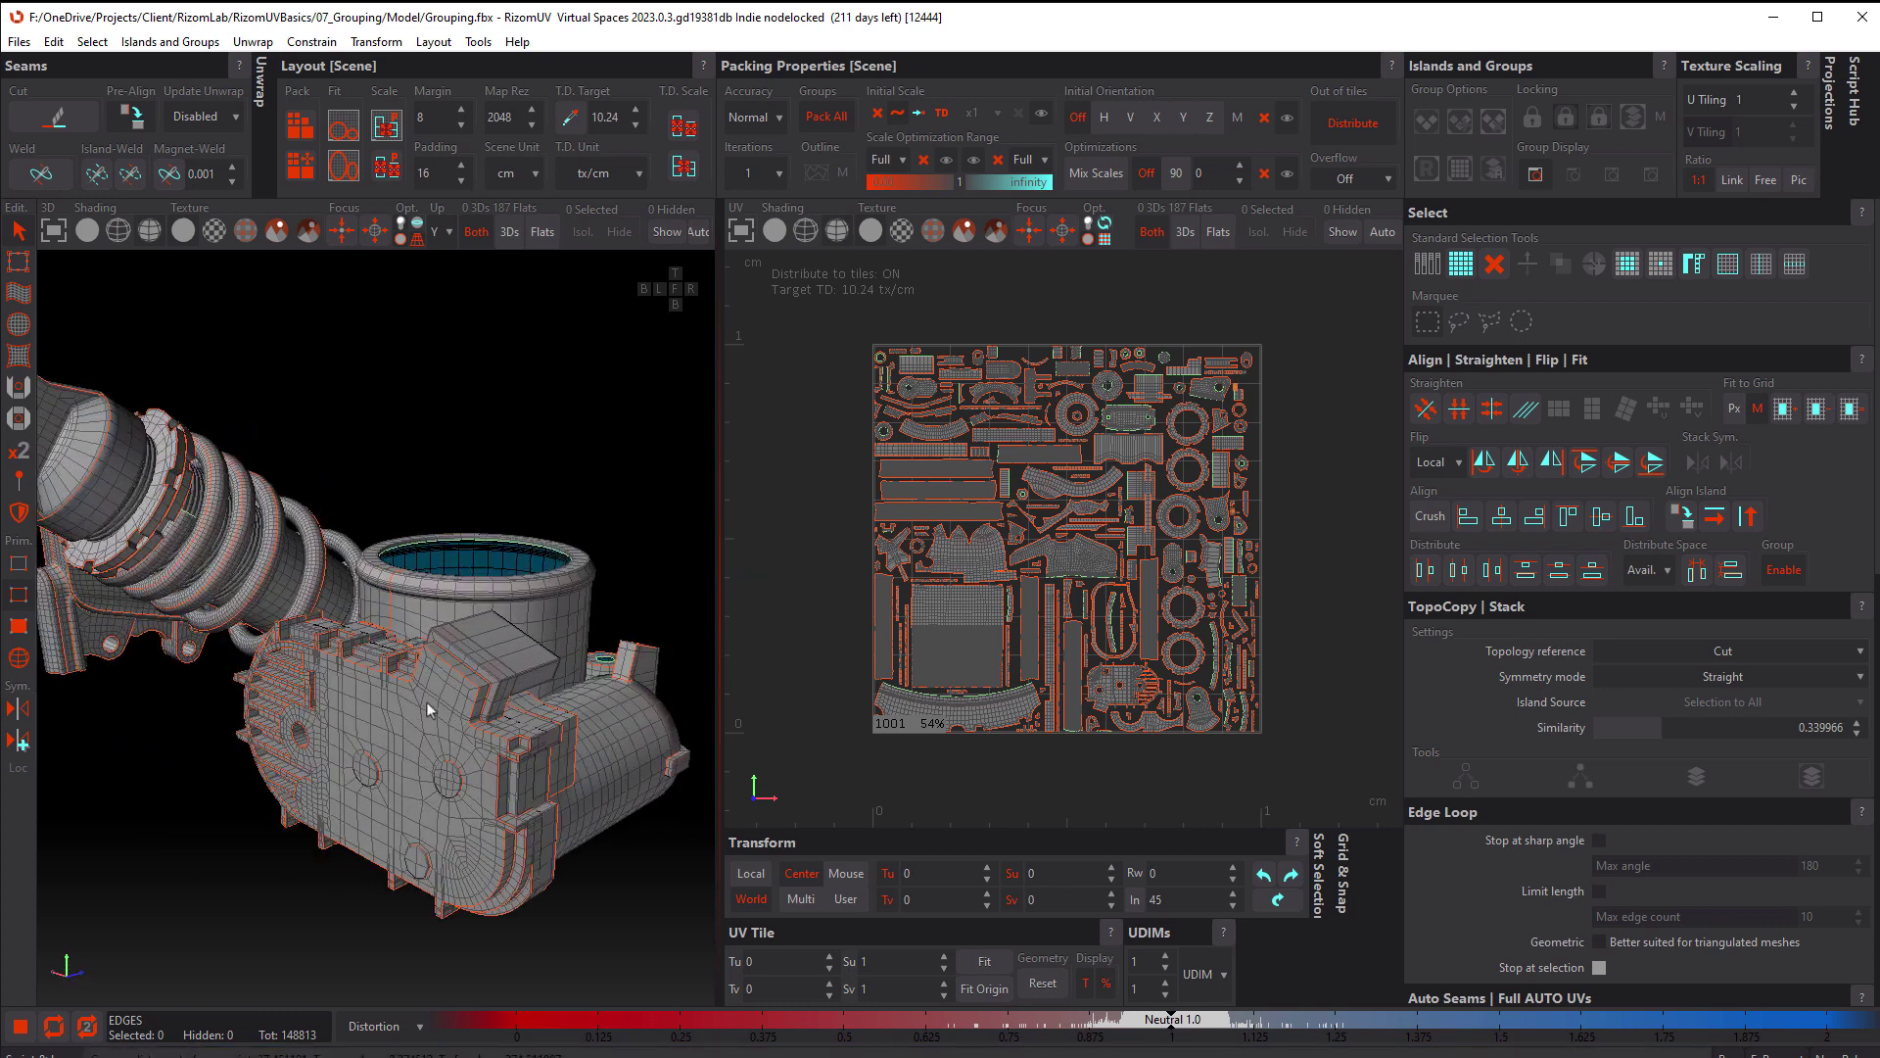
{"action": "left_click", "coordinate": [18, 659]}
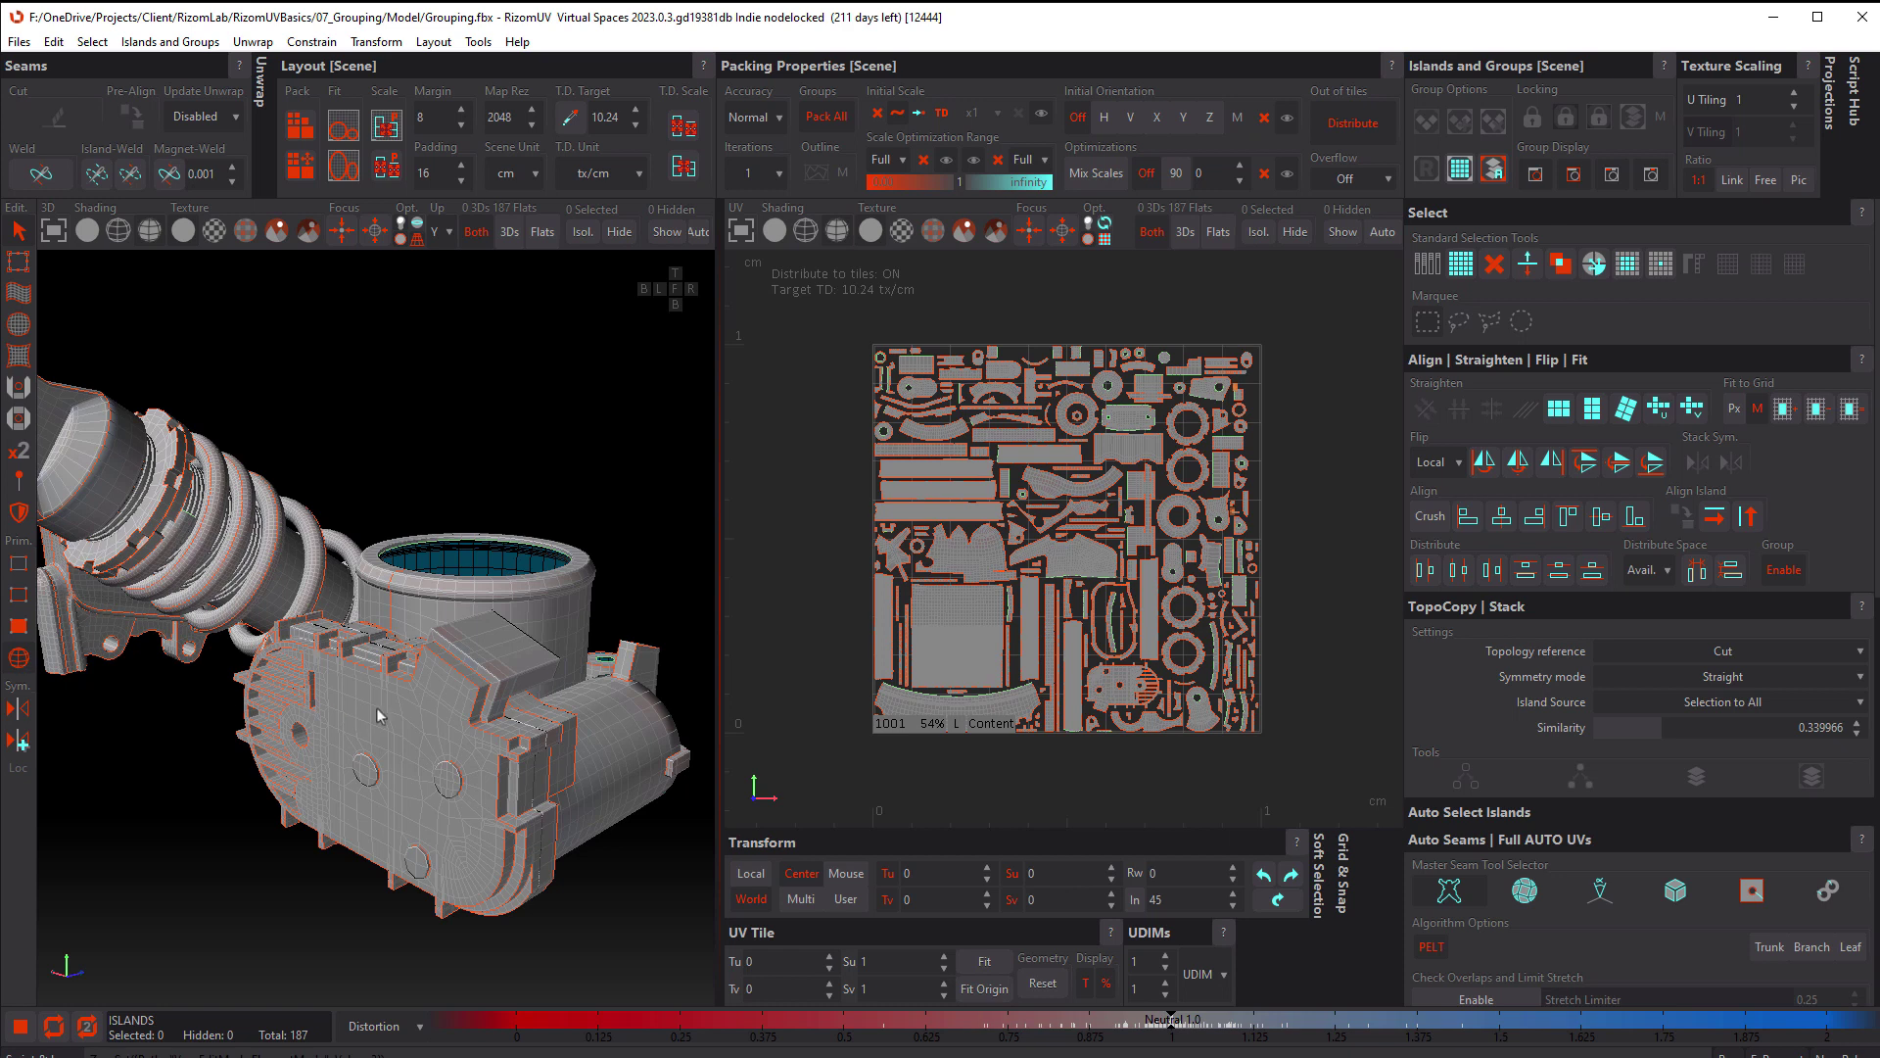
{"action": "mouse_move", "coordinate": [437, 709]}
{"action": "middle_mouse_down"}
{"action": "mouse_move", "coordinate": [462, 693]}
{"action": "mouse_move", "coordinate": [310, 716]}
{"action": "mouse_move", "coordinate": [459, 725]}
{"action": "middle_mouse_up"}
{"action": "left_click", "coordinate": [438, 708]}
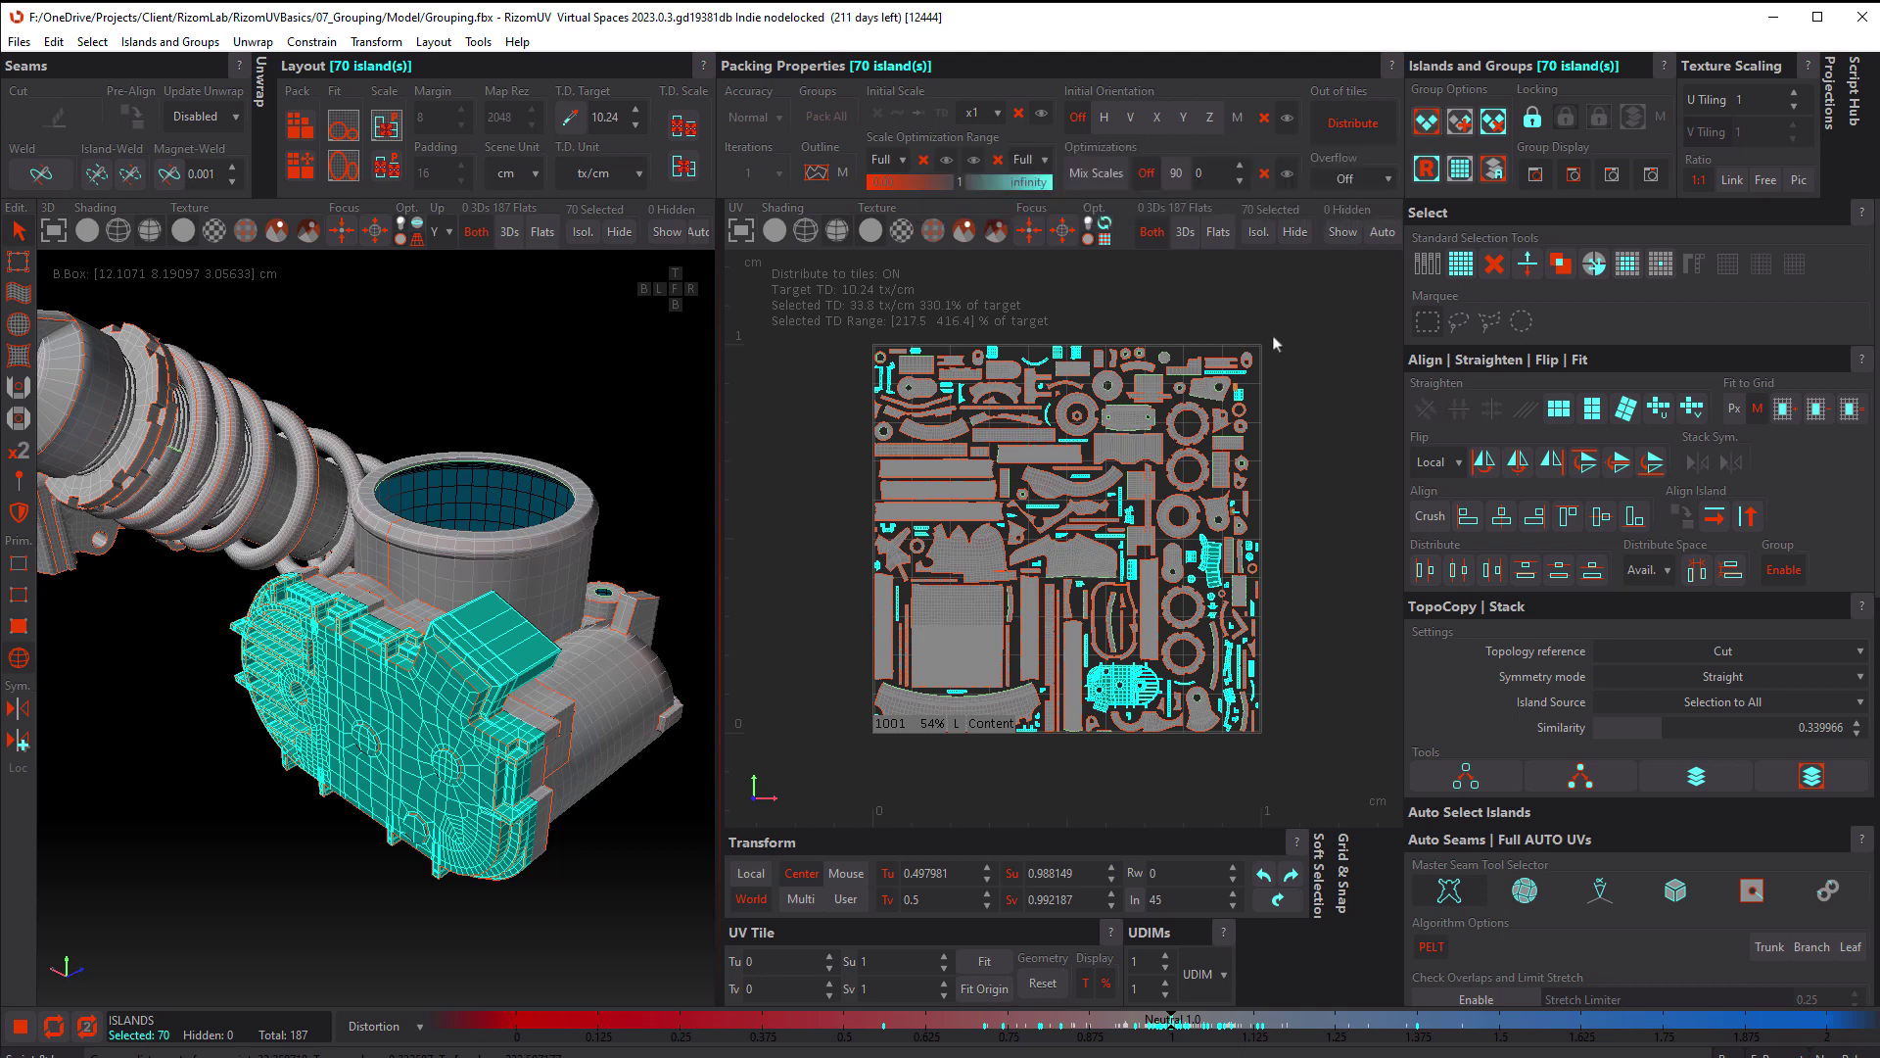
{"action": "key", "text": "g"}
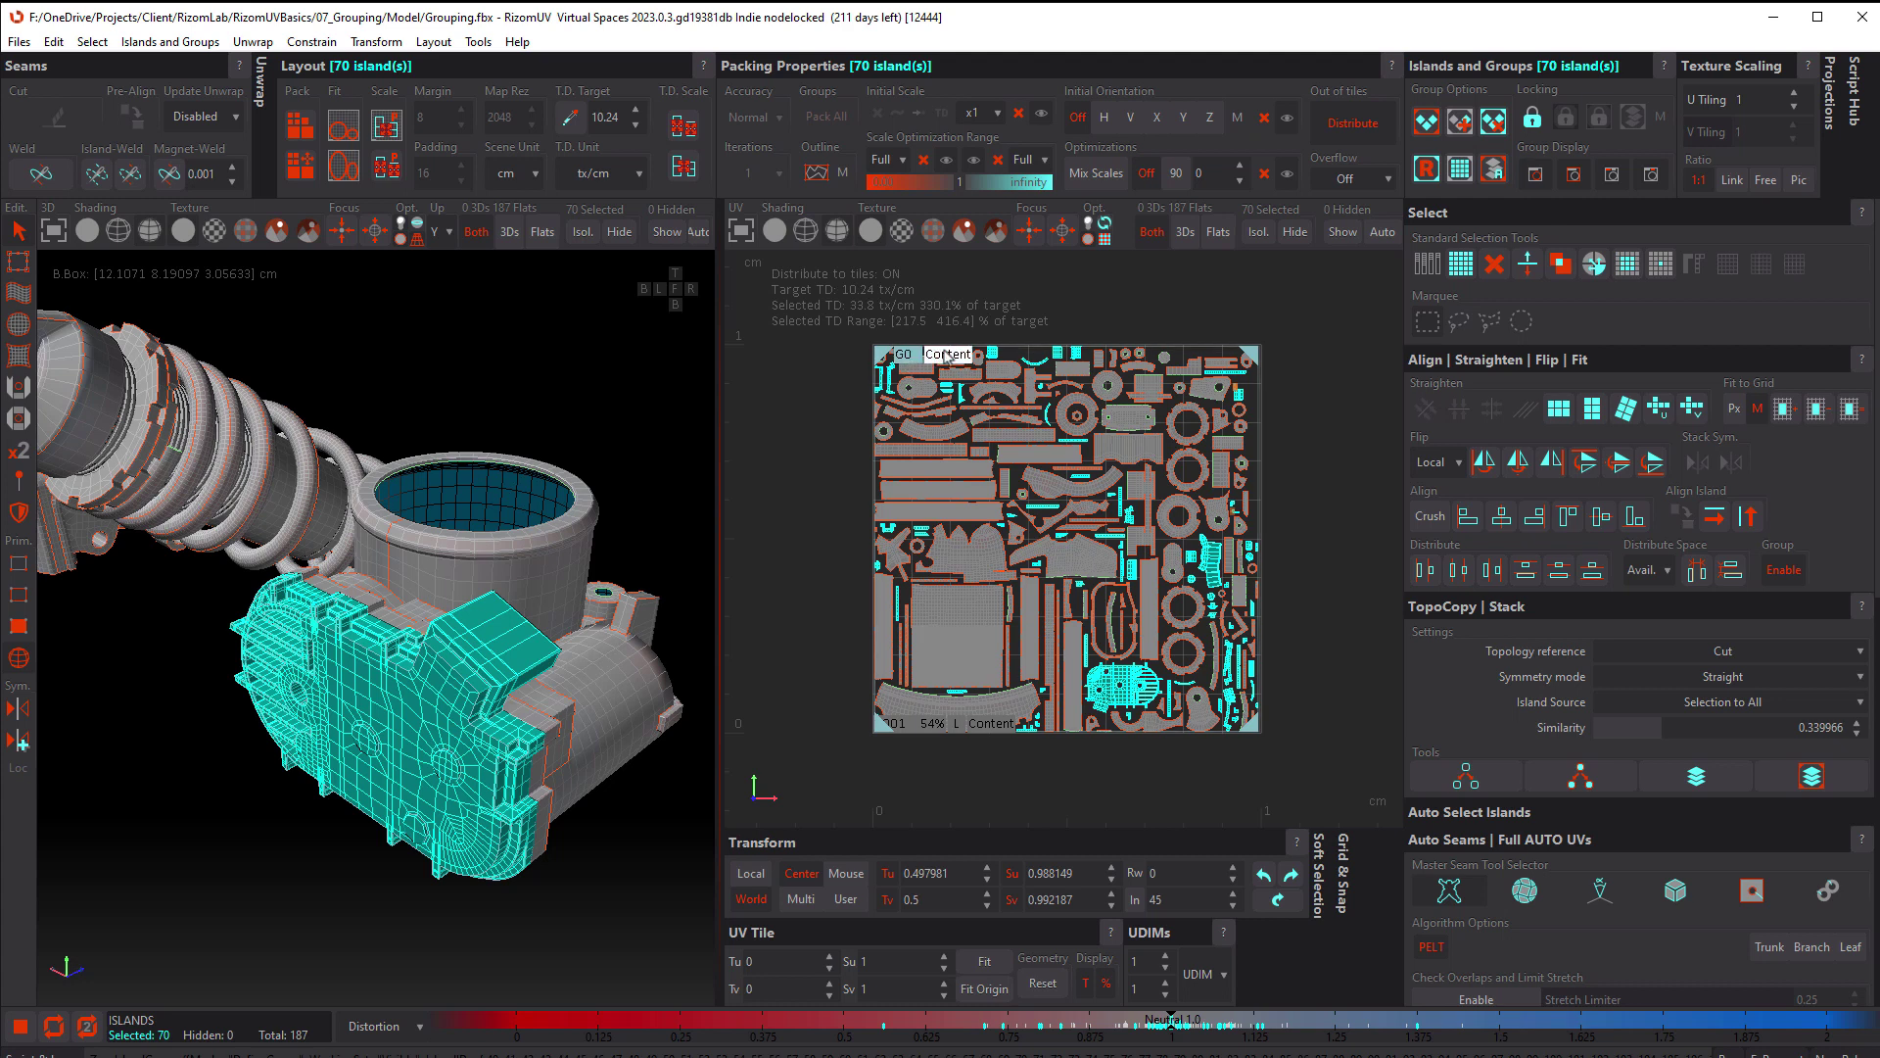
Clear the selection and reselect the grouped islands, once through a single member island and once through the group's Content label
{"action": "left_click", "coordinate": [1316, 348]}
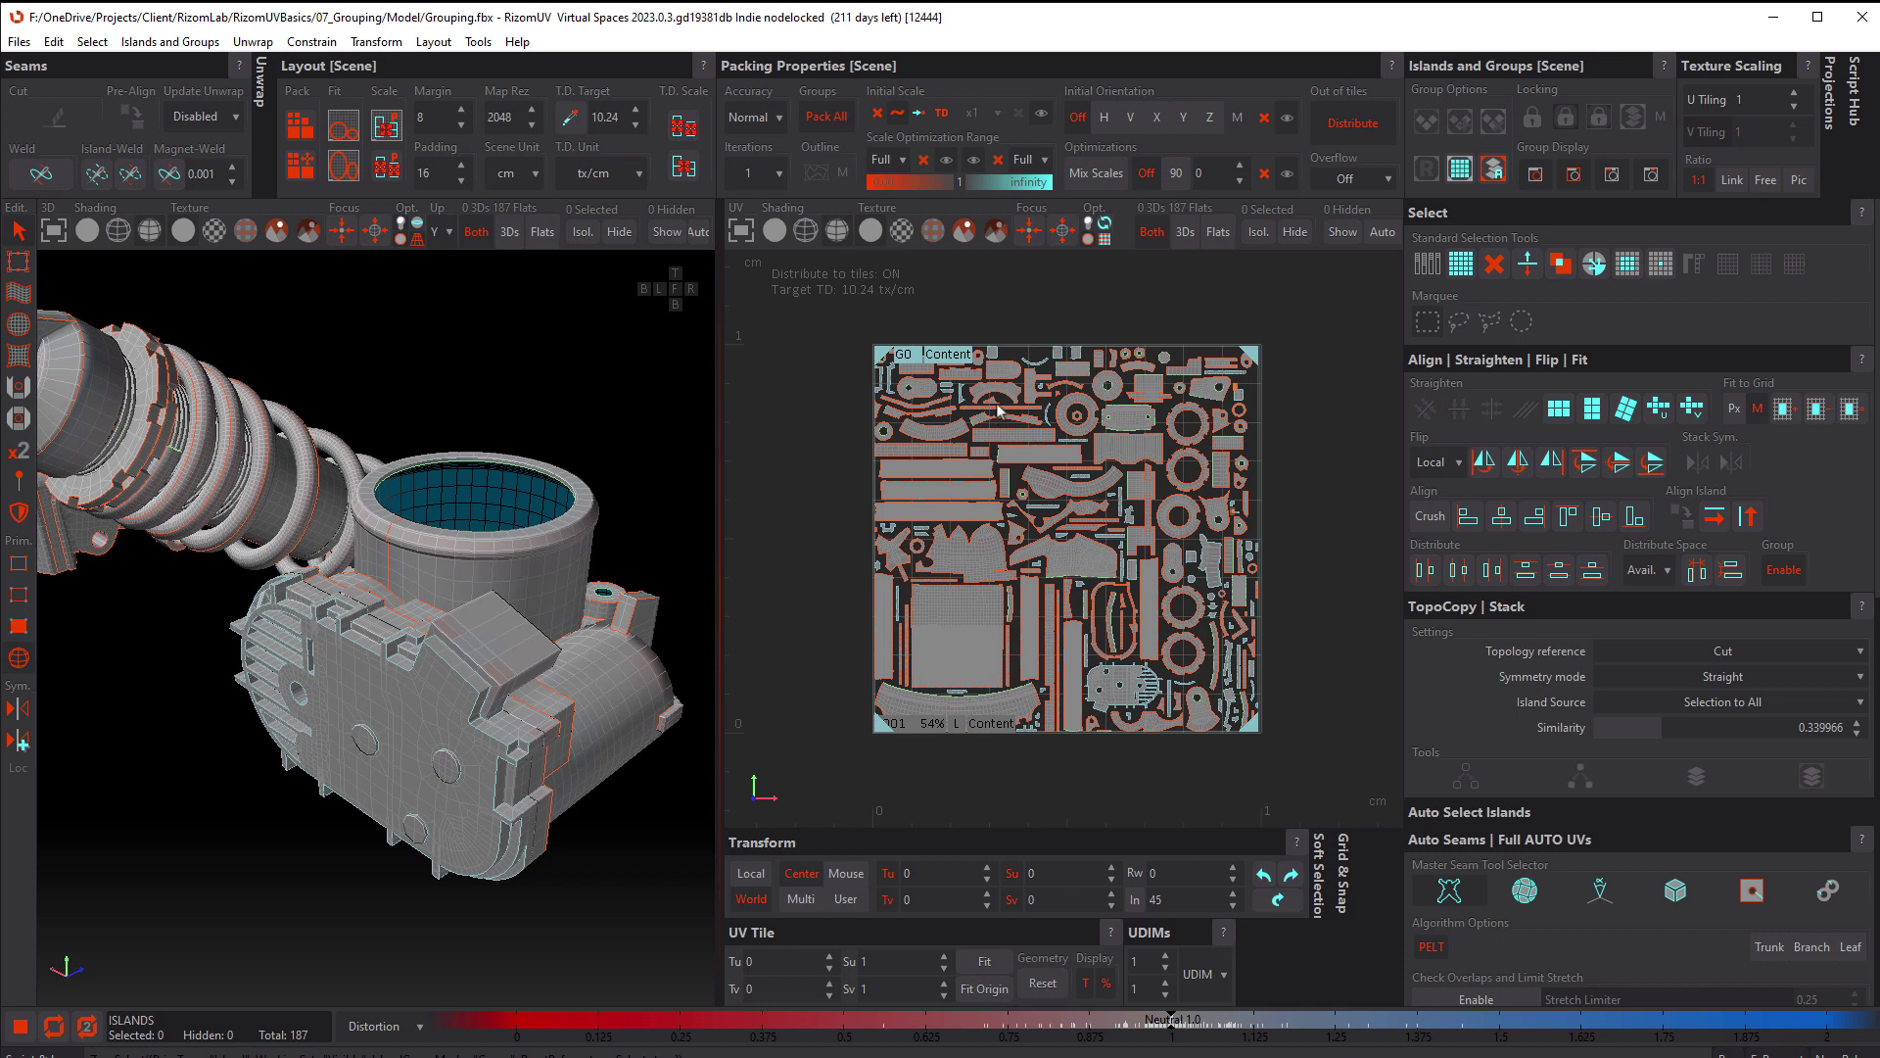
{"action": "left_click", "coordinate": [1041, 370]}
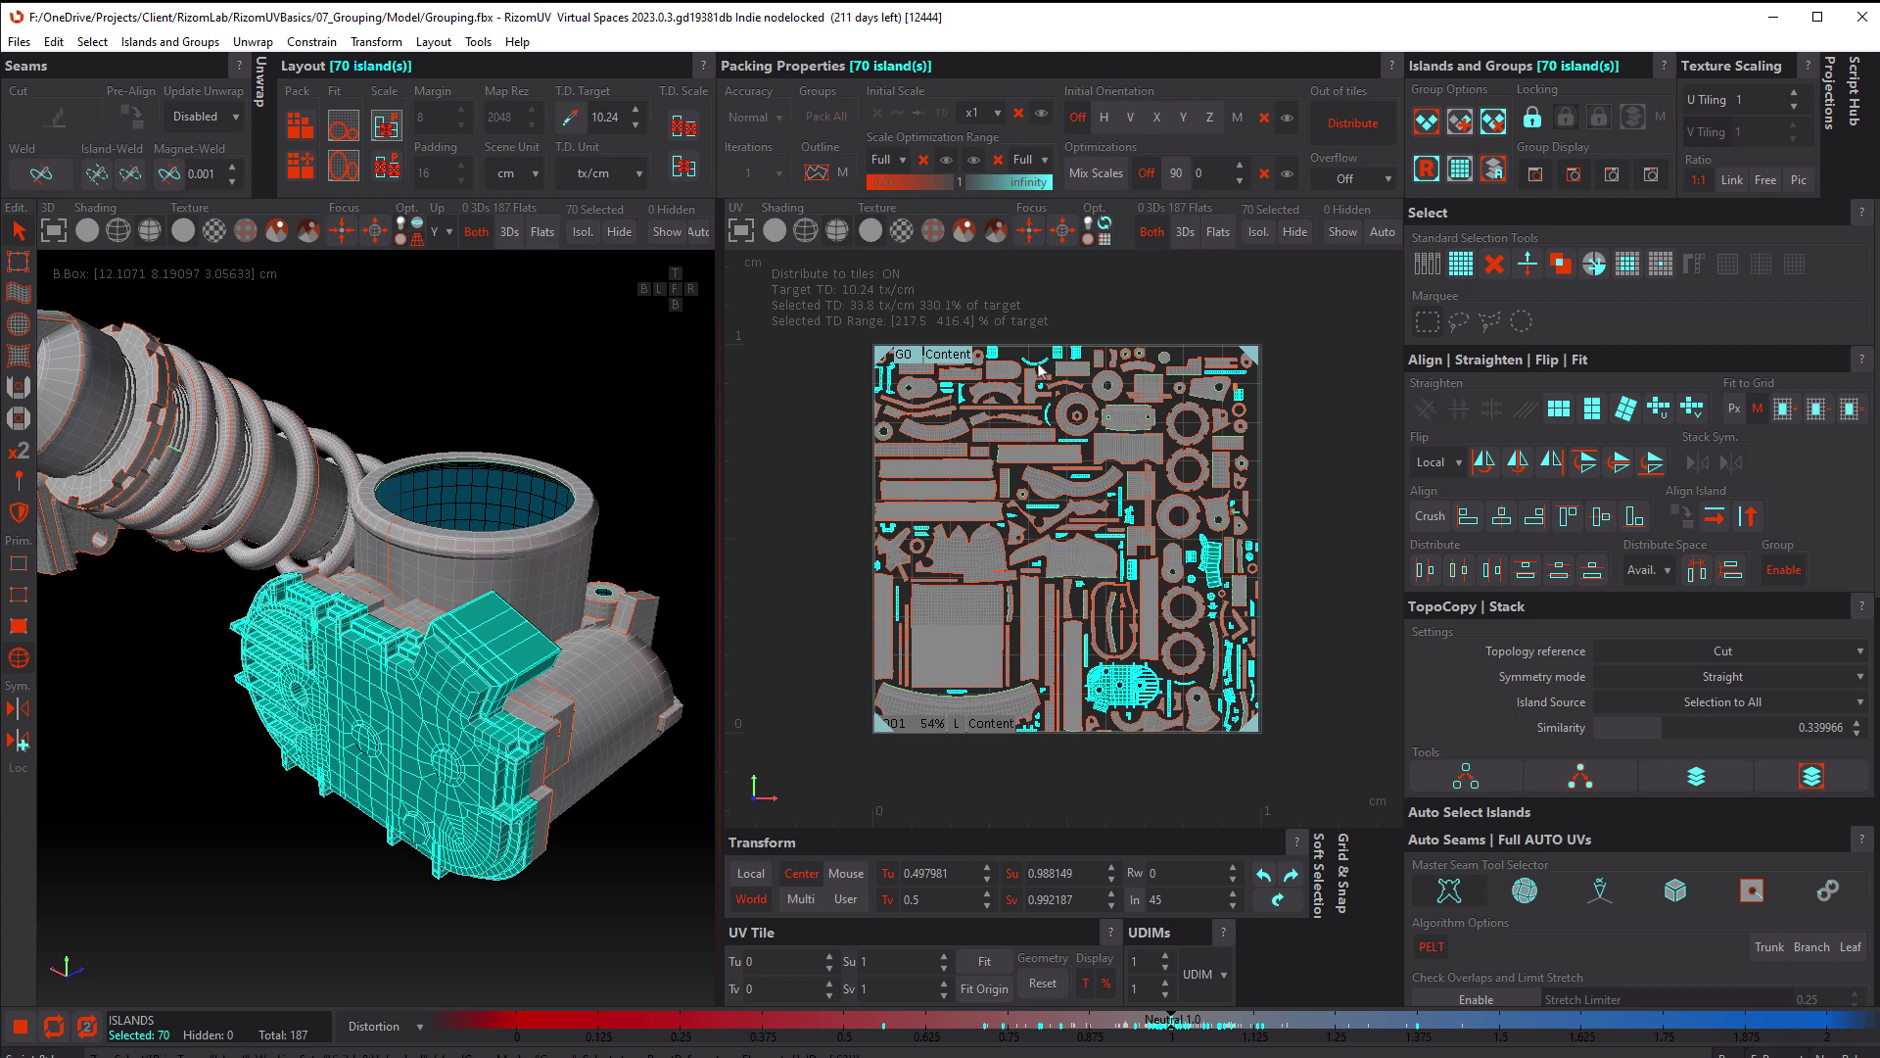
{"action": "left_click", "coordinate": [1073, 308]}
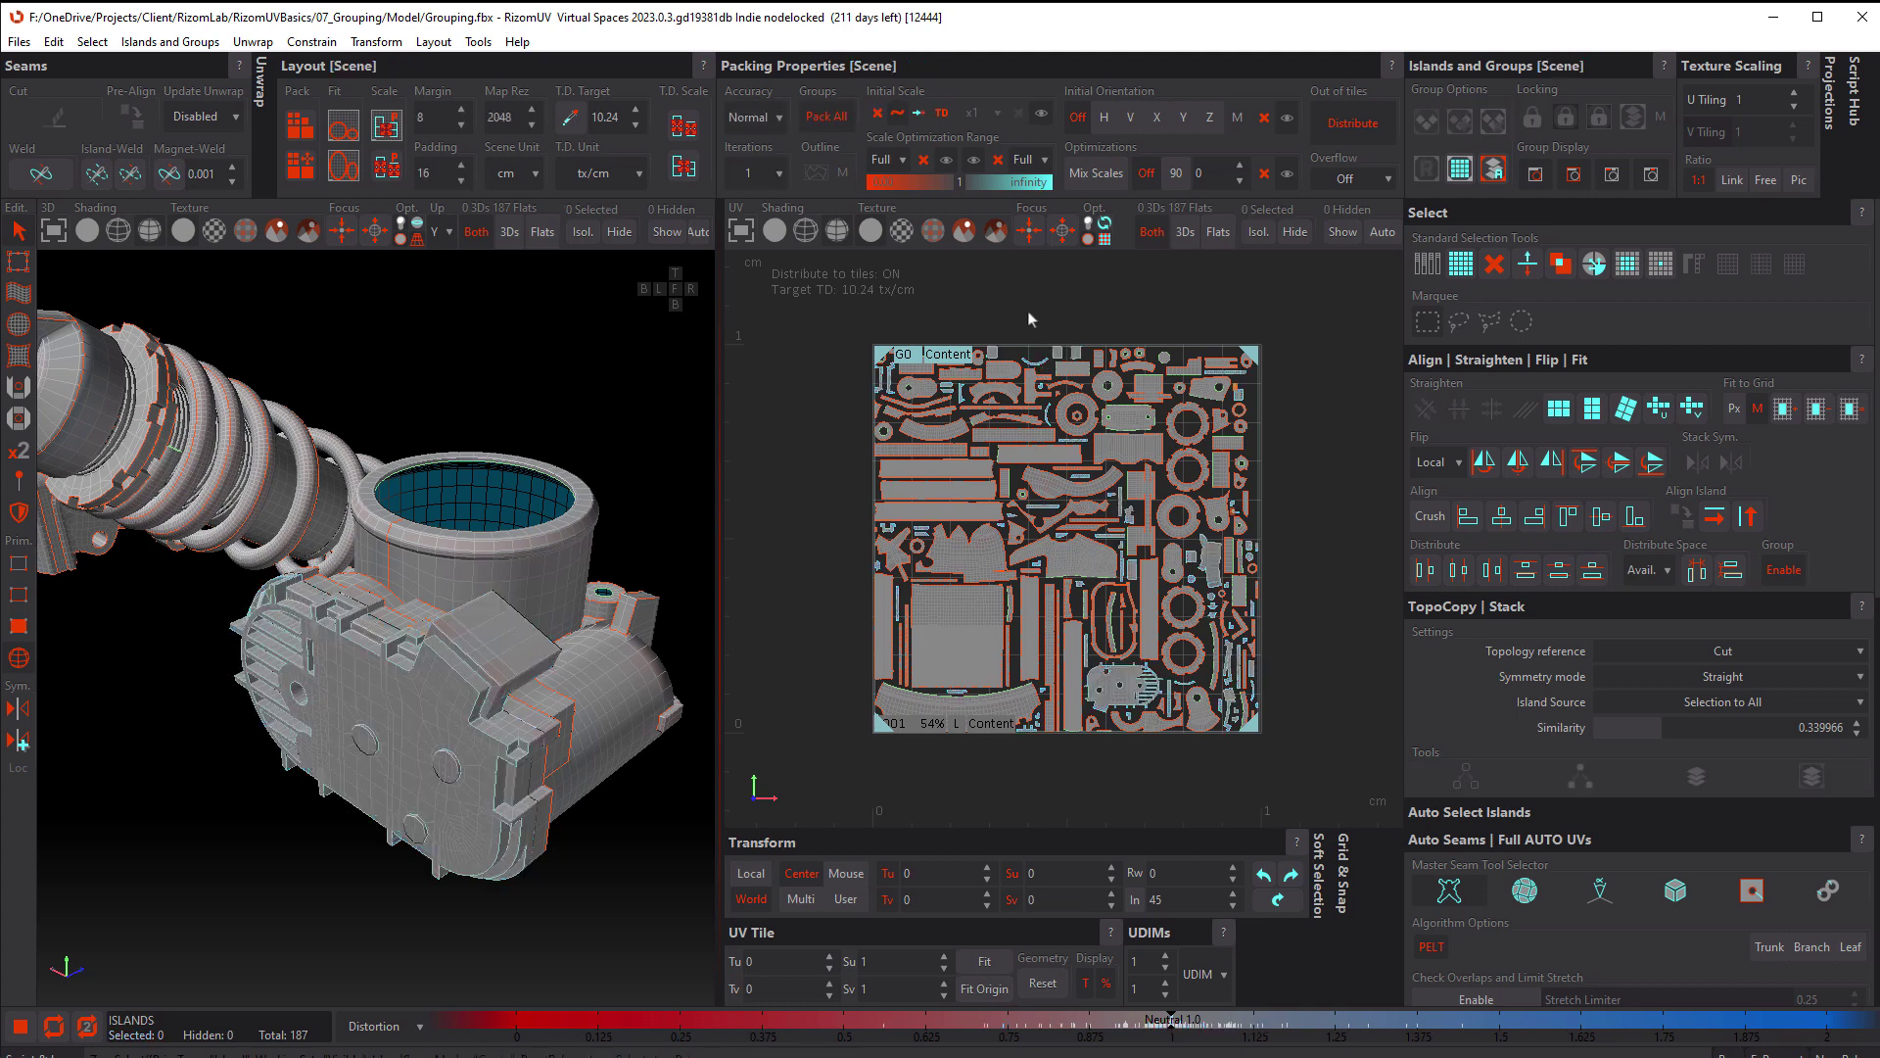
{"action": "left_click", "coordinate": [946, 357]}
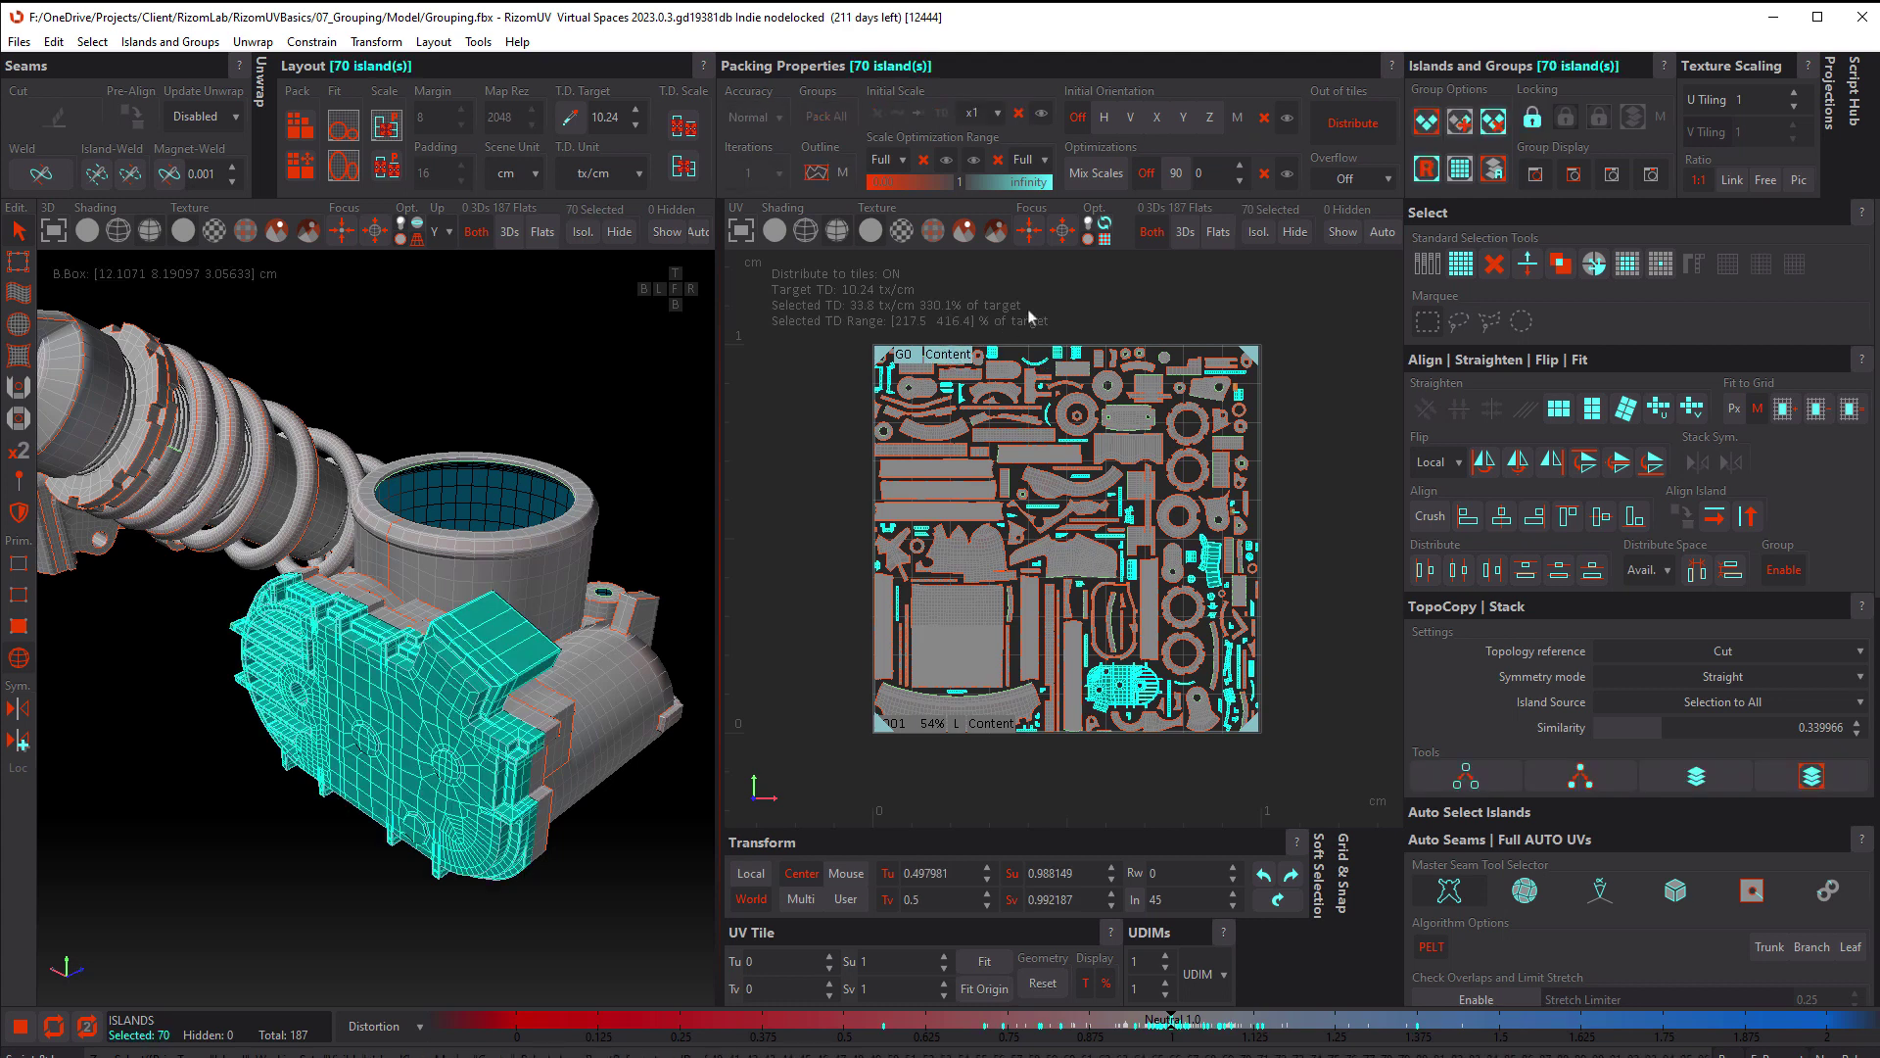
Try moving the G0 group into the empty UV space beside the first tile, and undo the move
{"action": "key", "text": "space"}
{"action": "left_click_drag", "start_coordinate": [1123, 370], "coordinate": [1411, 392]}
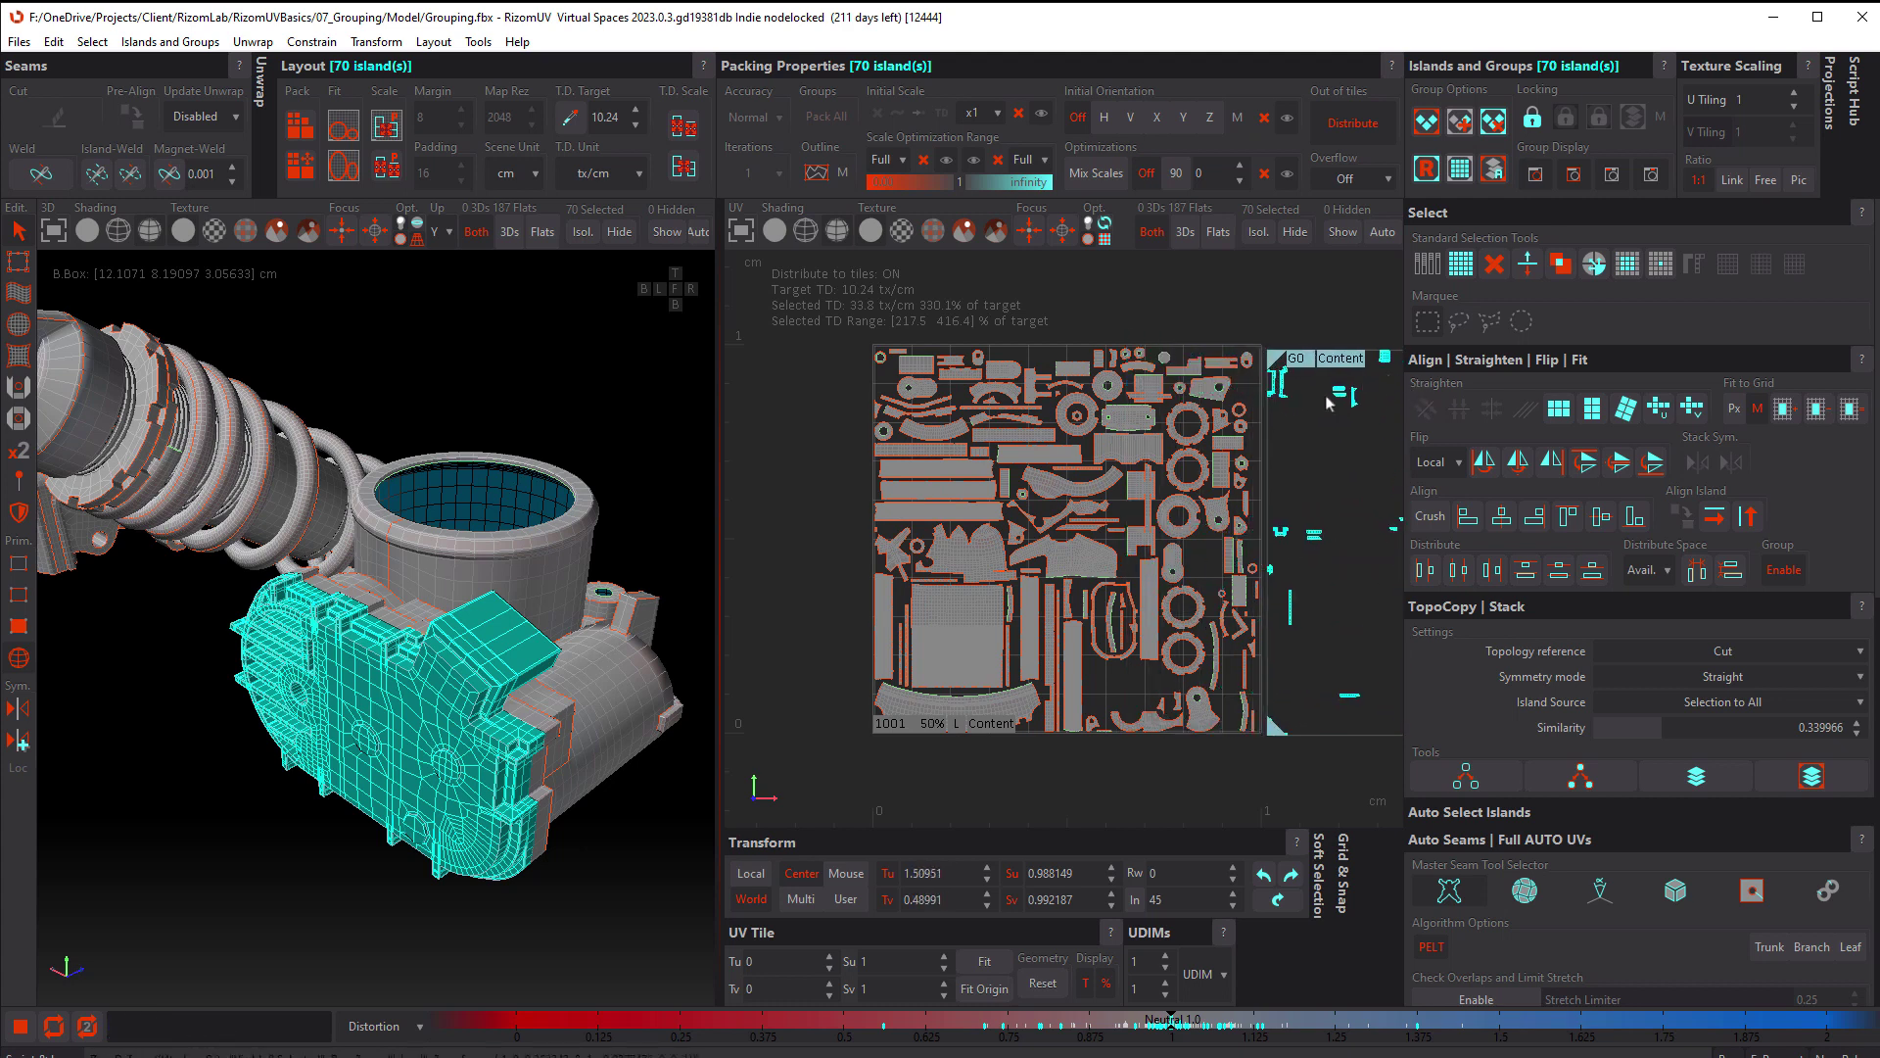
{"action": "scroll", "coordinate": [1175, 445], "scroll_direction": "down", "scroll_amount": 5}
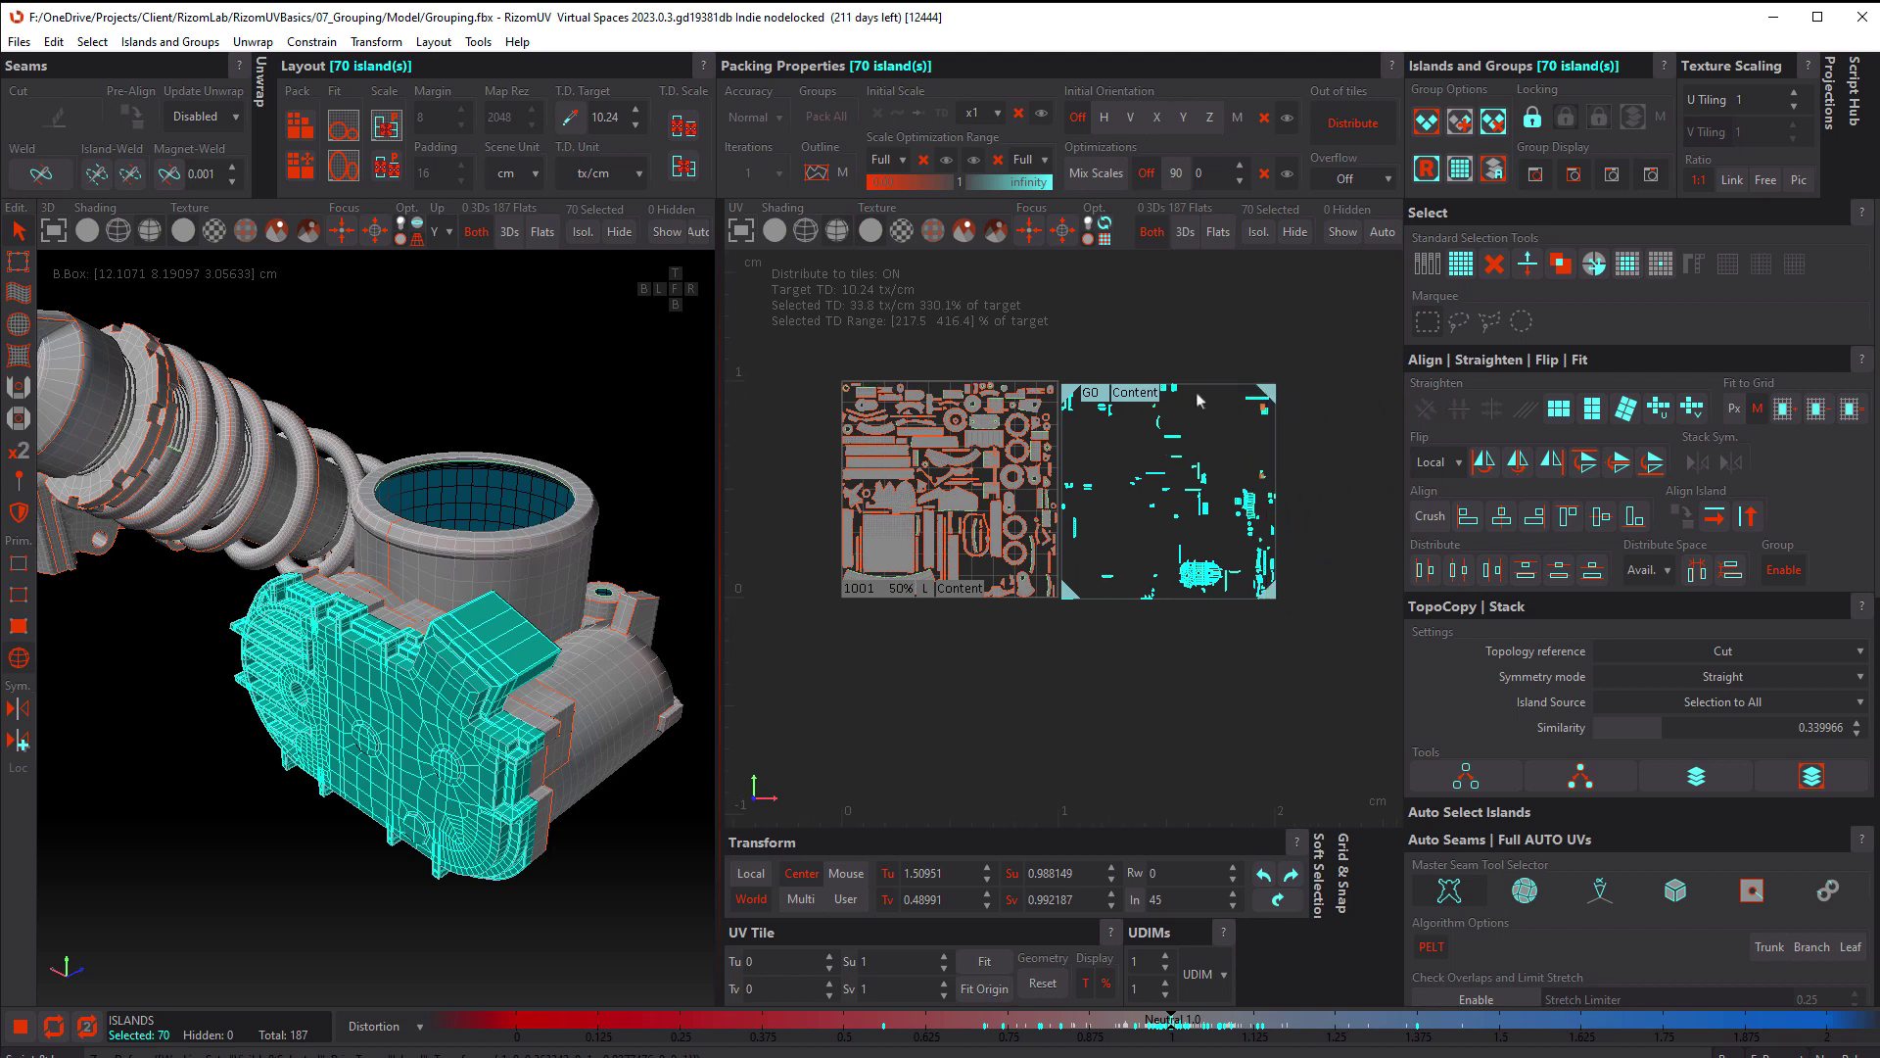
{"action": "left_click", "coordinate": [1212, 349]}
{"action": "key", "text": "ctrl+z"}
{"action": "key", "text": "ctrl+z"}
{"action": "key", "text": "ctrl+z"}
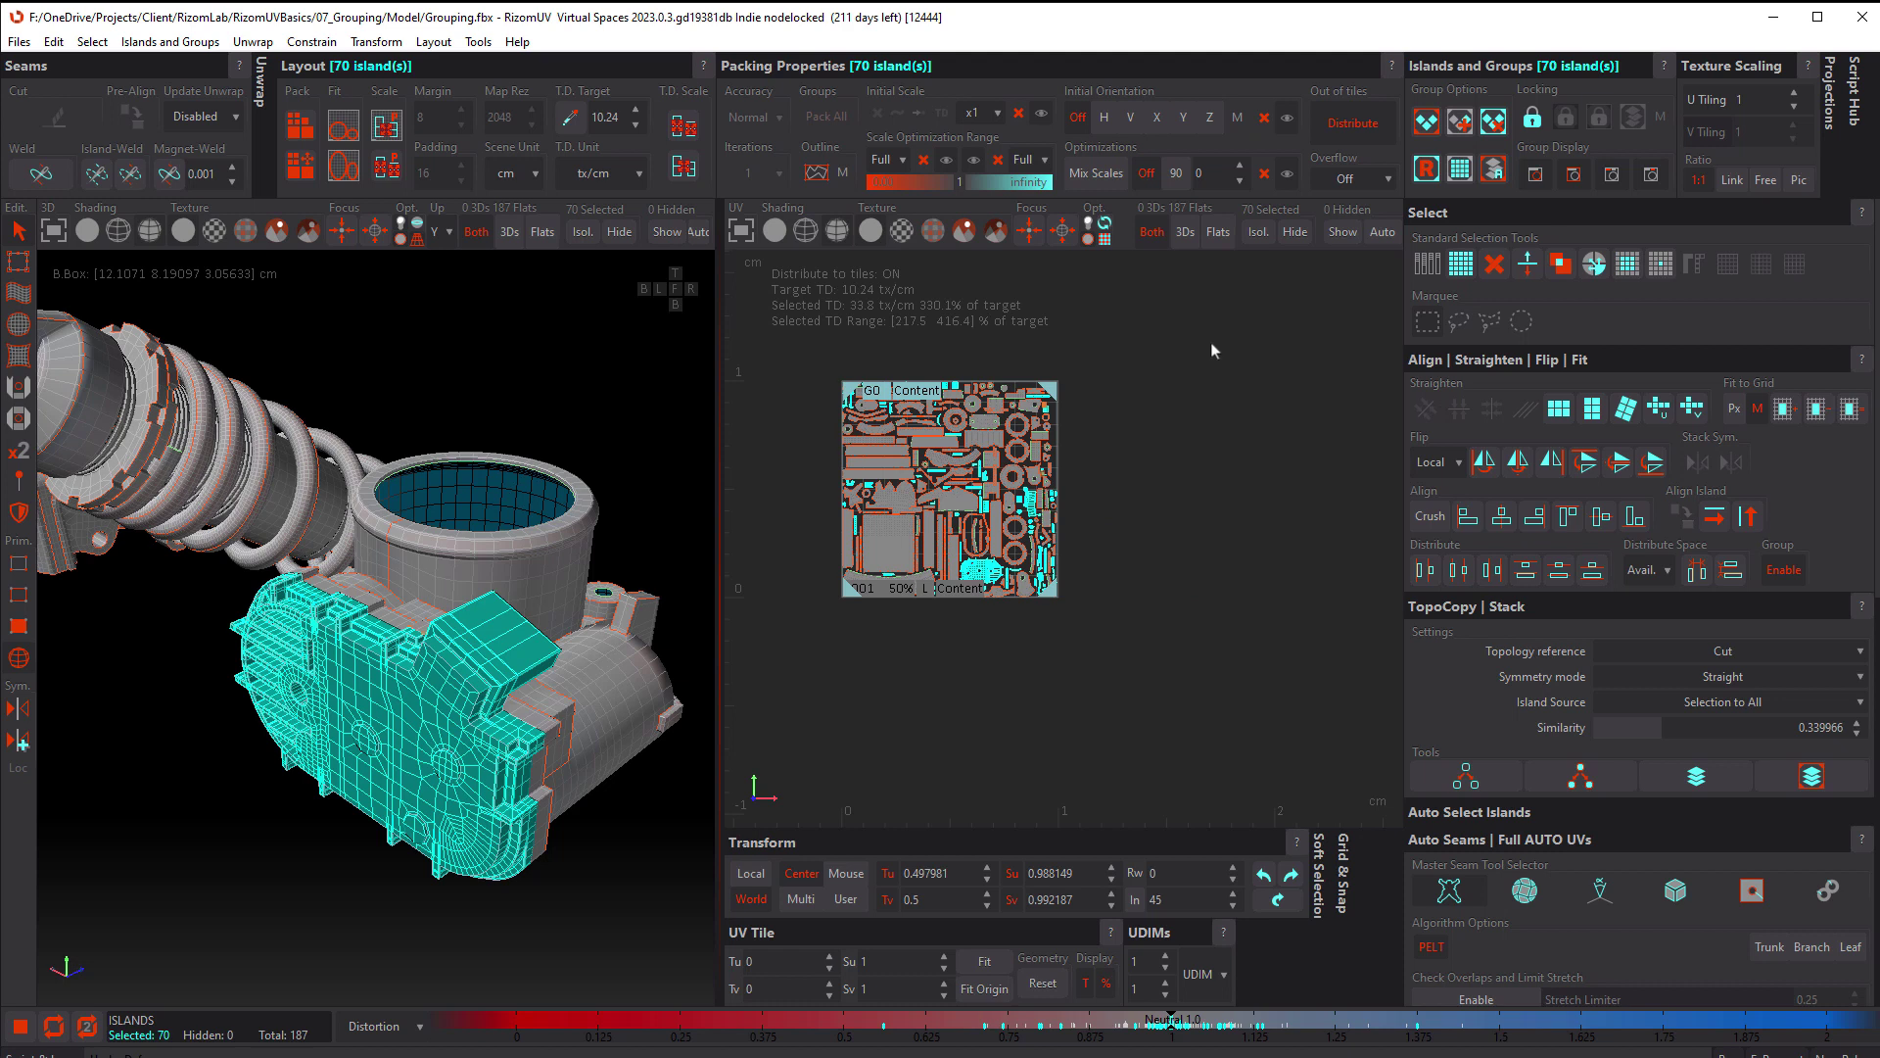
Deselect all islands and pack the whole scene with Pack All enabled for groups
{"action": "left_click", "coordinate": [1102, 403]}
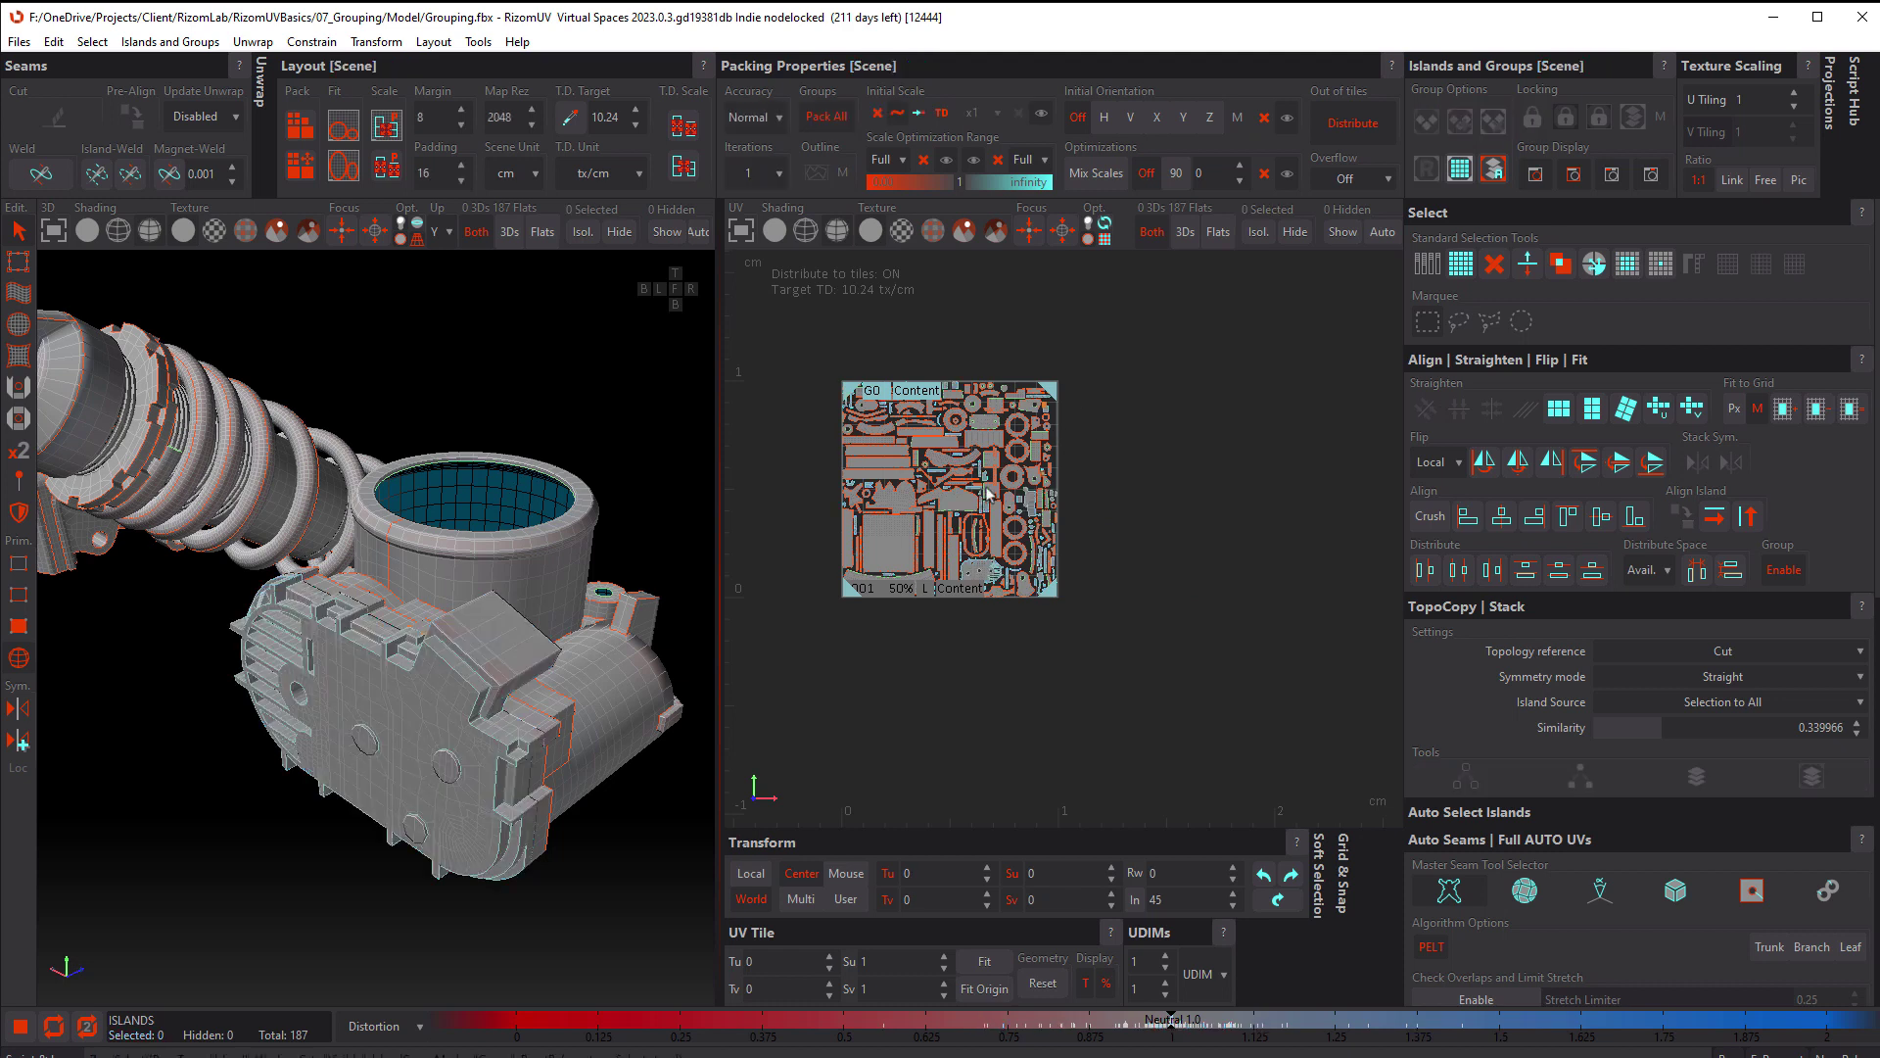
{"action": "scroll", "coordinate": [1038, 539], "scroll_direction": "up", "scroll_amount": 5}
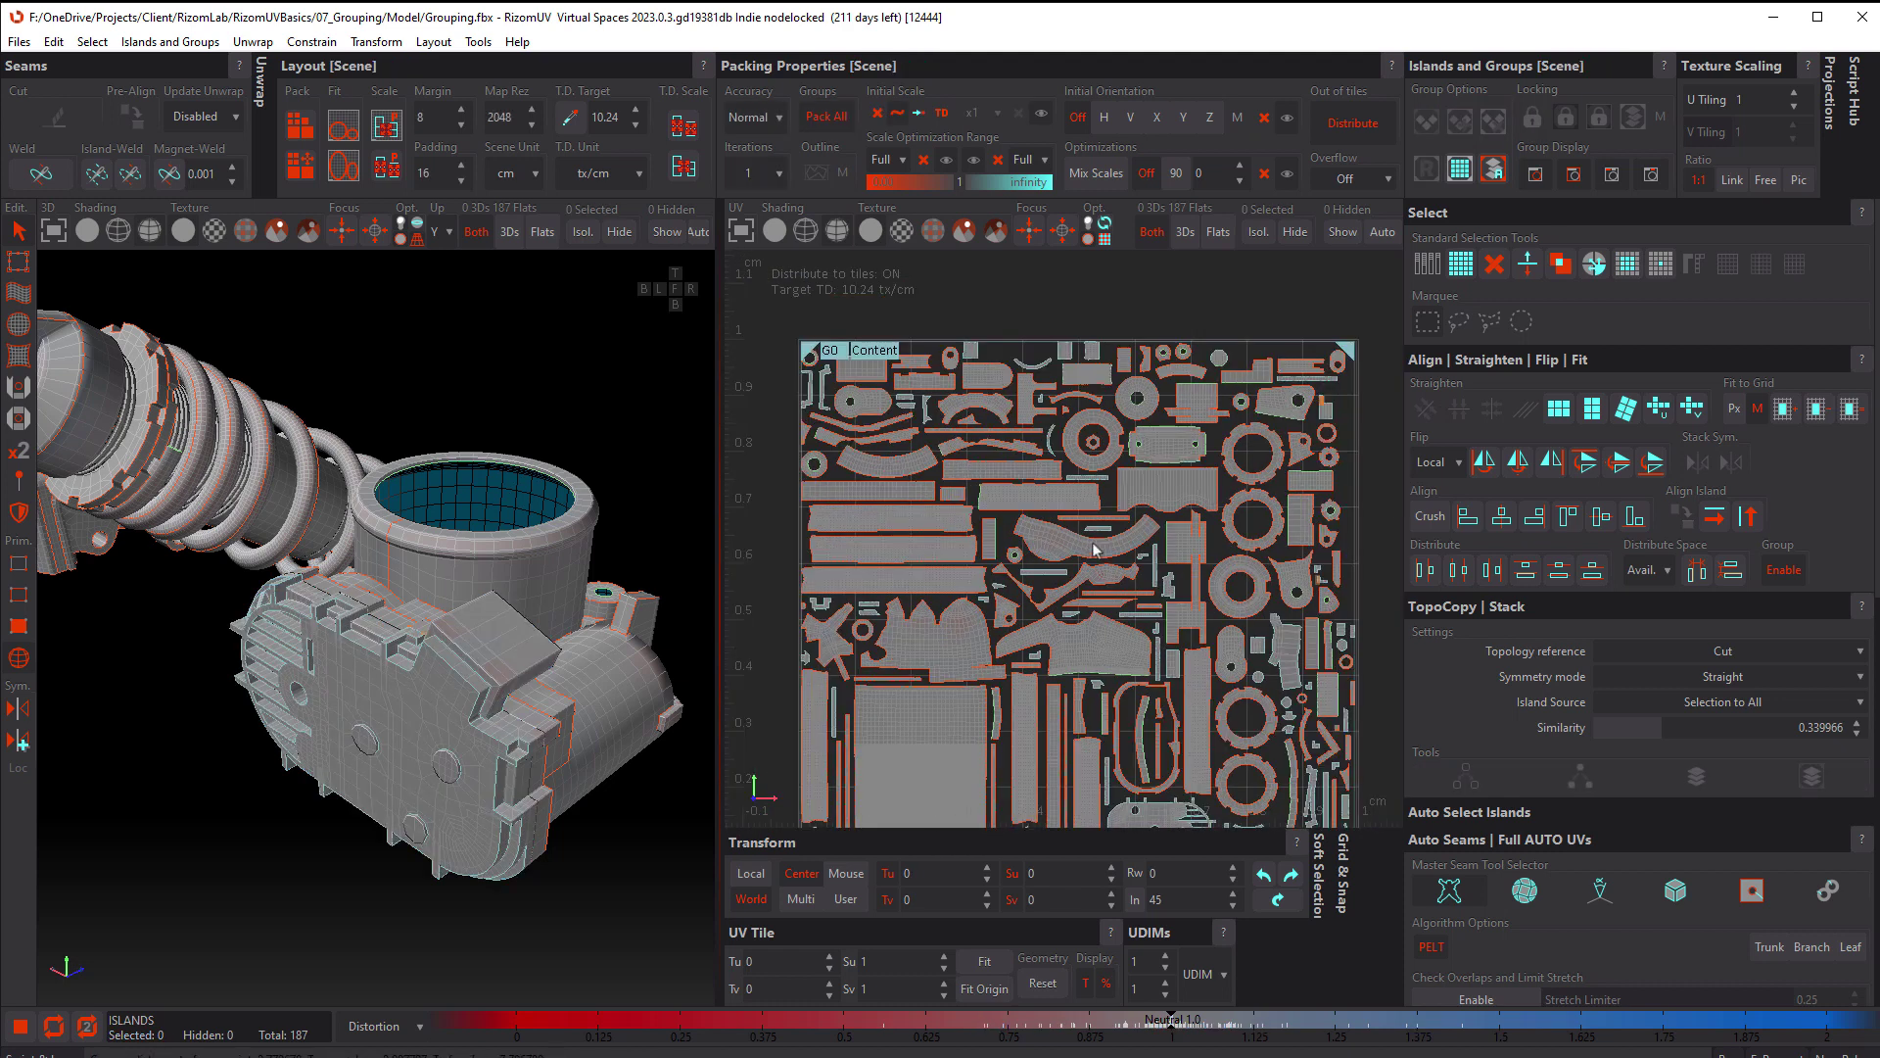
{"action": "scroll", "coordinate": [1079, 542], "scroll_direction": "down", "scroll_amount": 1}
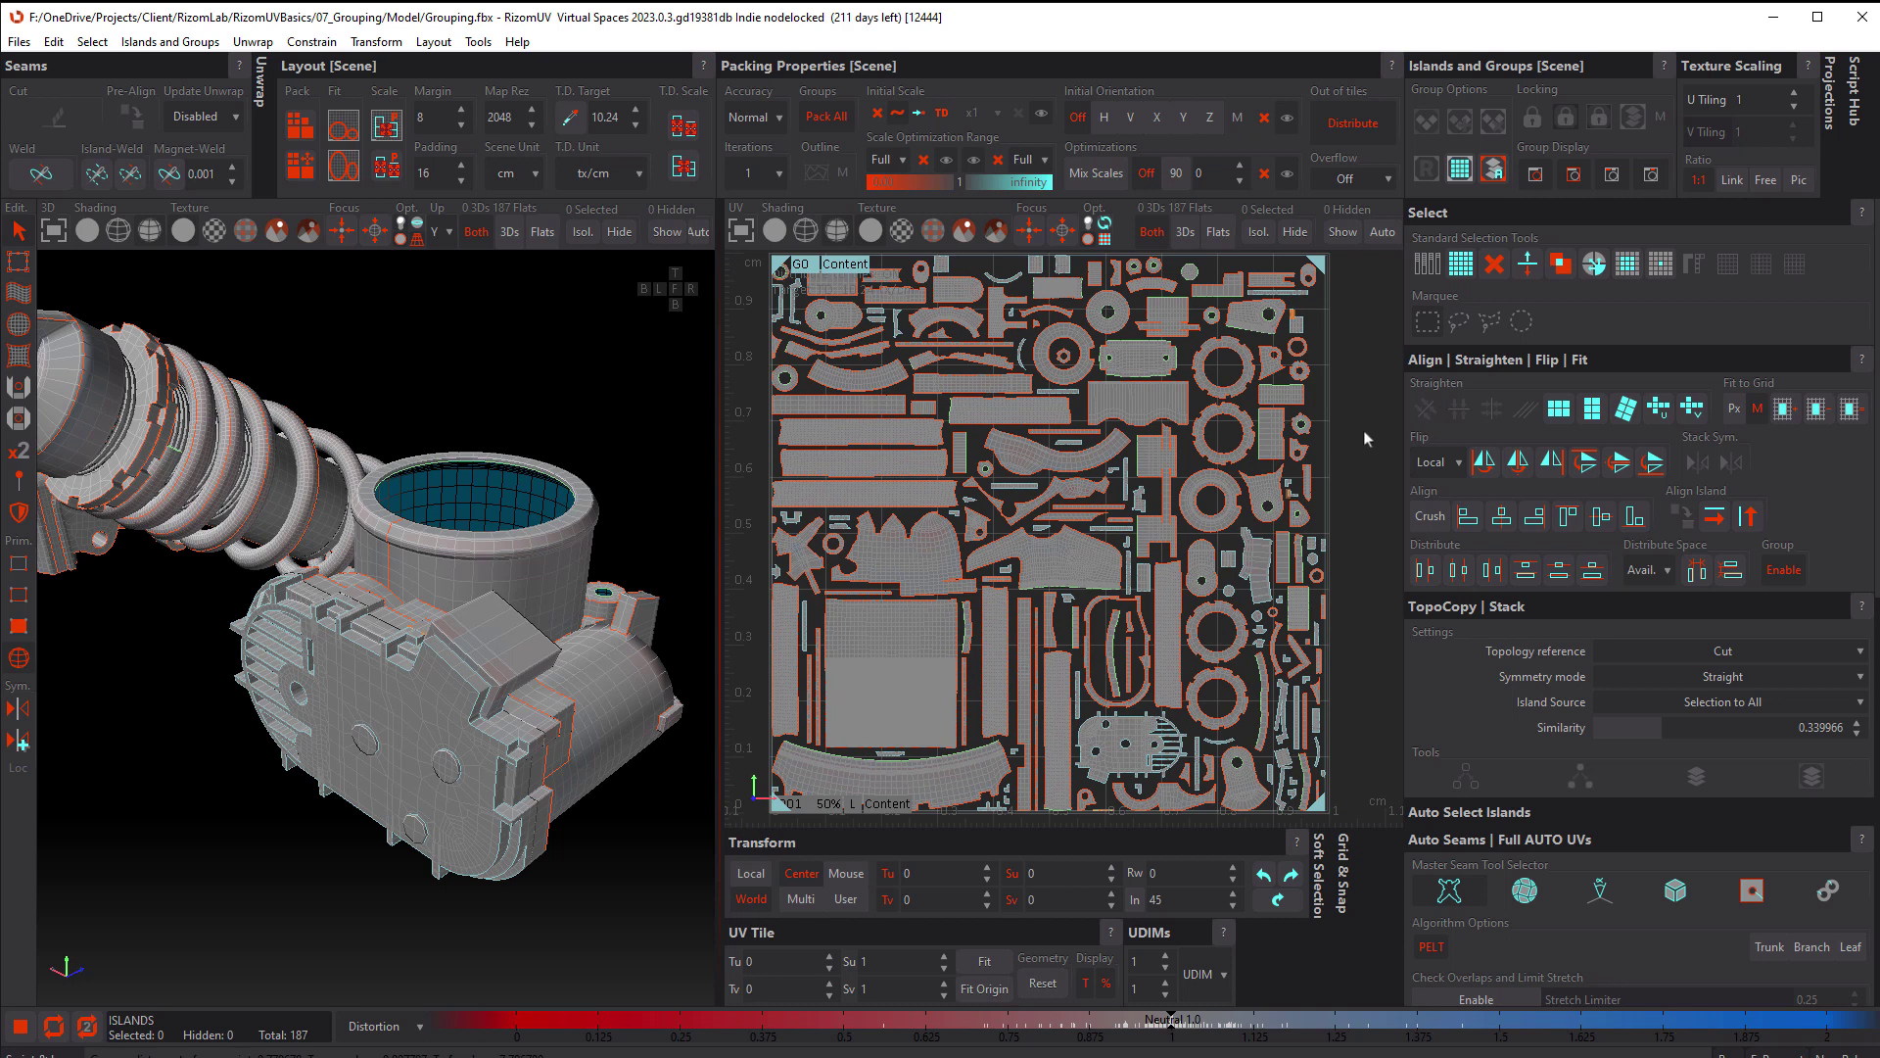
{"action": "key", "text": "ctrl+p"}
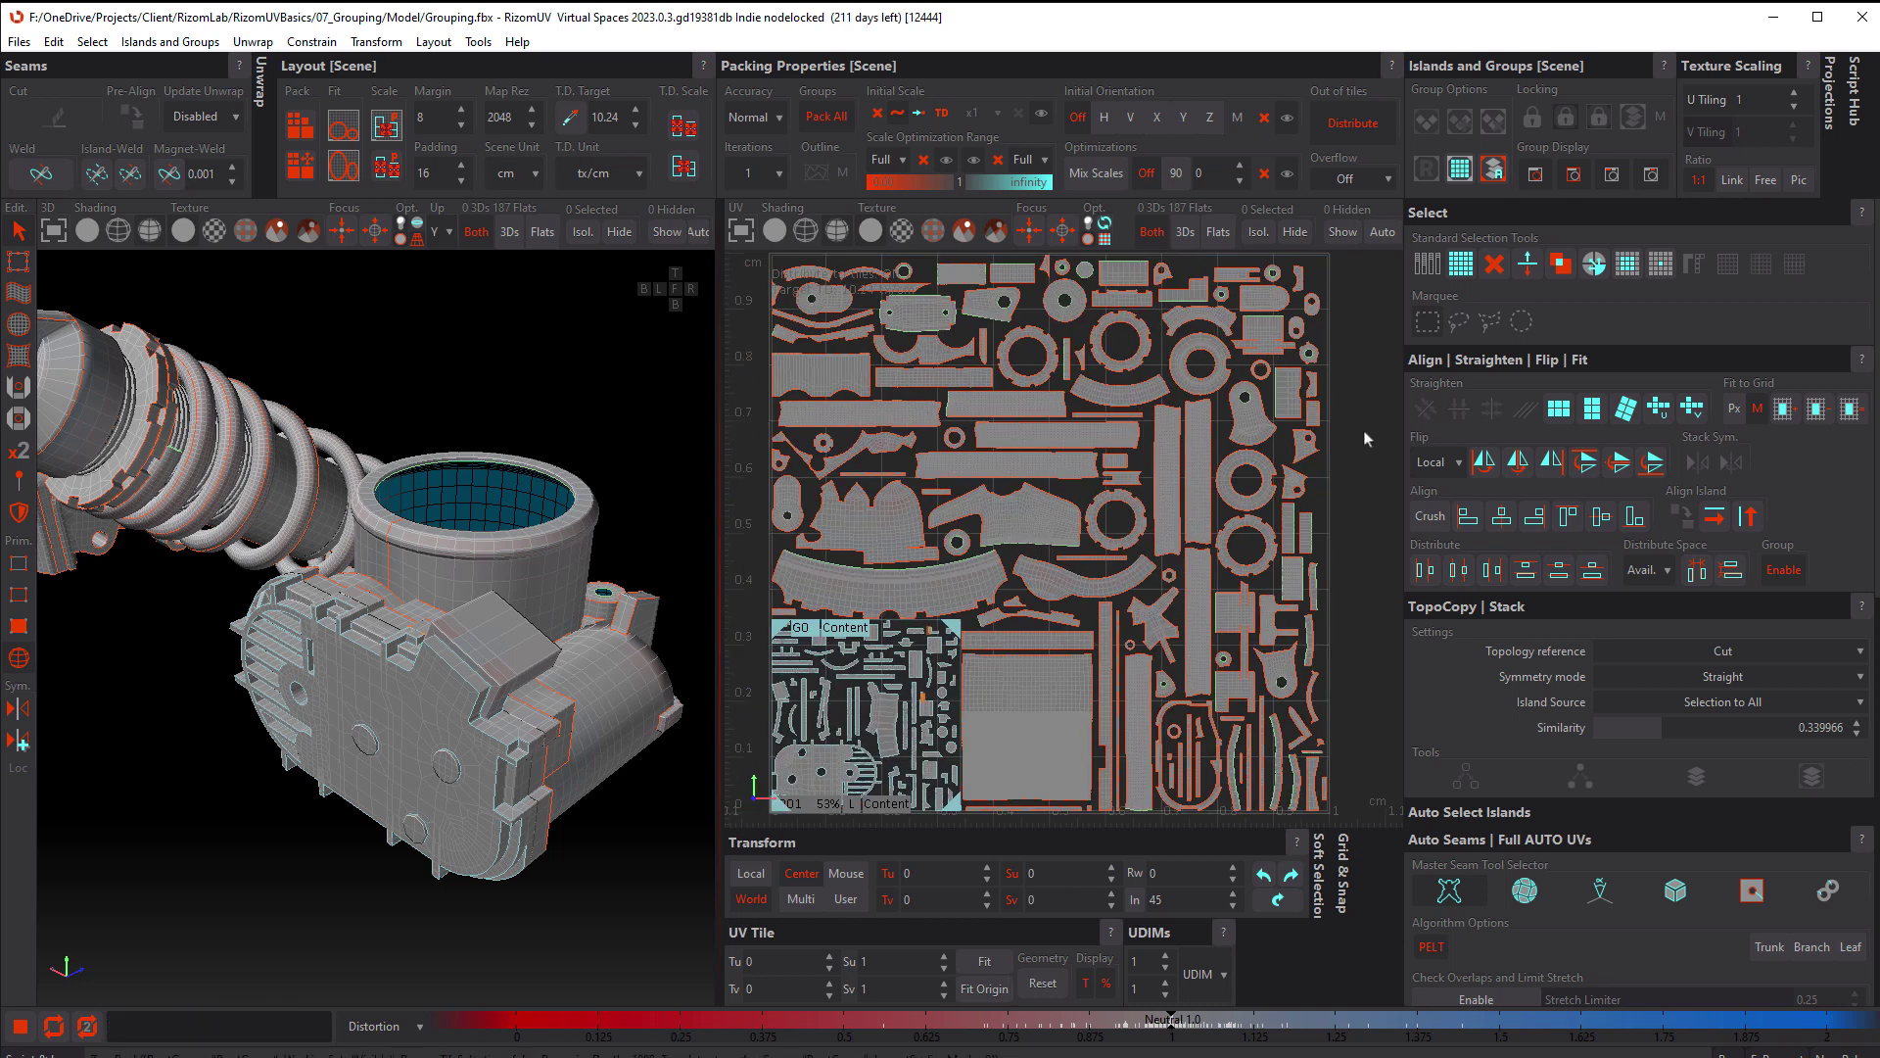
Disable Pack All for groups and repack the scene from its original layout
{"action": "left_click", "coordinate": [836, 121]}
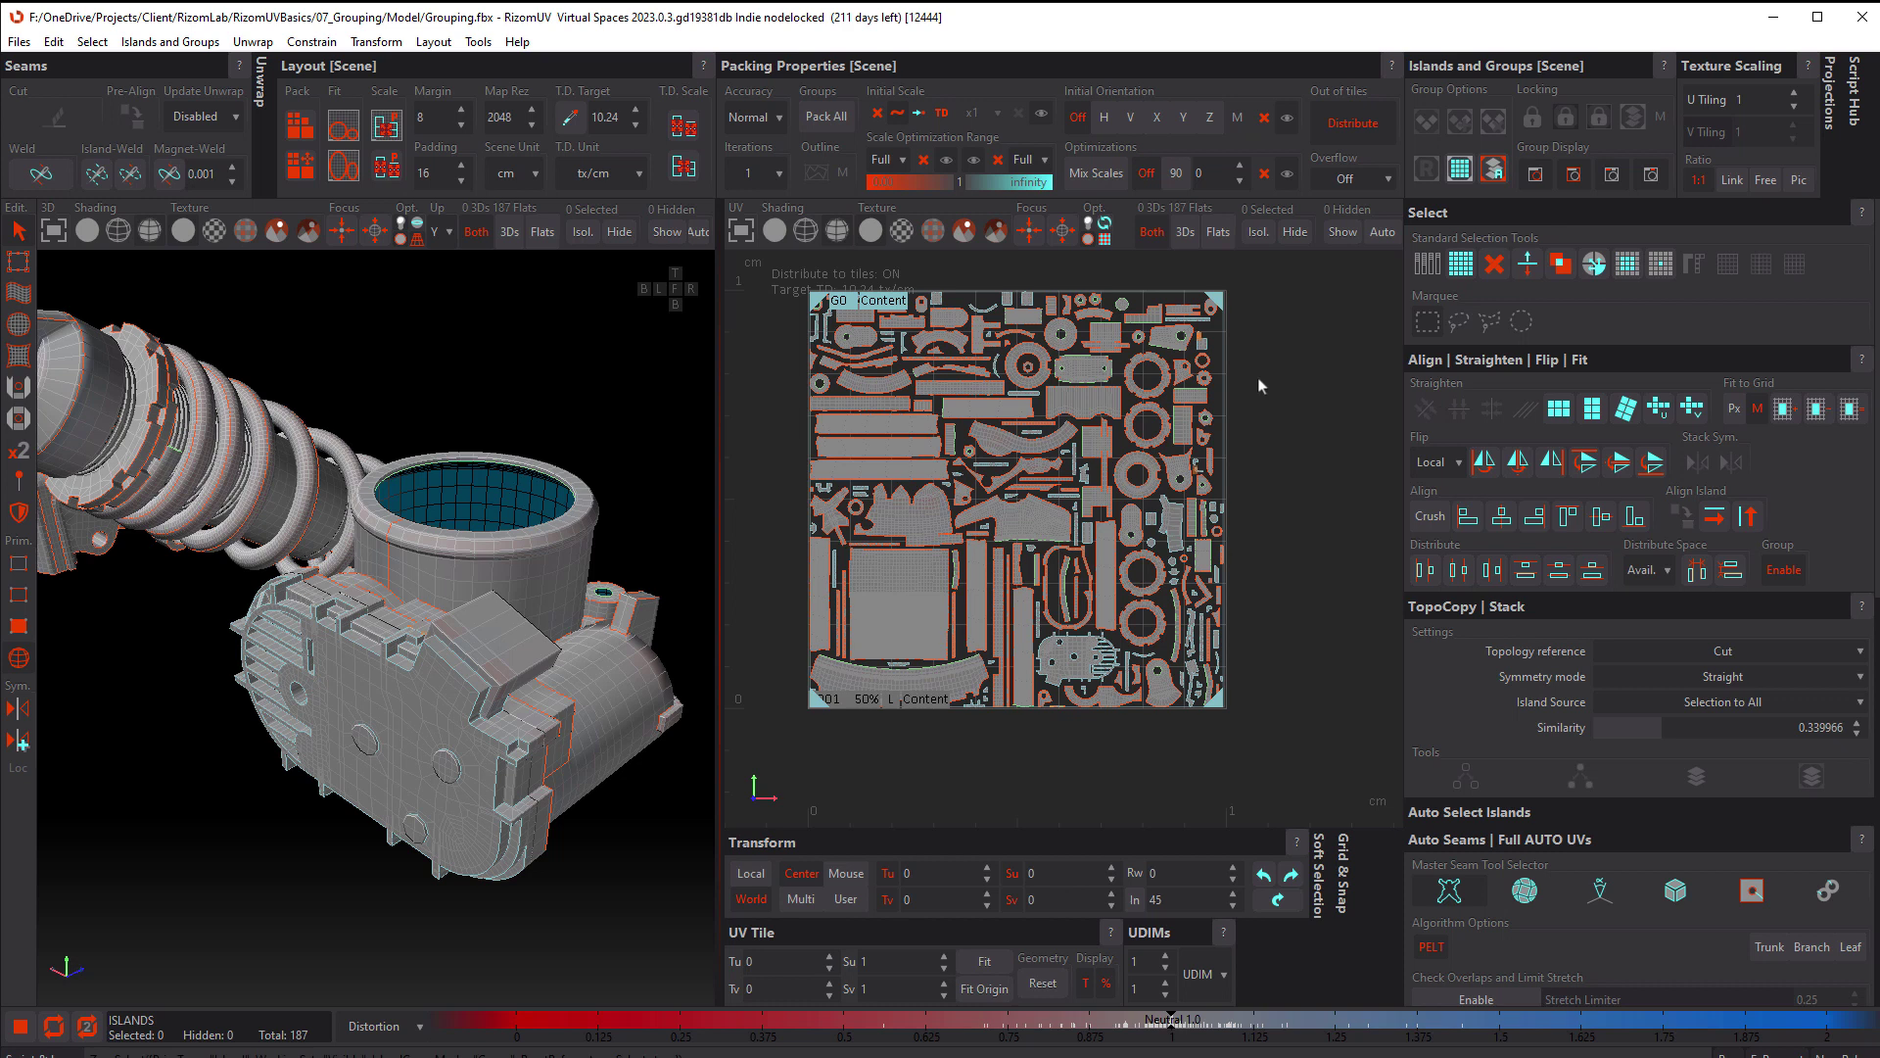
{"action": "key", "text": "p"}
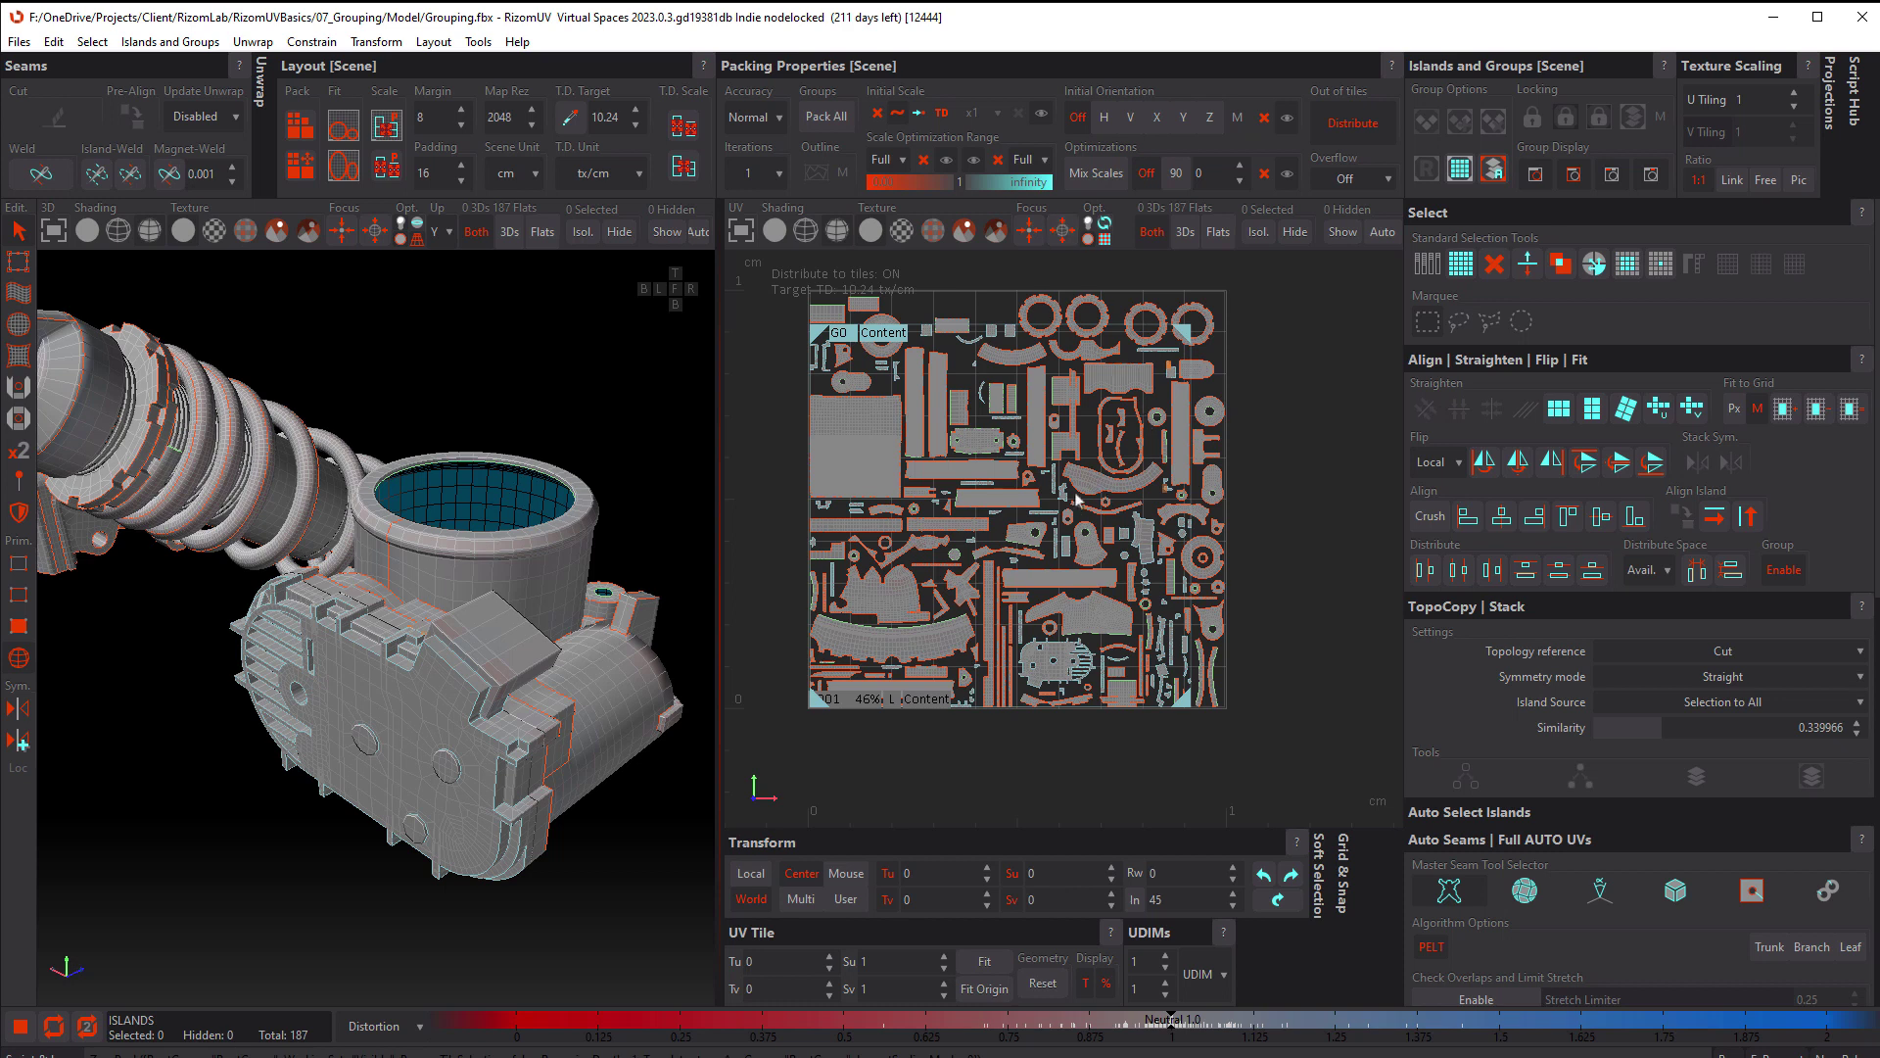
Re-enable Pack All, reshape the G0 group's box to a tall, narrow one about half the tile high, and repack the scene
{"action": "left_click", "coordinate": [826, 117]}
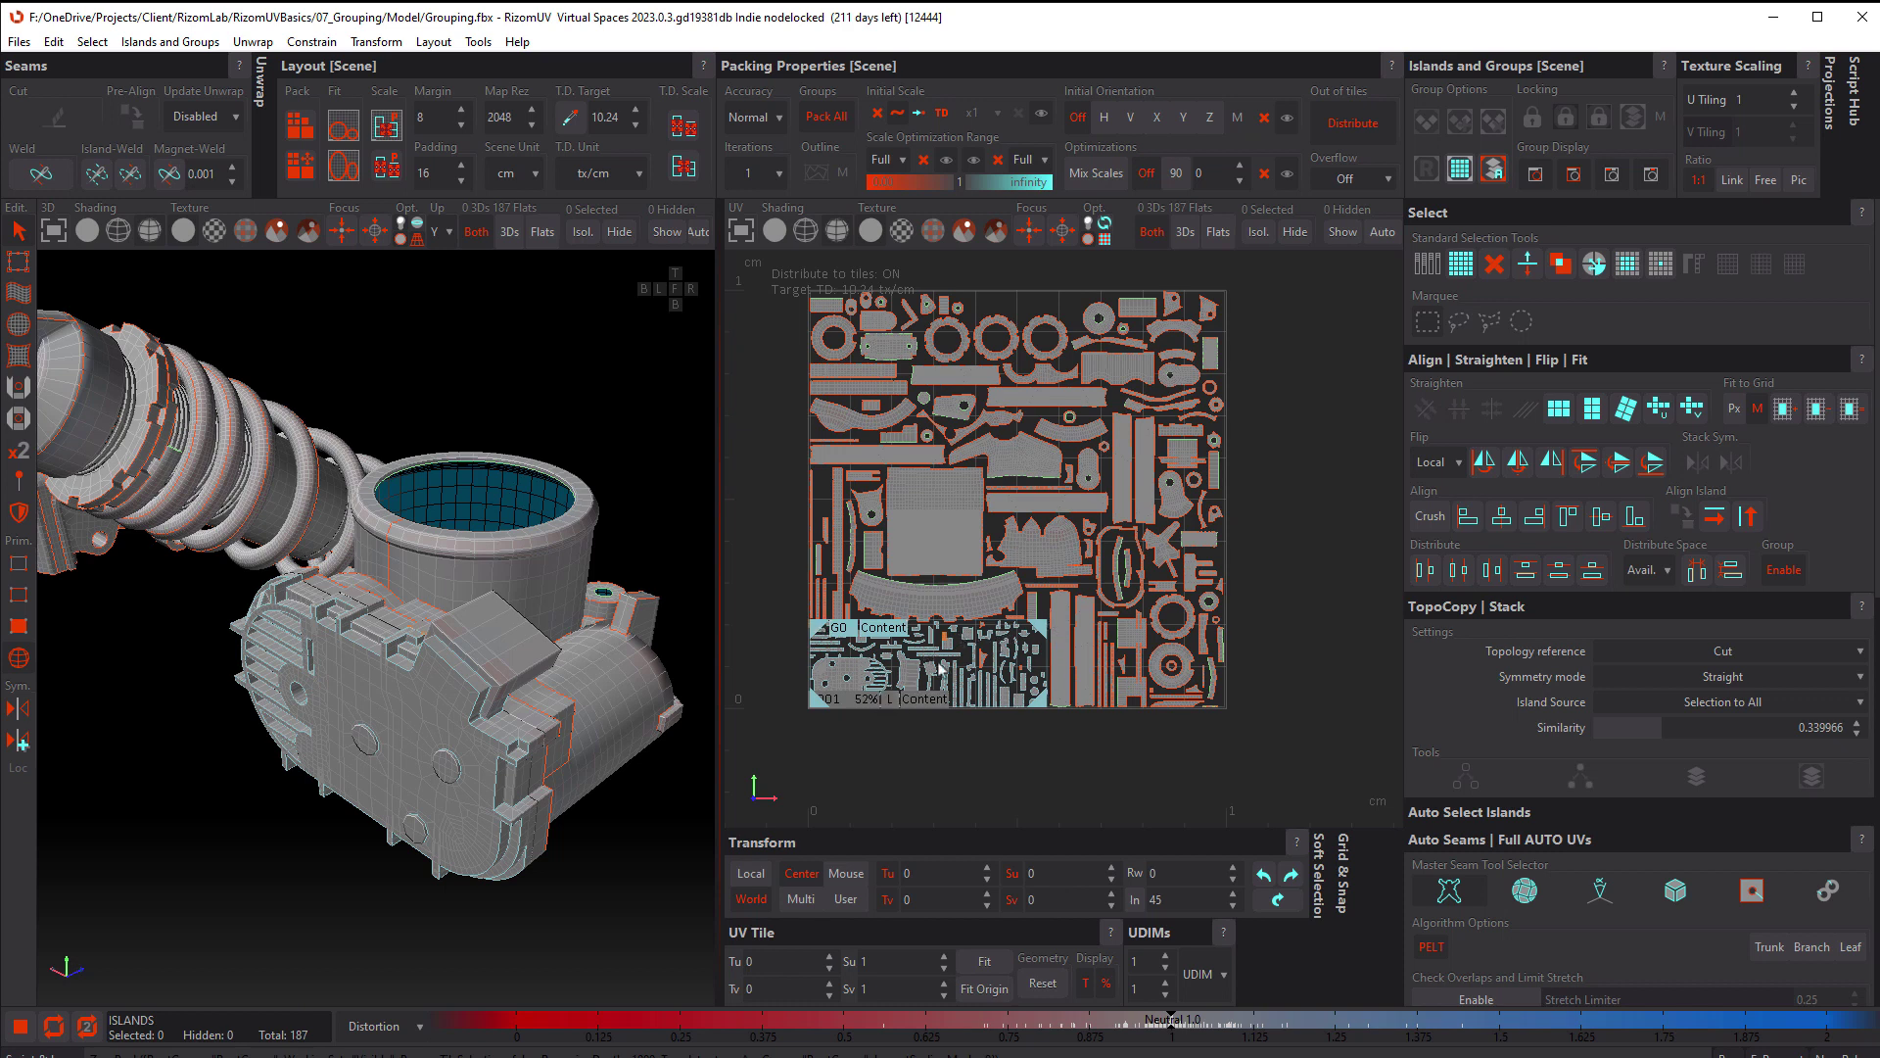
{"action": "left_click", "coordinate": [1039, 631]}
{"action": "left_click_drag", "start_coordinate": [1036, 621], "coordinate": [856, 499]}
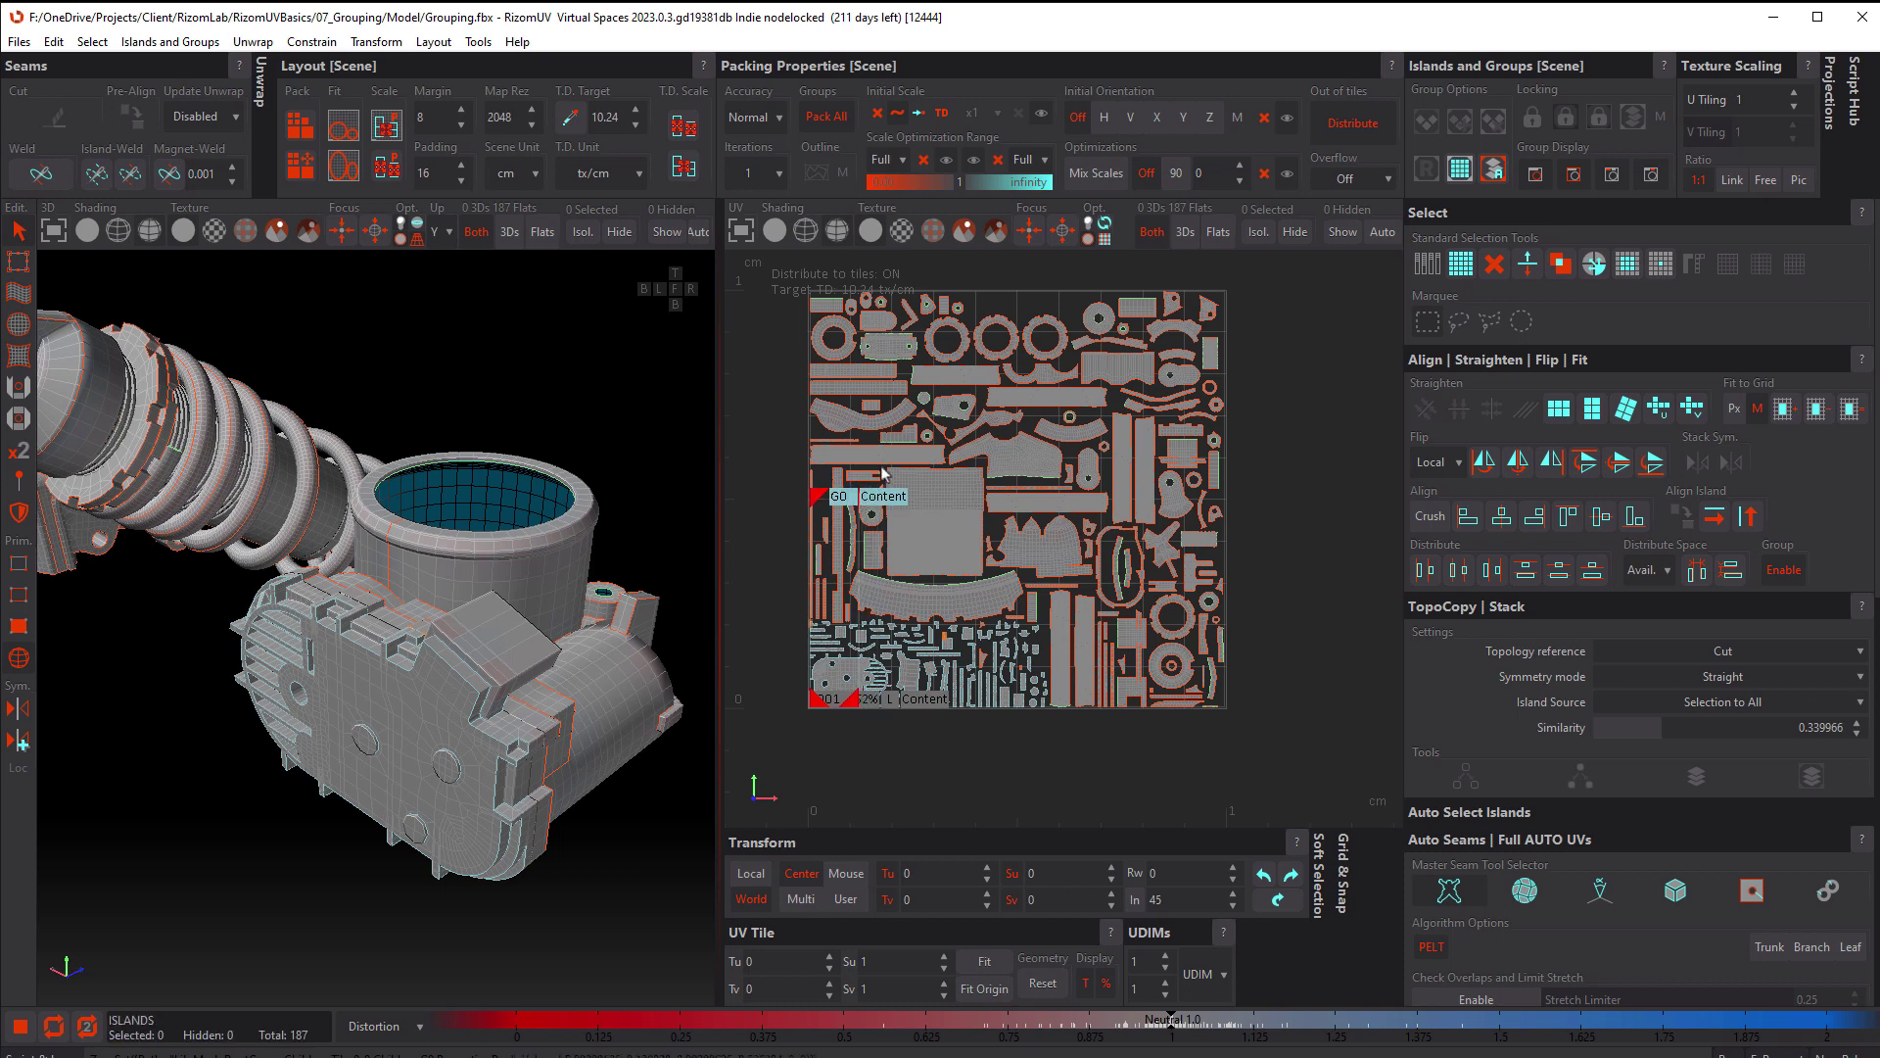
{"action": "key", "text": "p"}
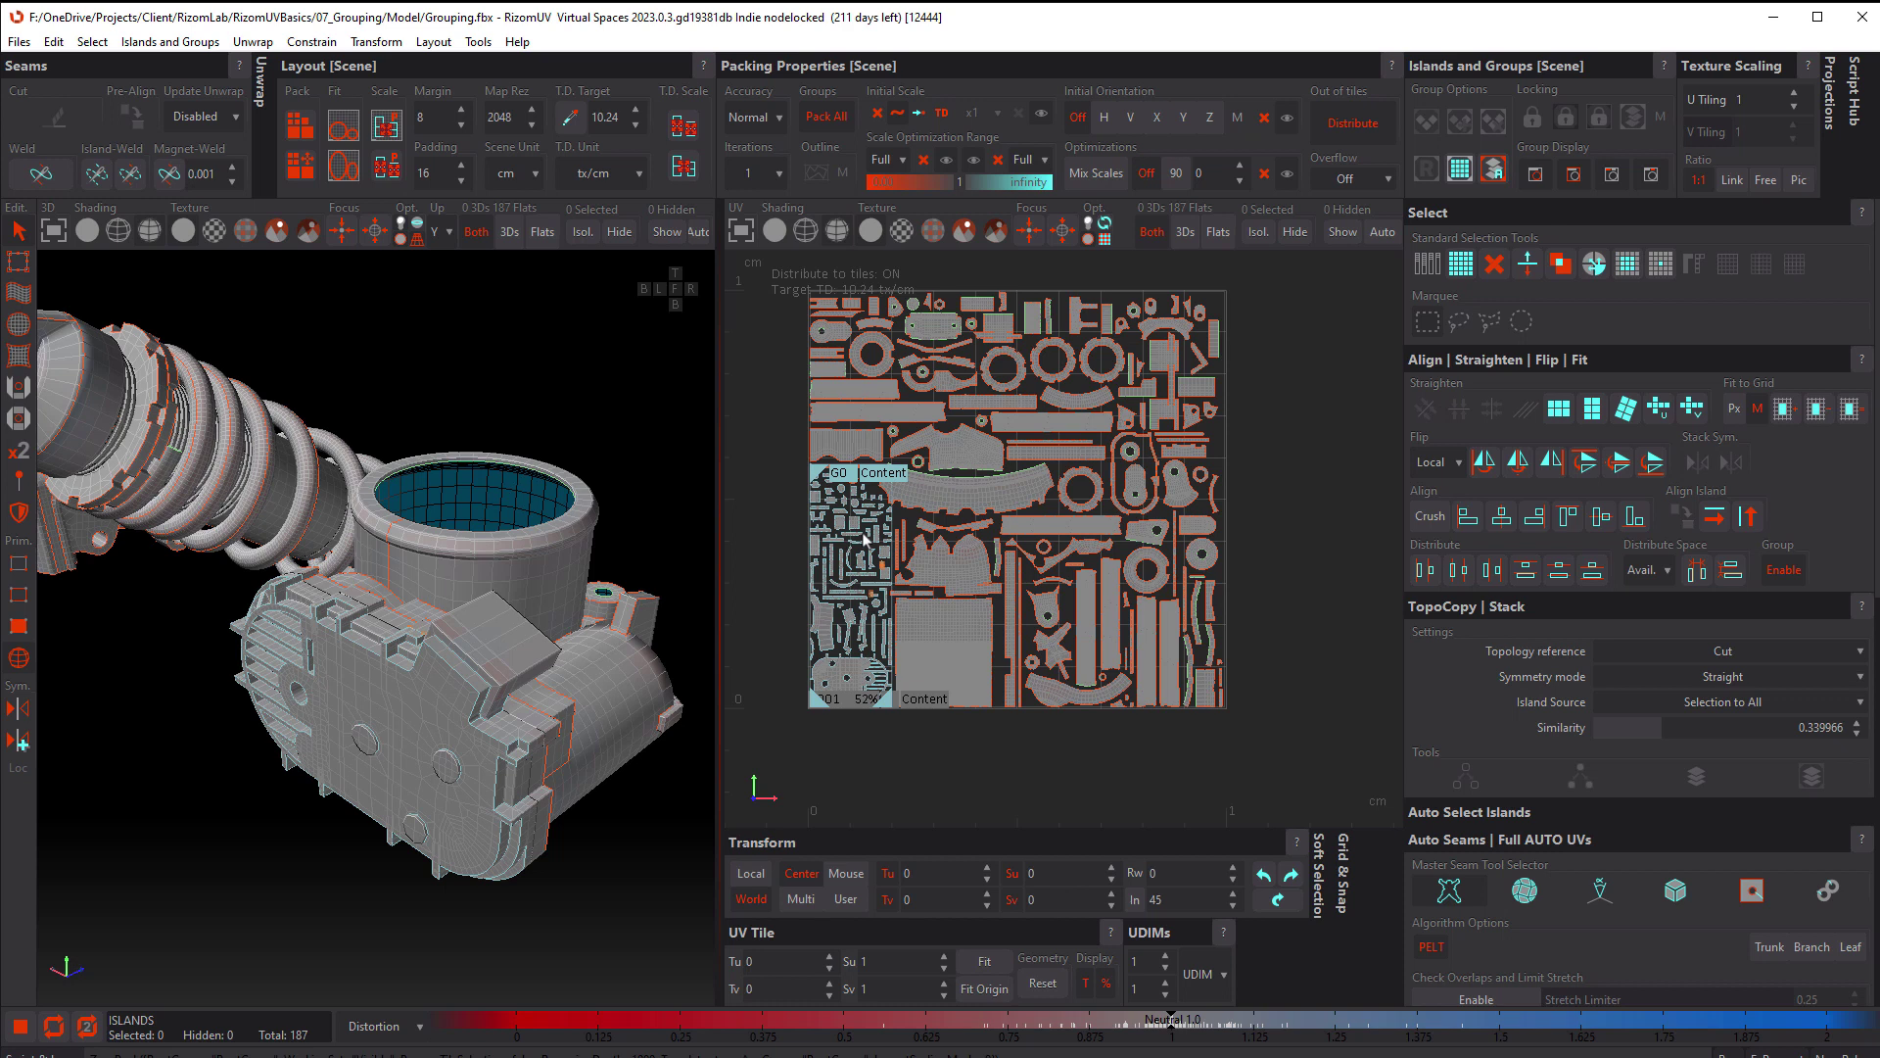
Maximize the UV view and widen the G0 group's bounding box to about half the tile's width
{"action": "left_click", "coordinate": [886, 472]}
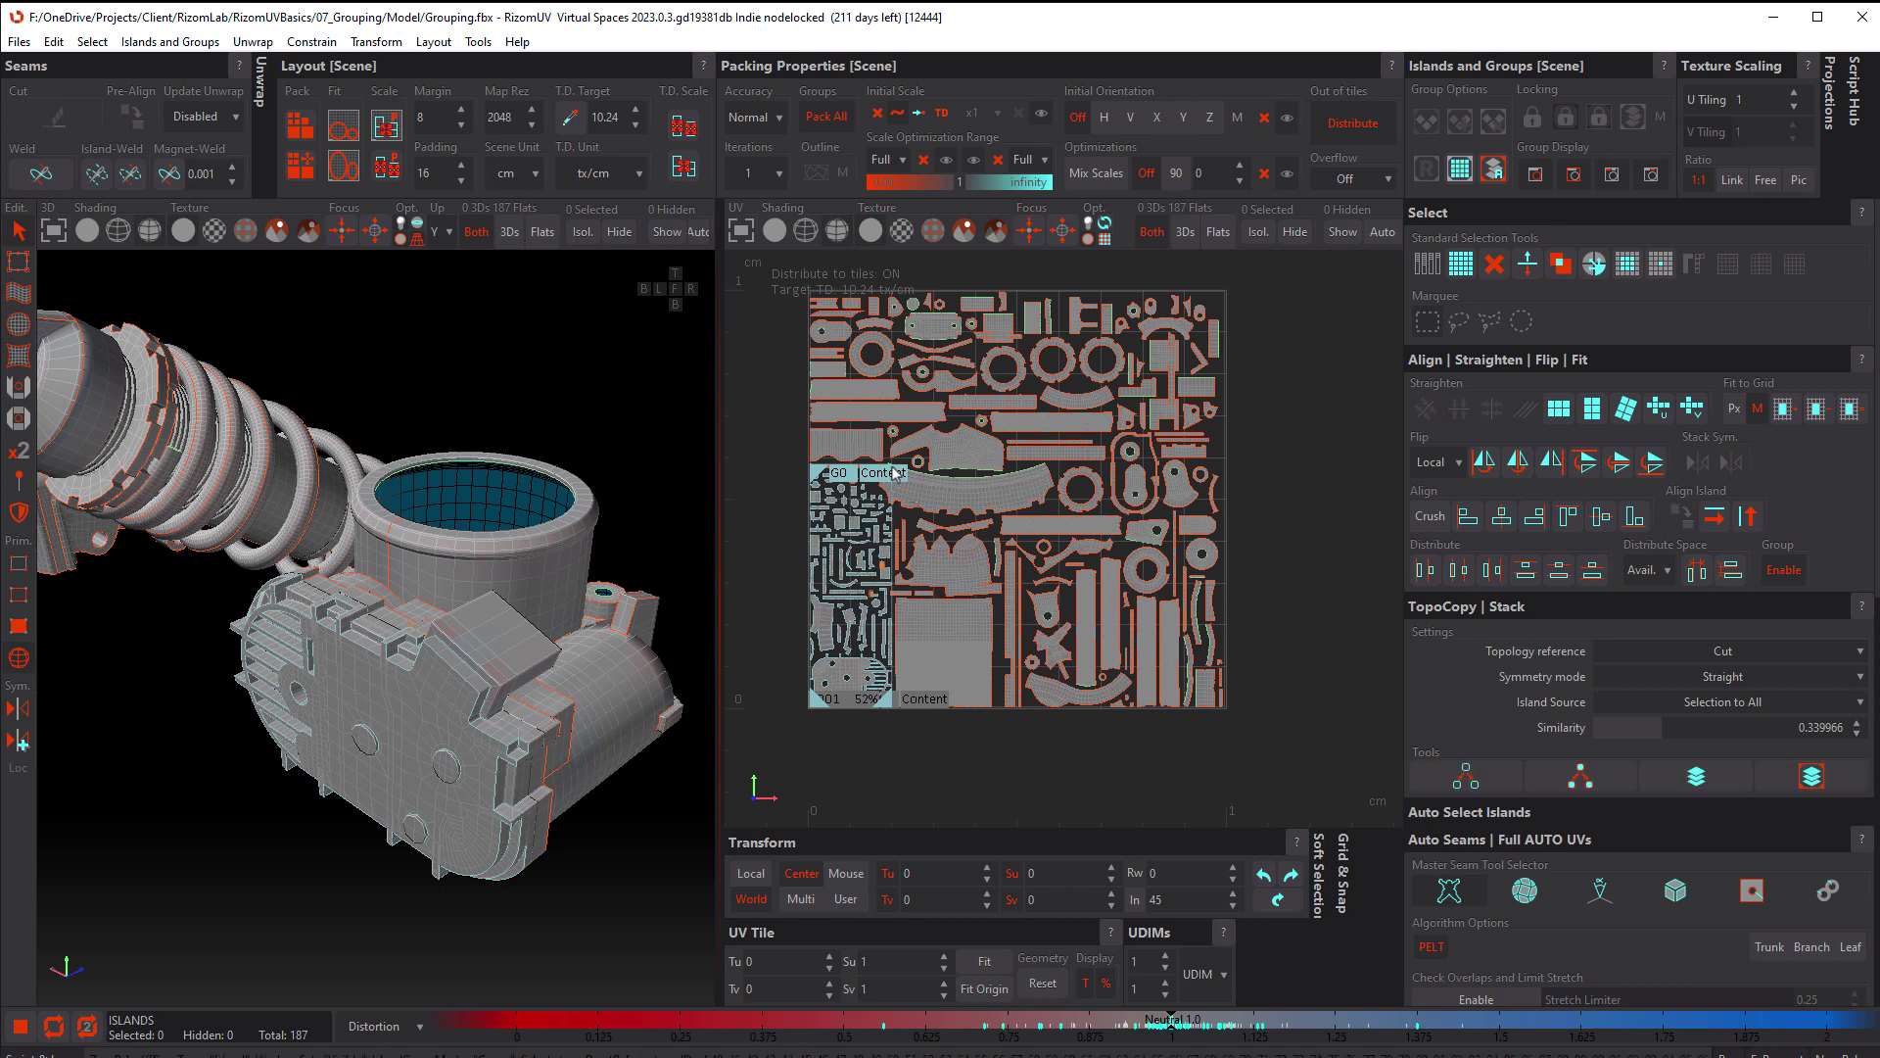
{"action": "left_click", "coordinate": [738, 436]}
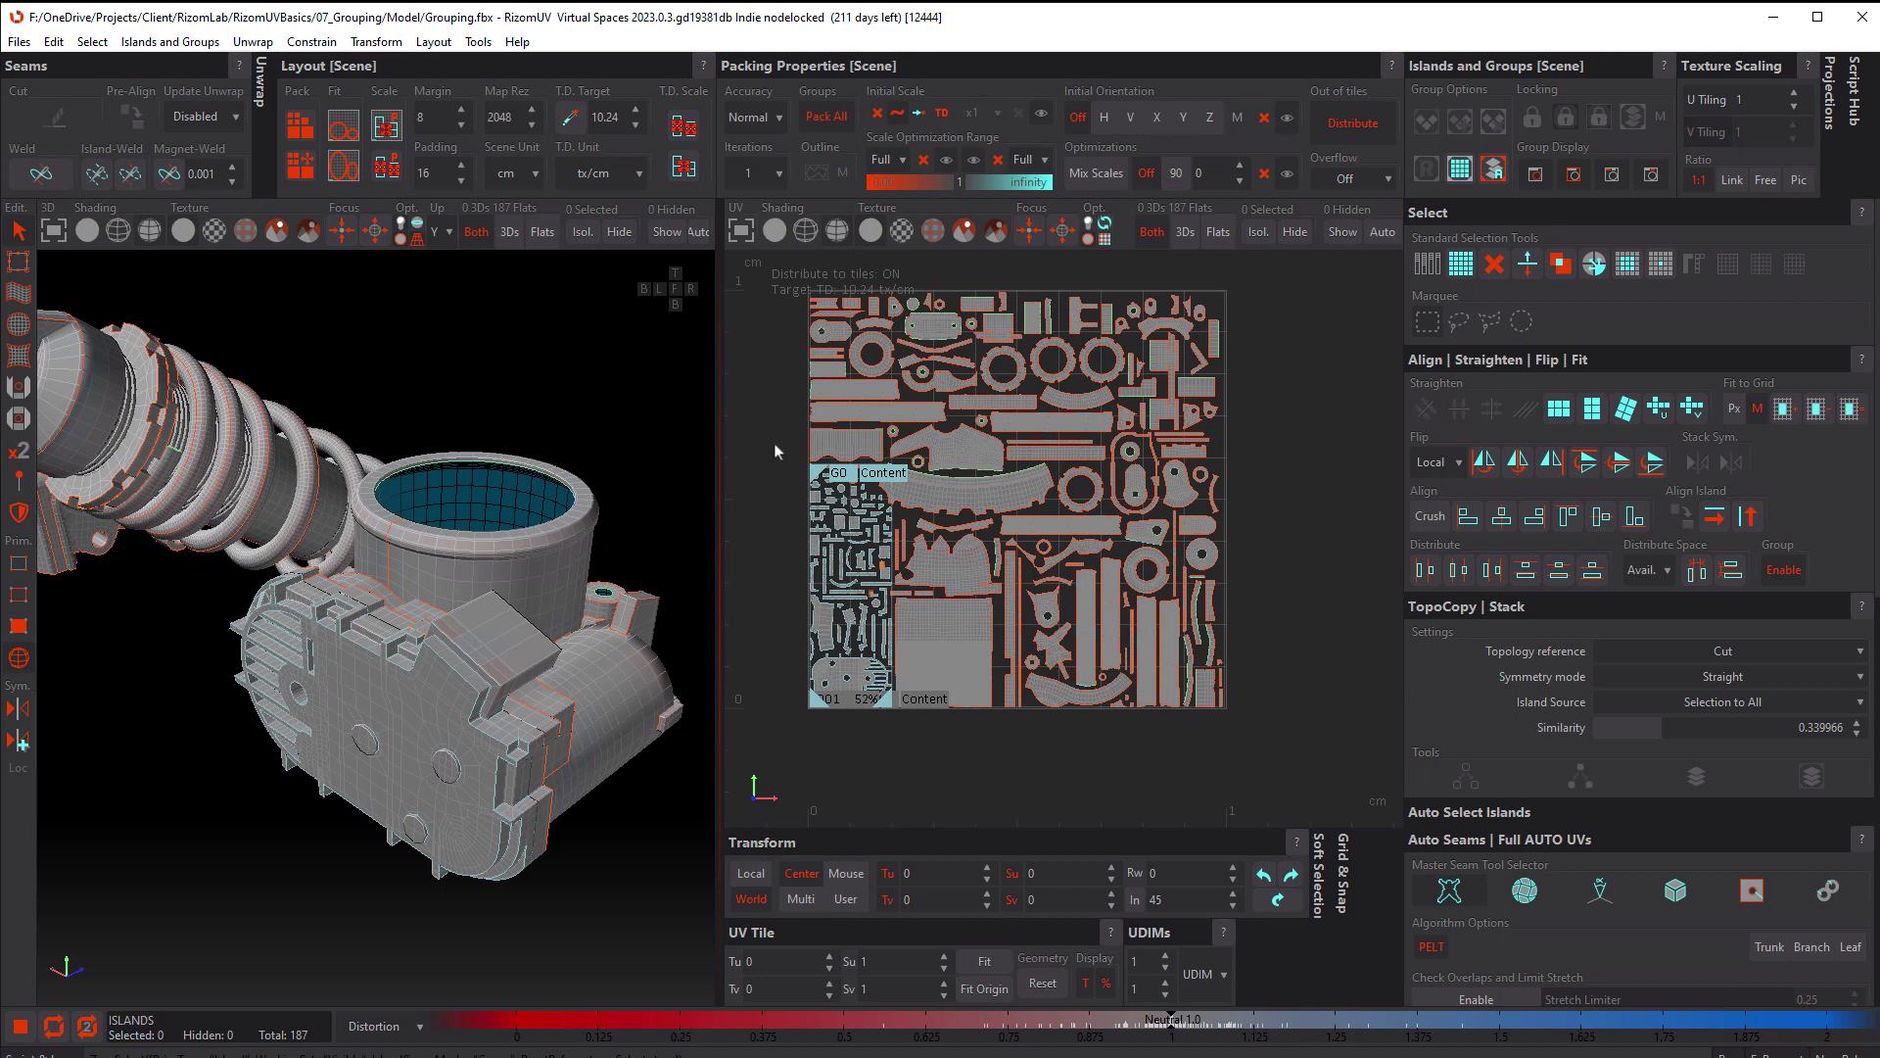
{"action": "mouse_move", "coordinate": [991, 701]}
{"action": "left_click_drag", "start_coordinate": [991, 701], "coordinate": [1020, 701]}
{"action": "key", "text": "space"}
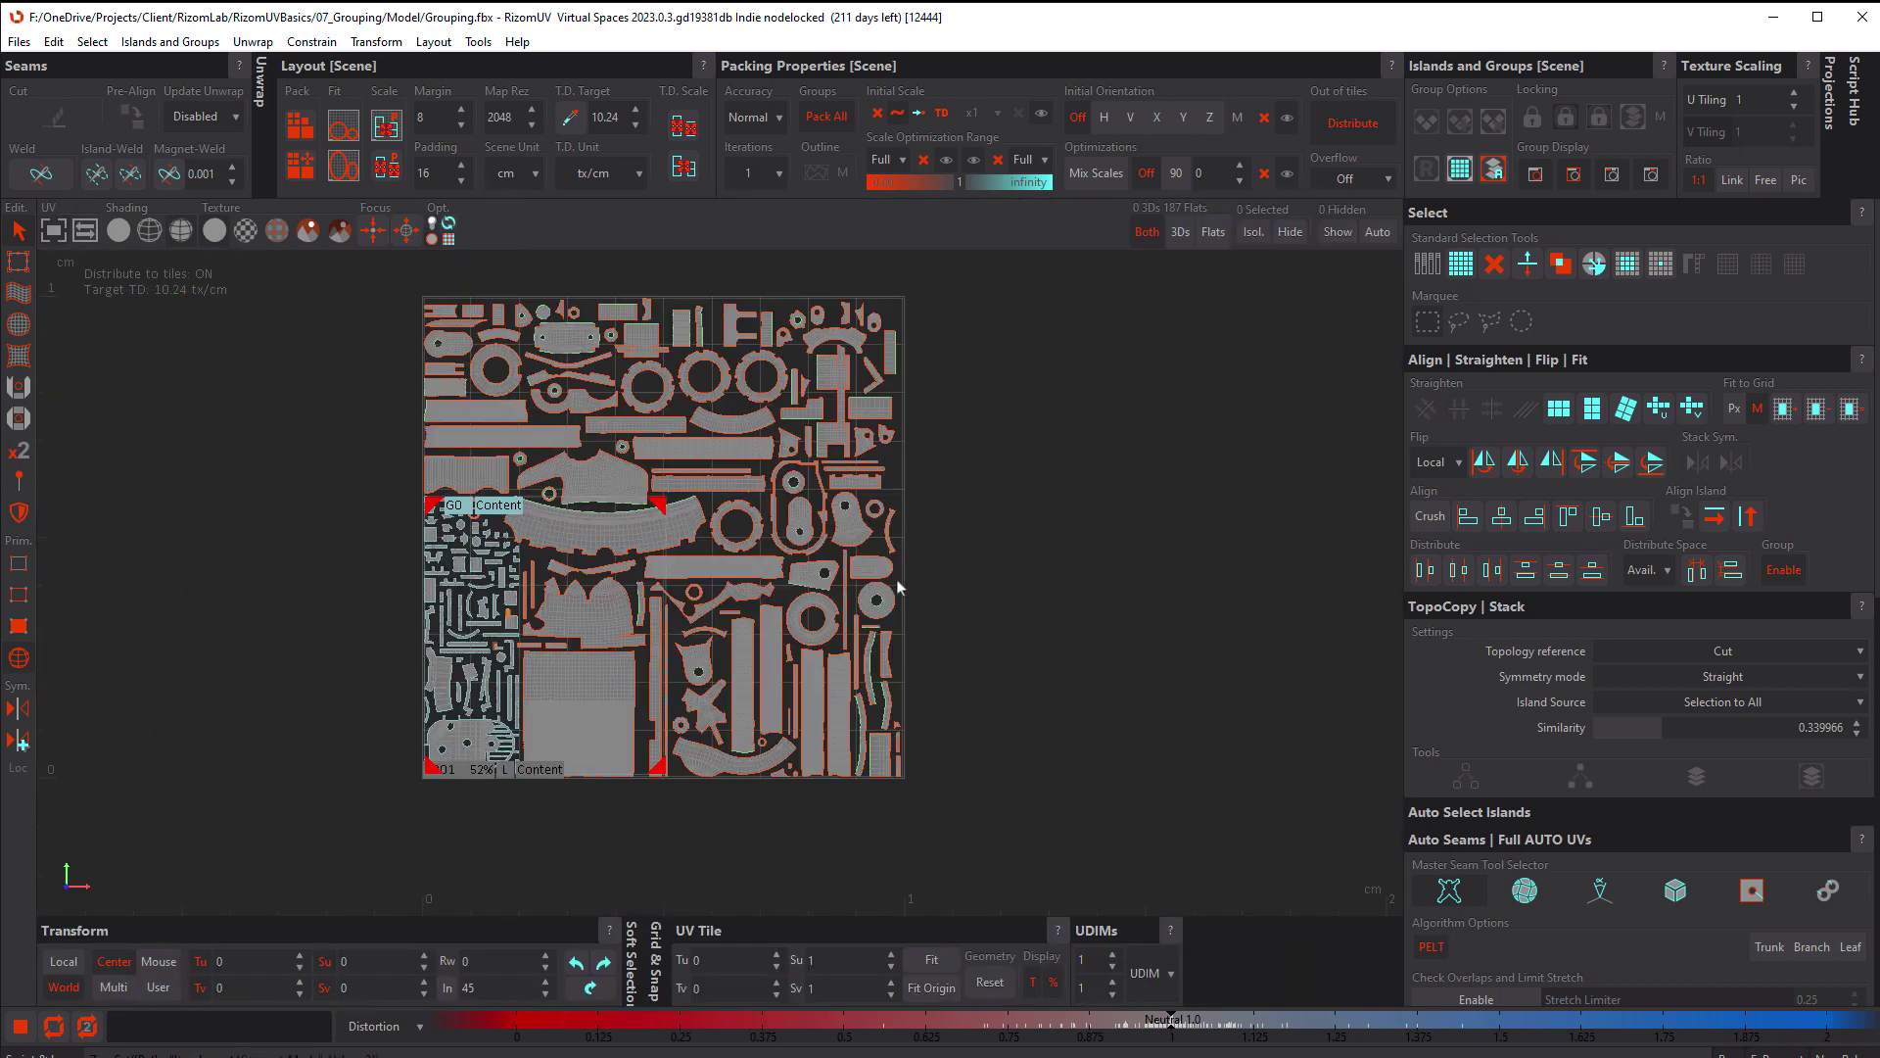
{"action": "middle_click_drag", "start_coordinate": [817, 569], "coordinate": [957, 565]}
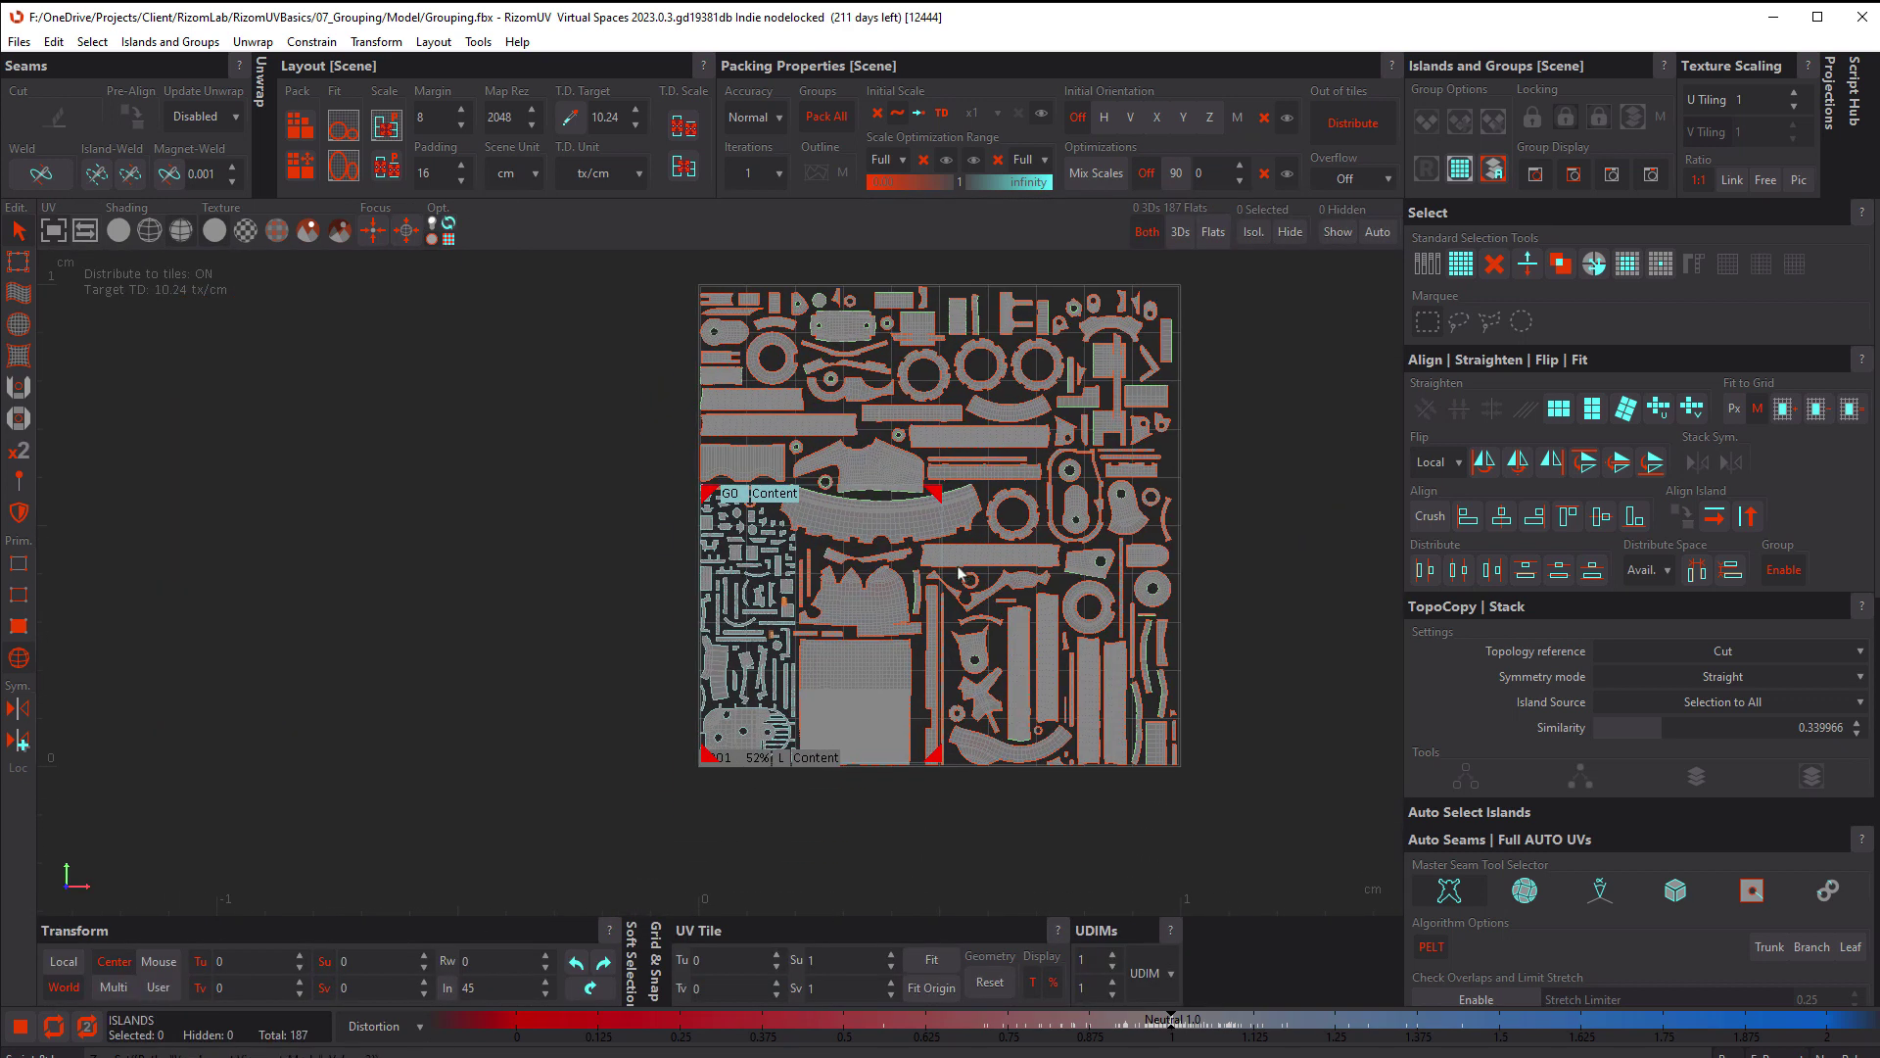
{"action": "left_click_drag", "start_coordinate": [931, 489], "coordinate": [958, 504]}
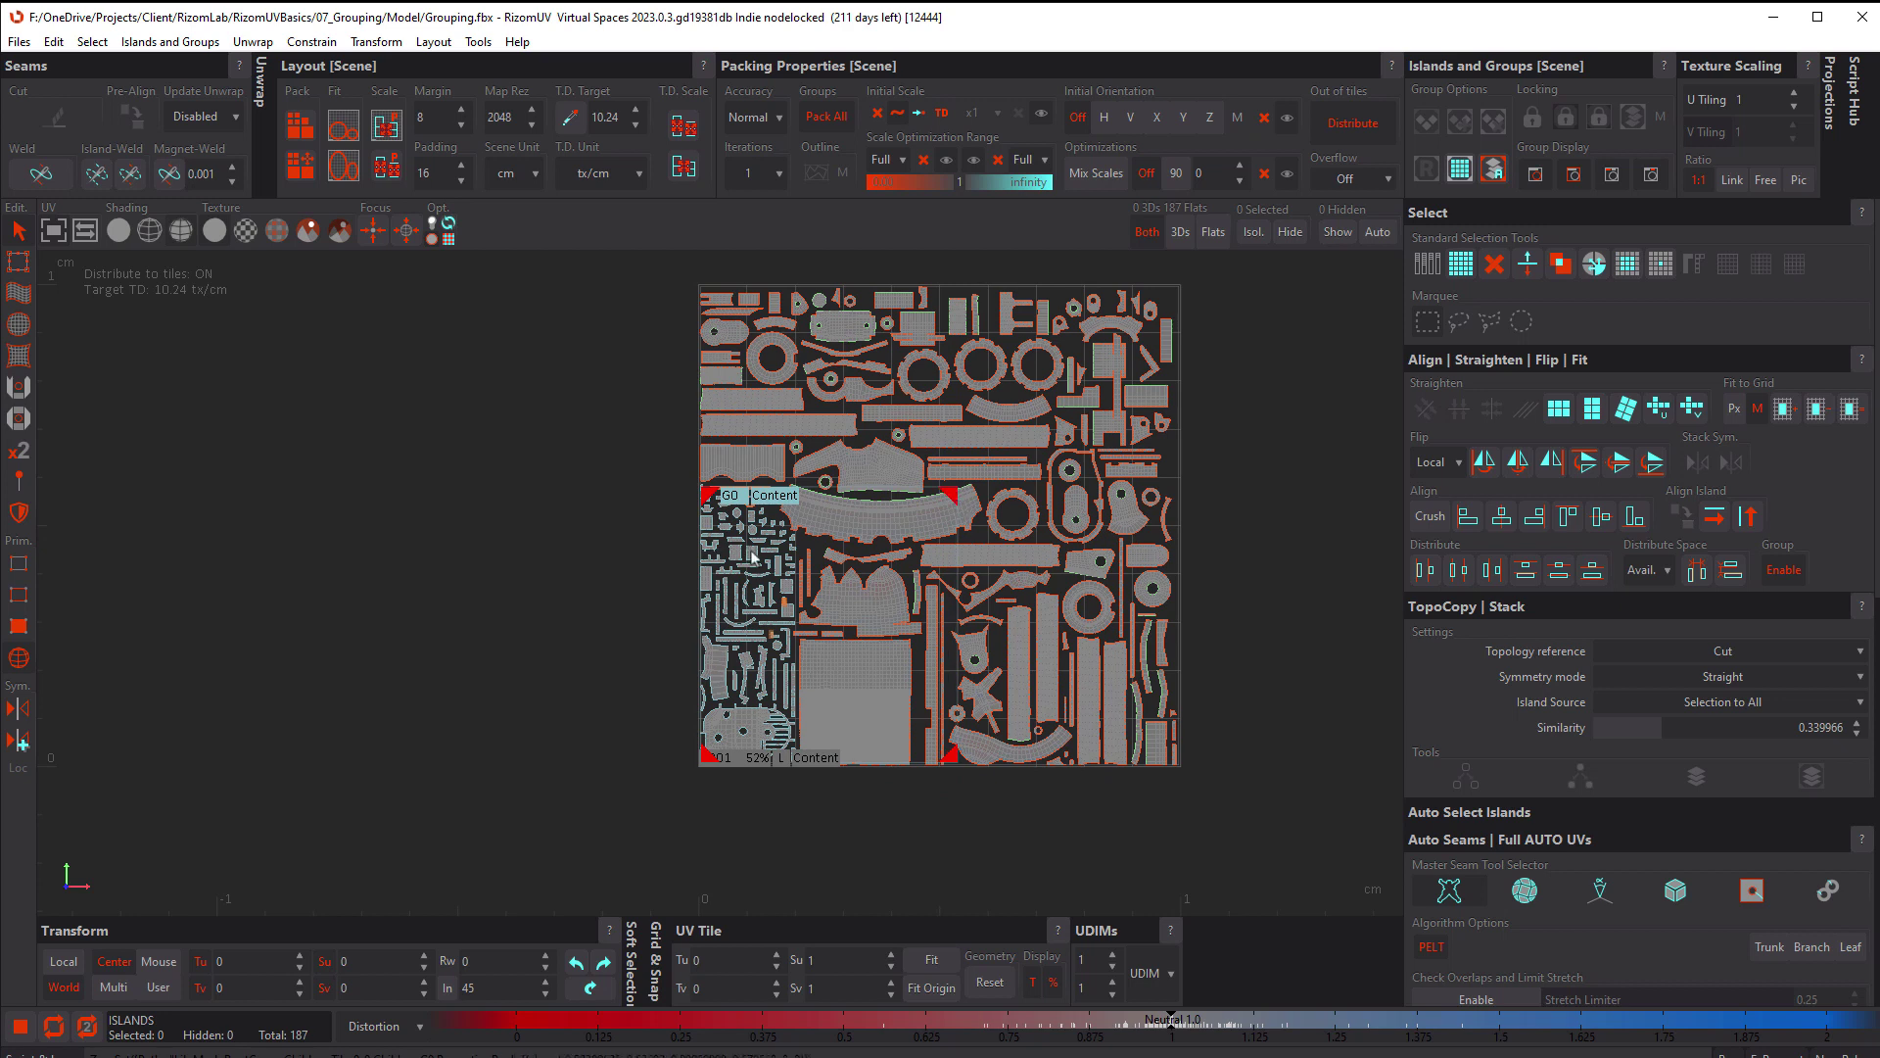
Try packing only the selected G0 group's islands into the resized box, and undo that packing
{"action": "left_click", "coordinate": [772, 497]}
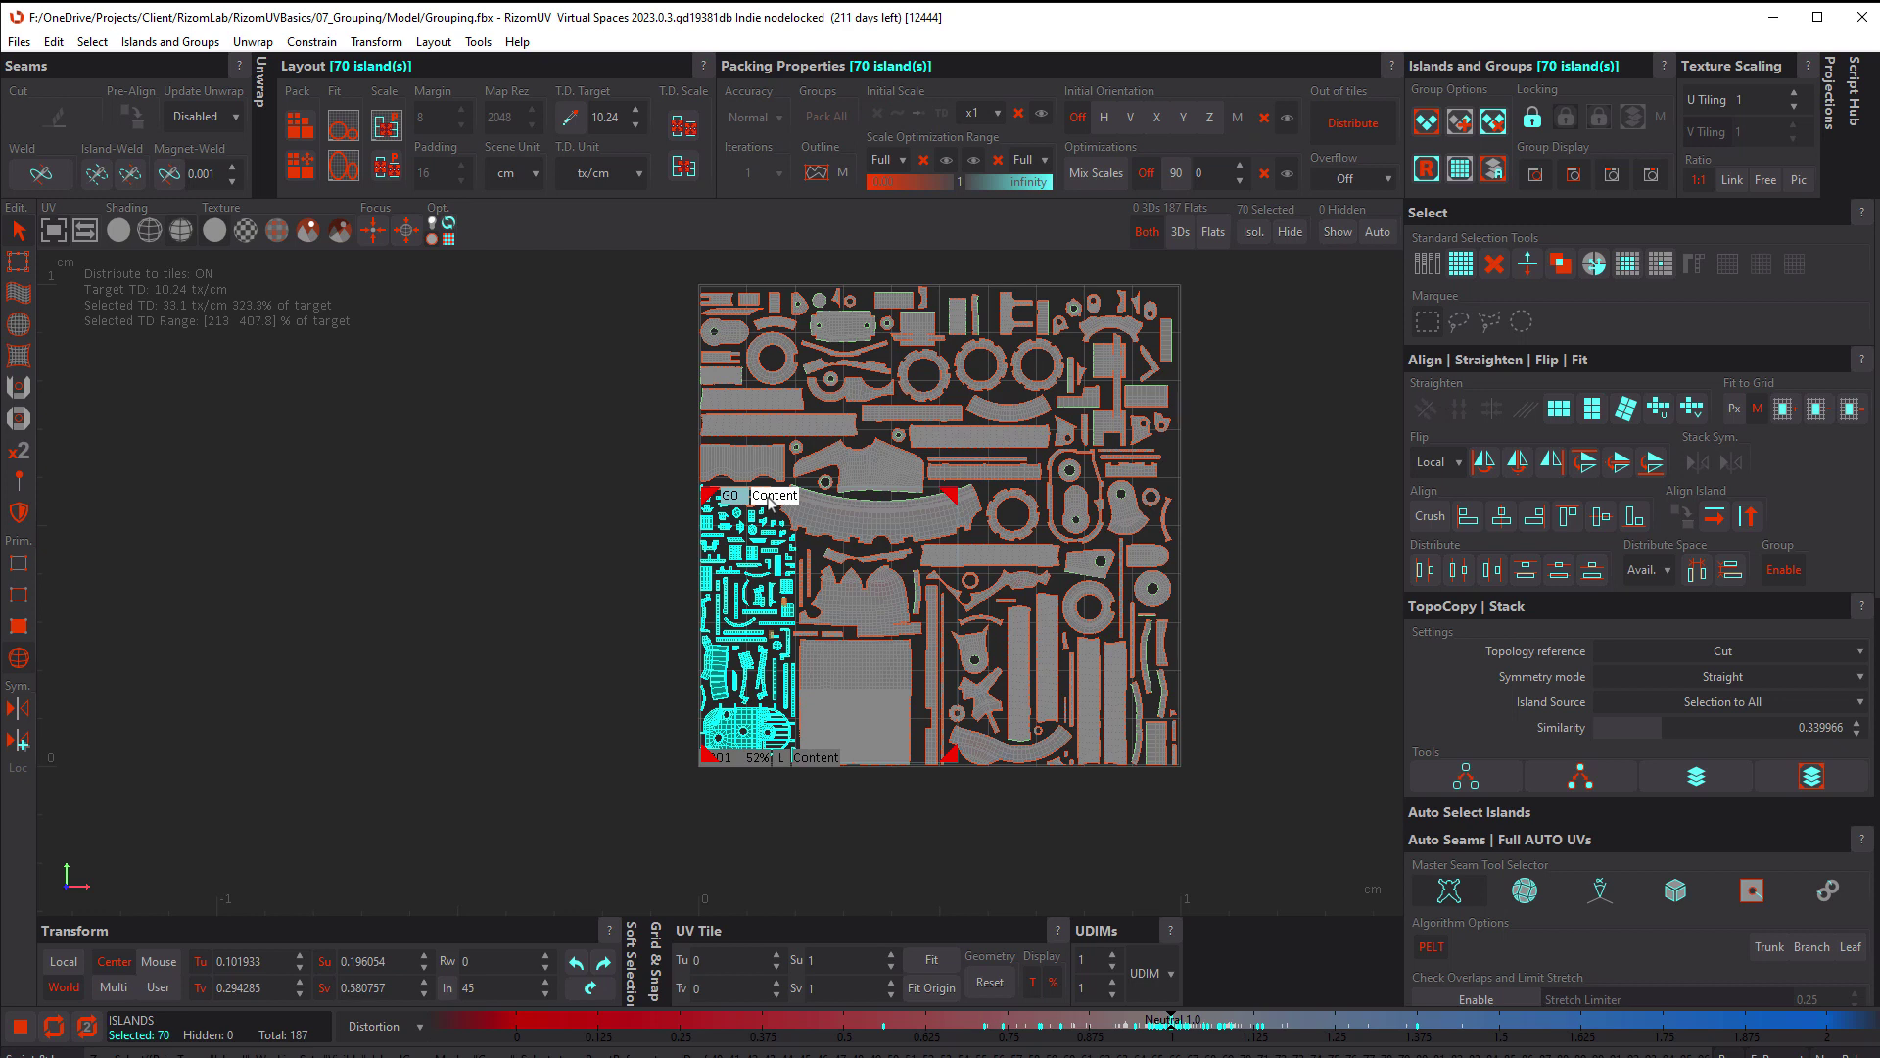
{"action": "key", "text": "p"}
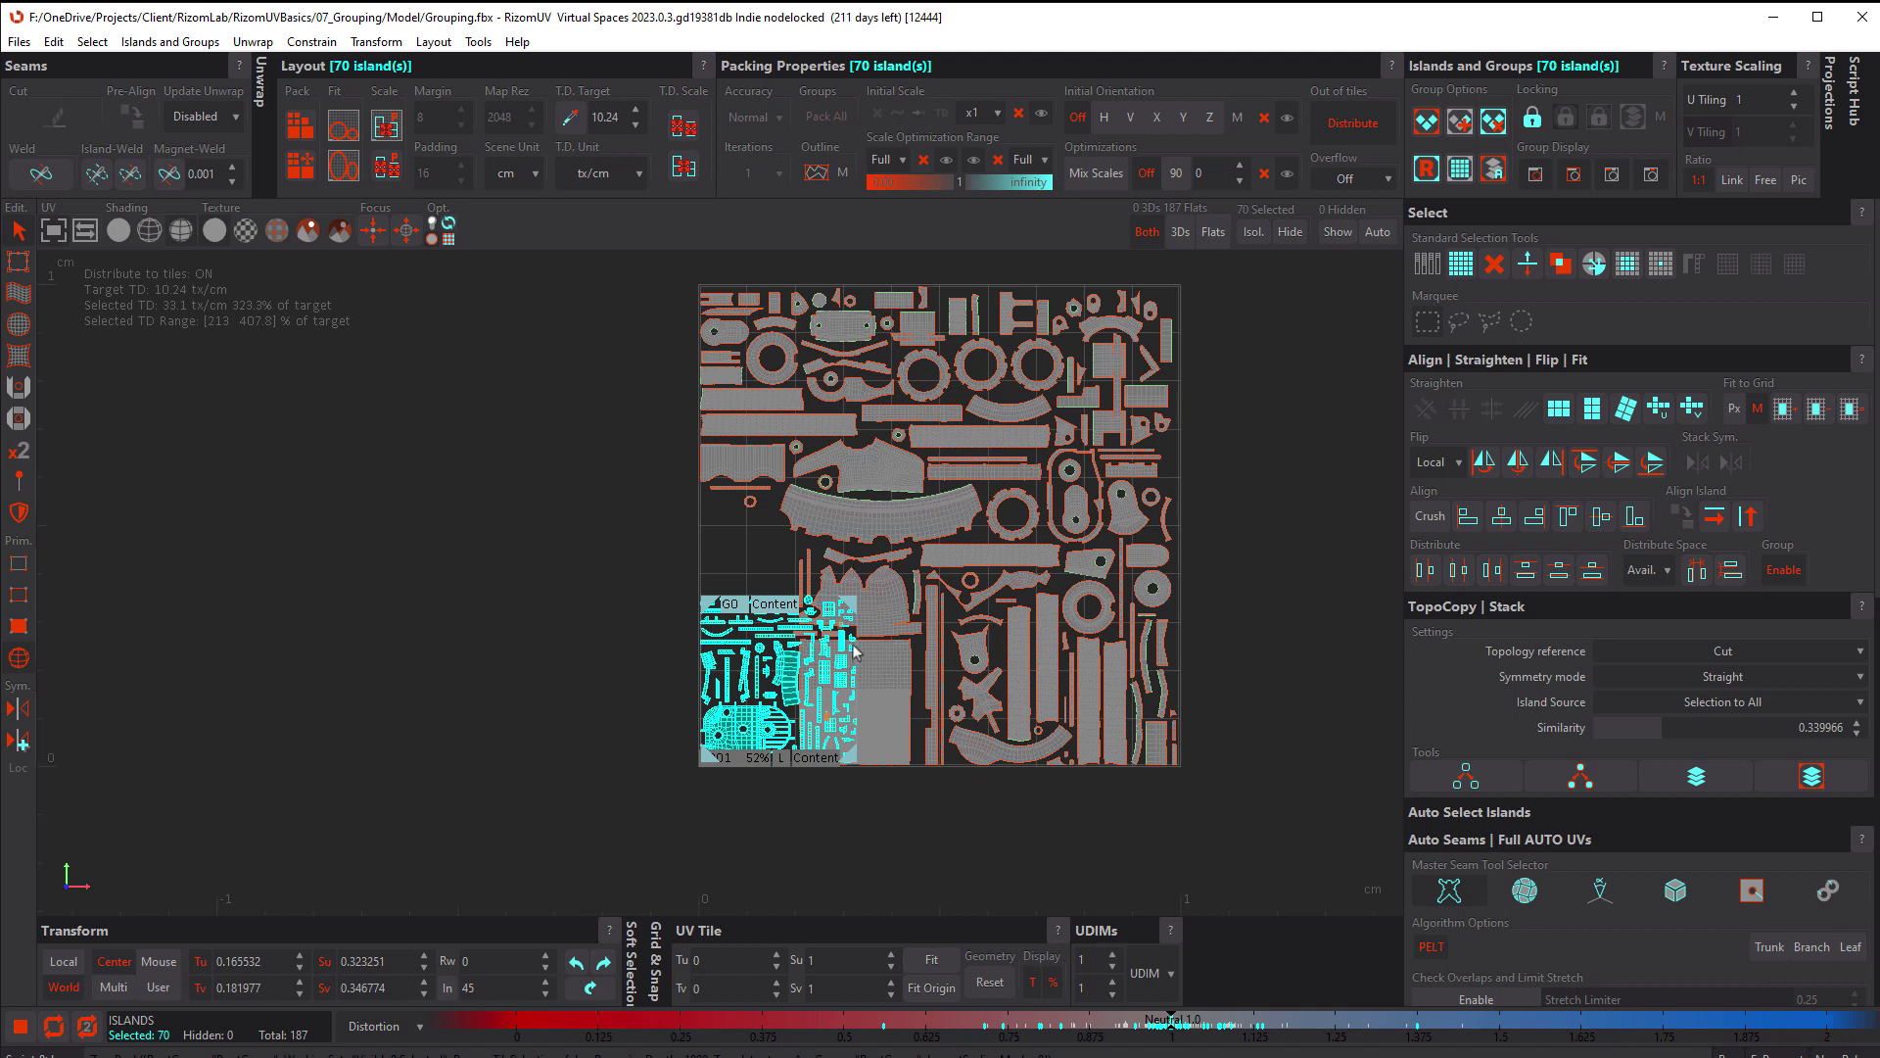
{"action": "left_click", "coordinate": [767, 556]}
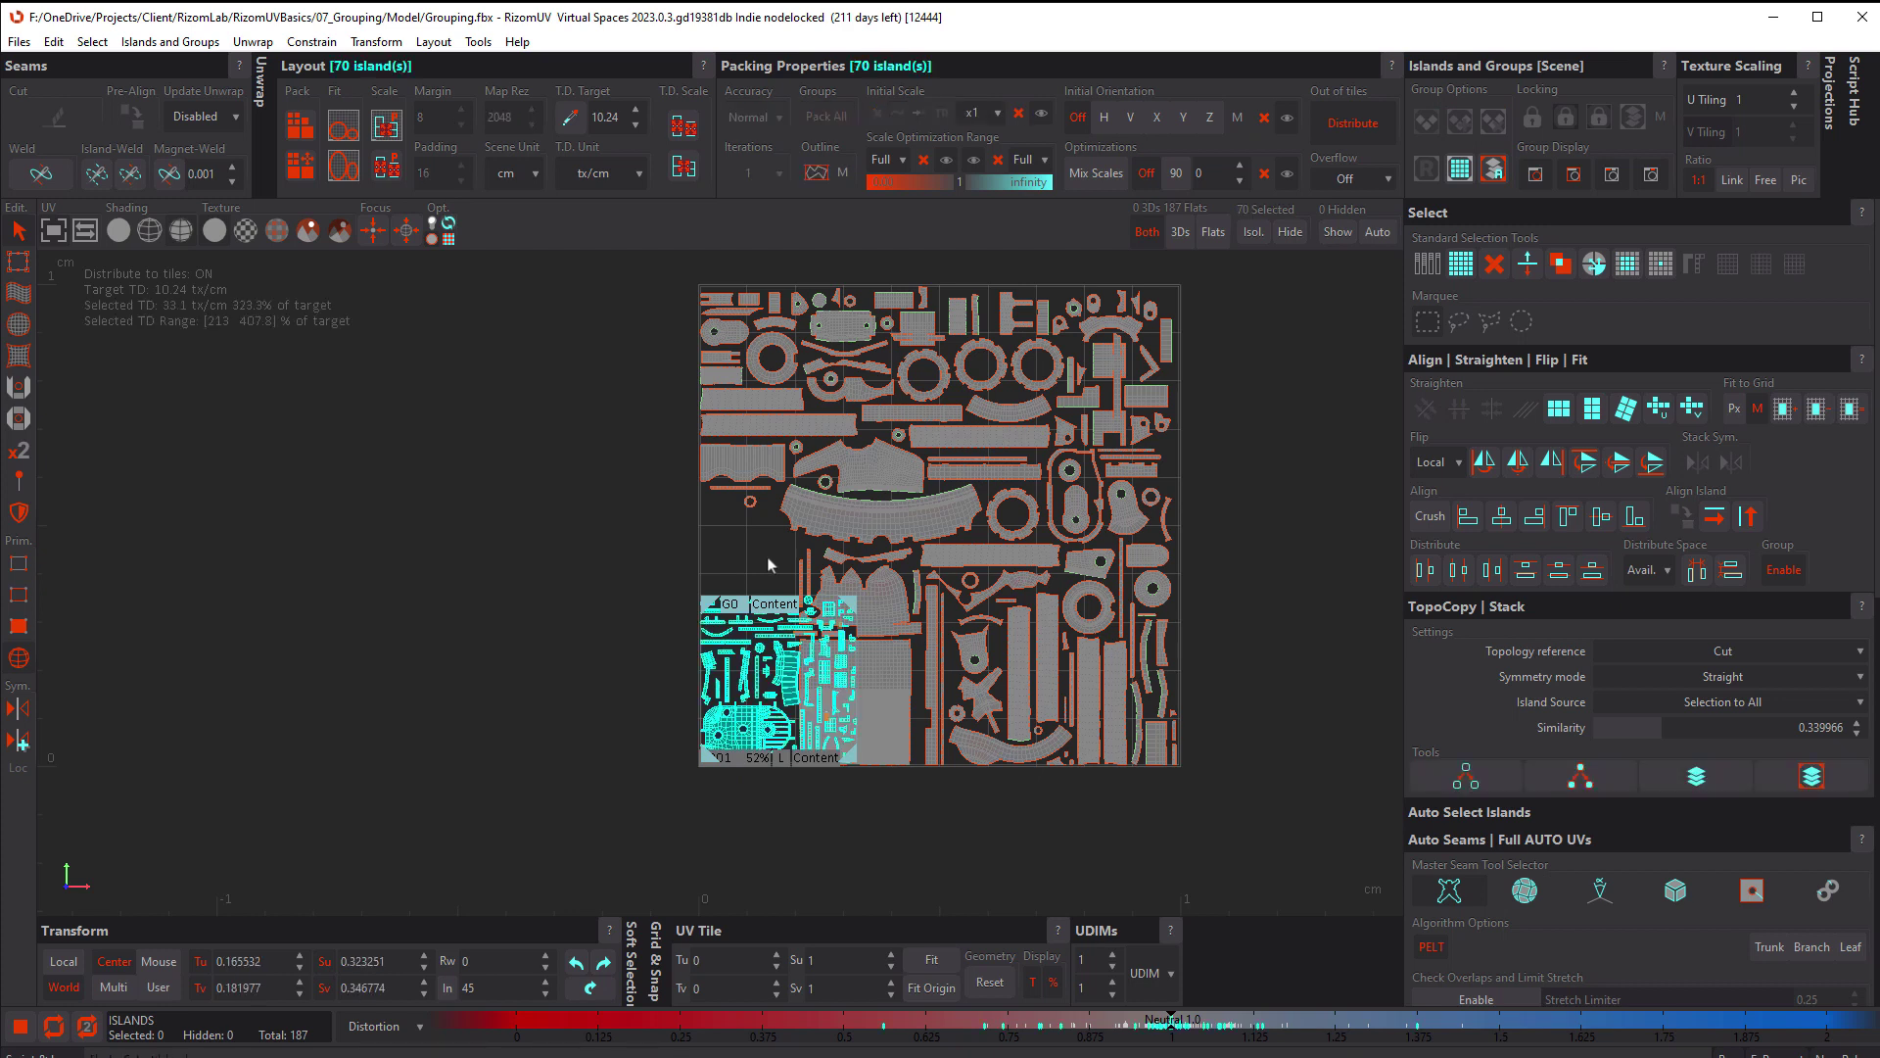
{"action": "key", "text": "ctrl+z"}
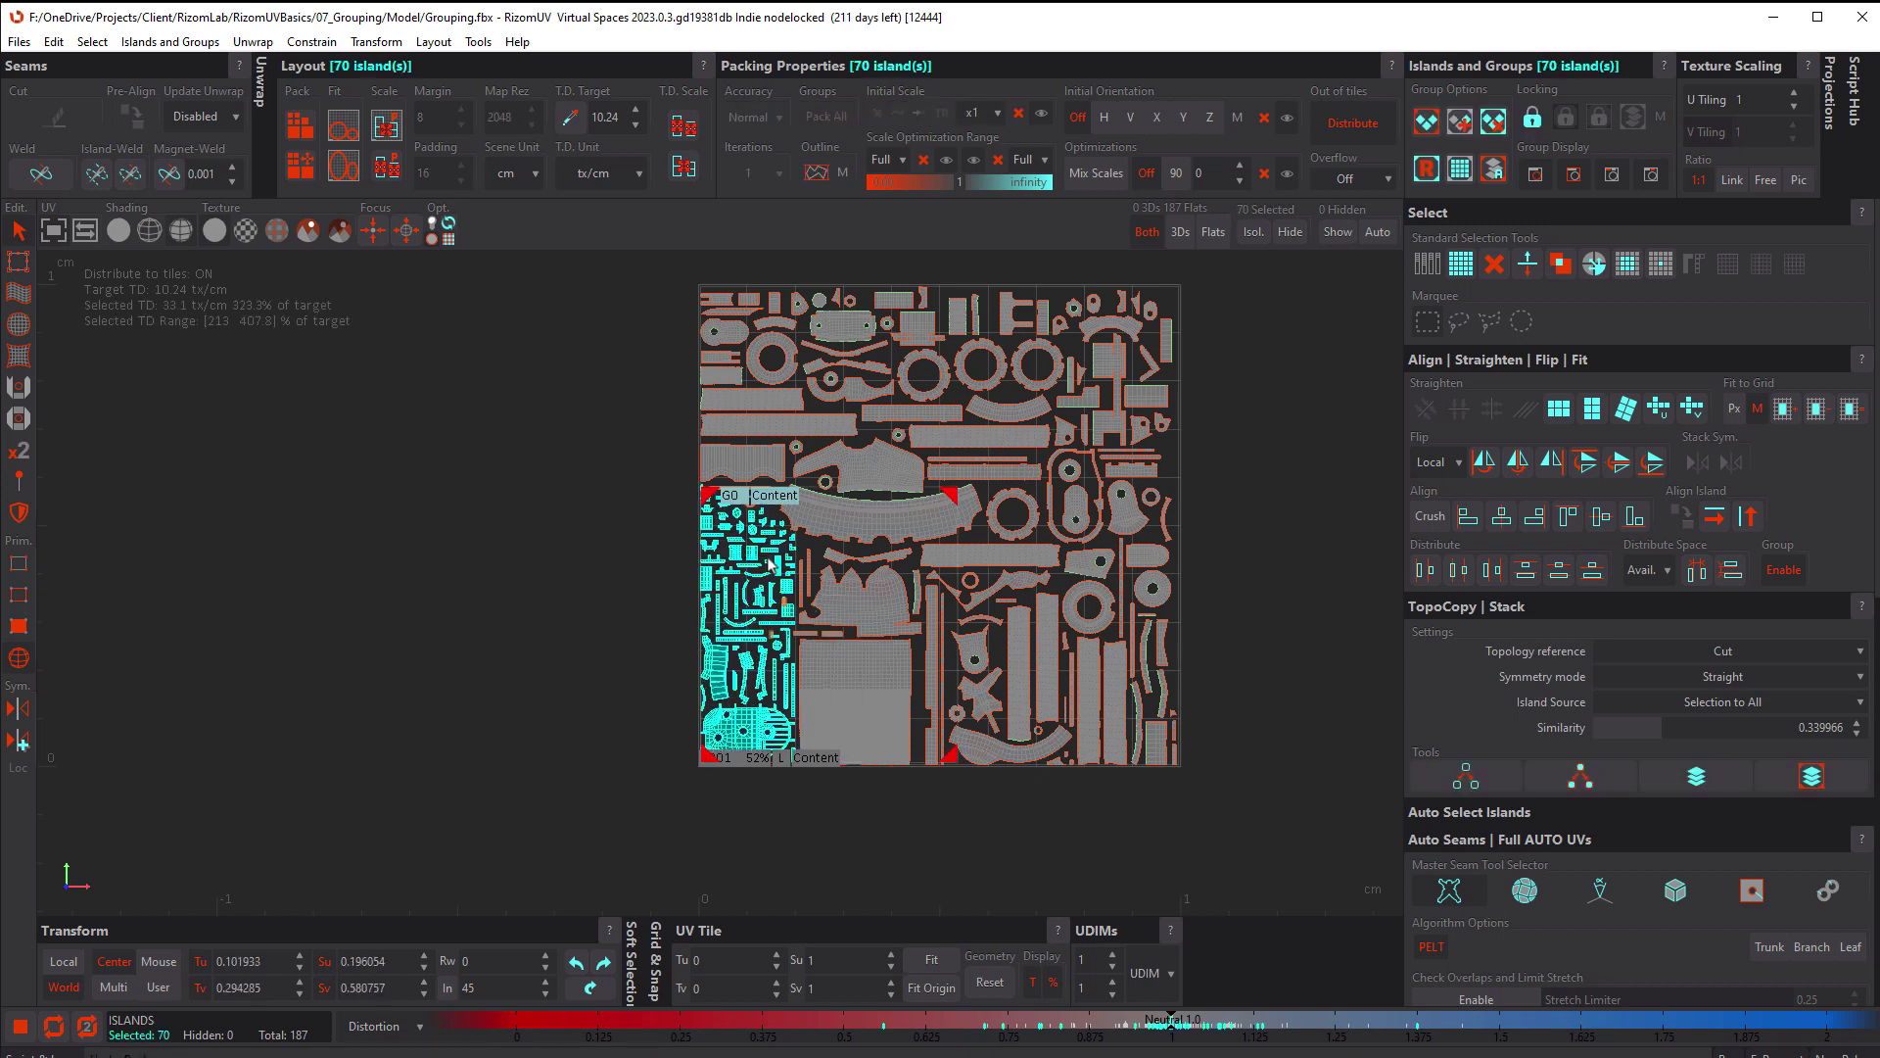
Disable Pack All for groups, reselect the G0 group's islands and pack only that group
{"action": "left_click", "coordinate": [654, 535]}
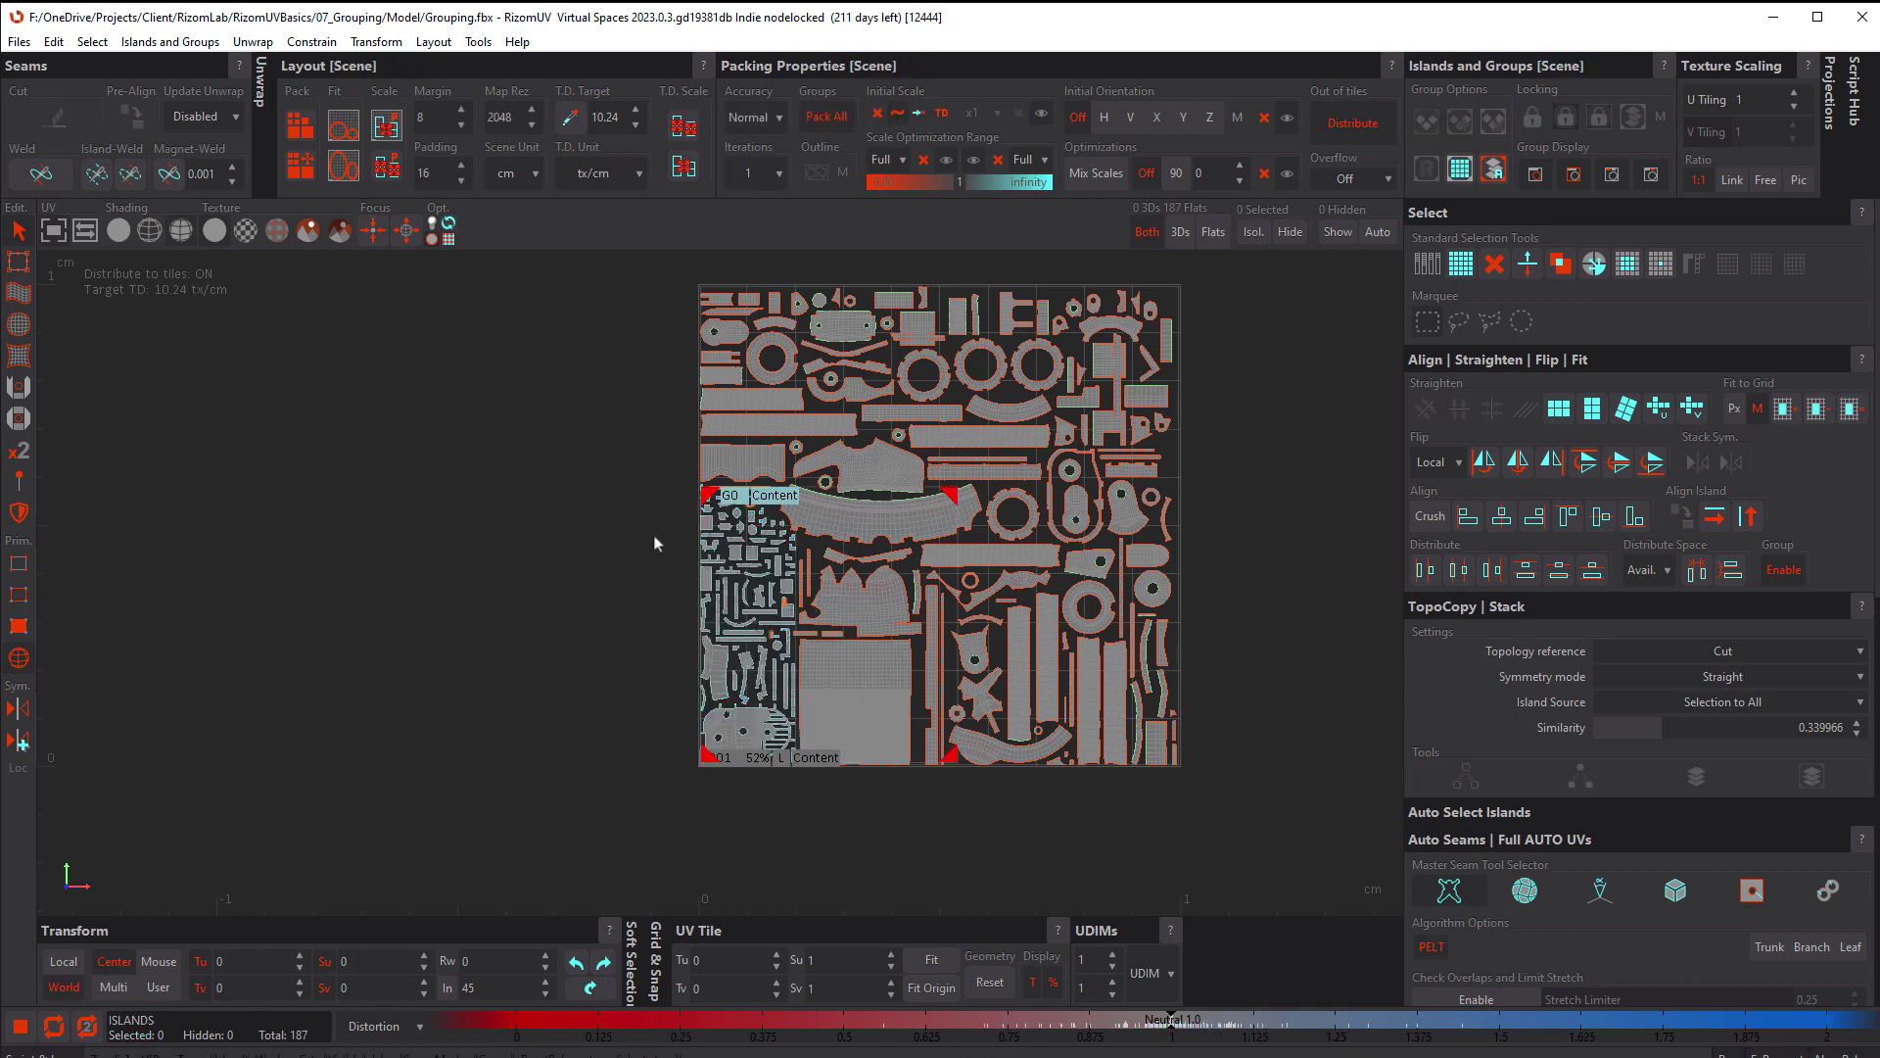
{"action": "left_click", "coordinate": [761, 558]}
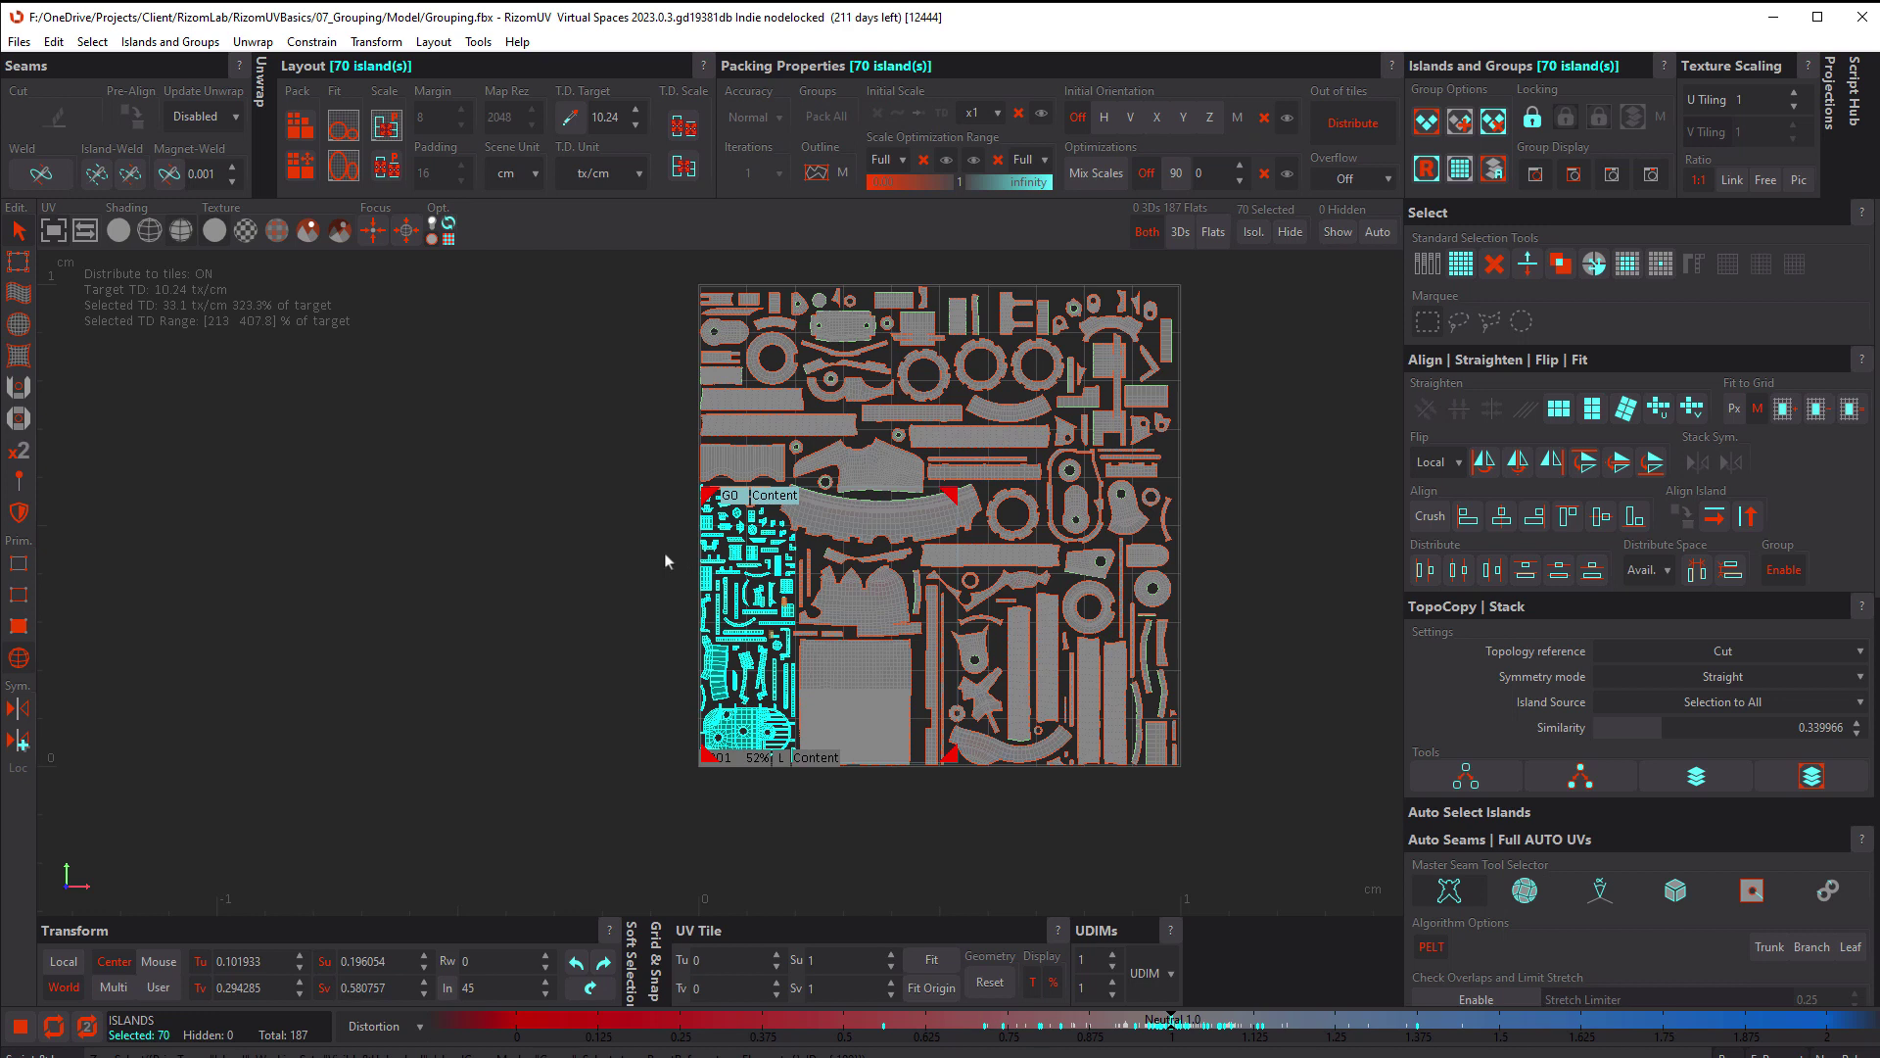
{"action": "key", "text": "p"}
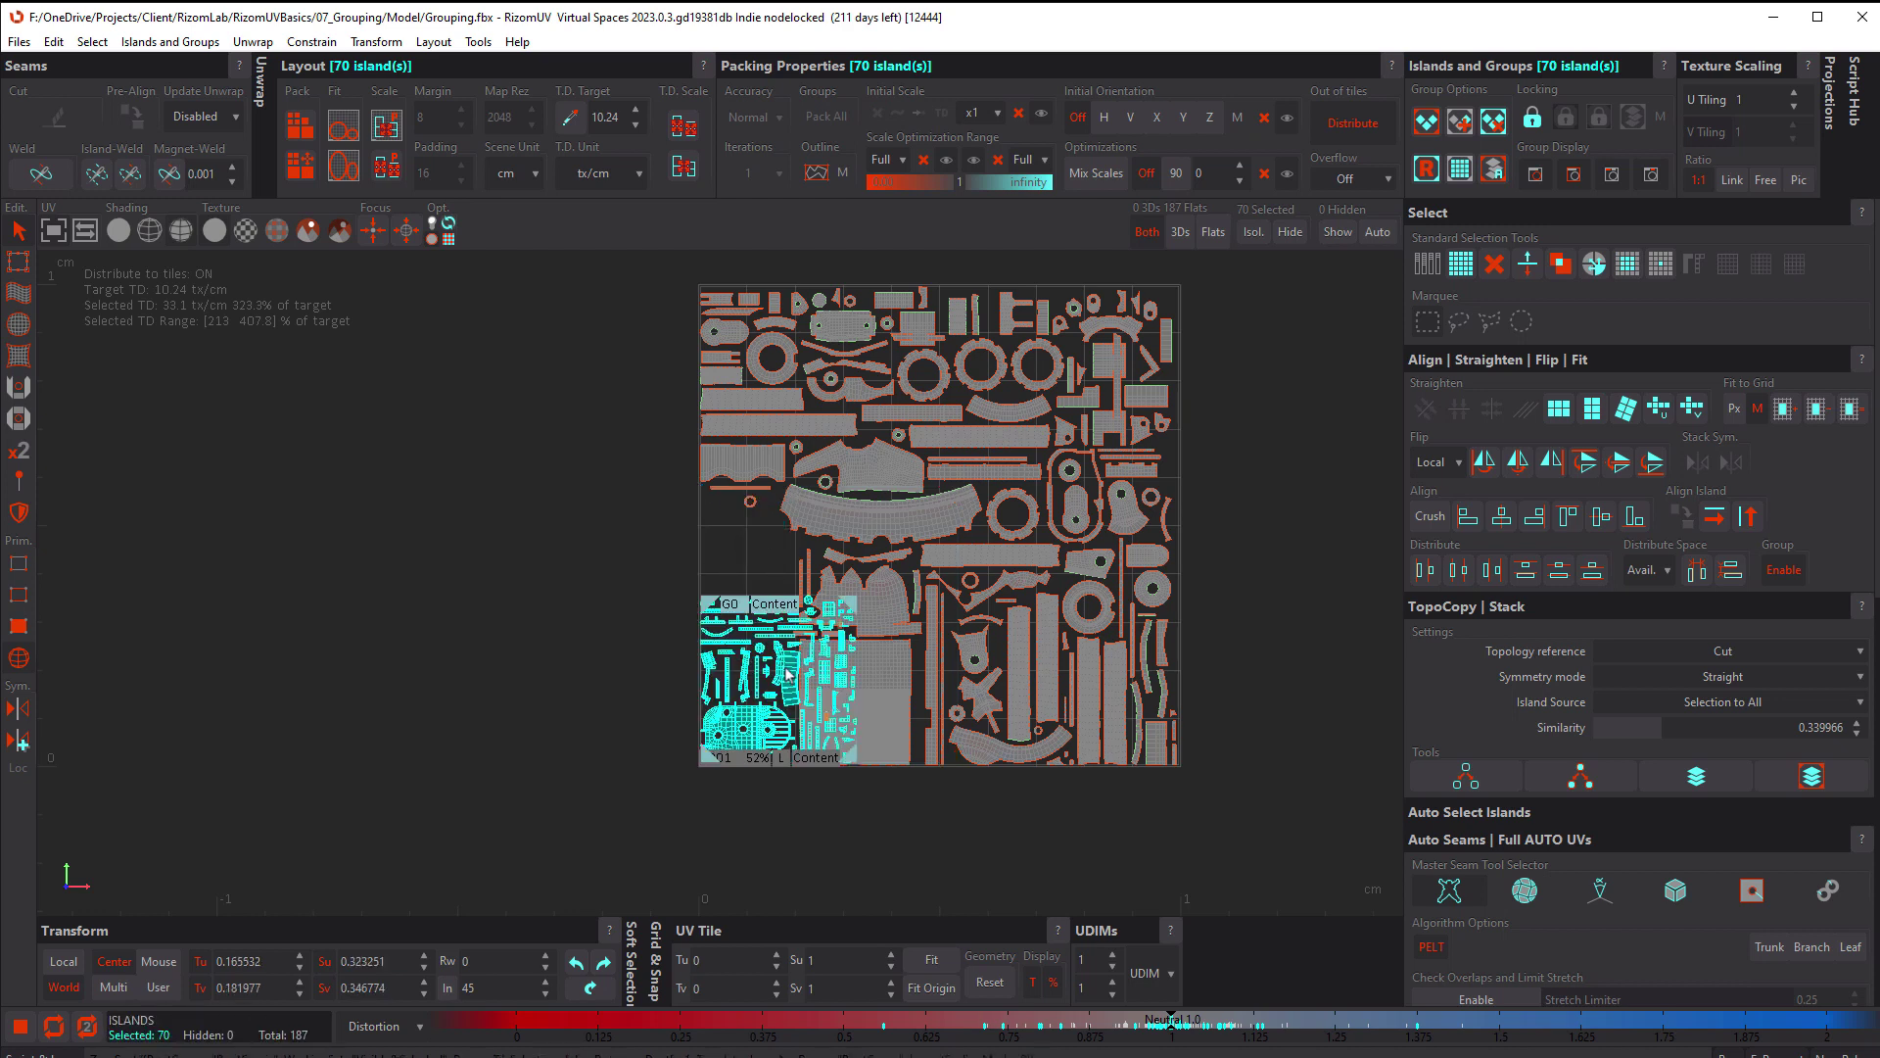
Reshape the G0 group's box into a tall, narrow one near the tile's centre and pack only its islands into it
{"action": "left_click", "coordinate": [646, 649]}
{"action": "scroll", "coordinate": [766, 661], "scroll_direction": "up", "scroll_amount": 2}
{"action": "left_click_drag", "start_coordinate": [889, 580], "coordinate": [1072, 473]}
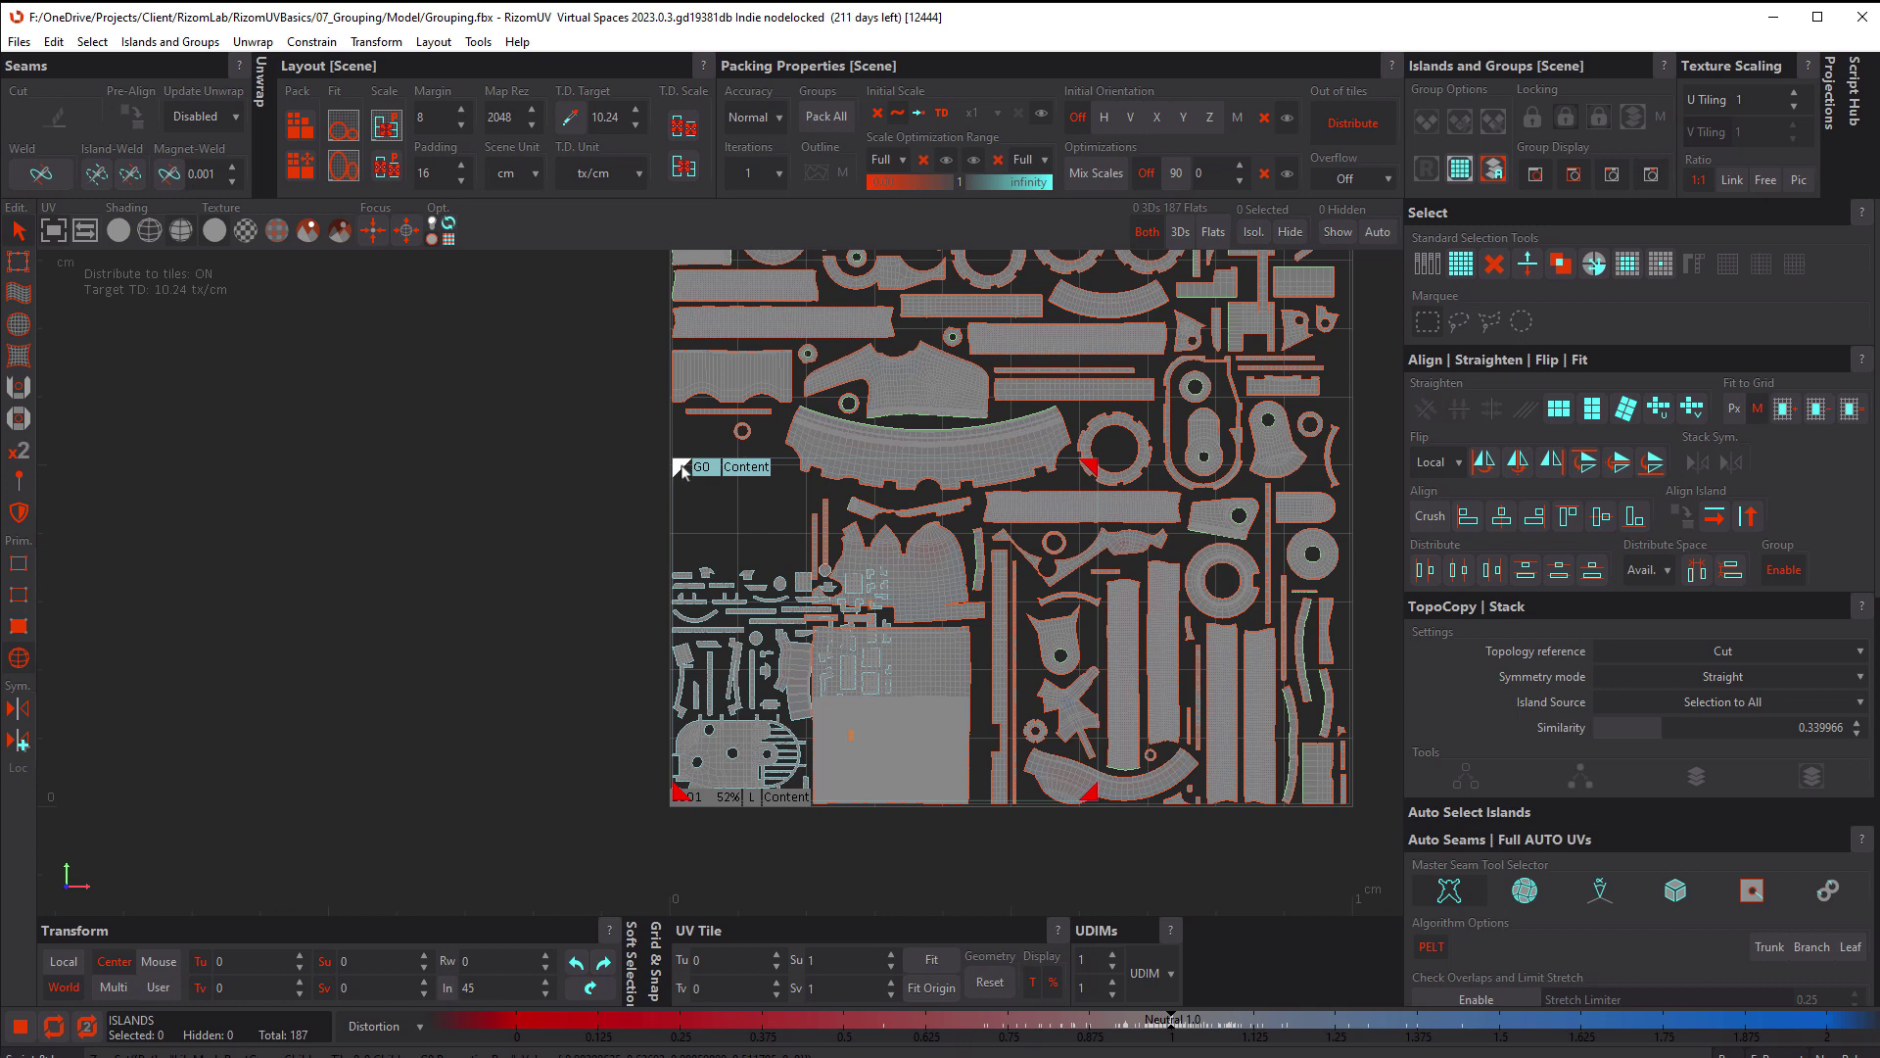
{"action": "left_click_drag", "start_coordinate": [680, 468], "coordinate": [947, 472]}
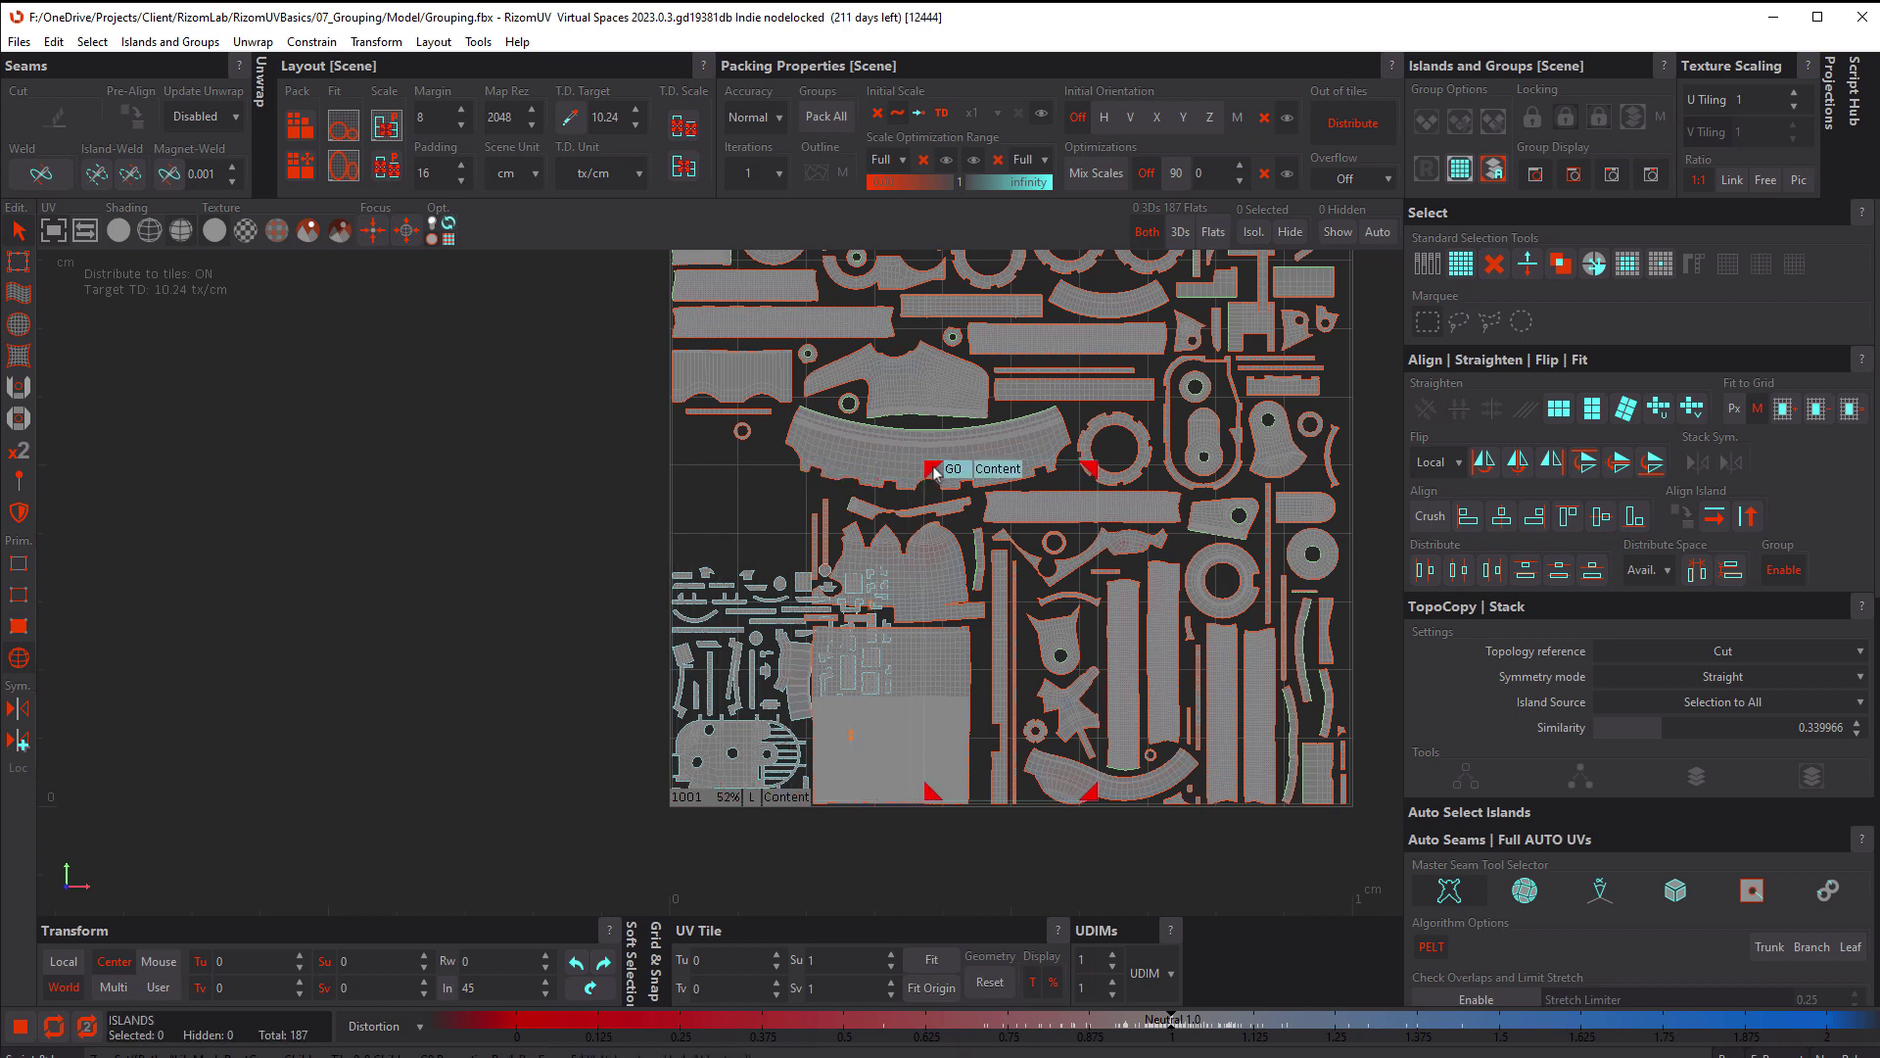
{"action": "left_click", "coordinate": [807, 585]}
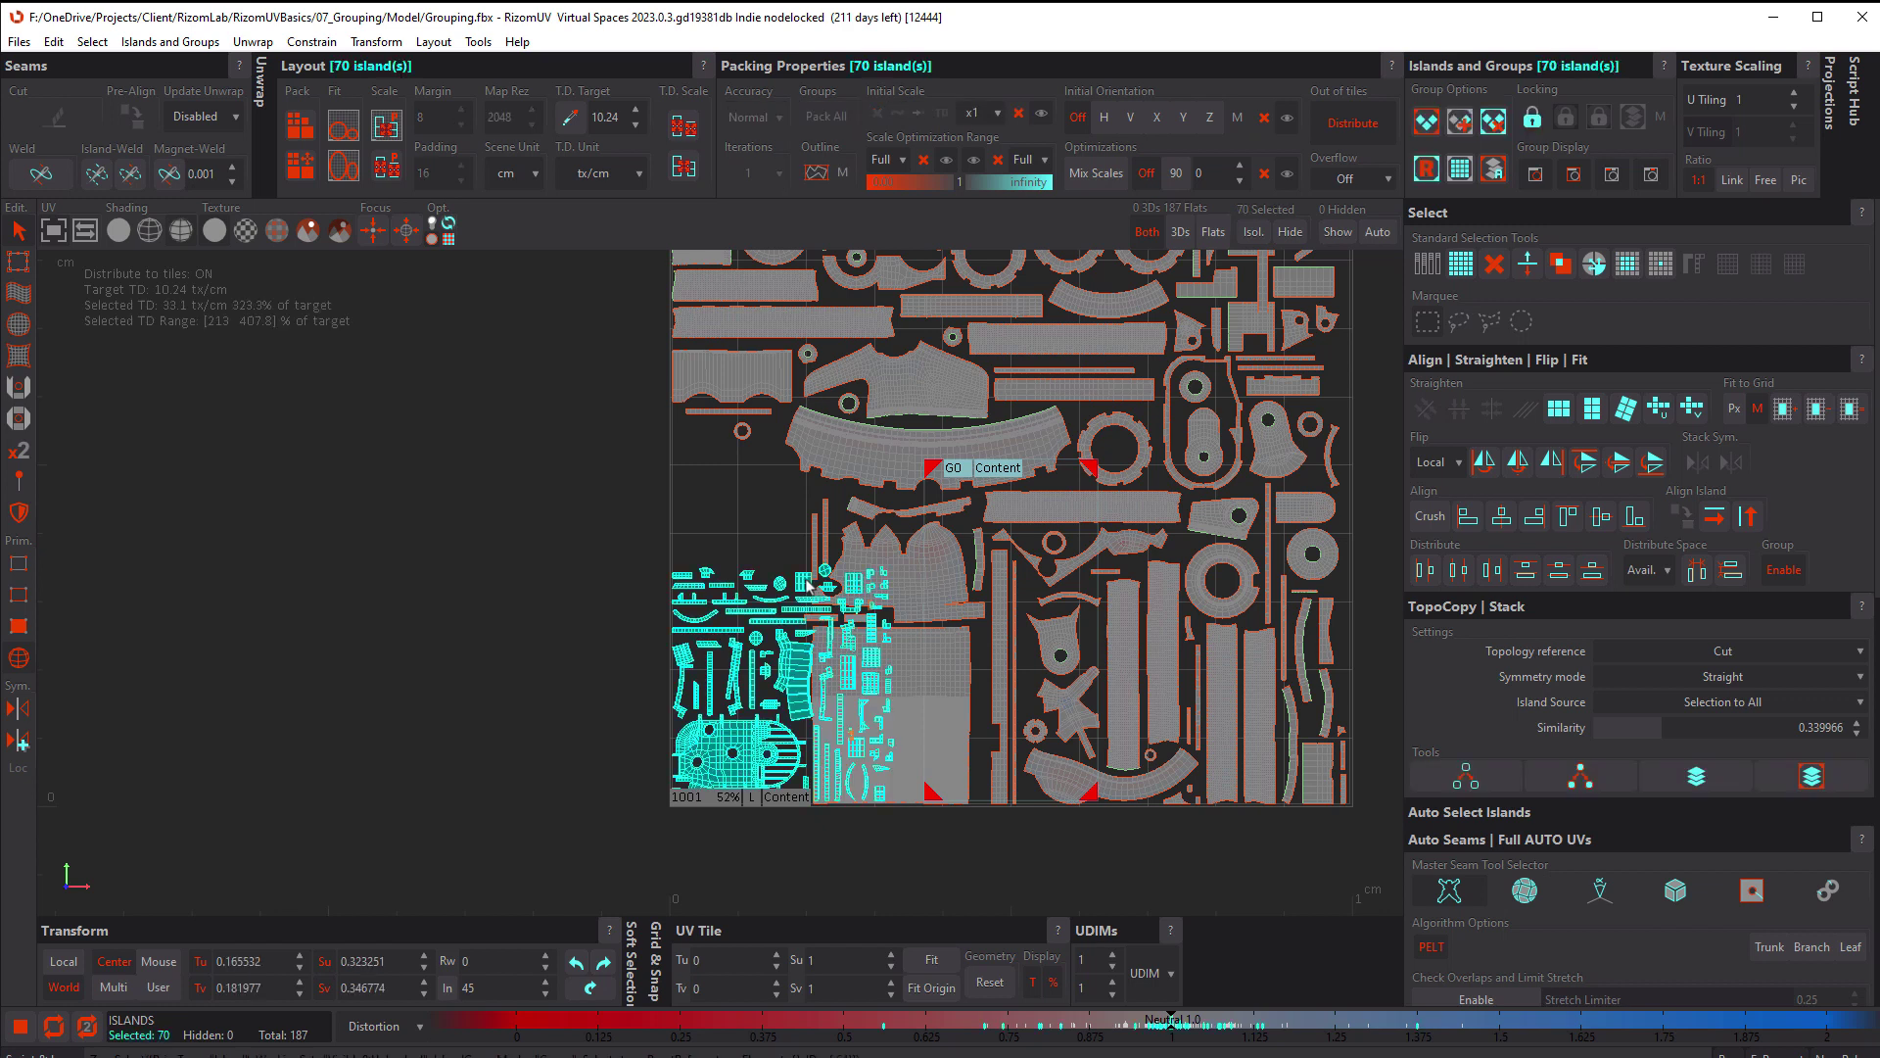
{"action": "key", "text": "p"}
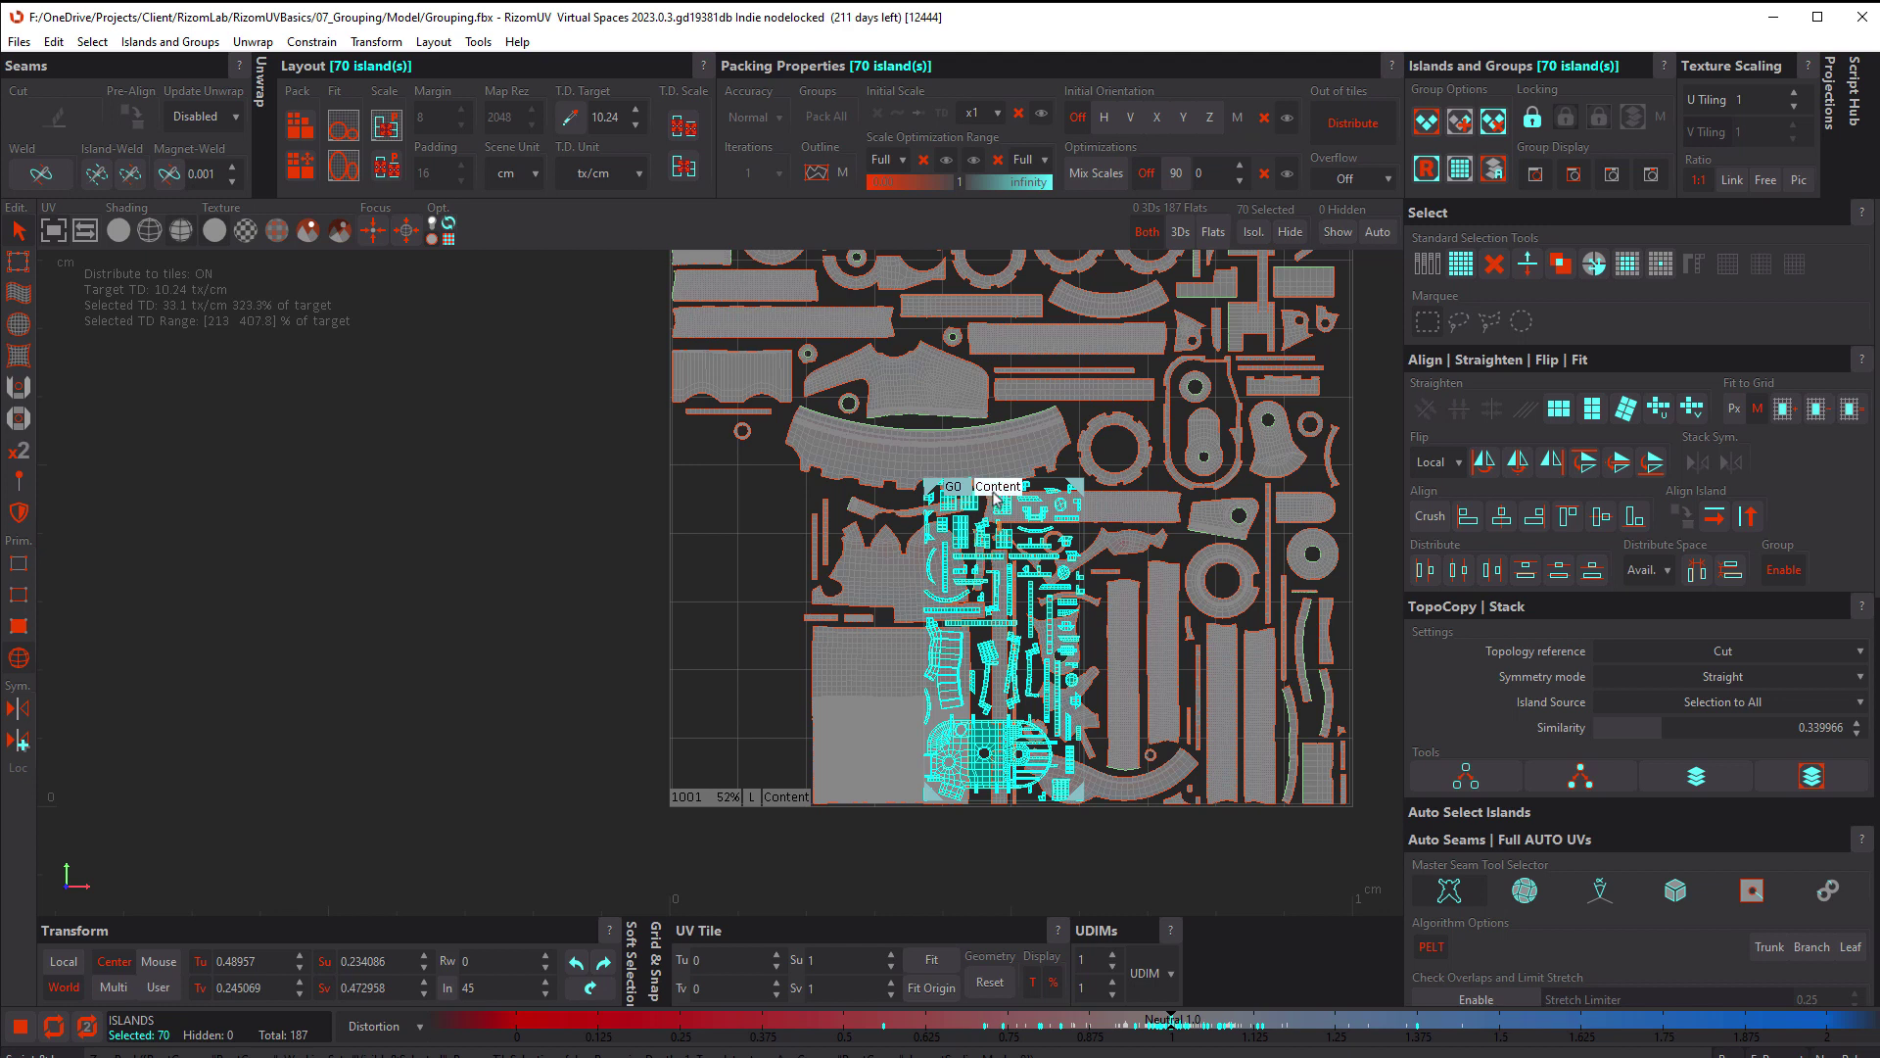
Pack the G0 group together with its islands into the tile, and hide all islands outside the group
{"action": "left_click", "coordinate": [955, 489]}
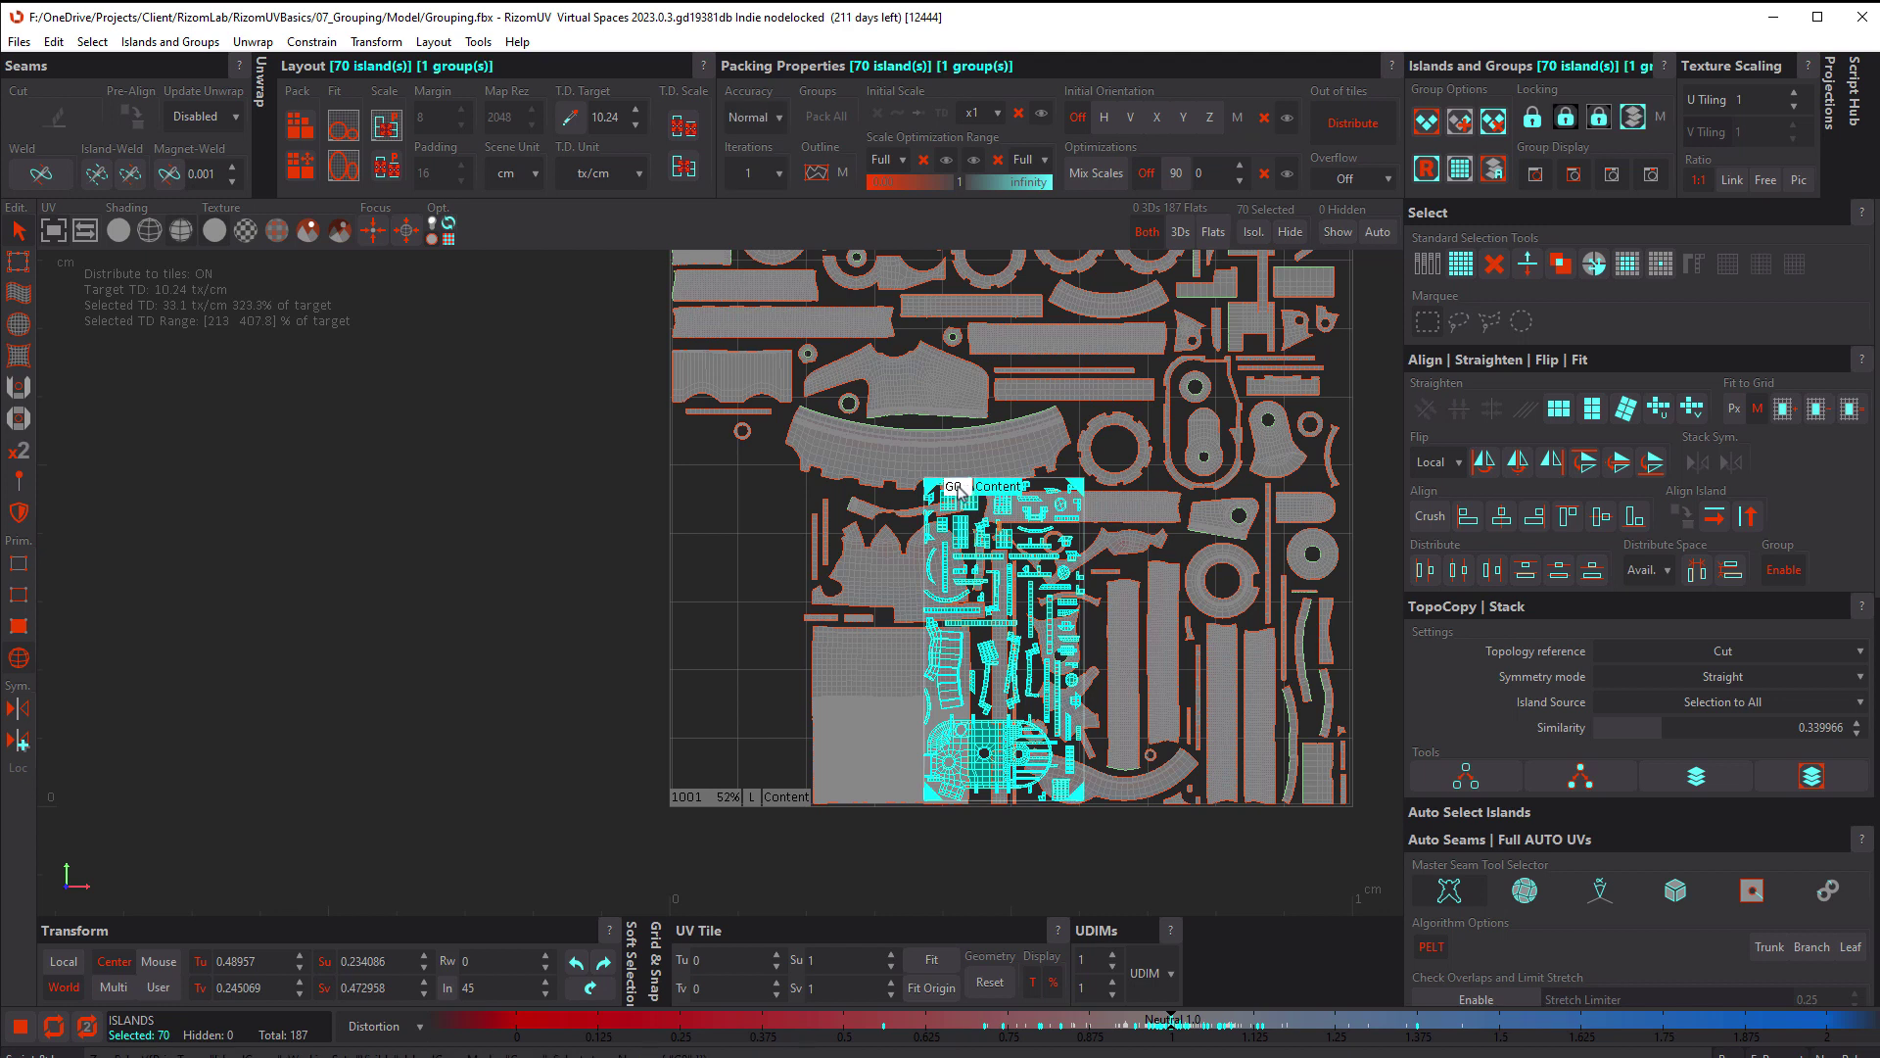
{"action": "key", "text": "p"}
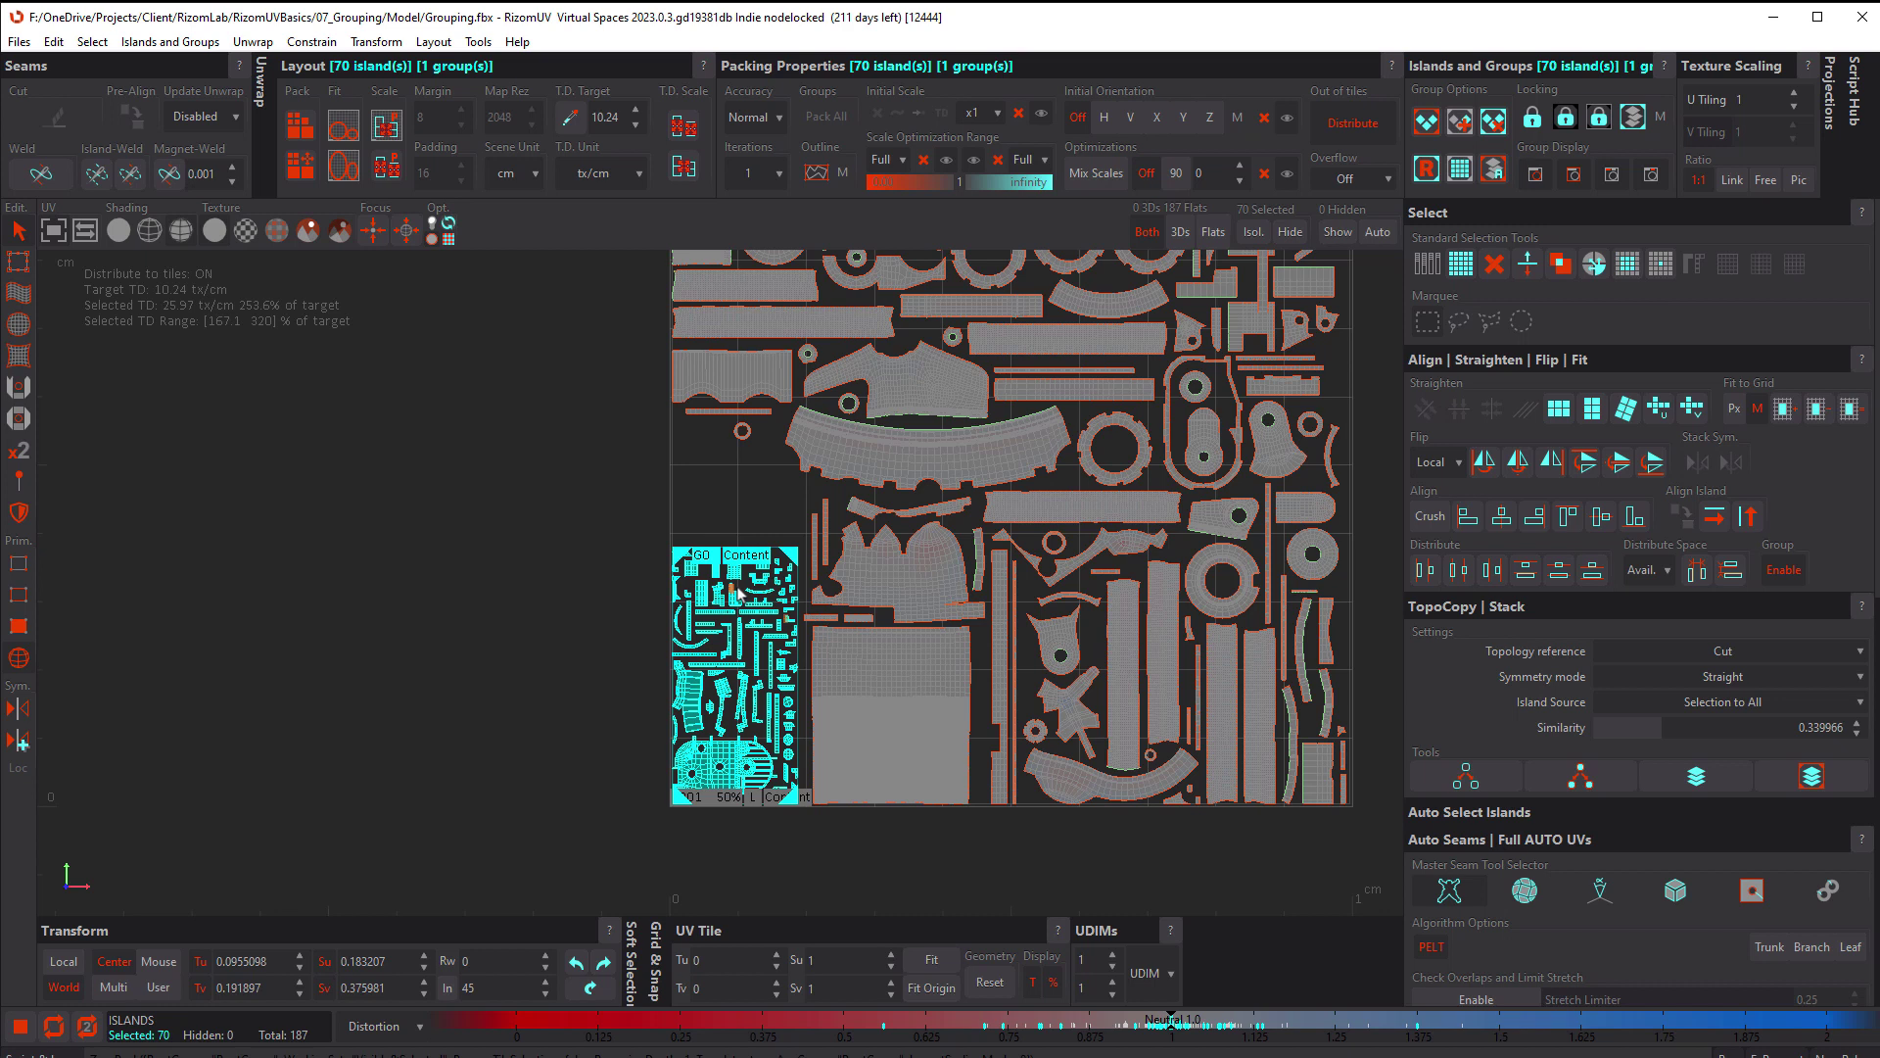
{"action": "key", "text": "ctrl+i"}
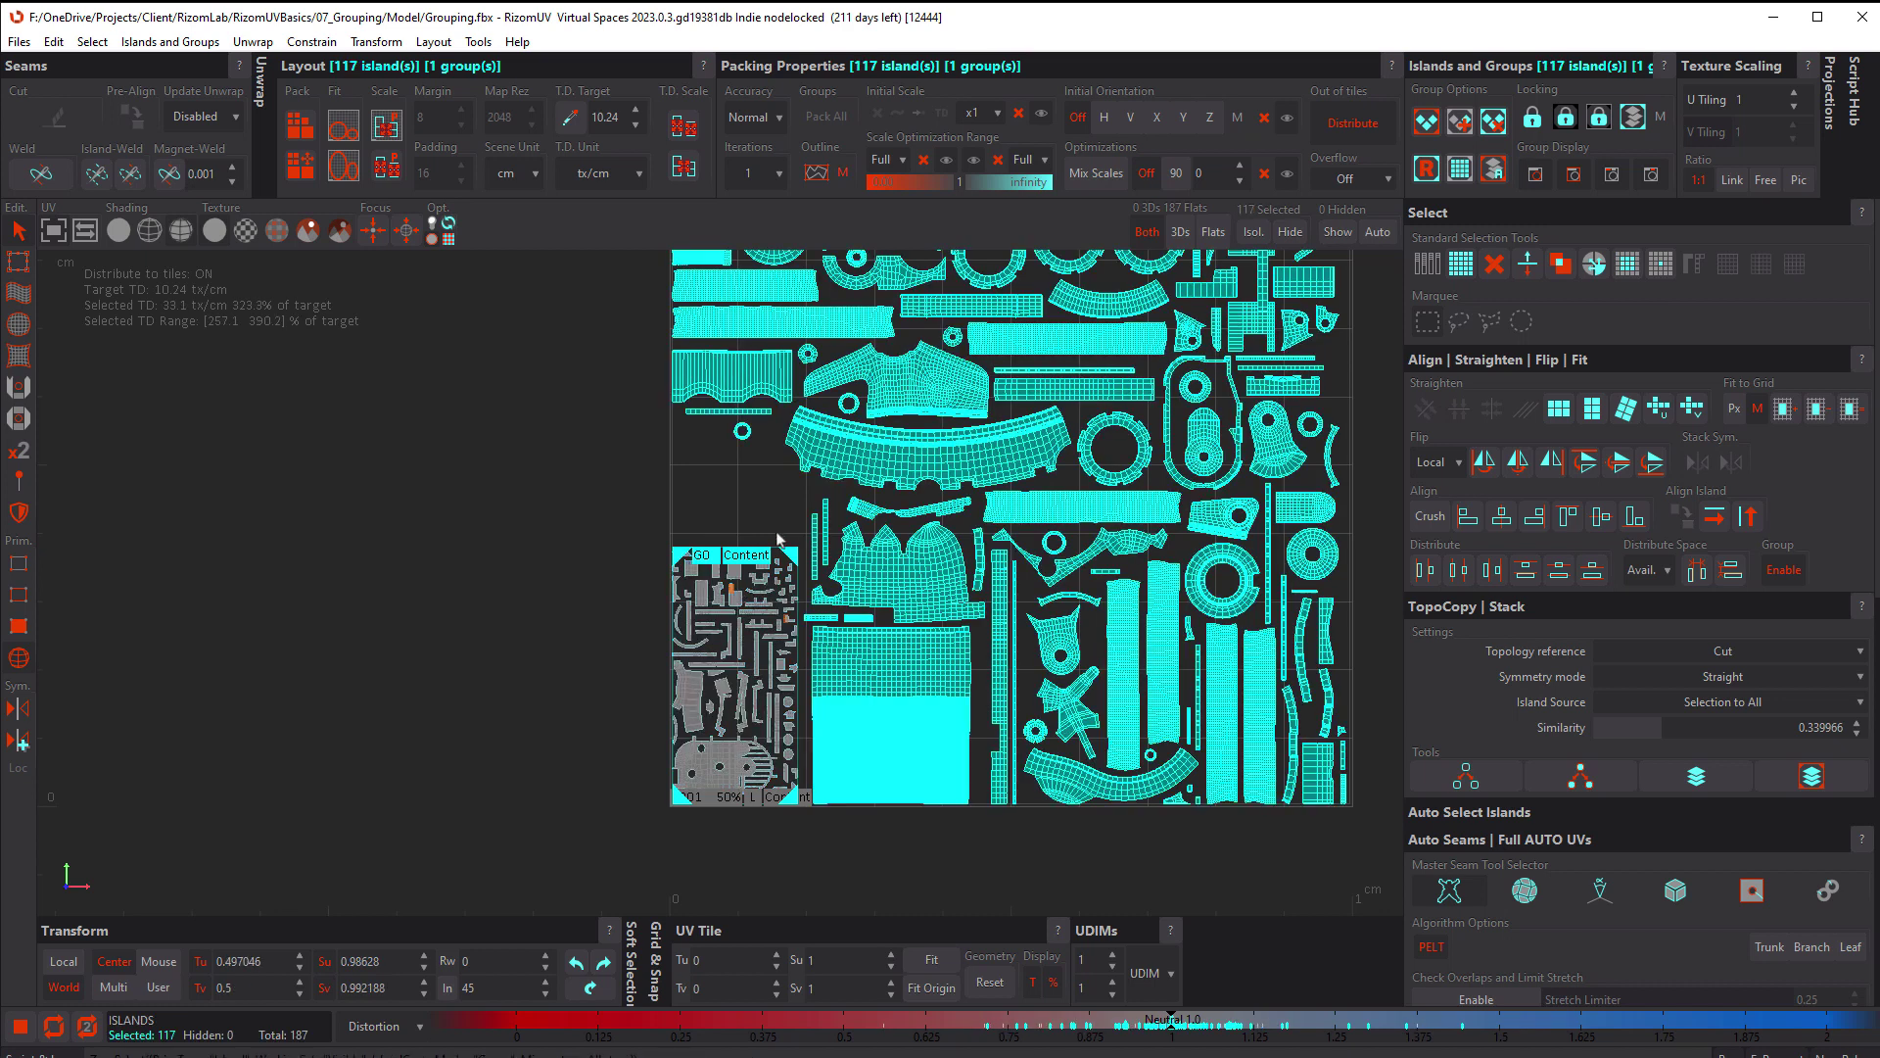
{"action": "key", "text": "h"}
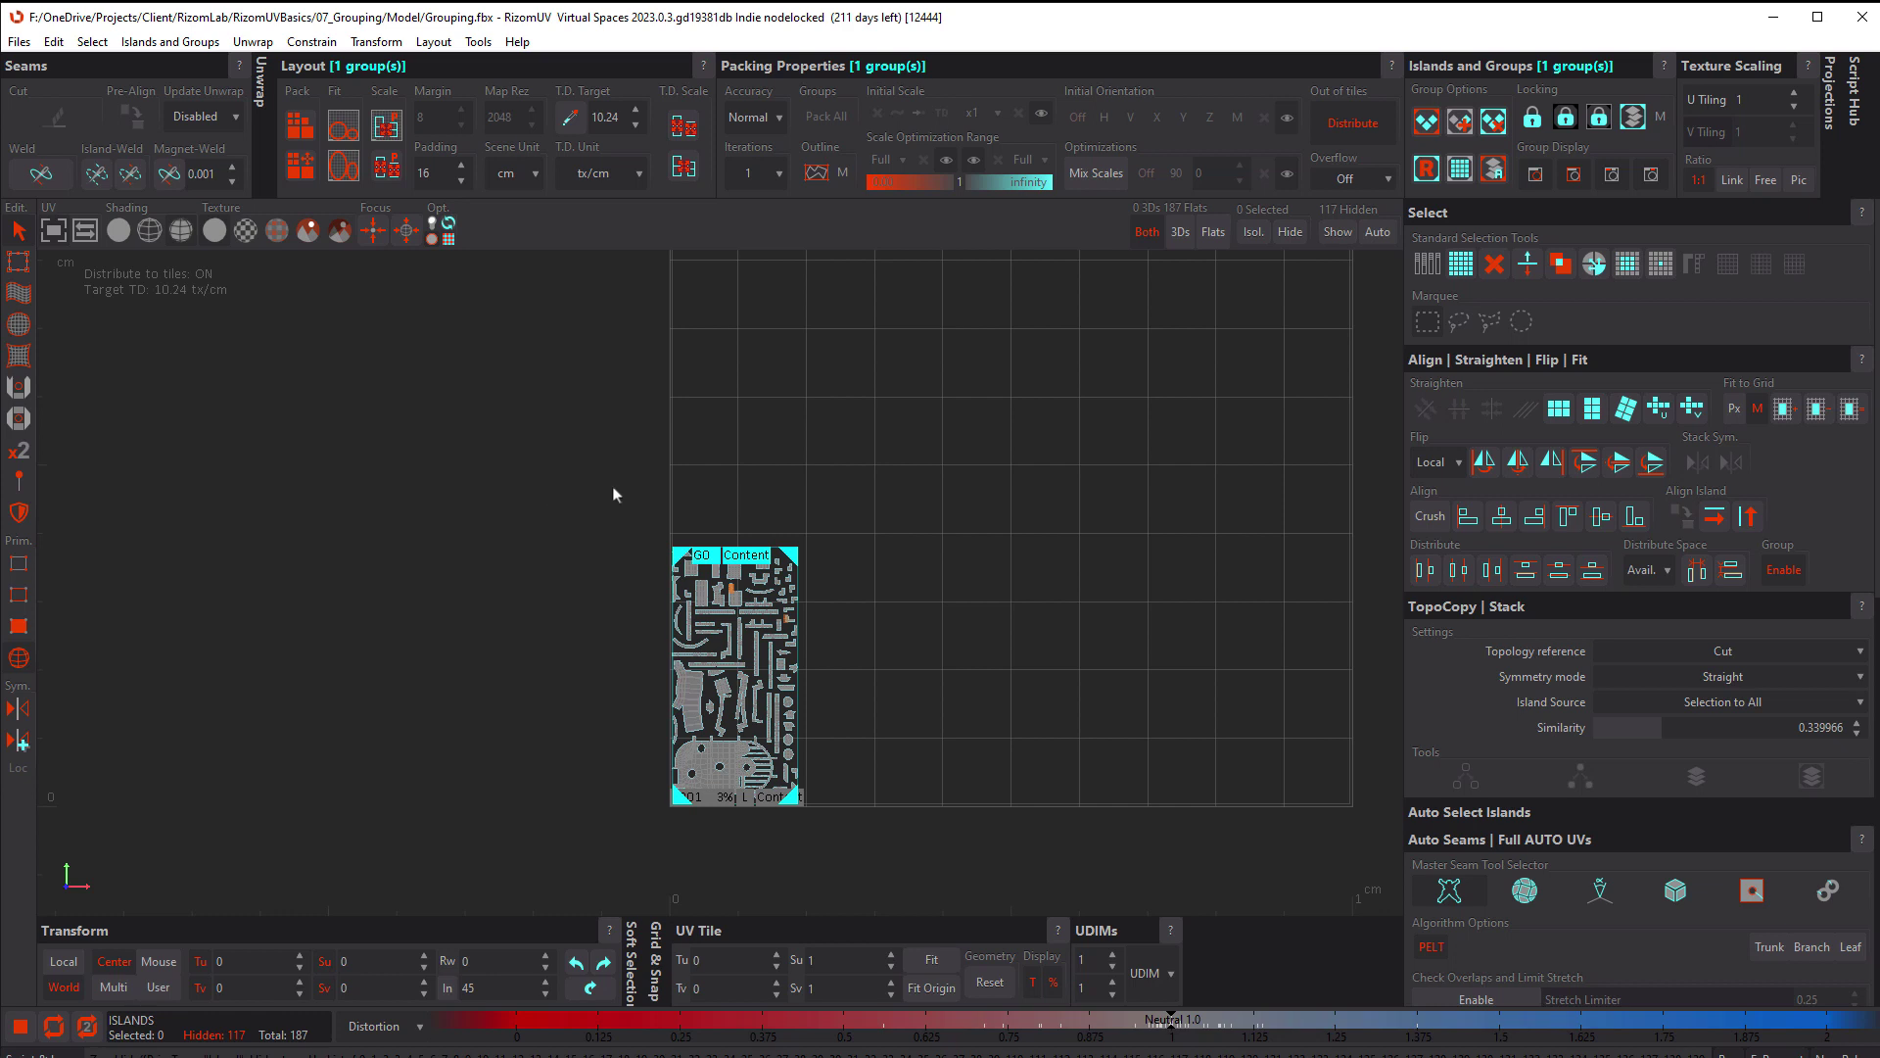
Select the G0 group with its islands and move it as one unit to the upper middle of the tile
{"action": "left_click_drag", "start_coordinate": [576, 472], "coordinate": [938, 884]}
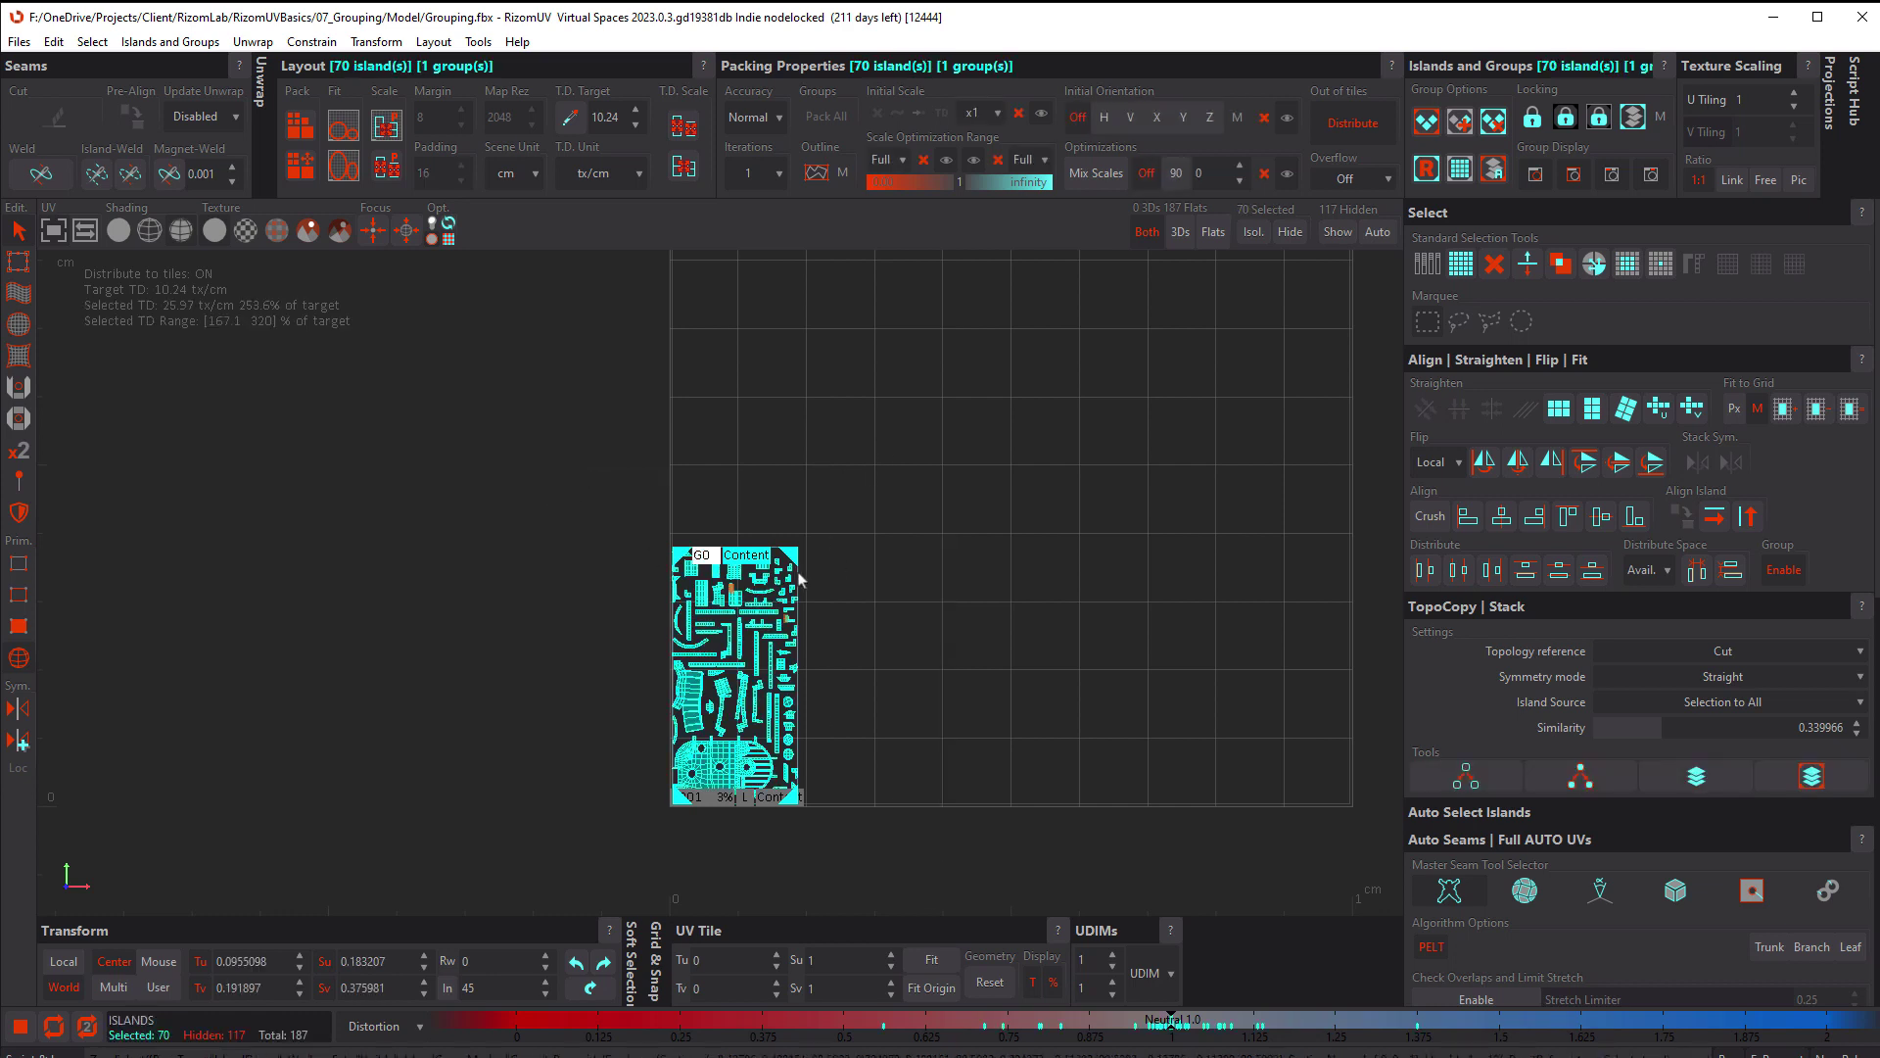
{"action": "key", "text": "space"}
{"action": "middle_click_drag", "start_coordinate": [740, 566], "coordinate": [1025, 447]}
{"action": "left_click_drag", "start_coordinate": [1024, 453], "coordinate": [1049, 401]}
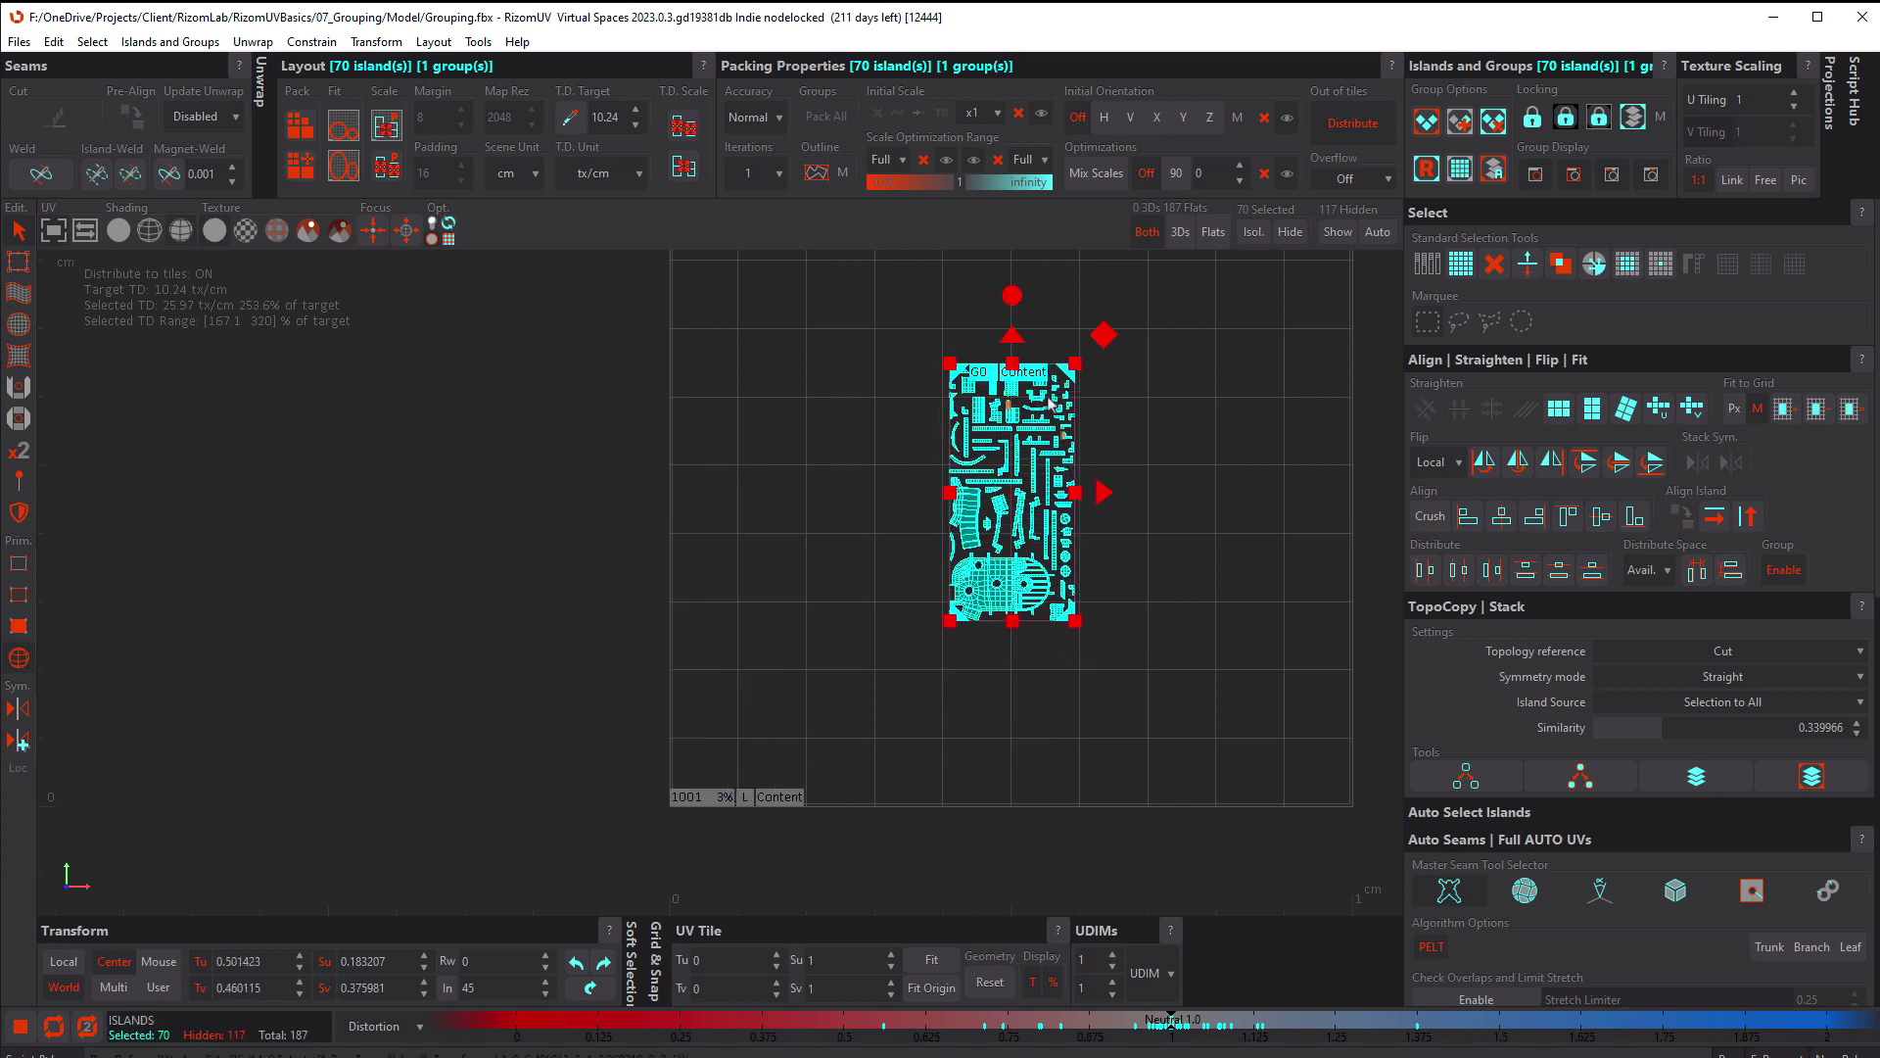
Enlarge the G0 group's box on all sides to a square nearly half the tile wide, and pack only its islands into it
{"action": "middle_click_drag", "start_coordinate": [1146, 473], "coordinate": [1106, 537], "text": "alt"}
{"action": "left_click", "coordinate": [1106, 537]}
{"action": "left_click_drag", "start_coordinate": [987, 494], "coordinate": [1070, 453]}
{"action": "left_click_drag", "start_coordinate": [868, 456], "coordinate": [778, 454]}
{"action": "left_click_drag", "start_coordinate": [1074, 746], "coordinate": [1099, 782]}
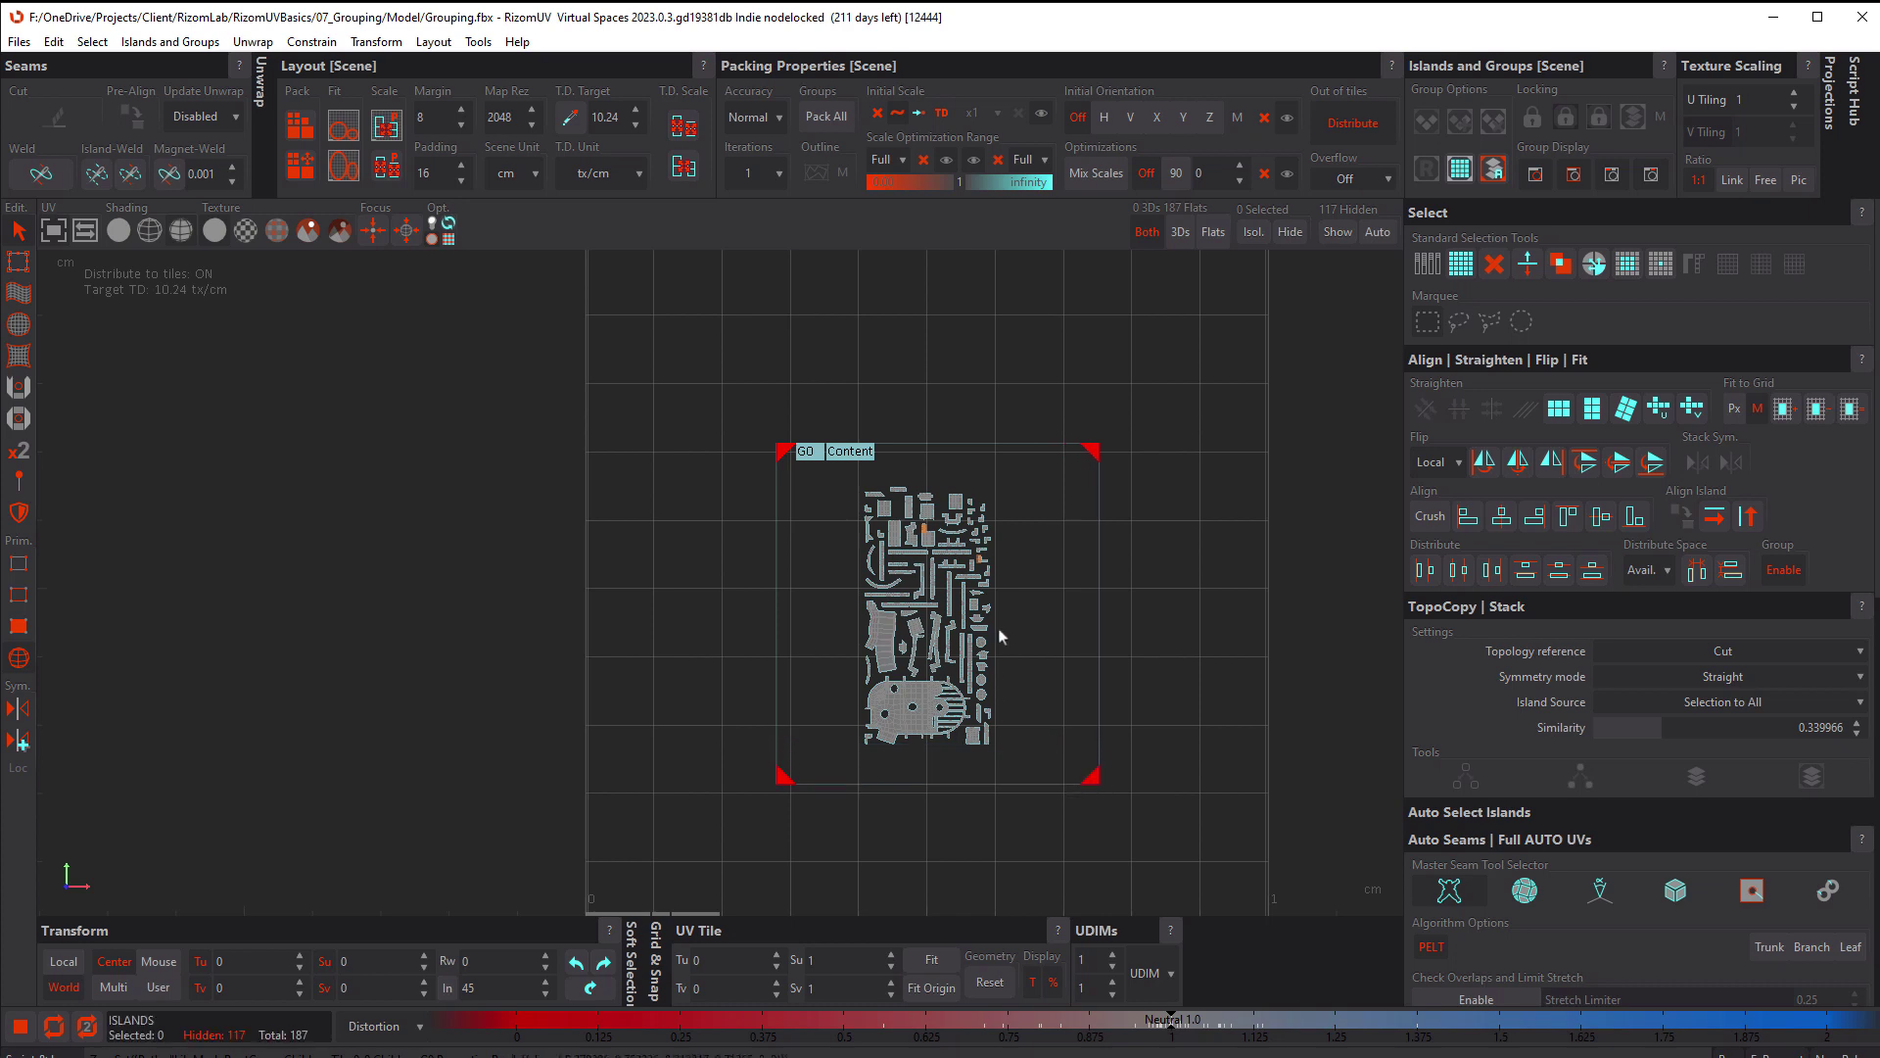
{"action": "left_click", "coordinate": [848, 451]}
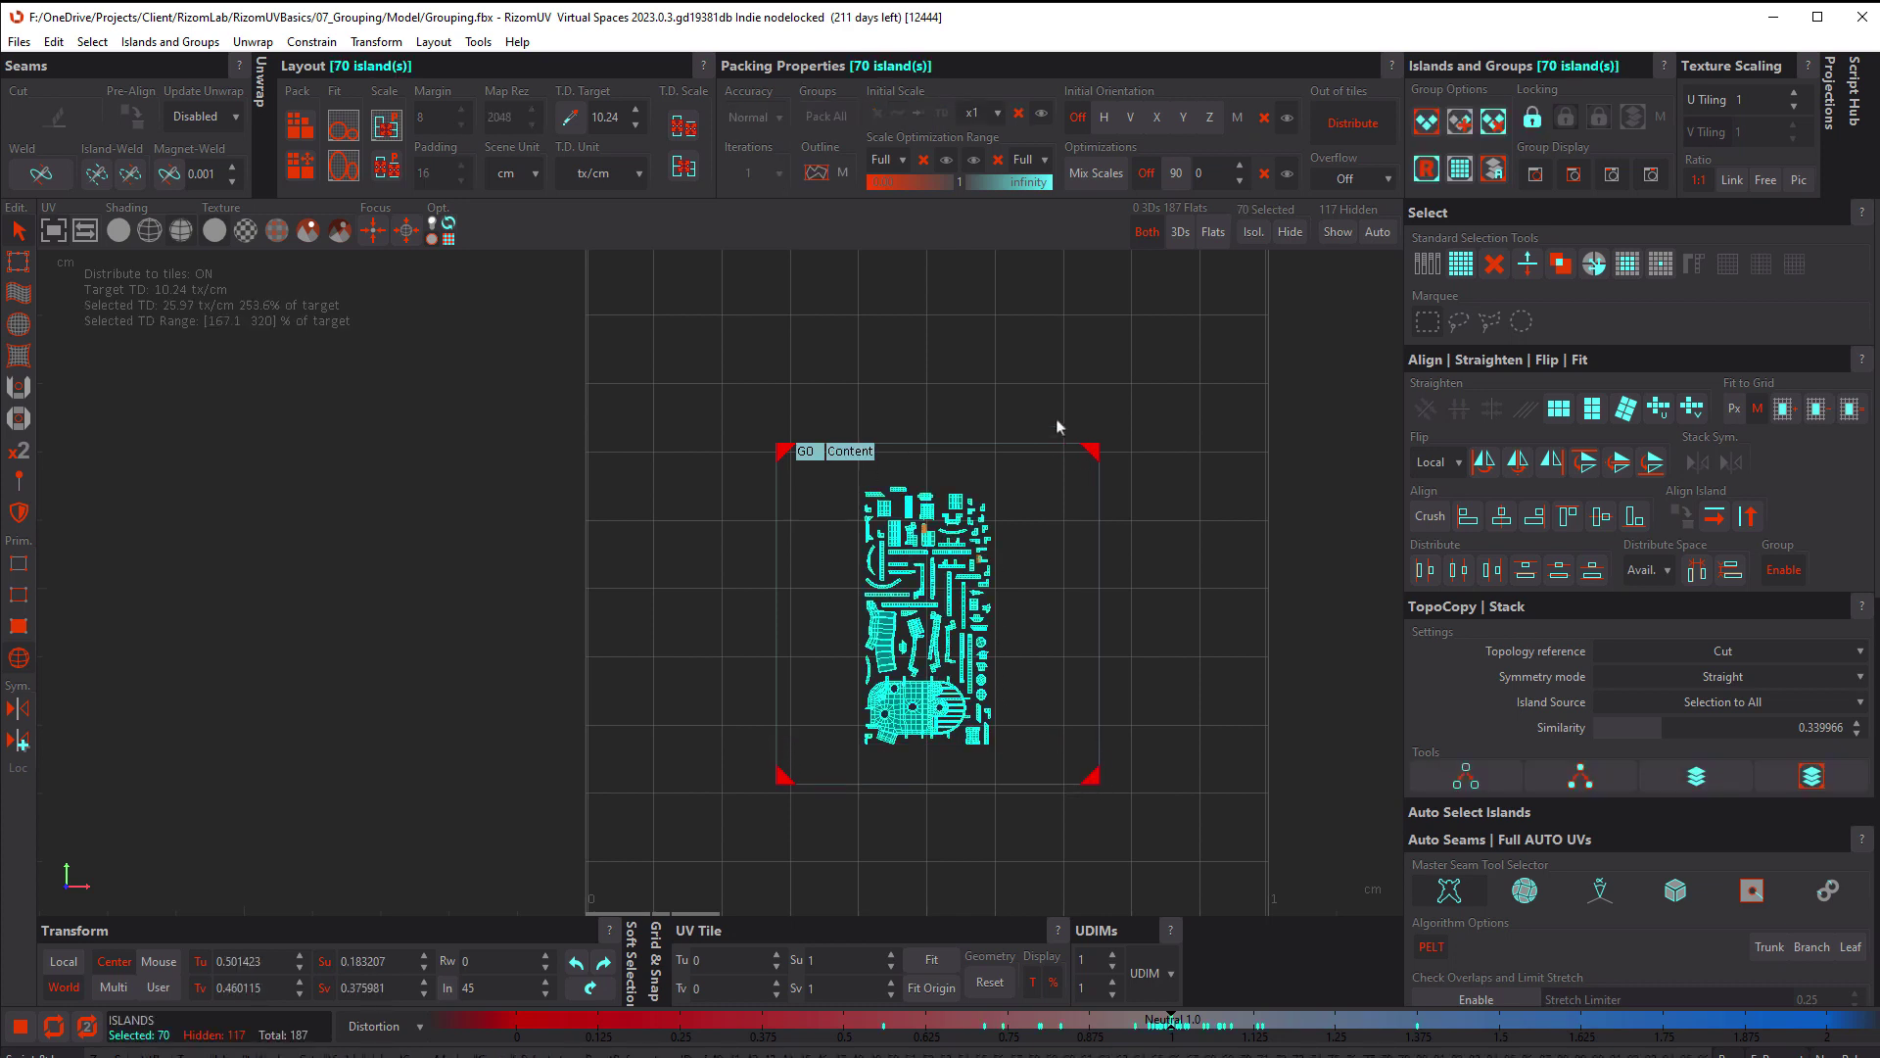
{"action": "key", "text": "p"}
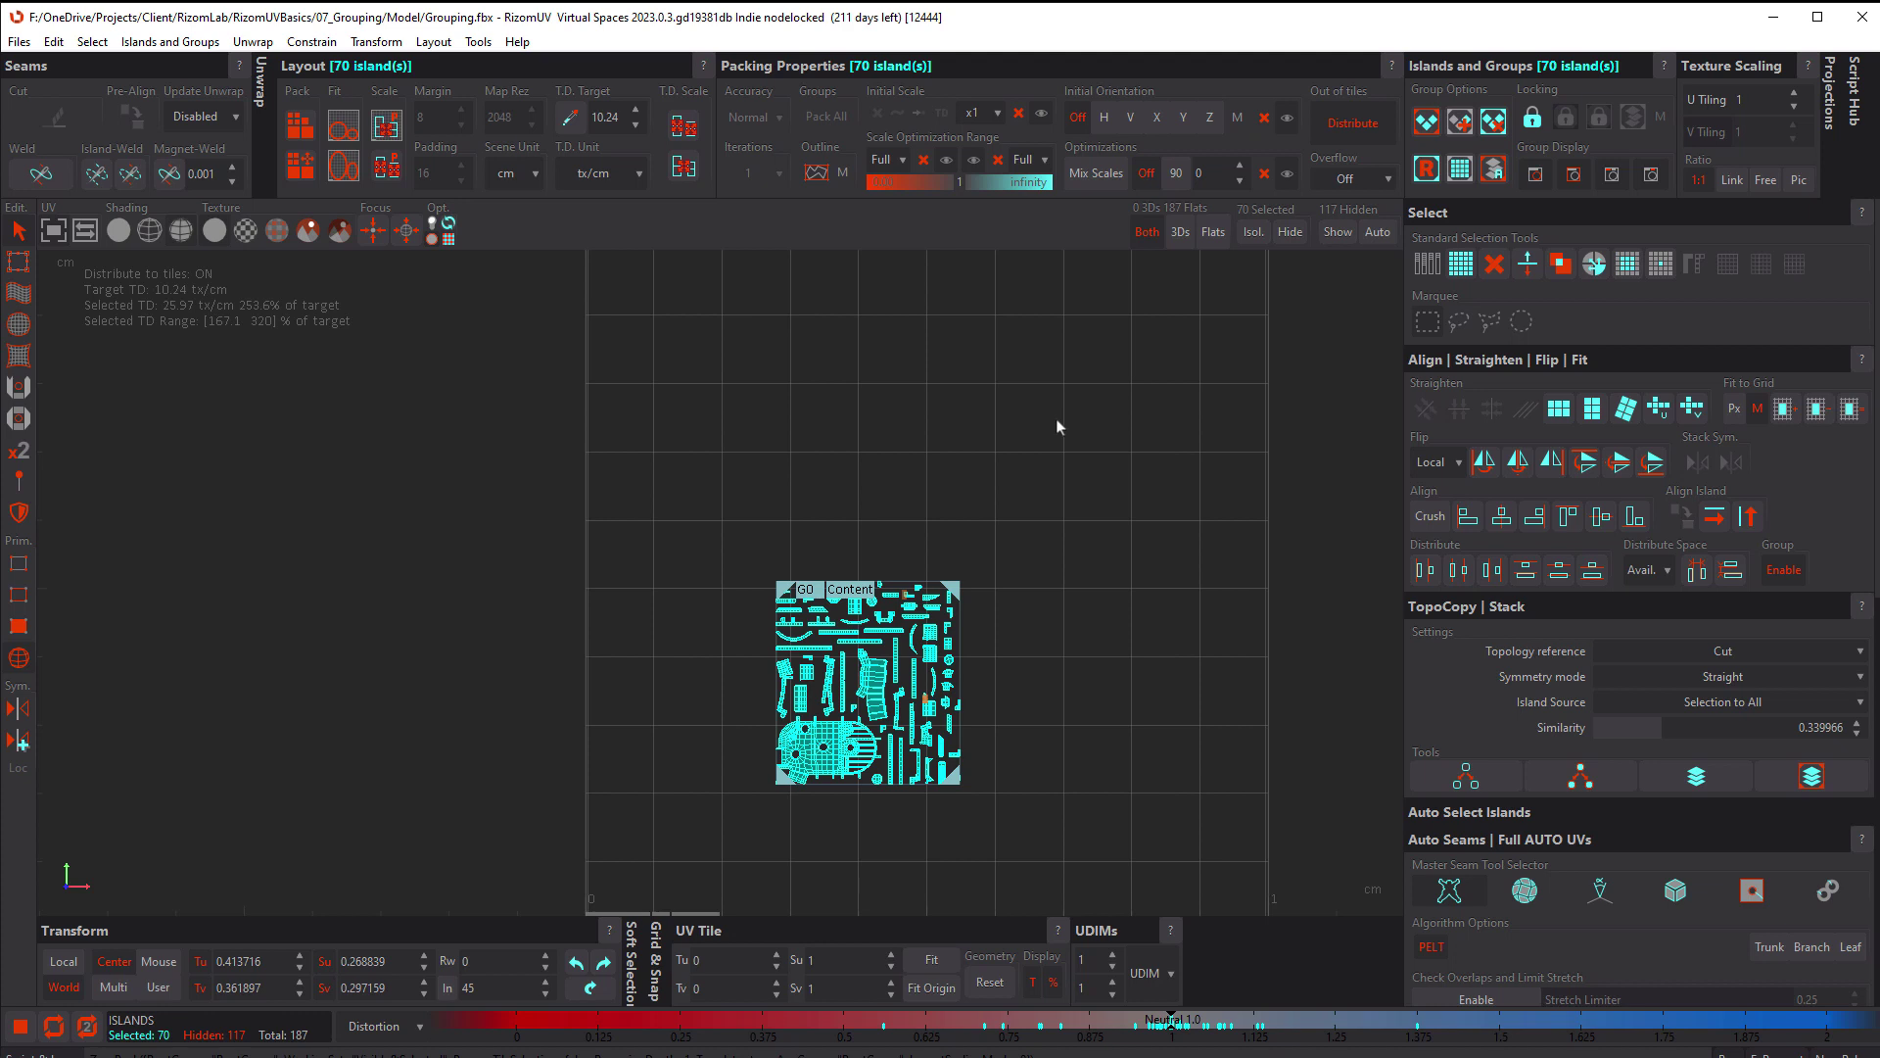
Try enlarging the G0 group's box and fitting the group alone to the tile, and undo both changes
{"action": "left_click", "coordinate": [890, 463]}
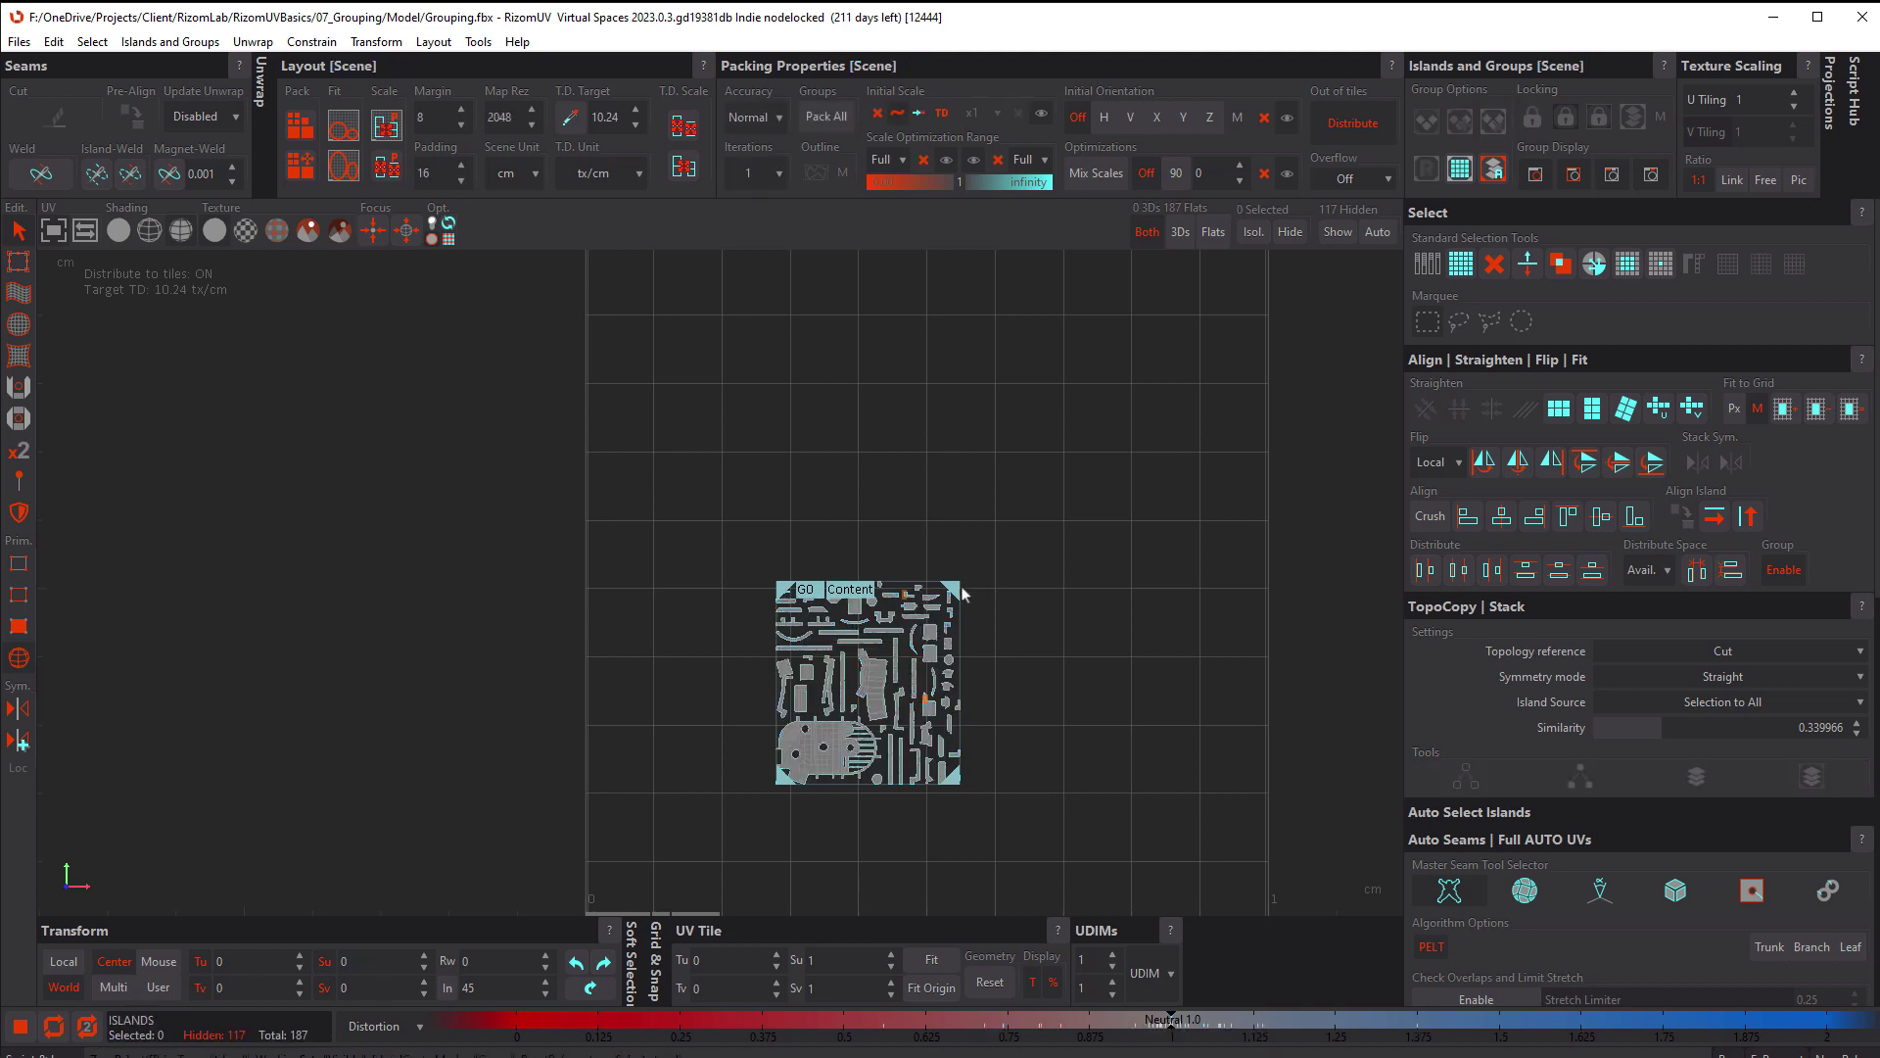
{"action": "left_click_drag", "start_coordinate": [963, 593], "coordinate": [1074, 502]}
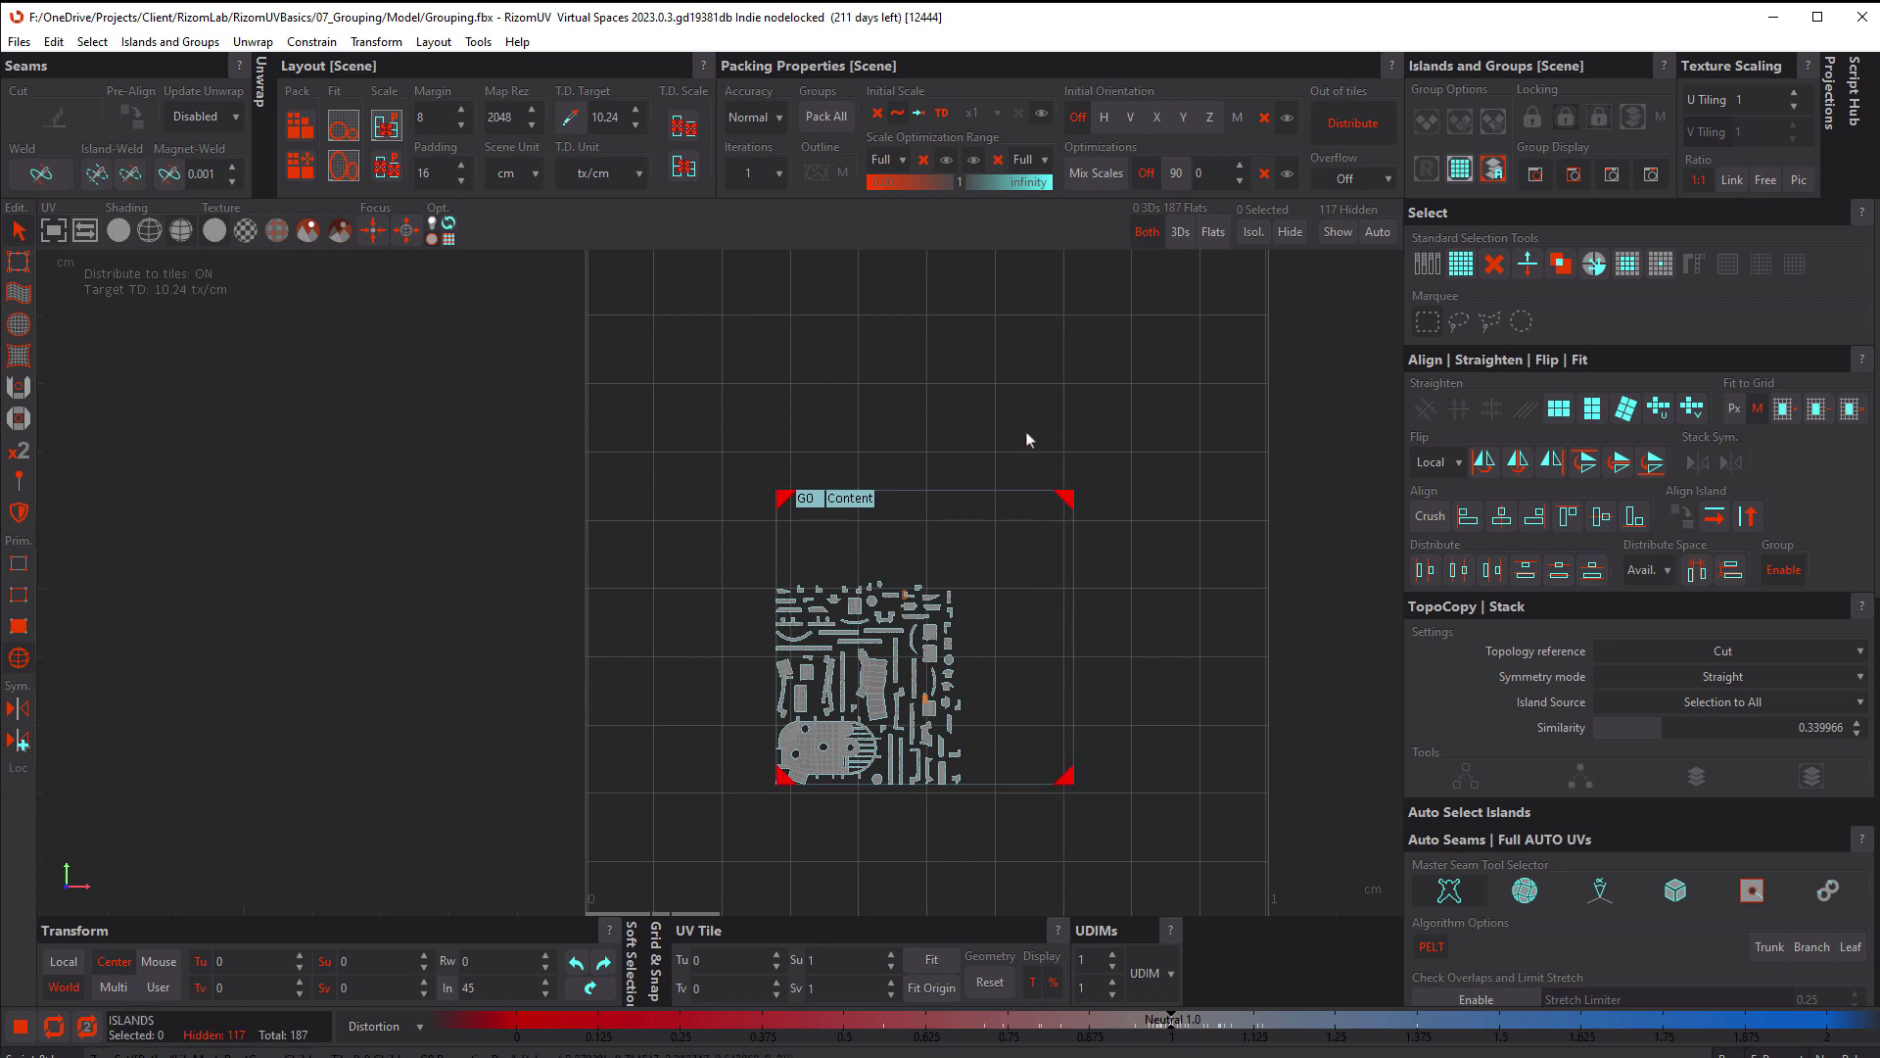
{"action": "left_click", "coordinate": [804, 498]}
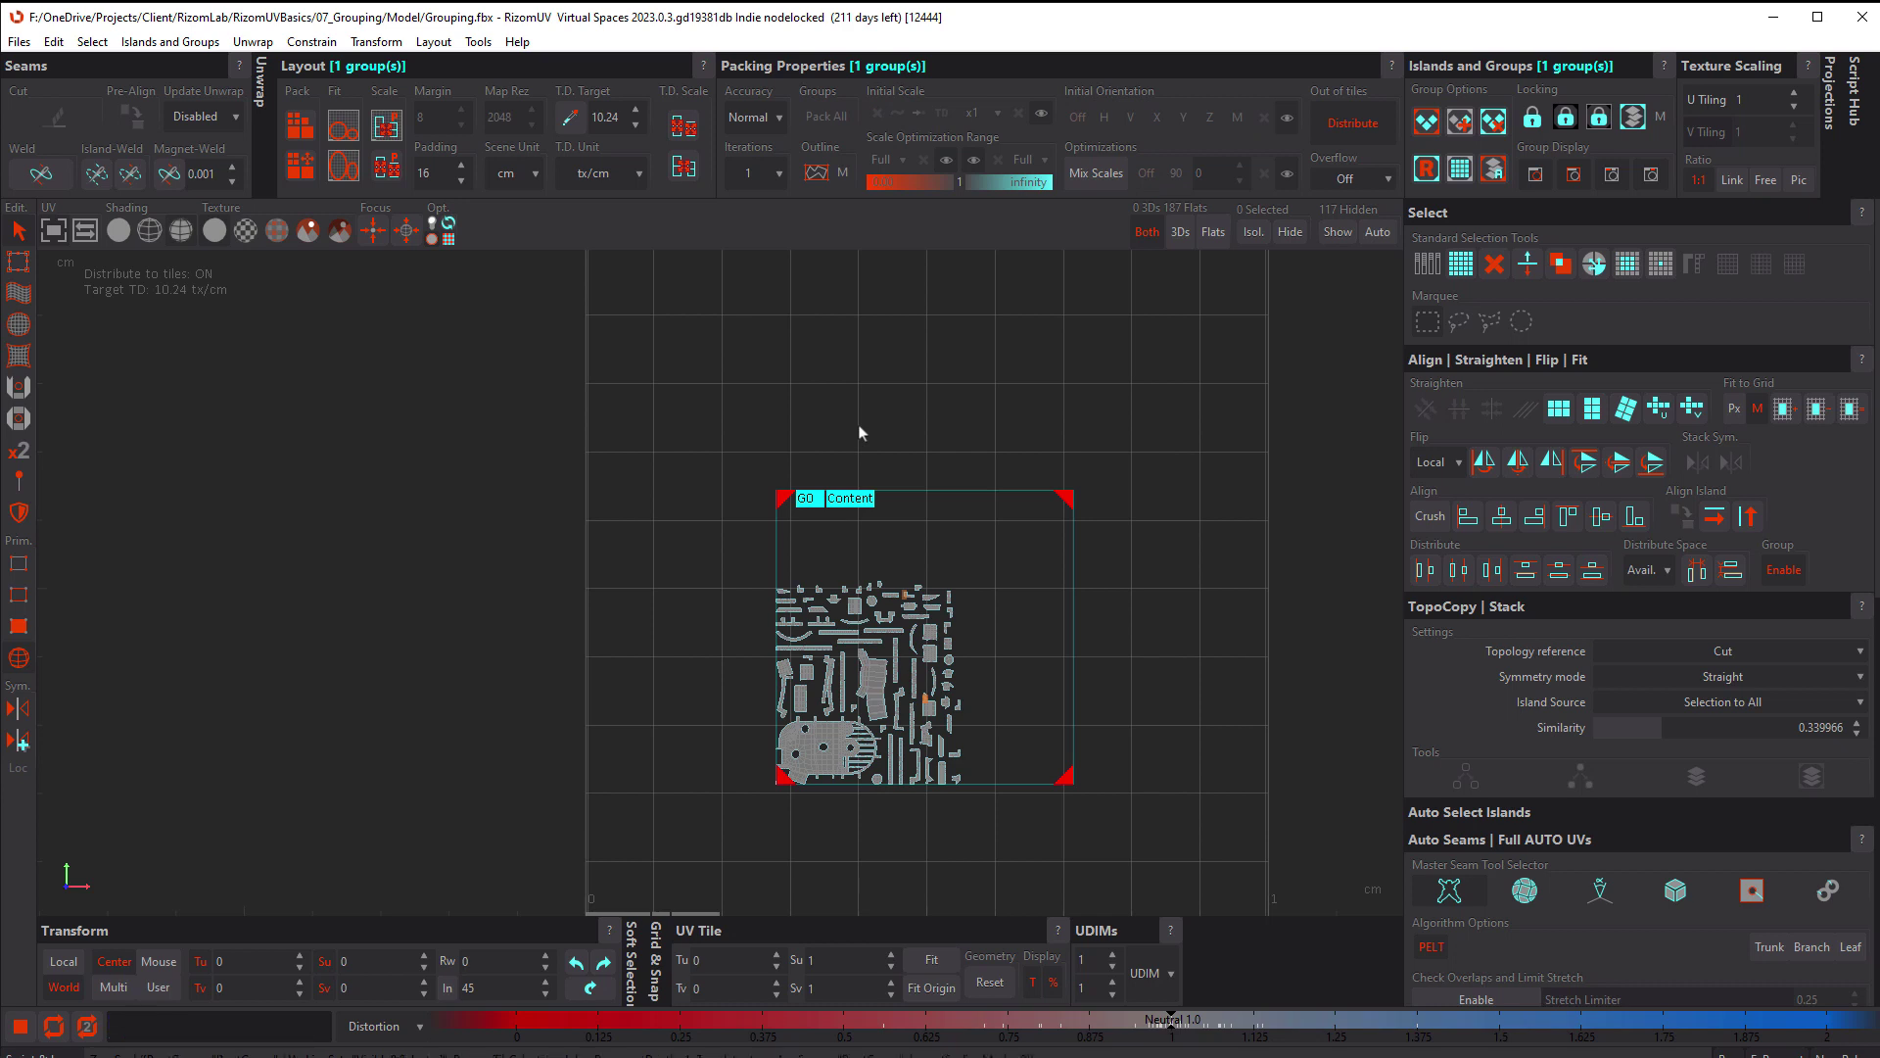
{"action": "key", "text": "f"}
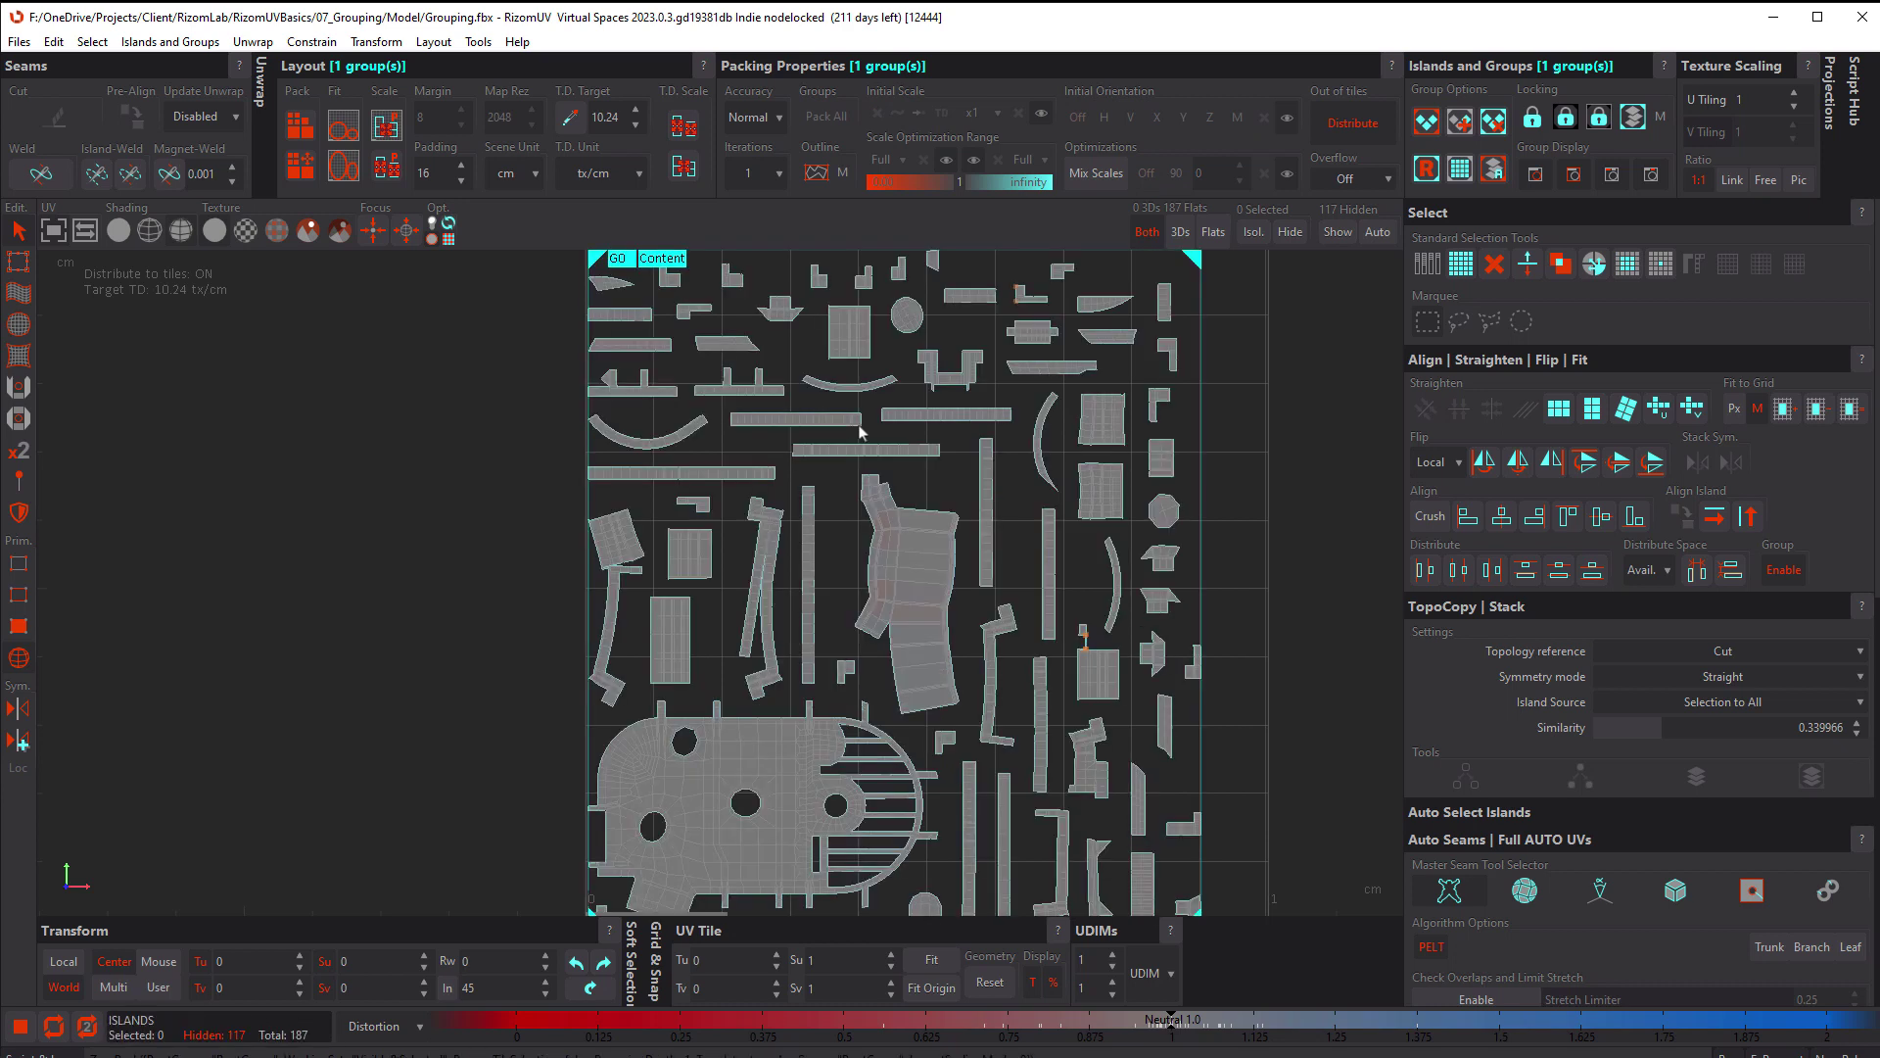
{"action": "scroll", "coordinate": [859, 431], "scroll_direction": "down", "scroll_amount": 3}
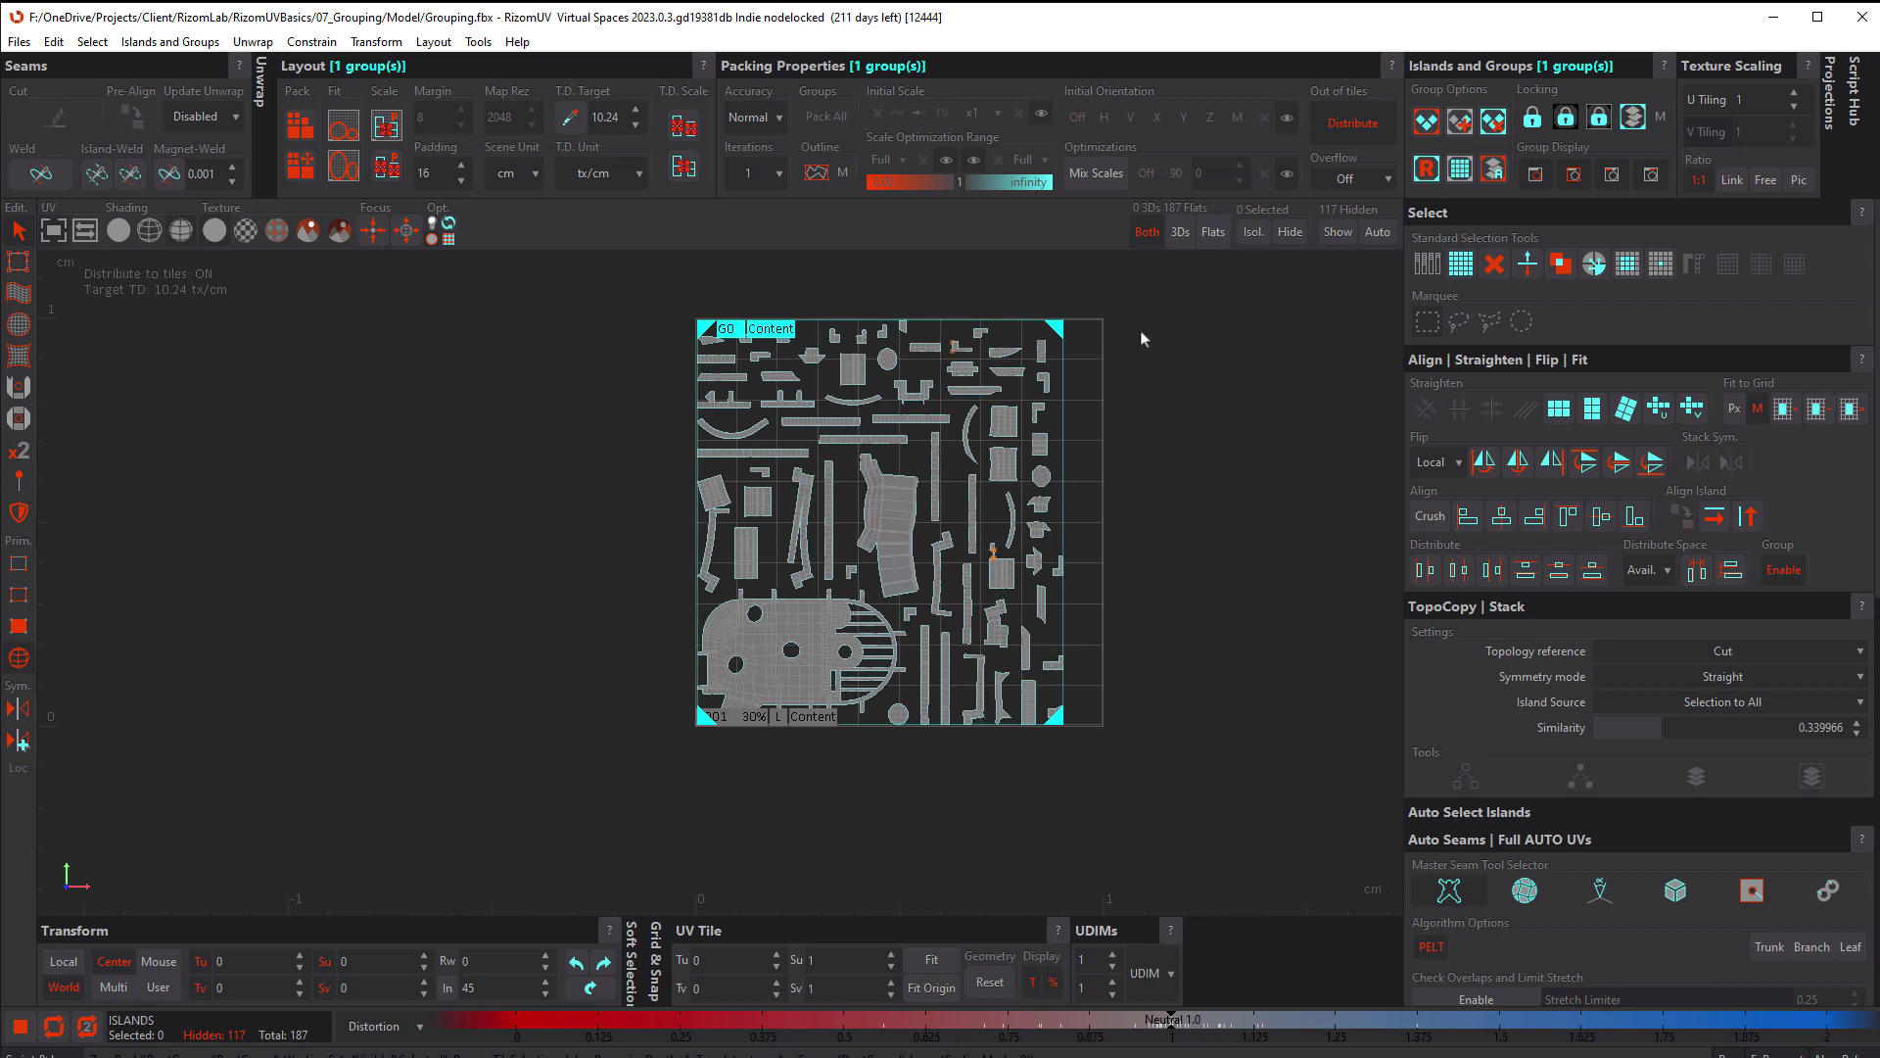
{"action": "left_click", "coordinate": [1143, 357]}
{"action": "key", "text": "ctrl+z"}
{"action": "key", "text": "ctrl+z"}
{"action": "left_click", "coordinate": [1143, 357]}
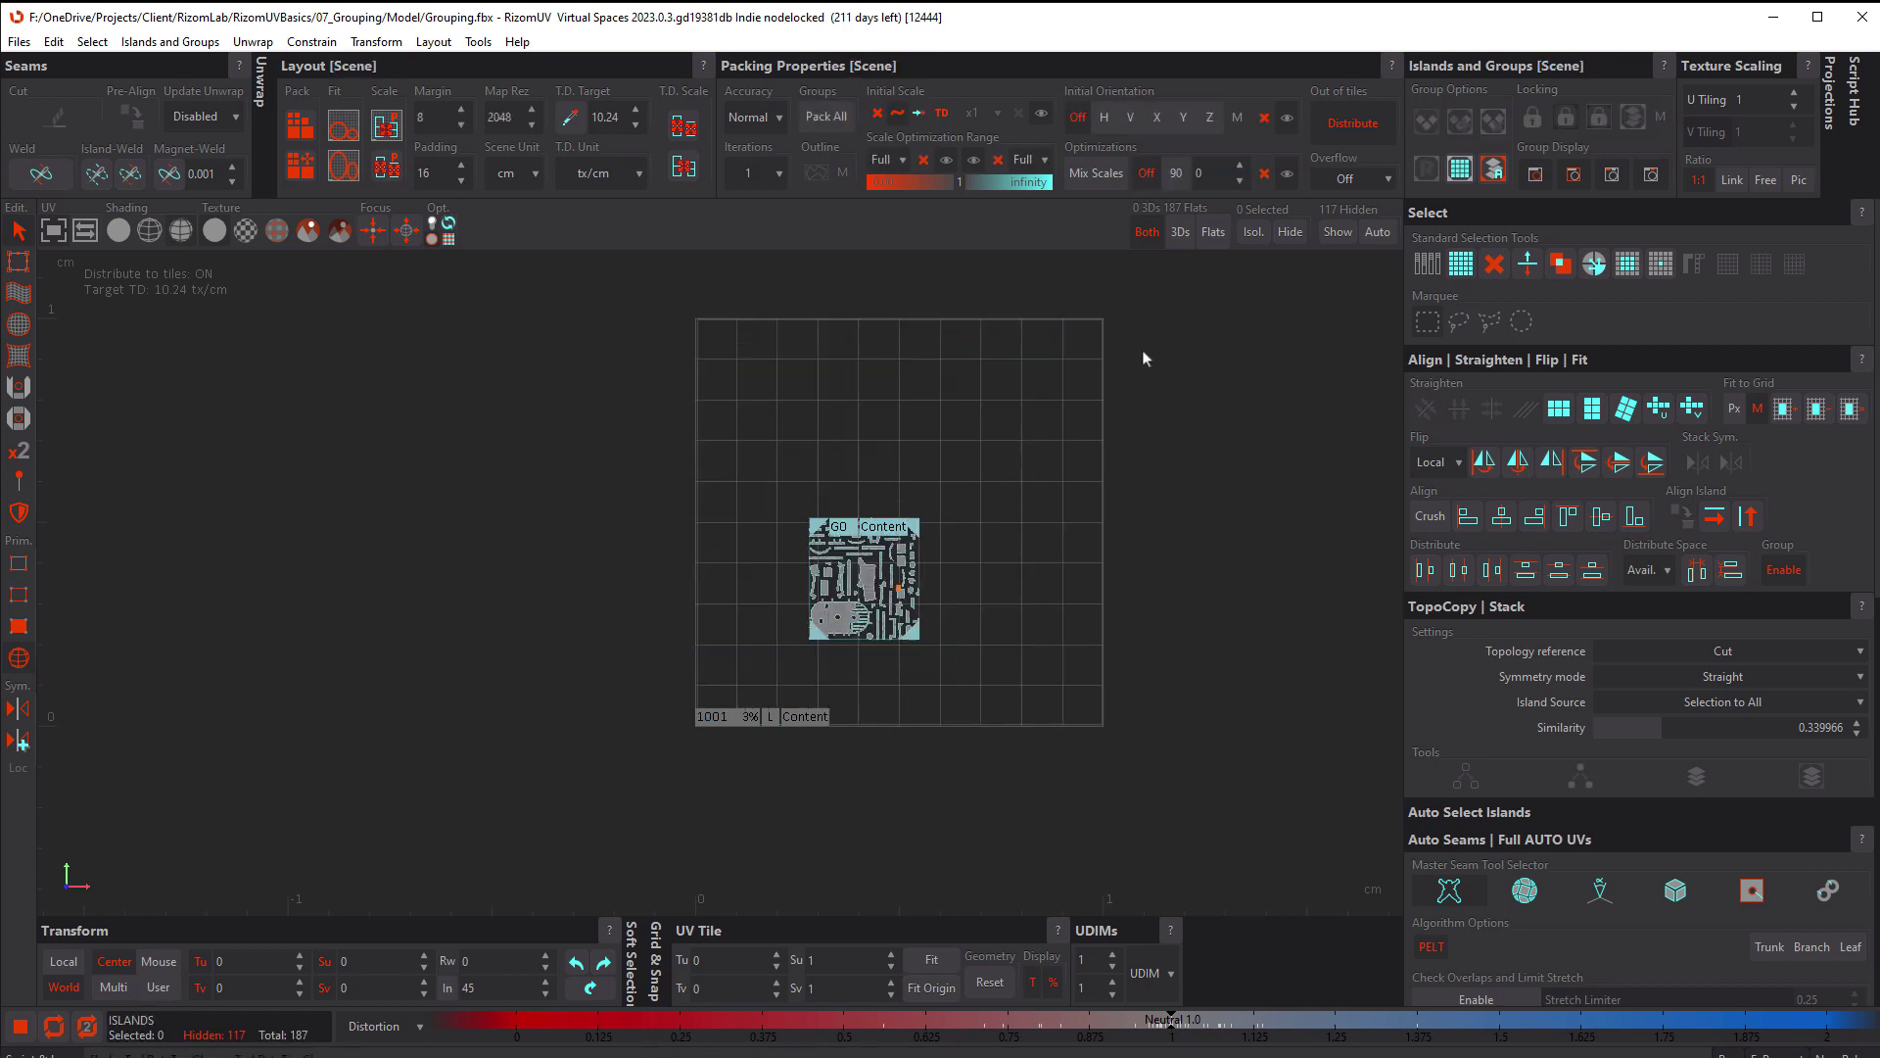
Select the G0 group with its islands and pack them together to fill the tile
{"action": "key", "text": "ctrl+a"}
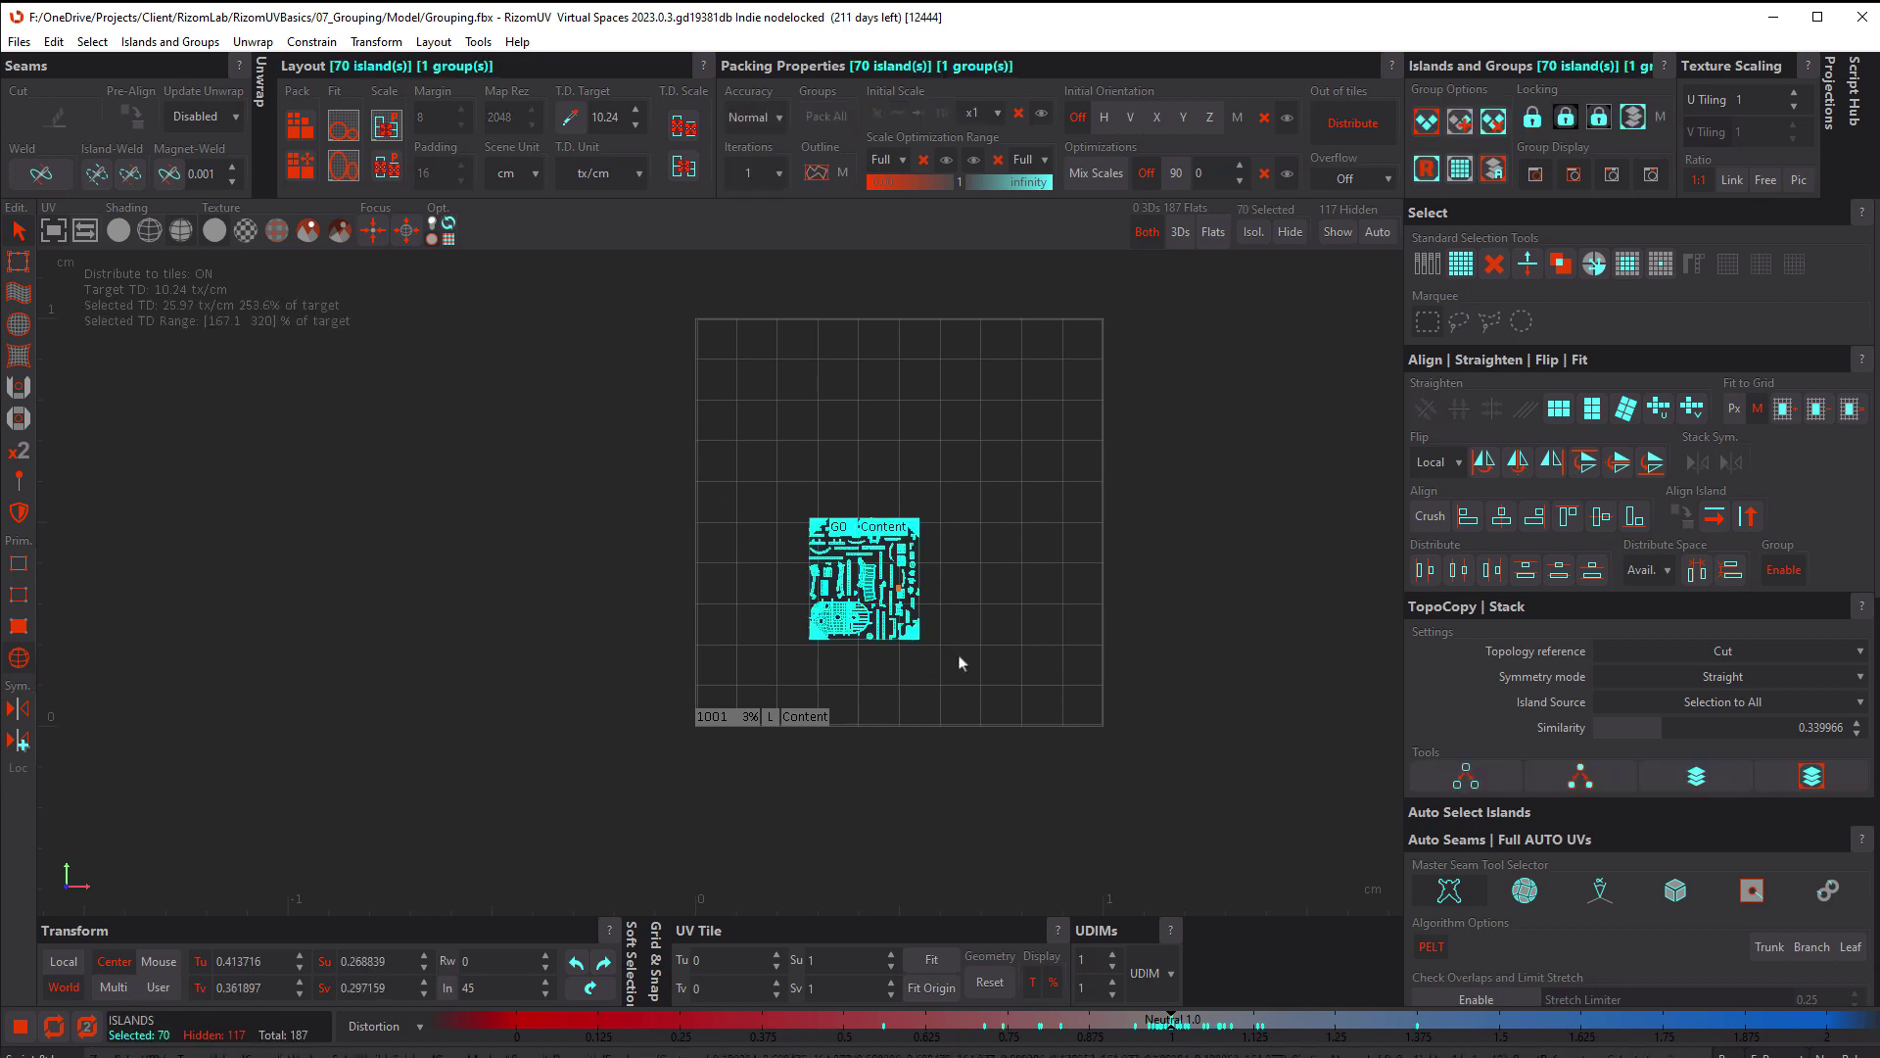
{"action": "key", "text": "p"}
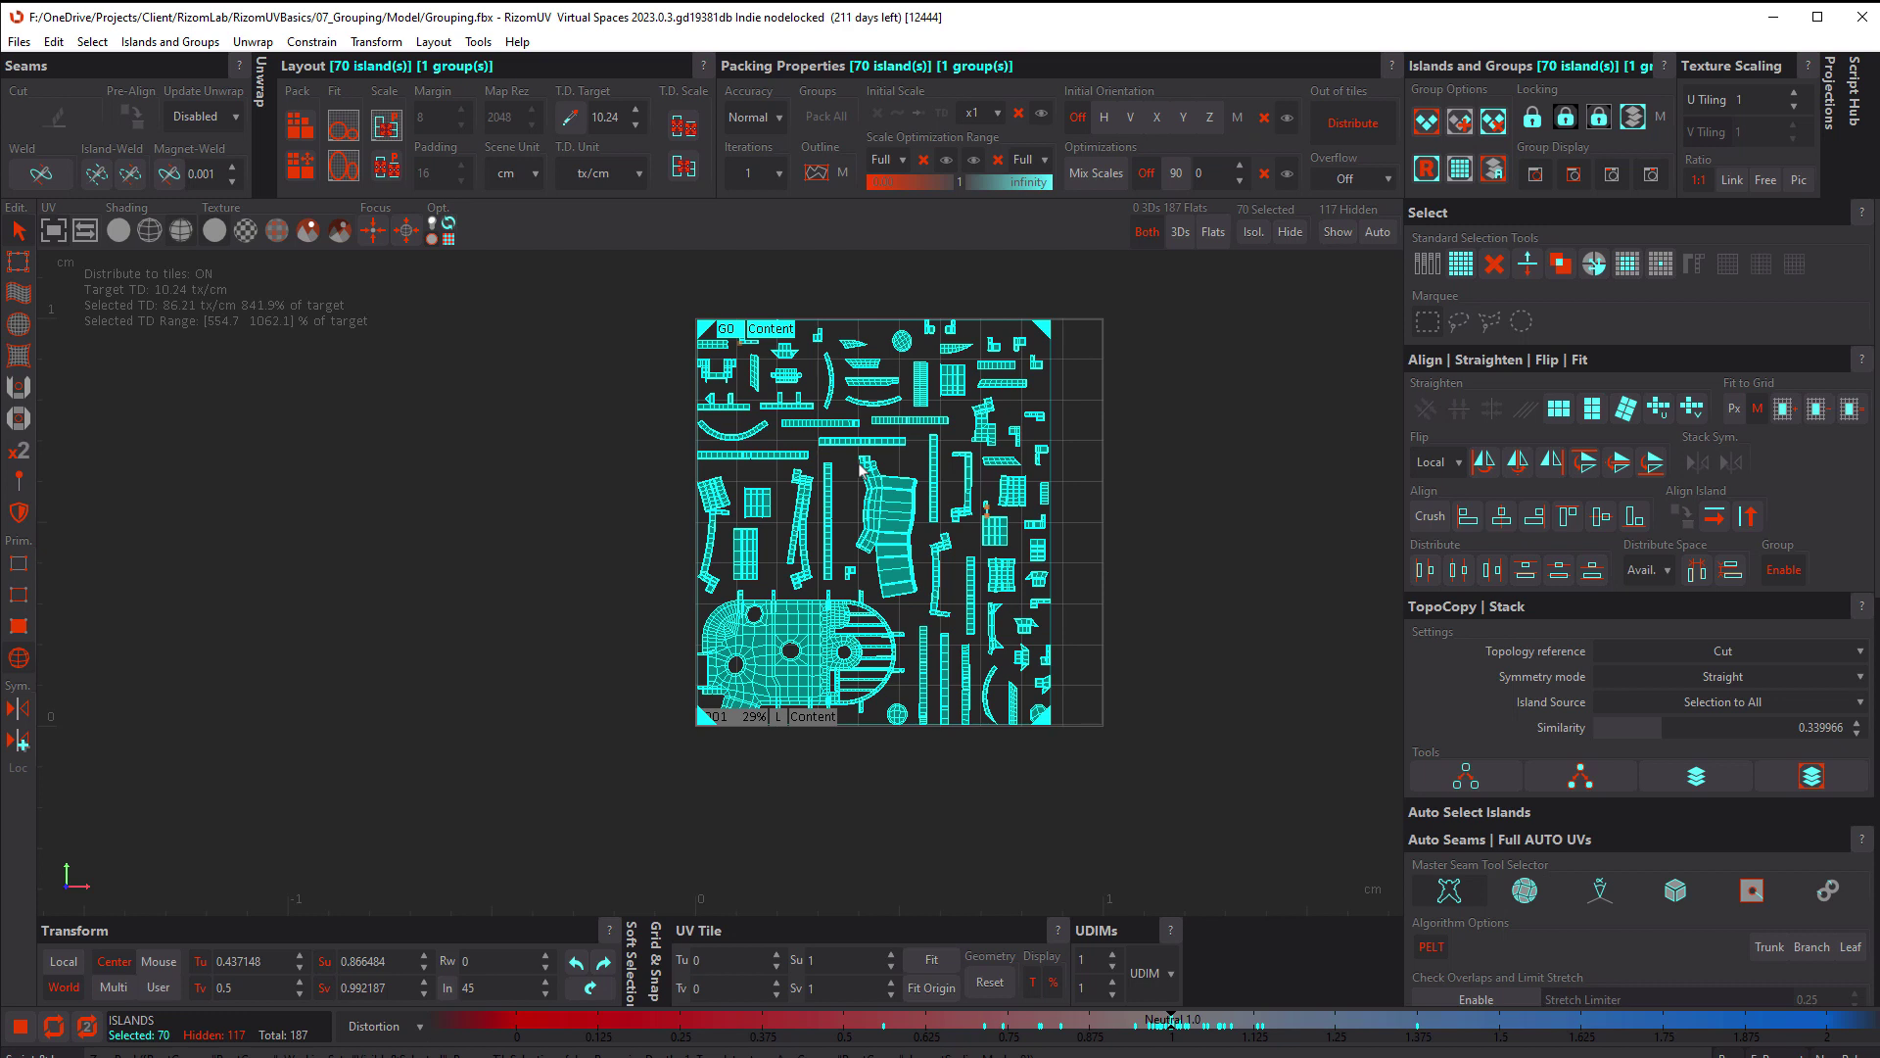
{"action": "key", "text": "ctrl+z"}
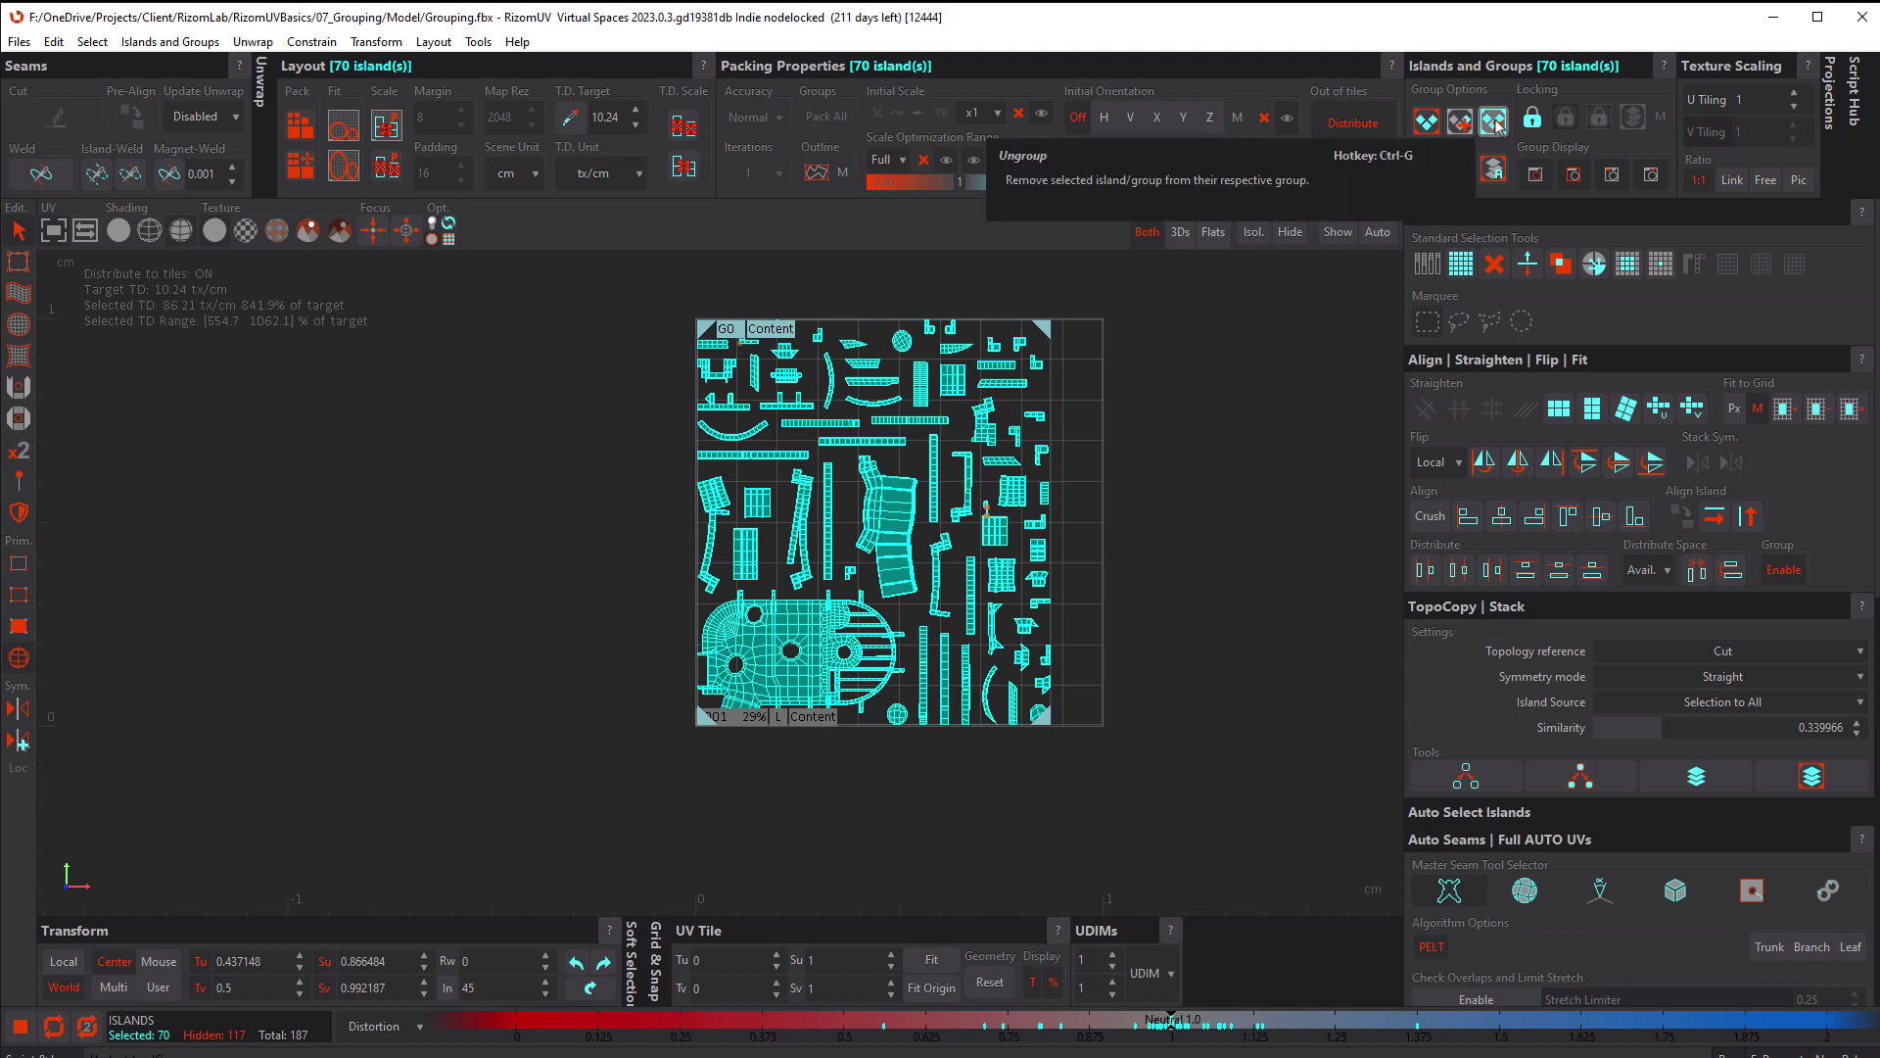
Ungroup the visible islands from the G0 group, and put them back into one group
{"action": "left_click", "coordinate": [1493, 122]}
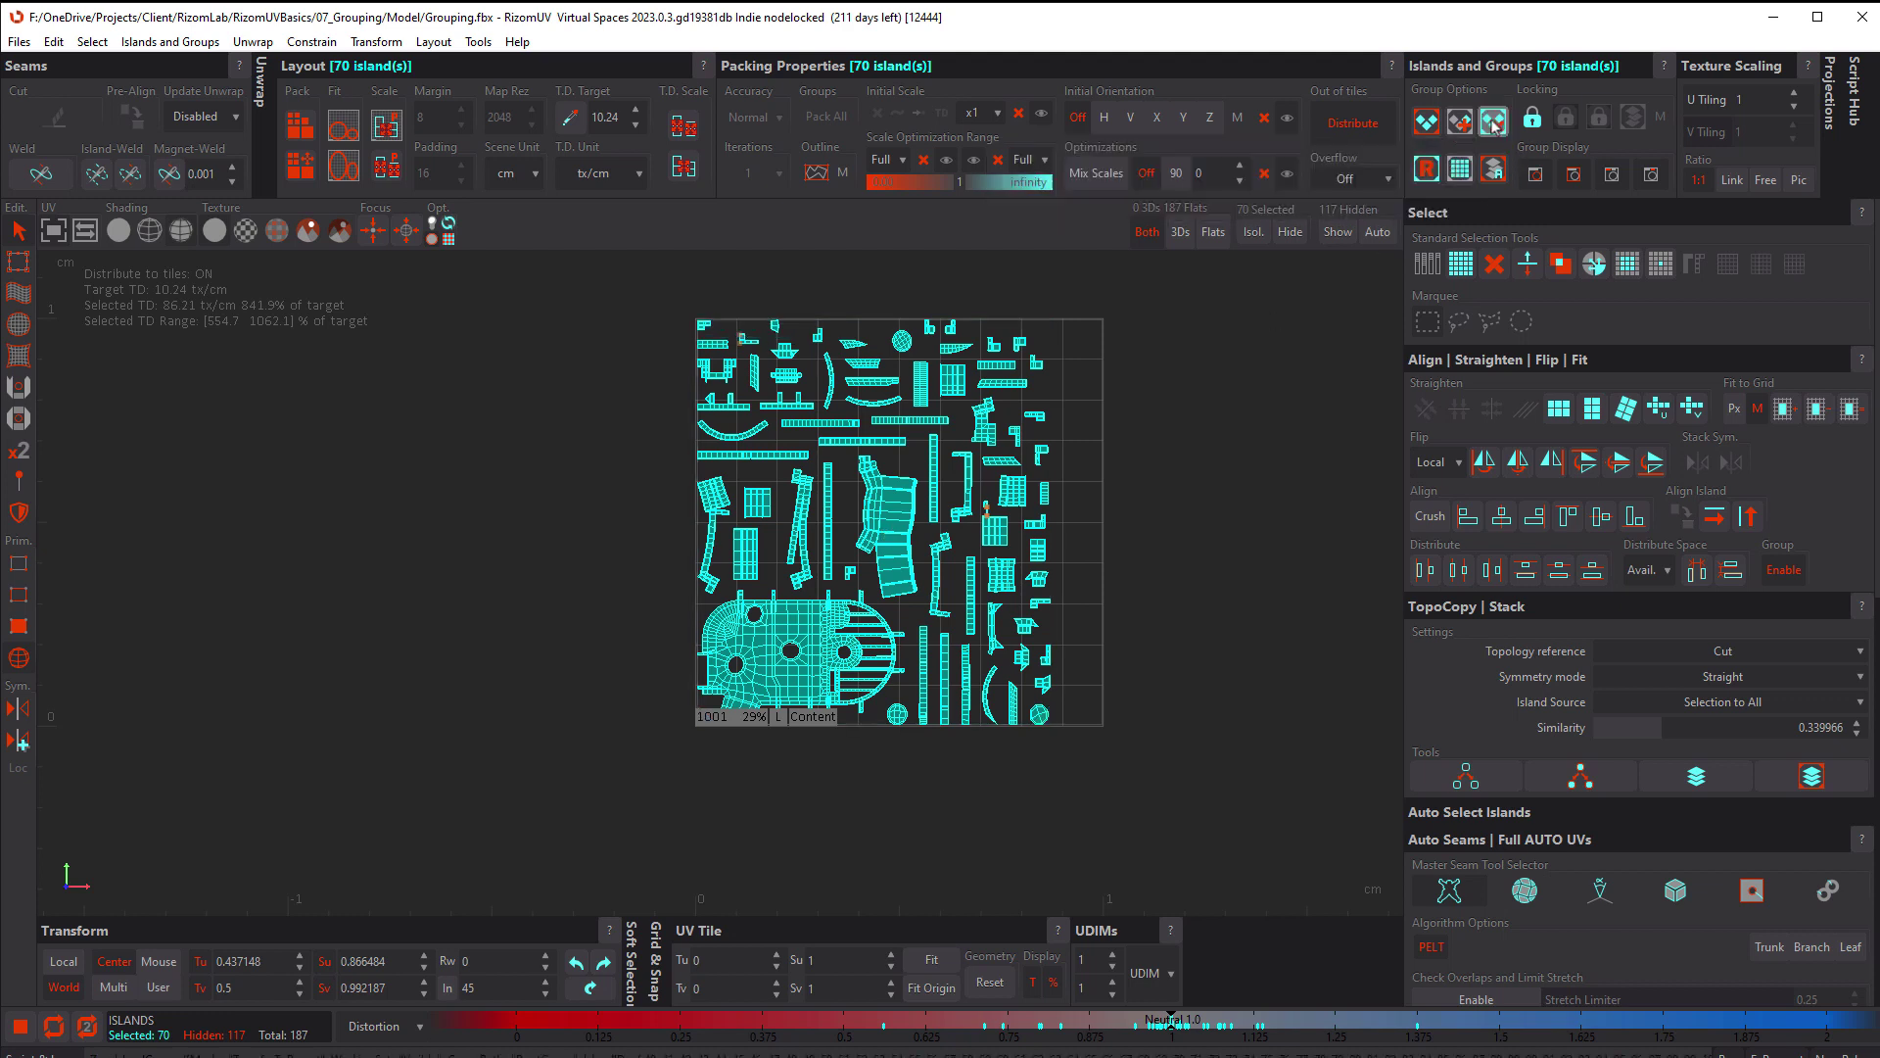
{"action": "left_click", "coordinate": [1201, 519]}
{"action": "key", "text": "ctrl+a"}
{"action": "key", "text": "ctrl+g"}
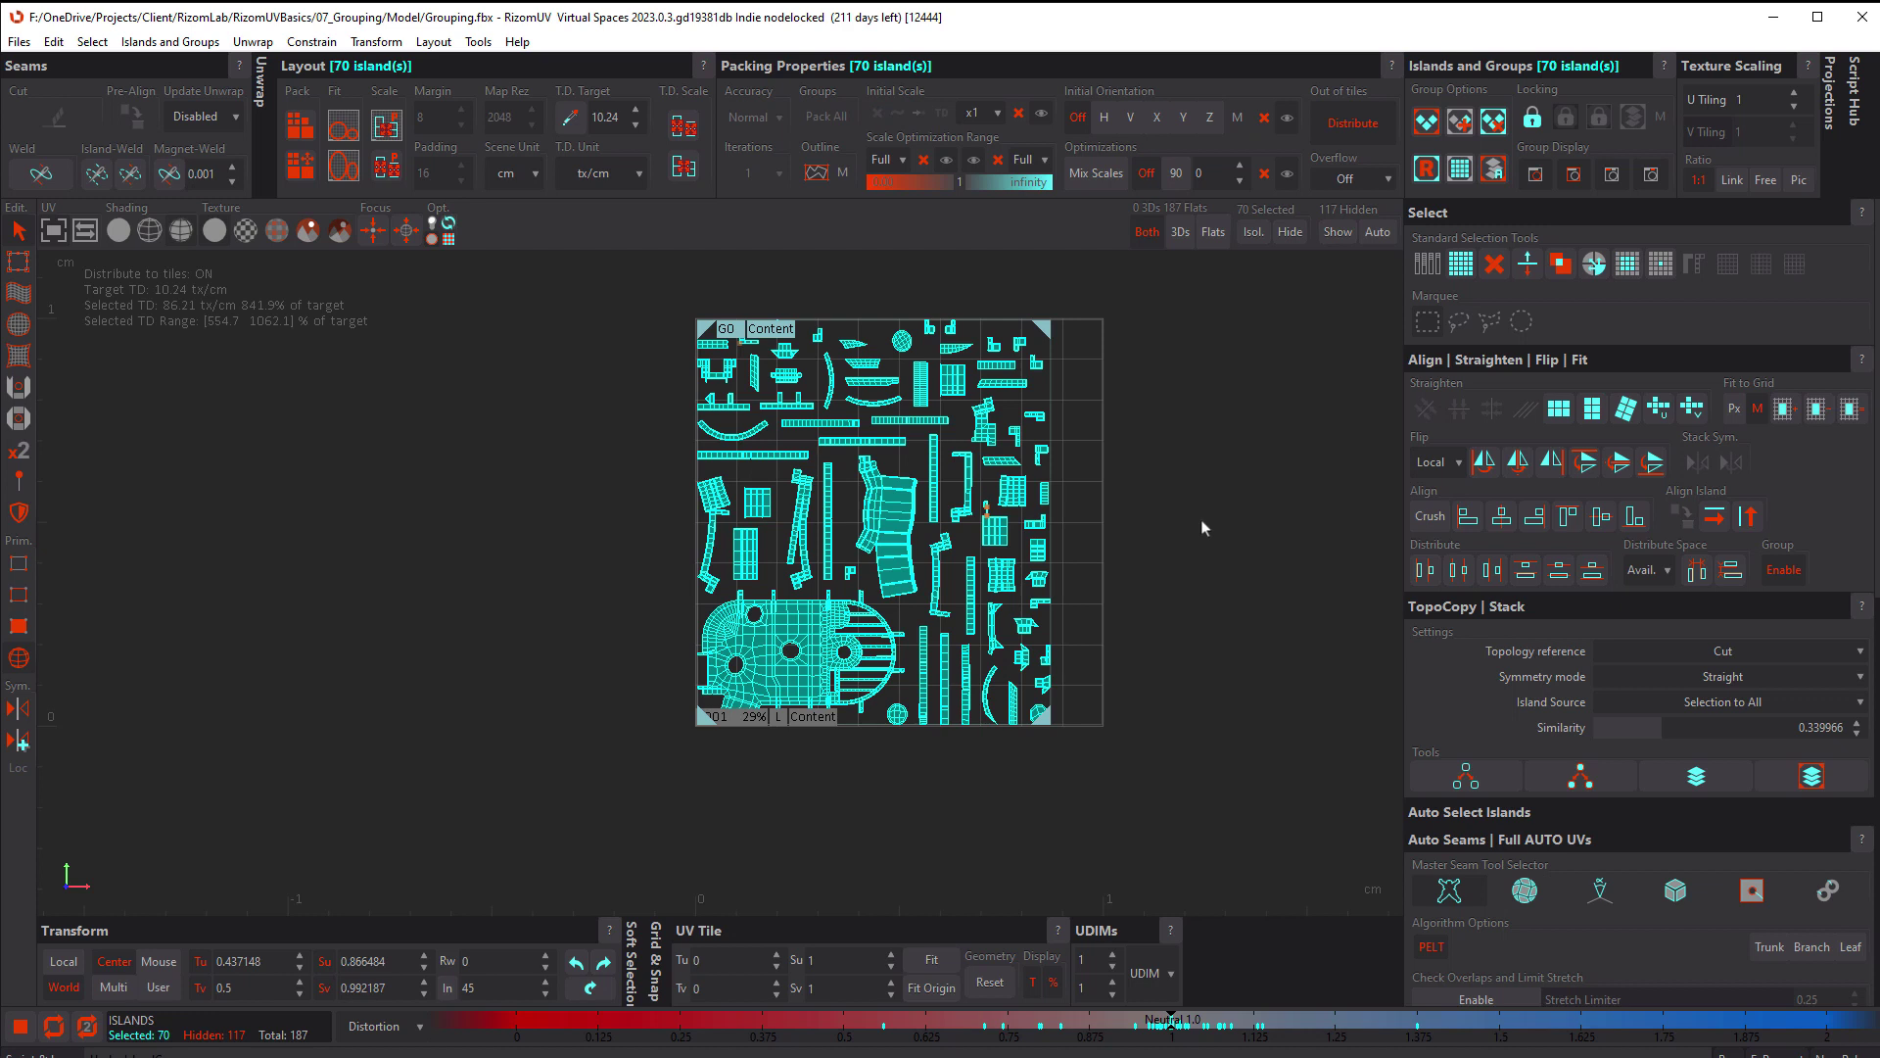
Select the curved panel and the large rounded plate islands in the group, and invert the selection
{"action": "left_click", "coordinate": [886, 521]}
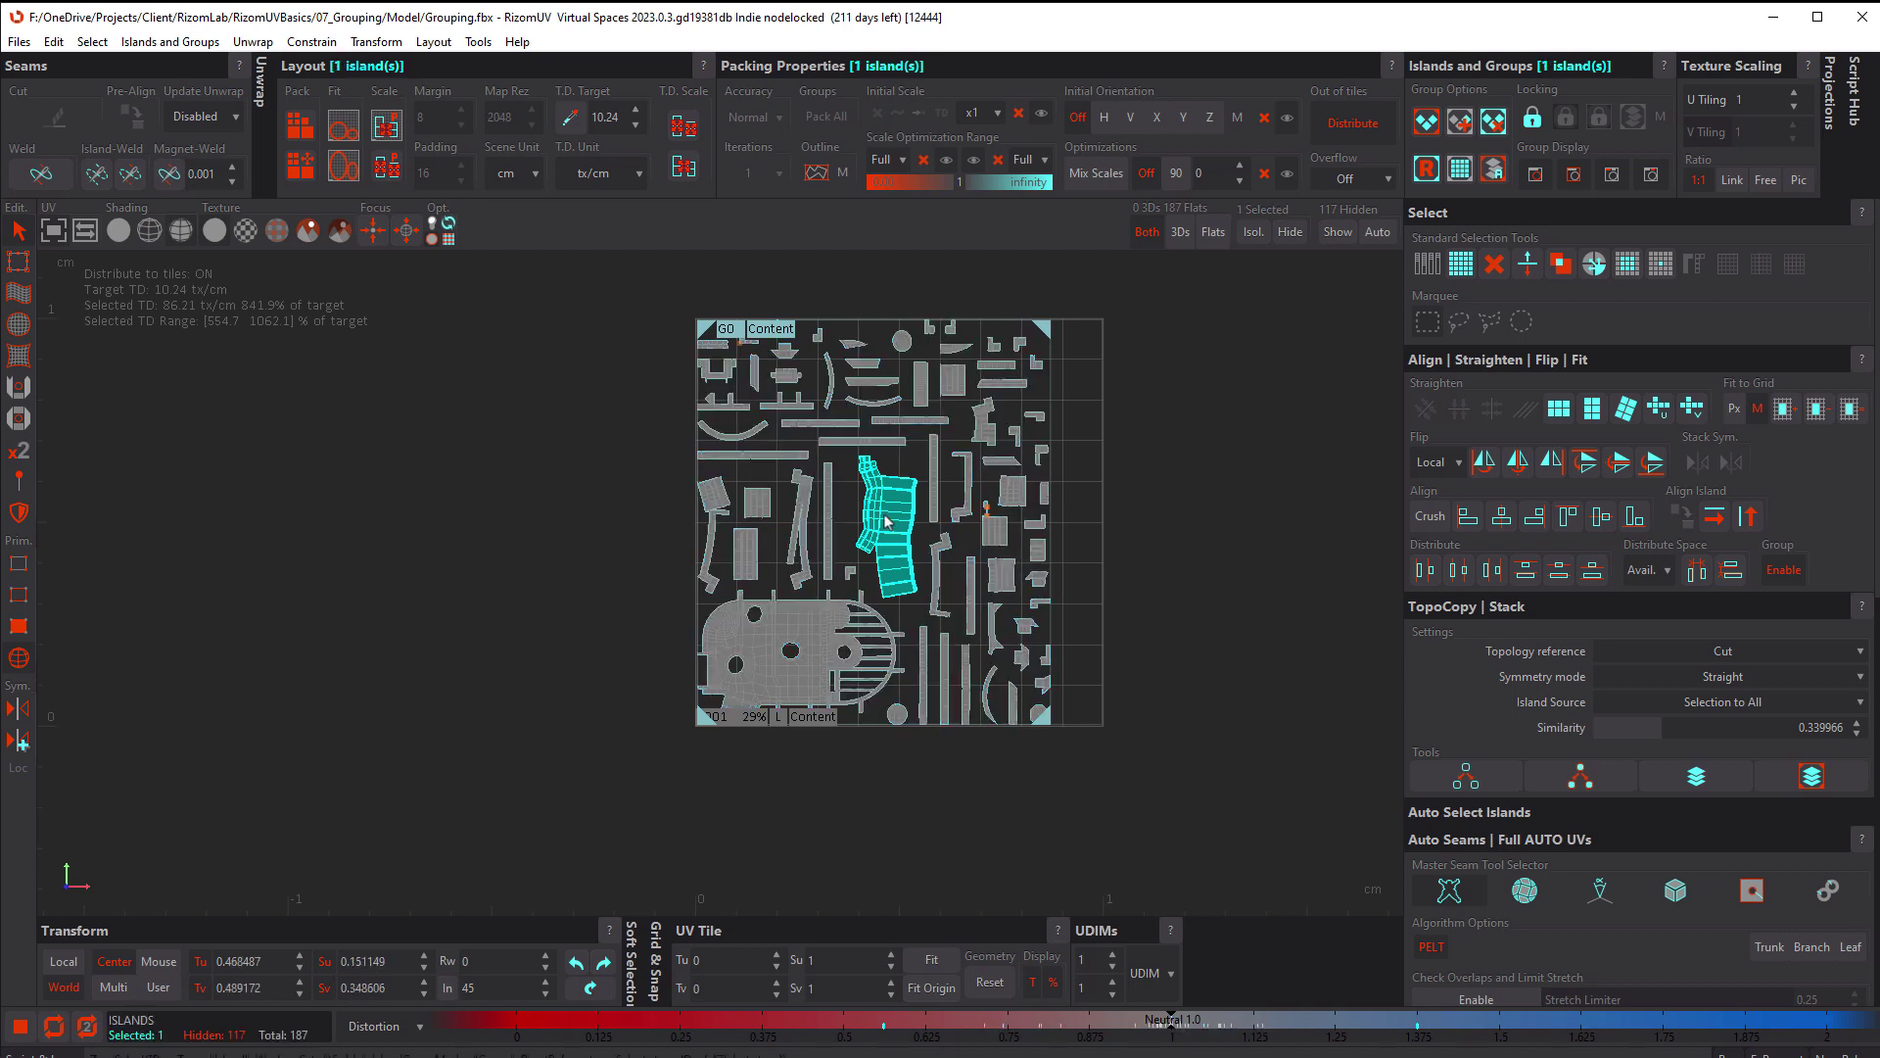
{"action": "left_click", "coordinate": [829, 626], "text": "shift"}
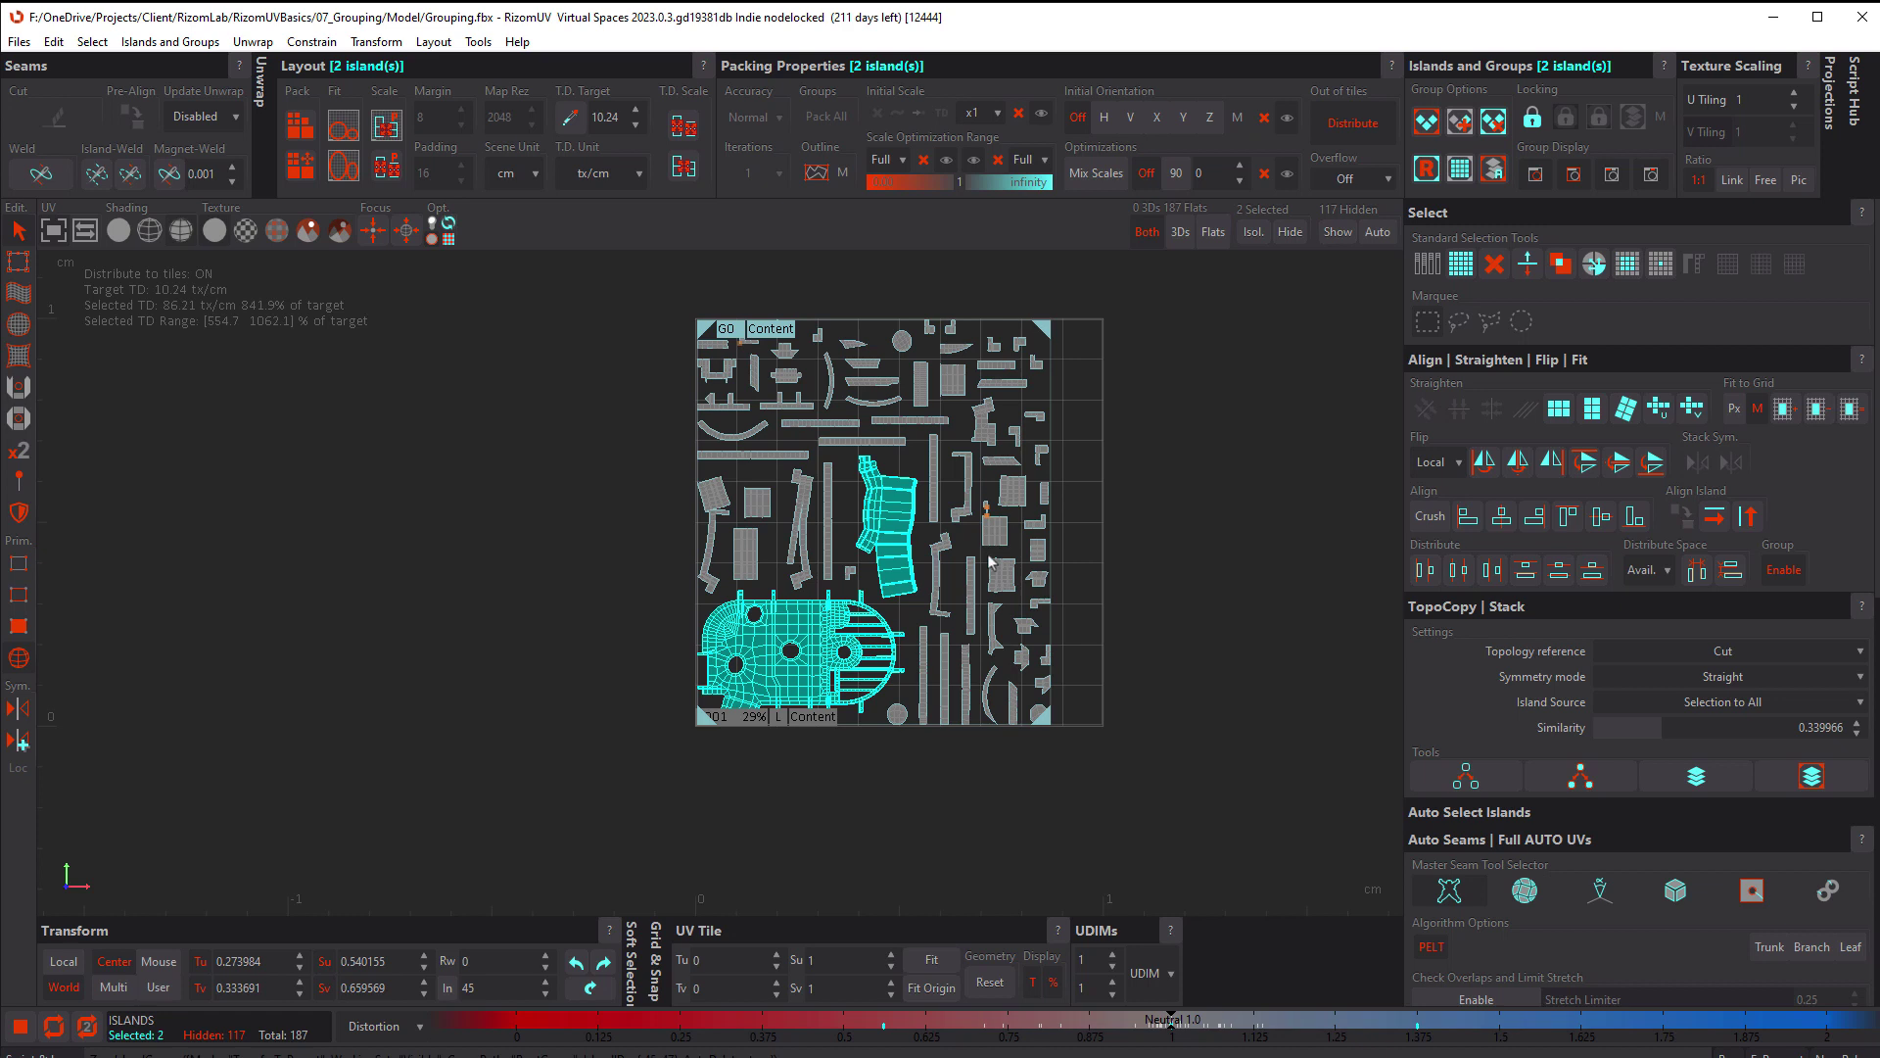
{"action": "key", "text": "ctrl+i"}
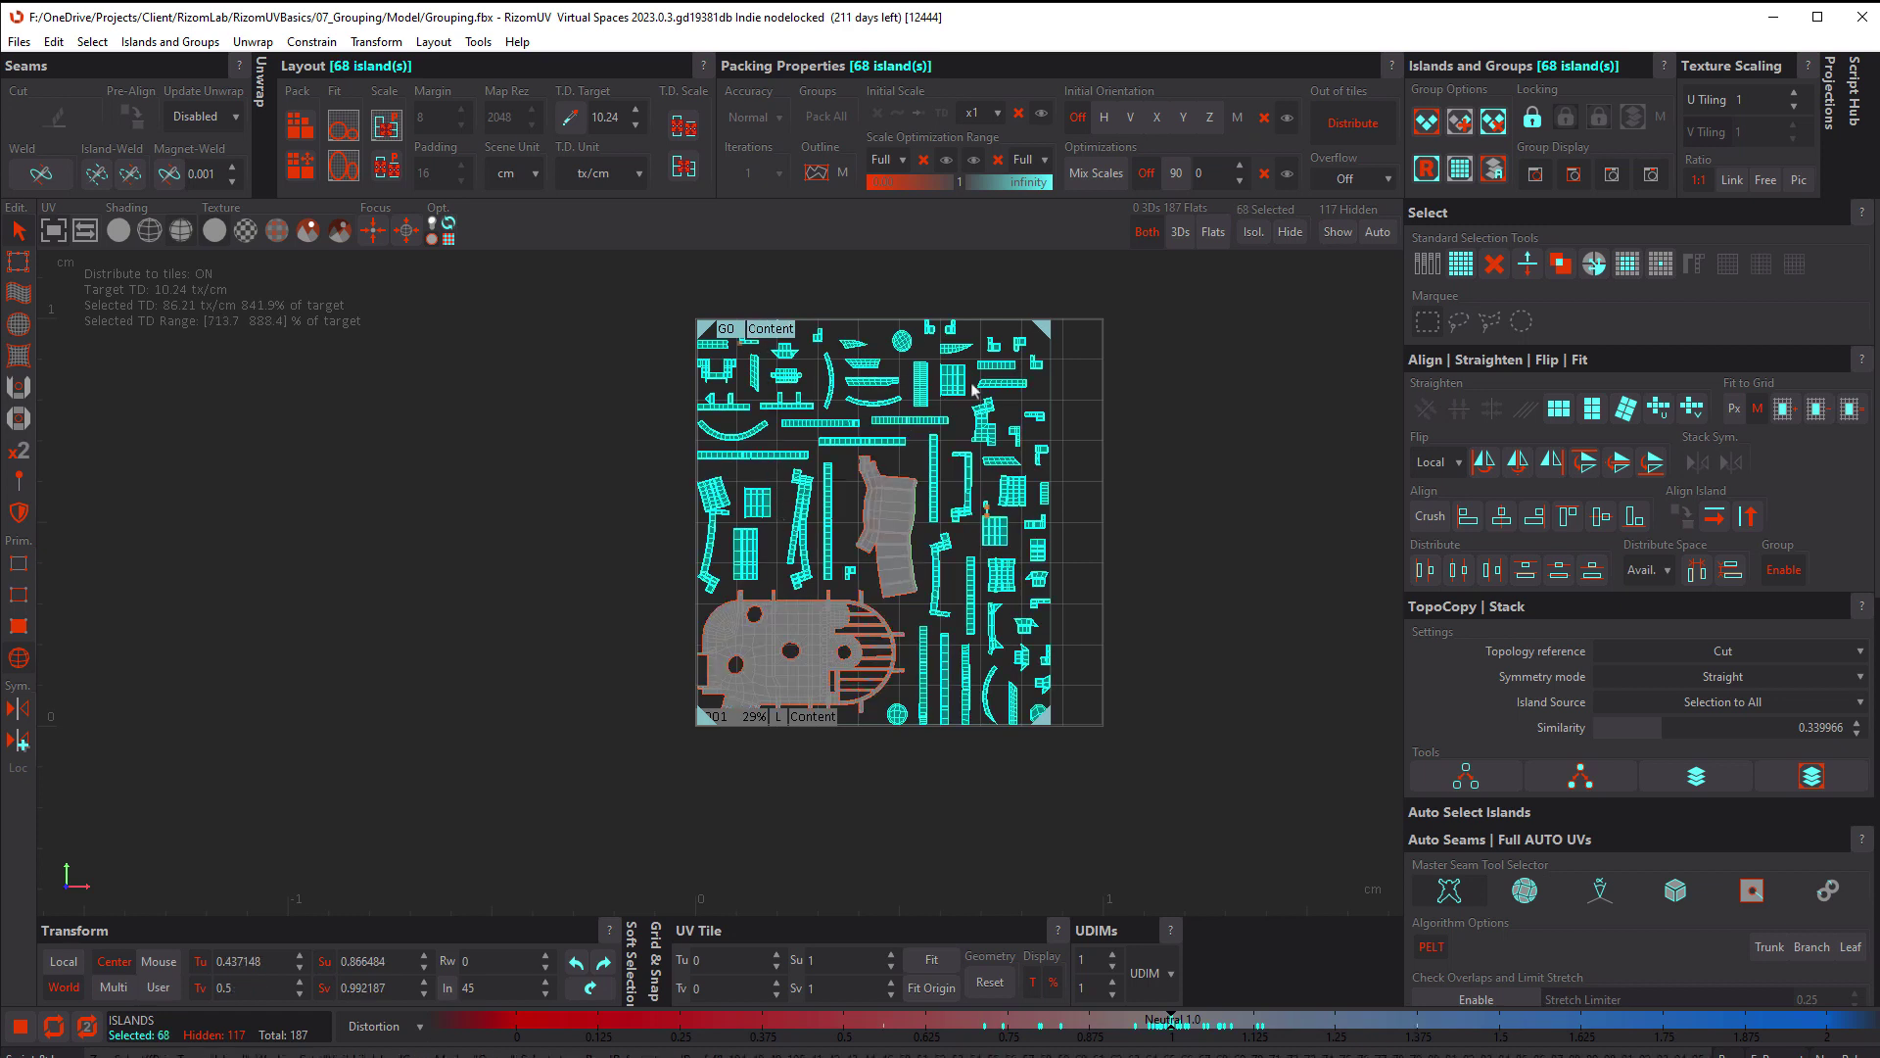
Add the curved panel and large rounded plate islands to the underlying group, and check its contents by selecting them
{"action": "left_click", "coordinate": [899, 519]}
{"action": "left_click", "coordinate": [821, 645], "text": "shift"}
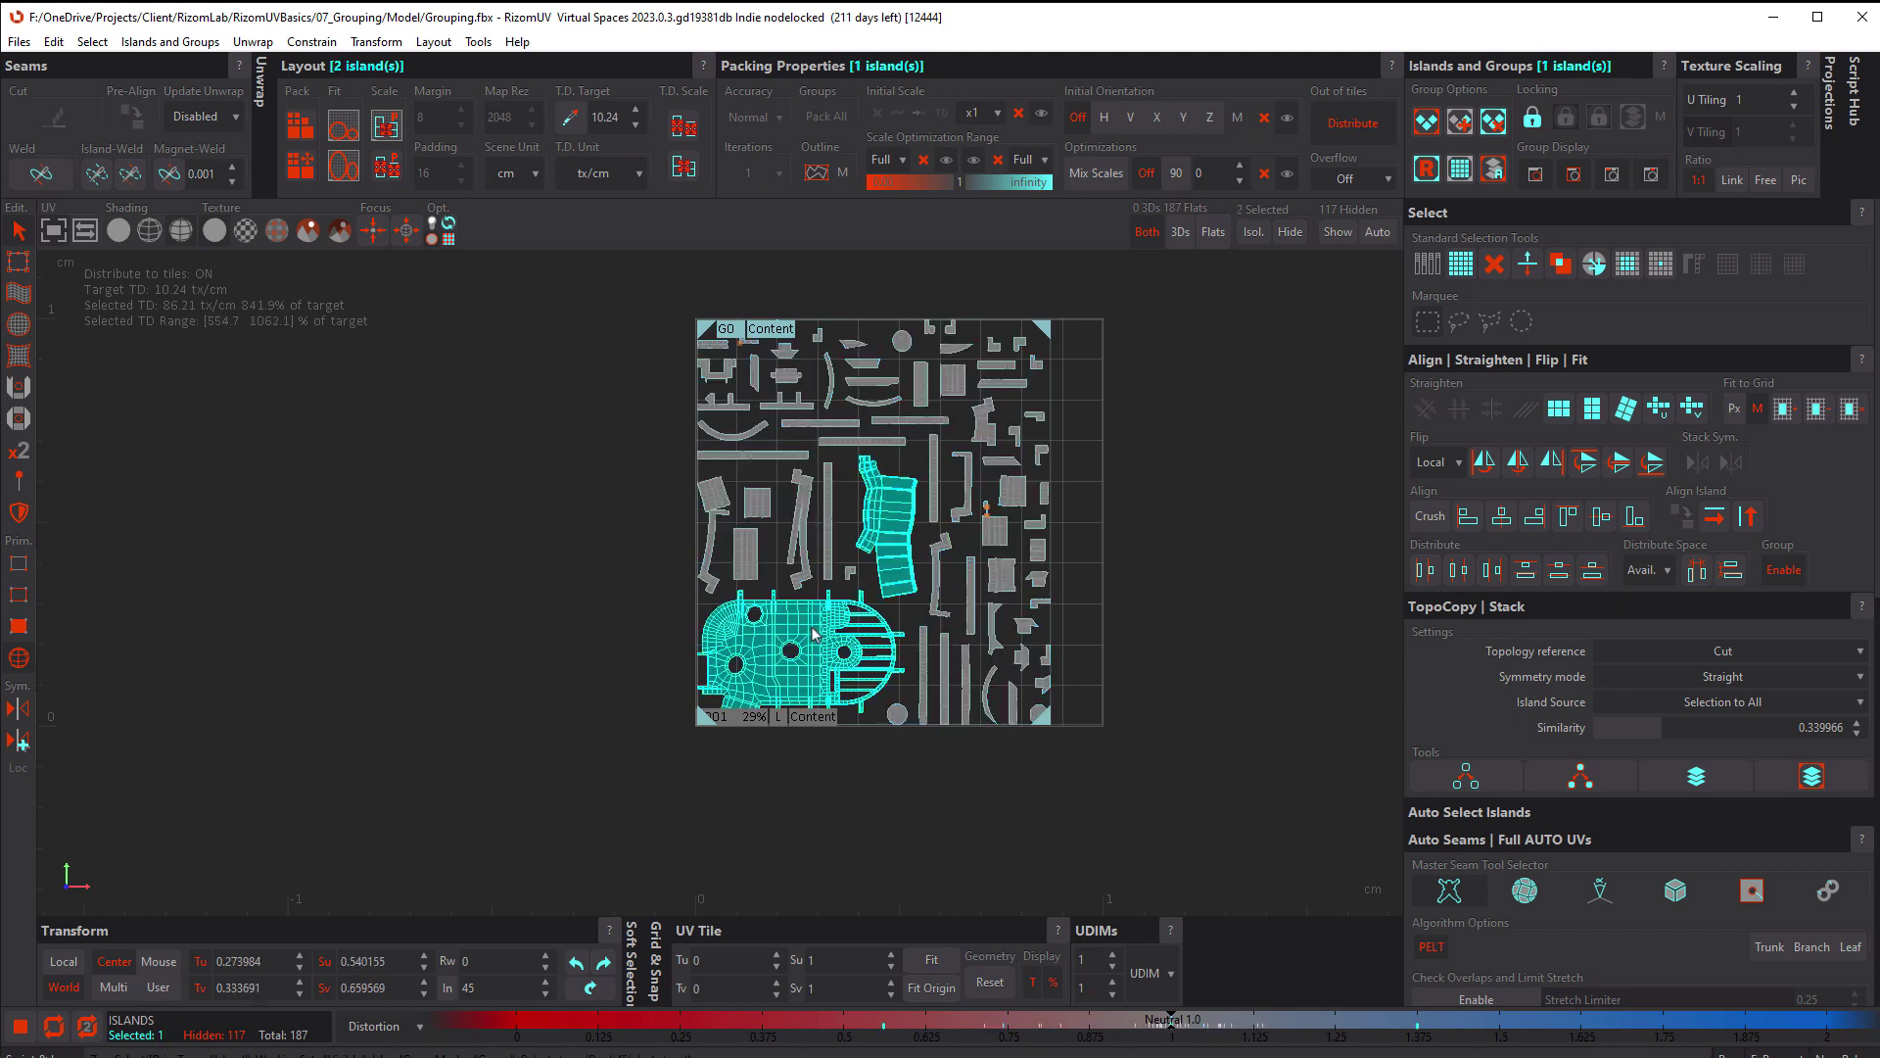
{"action": "left_click", "coordinate": [1461, 122]}
{"action": "left_click", "coordinate": [767, 329]}
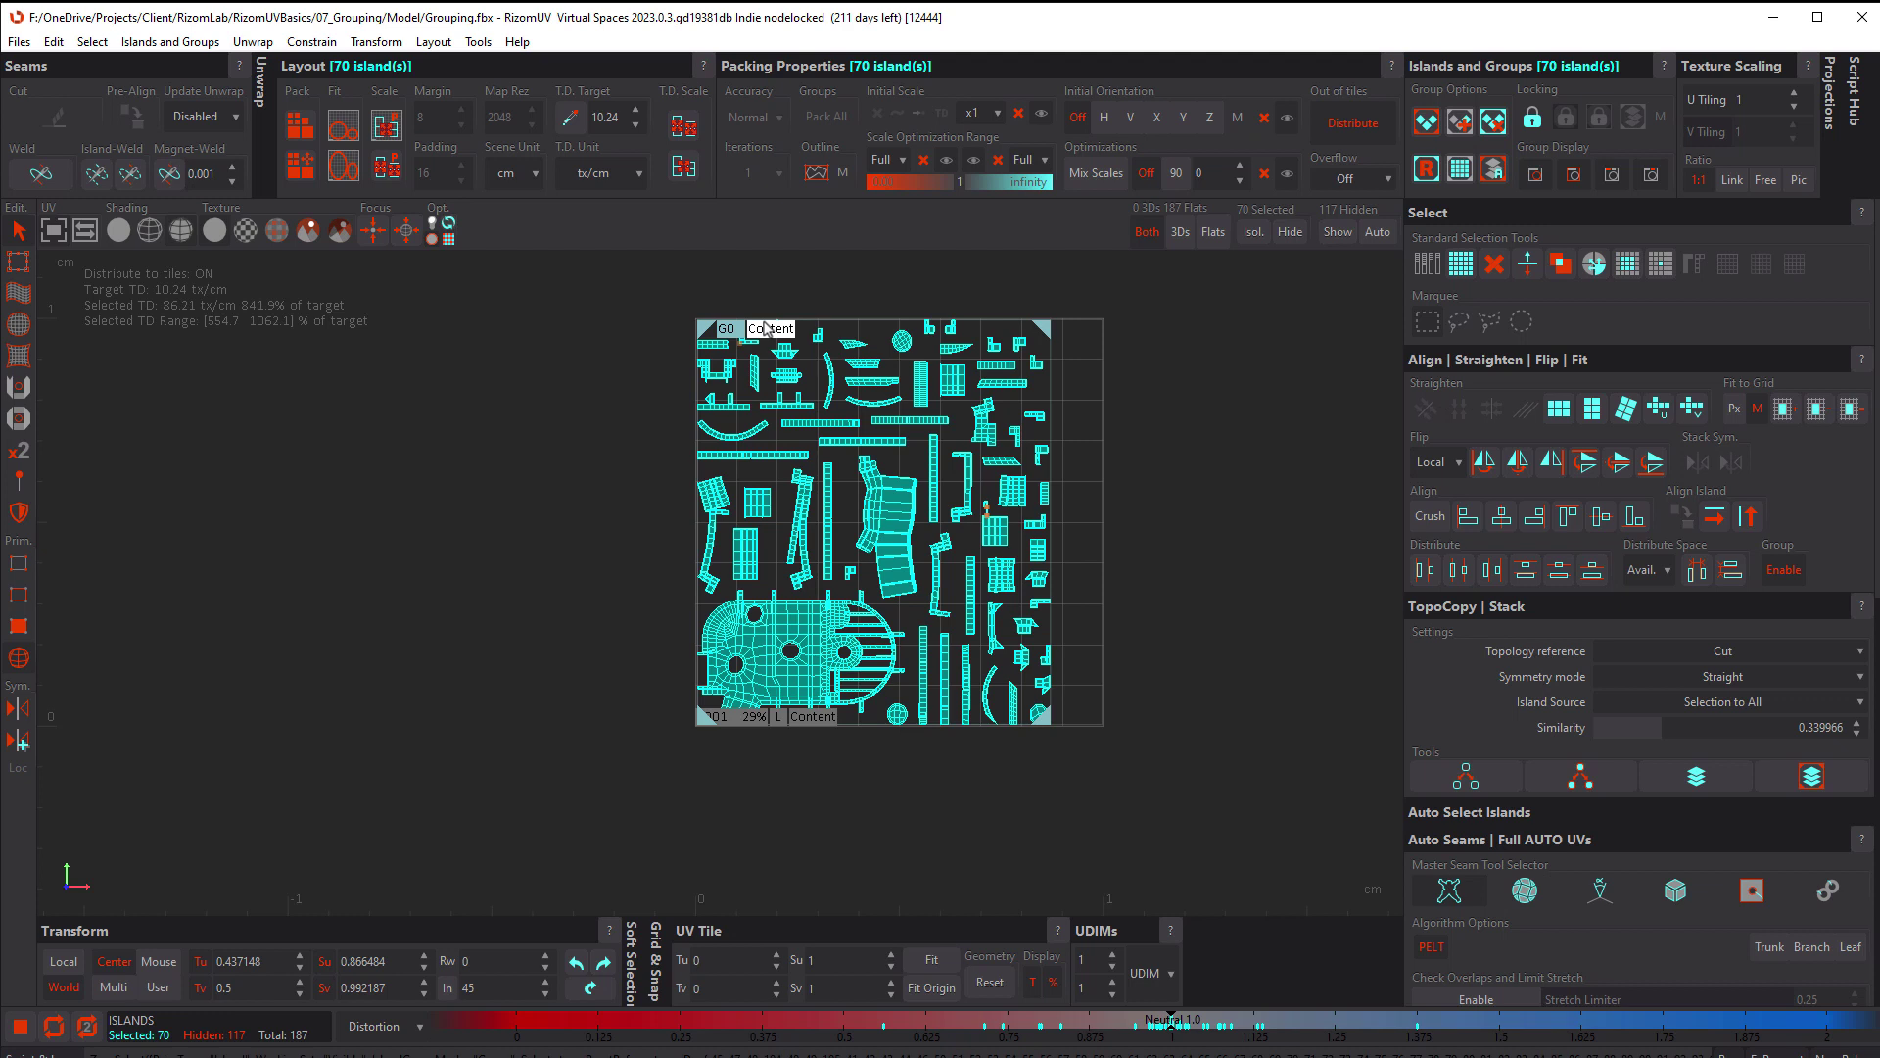
{"action": "left_click", "coordinate": [1167, 454]}
Move a small rectangular island out of the tile, slightly widen the G0 box, and move that island beyond the box's edge
{"action": "left_click", "coordinate": [1016, 492]}
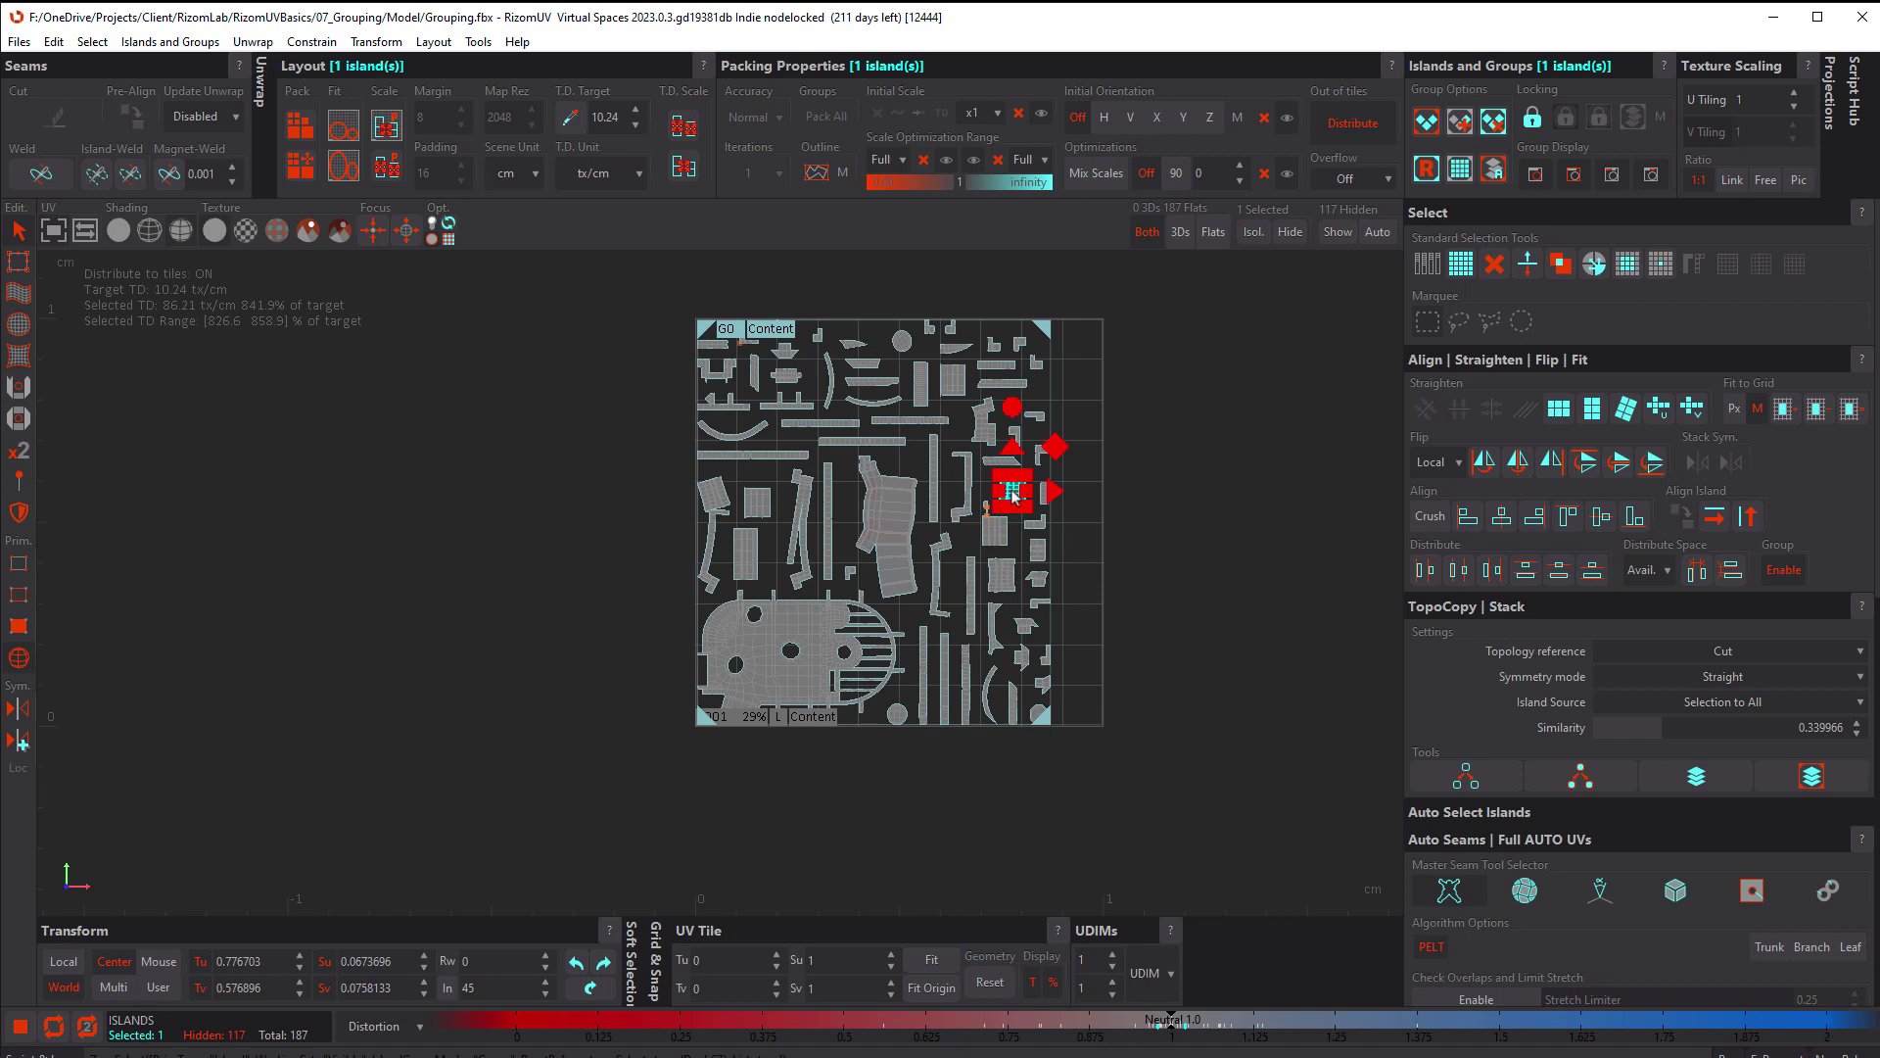
{"action": "left_click_drag", "start_coordinate": [1015, 493], "coordinate": [1216, 512]}
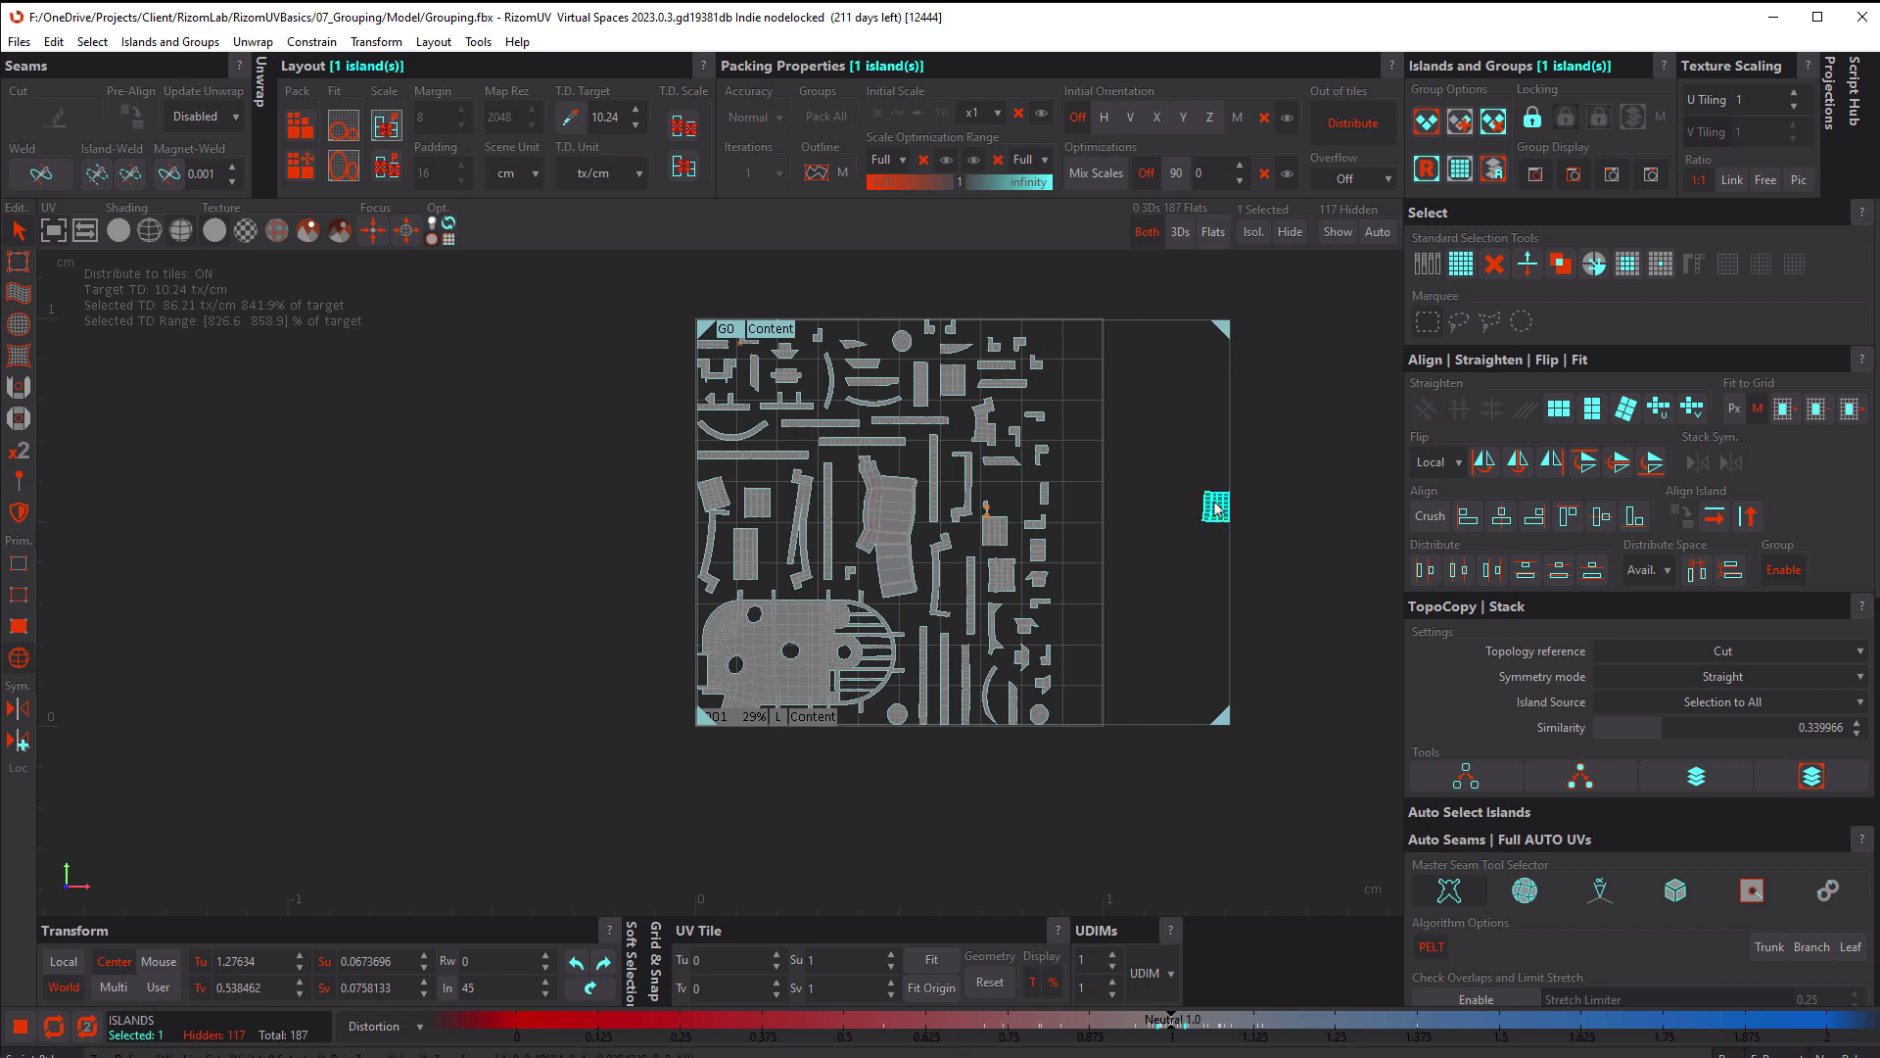
{"action": "left_click_drag", "start_coordinate": [1224, 327], "coordinate": [1245, 324]}
{"action": "left_click_drag", "start_coordinate": [1218, 517], "coordinate": [1277, 509]}
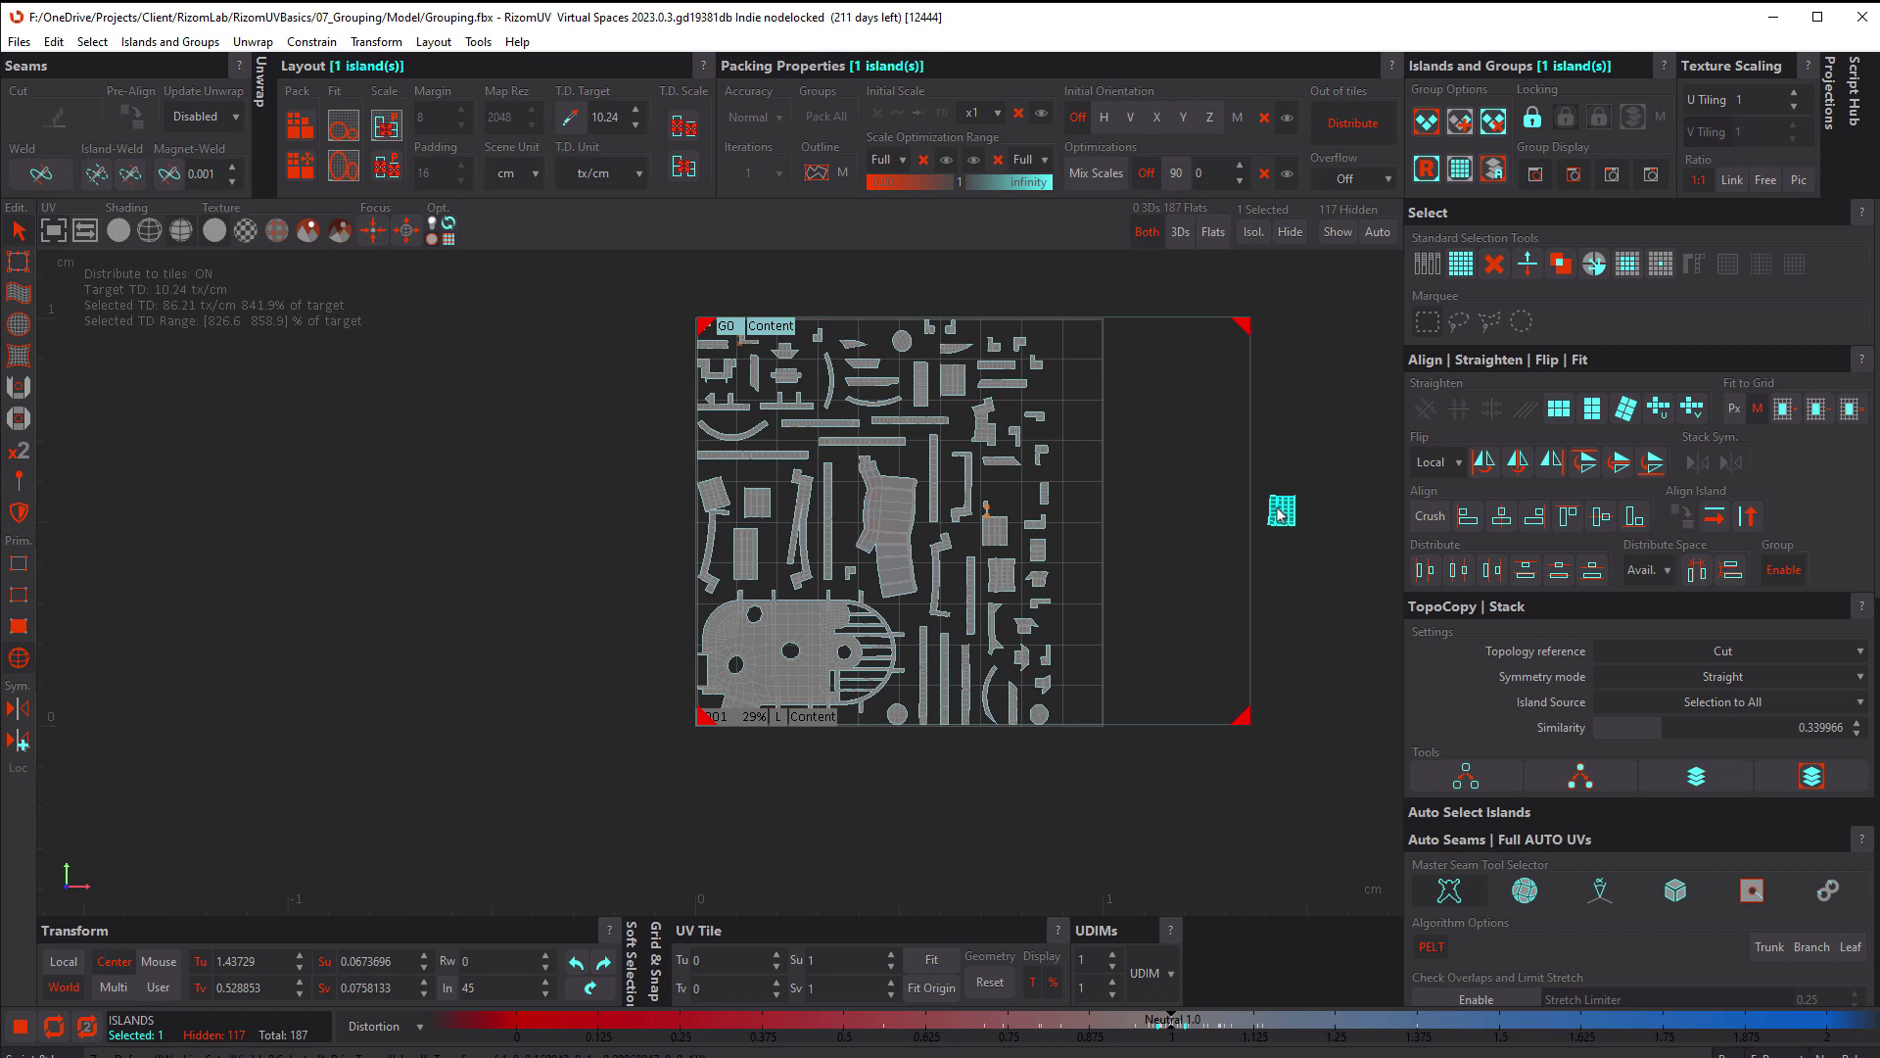
Clear the selection and show all hidden islands again
{"action": "left_click", "coordinate": [1306, 447]}
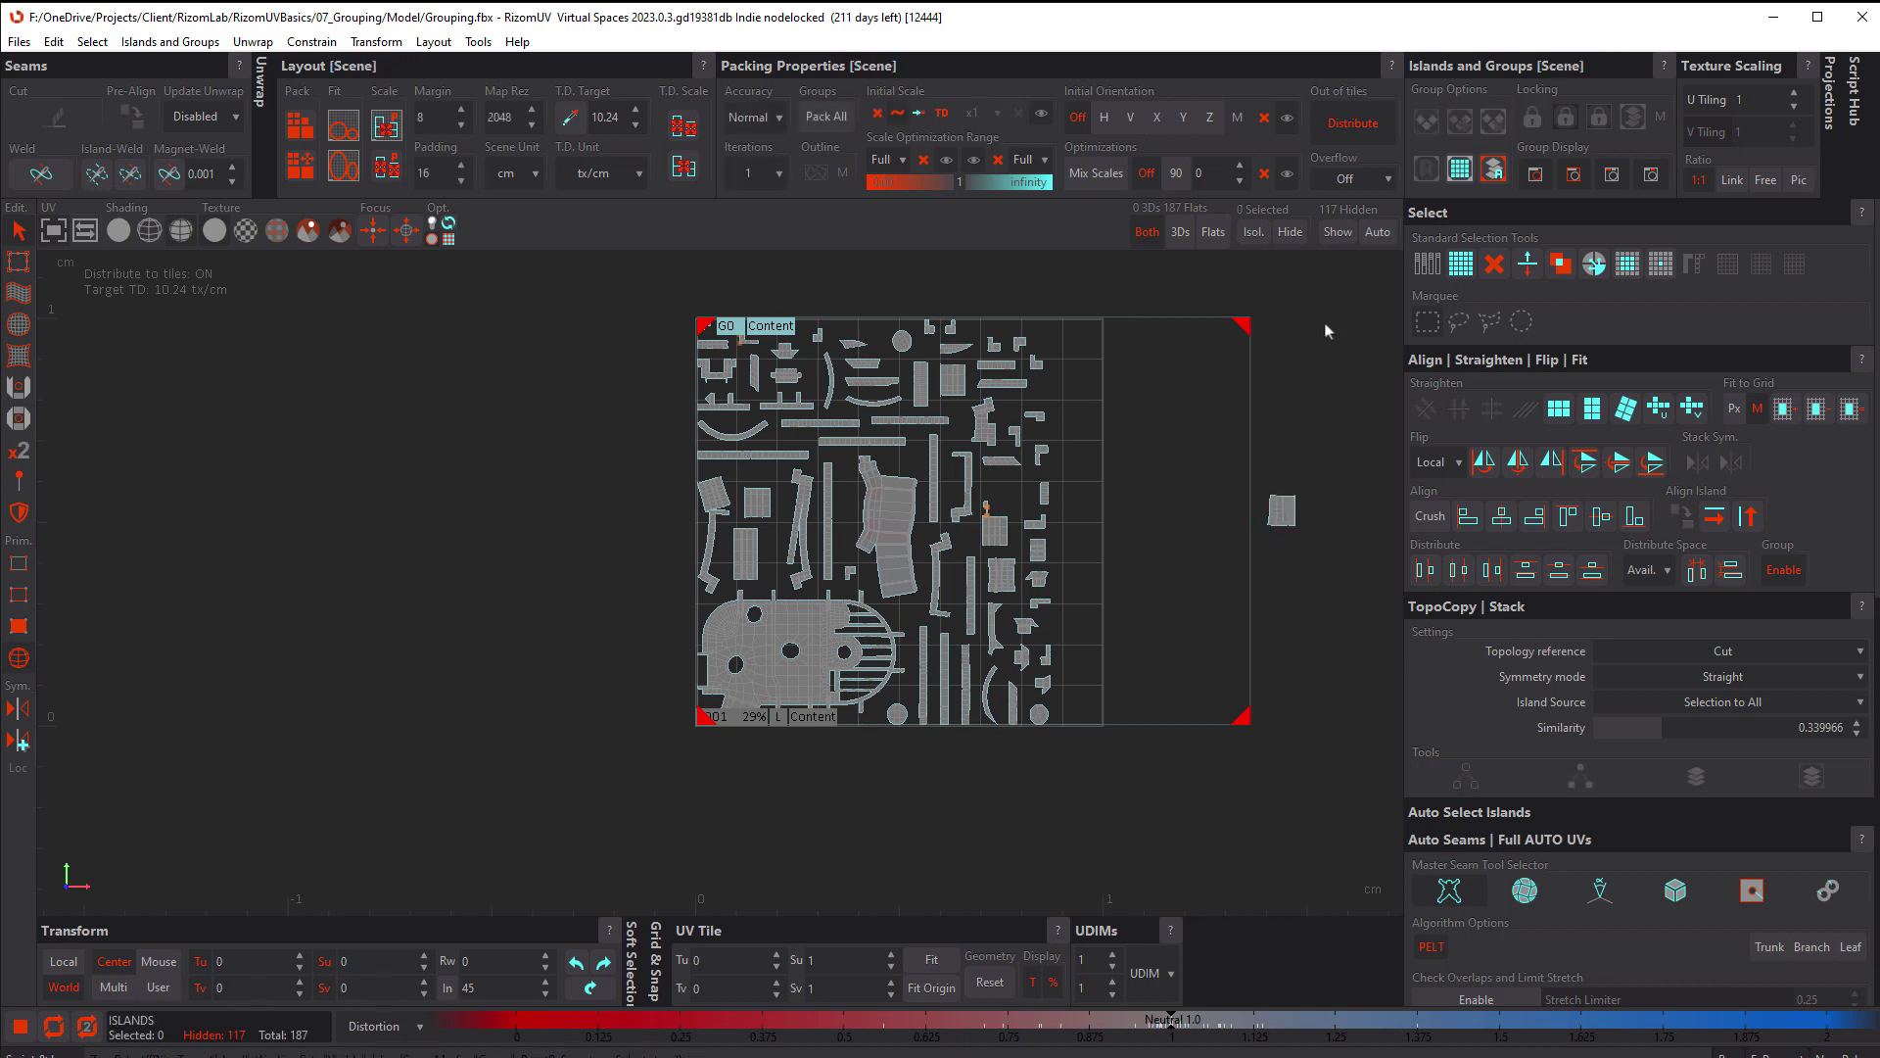
{"action": "left_click", "coordinate": [1331, 233]}
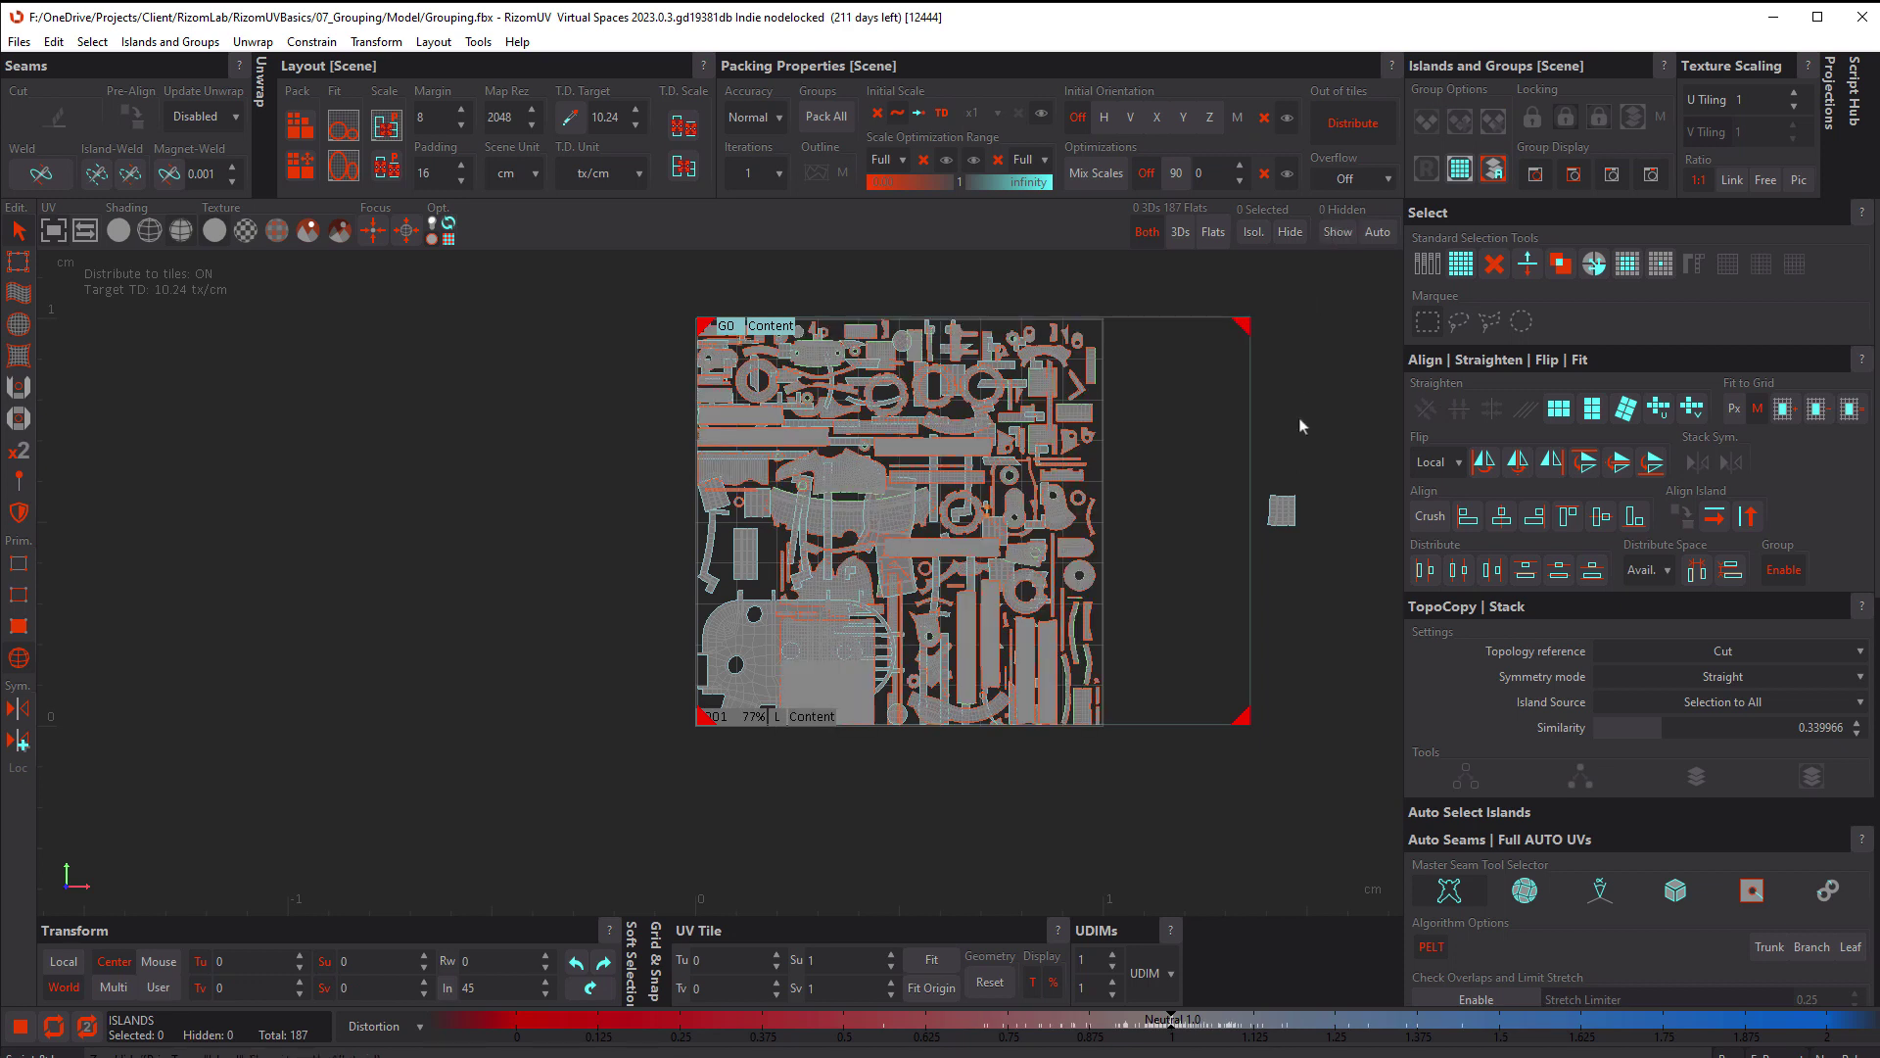
Pack the islands, enable Pack All so that group contents are packed too, and repack the layout
{"action": "key", "text": "ctrl+p"}
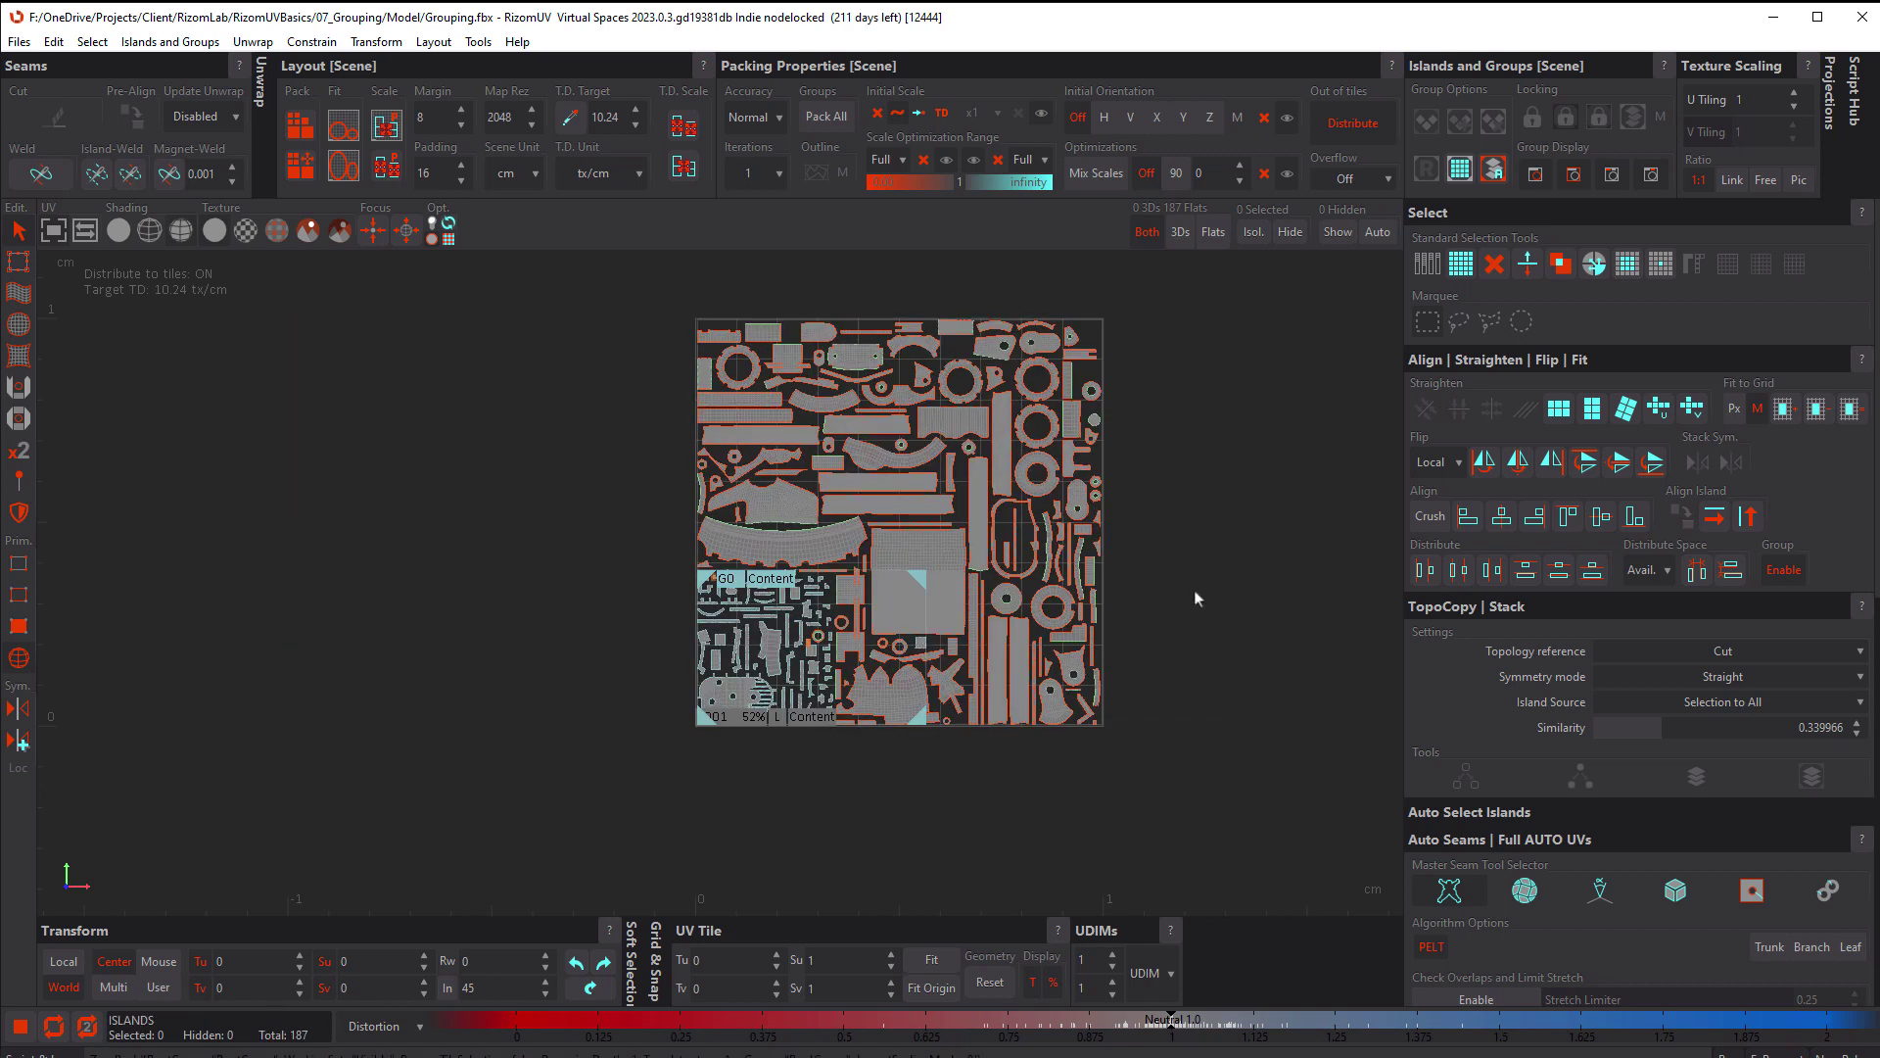
{"action": "left_click", "coordinate": [844, 120]}
{"action": "key", "text": "p"}
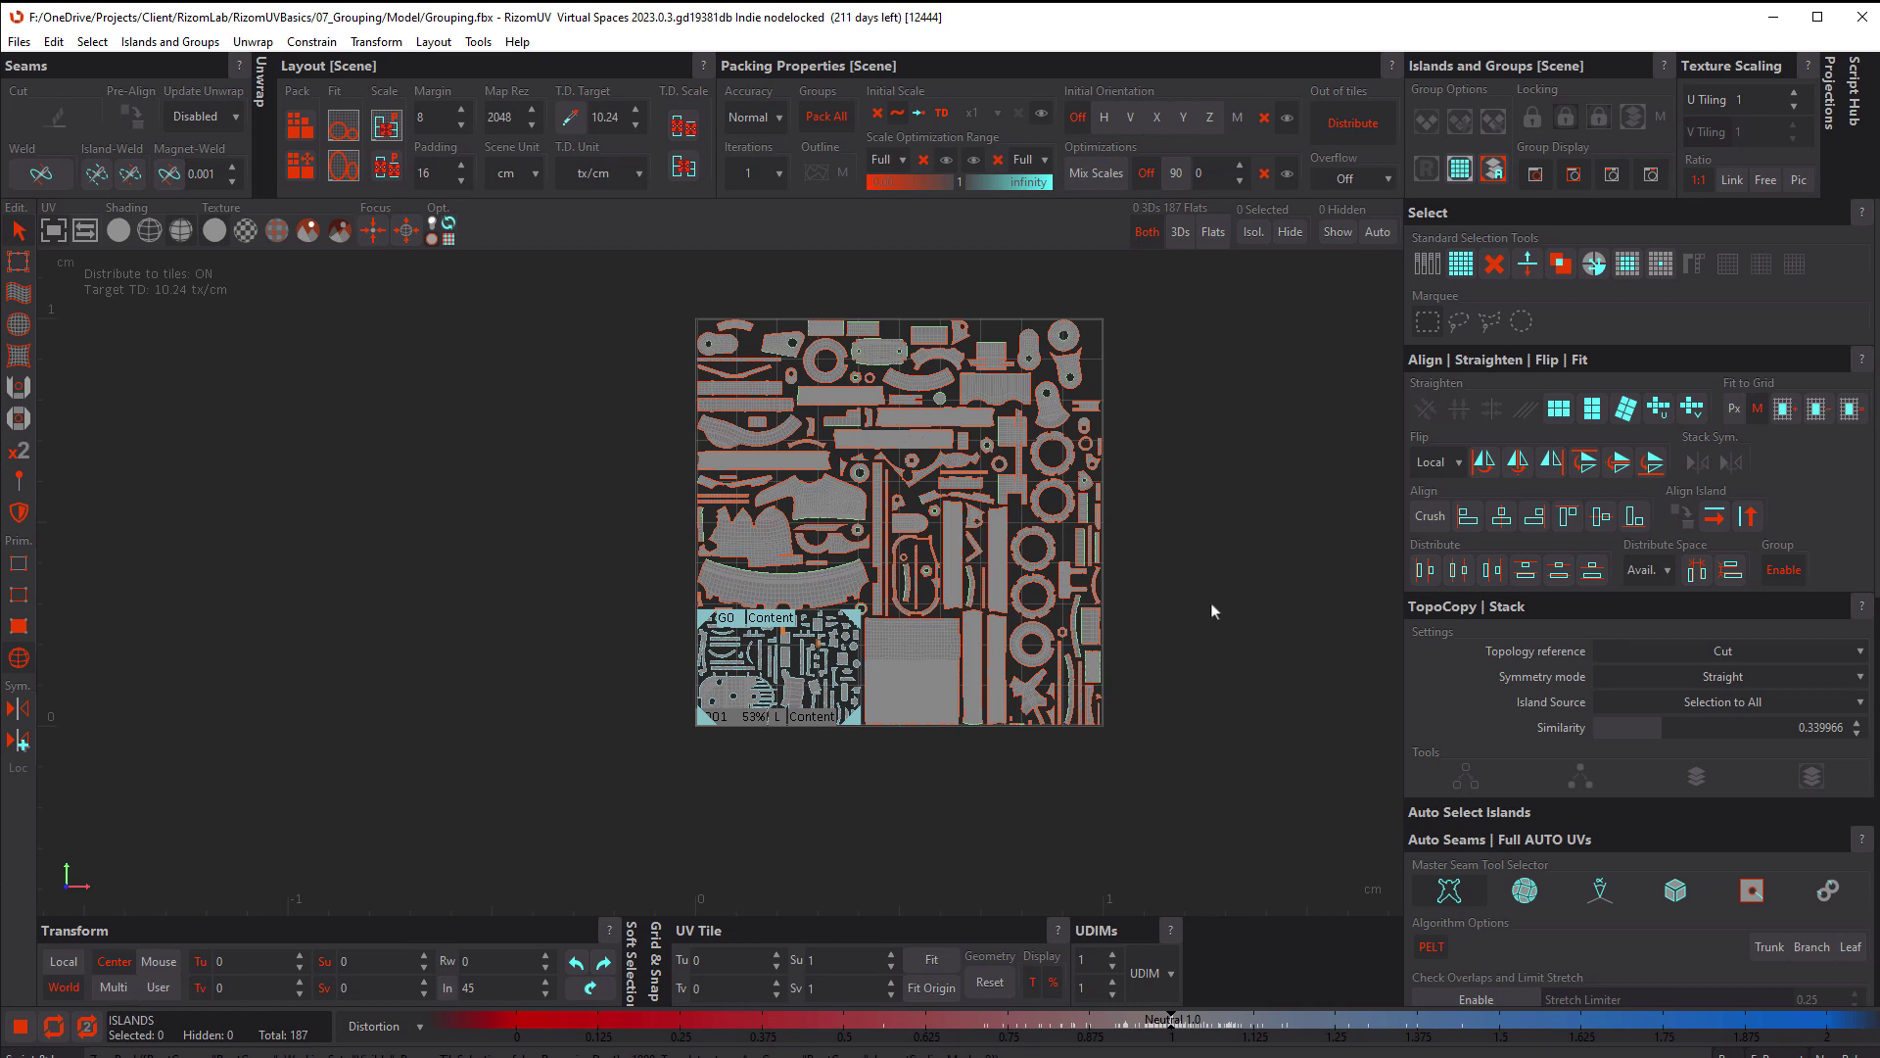
Move the G0 group with its islands to the middle of the tile, and apply Lock to it
{"action": "left_click", "coordinate": [766, 620]}
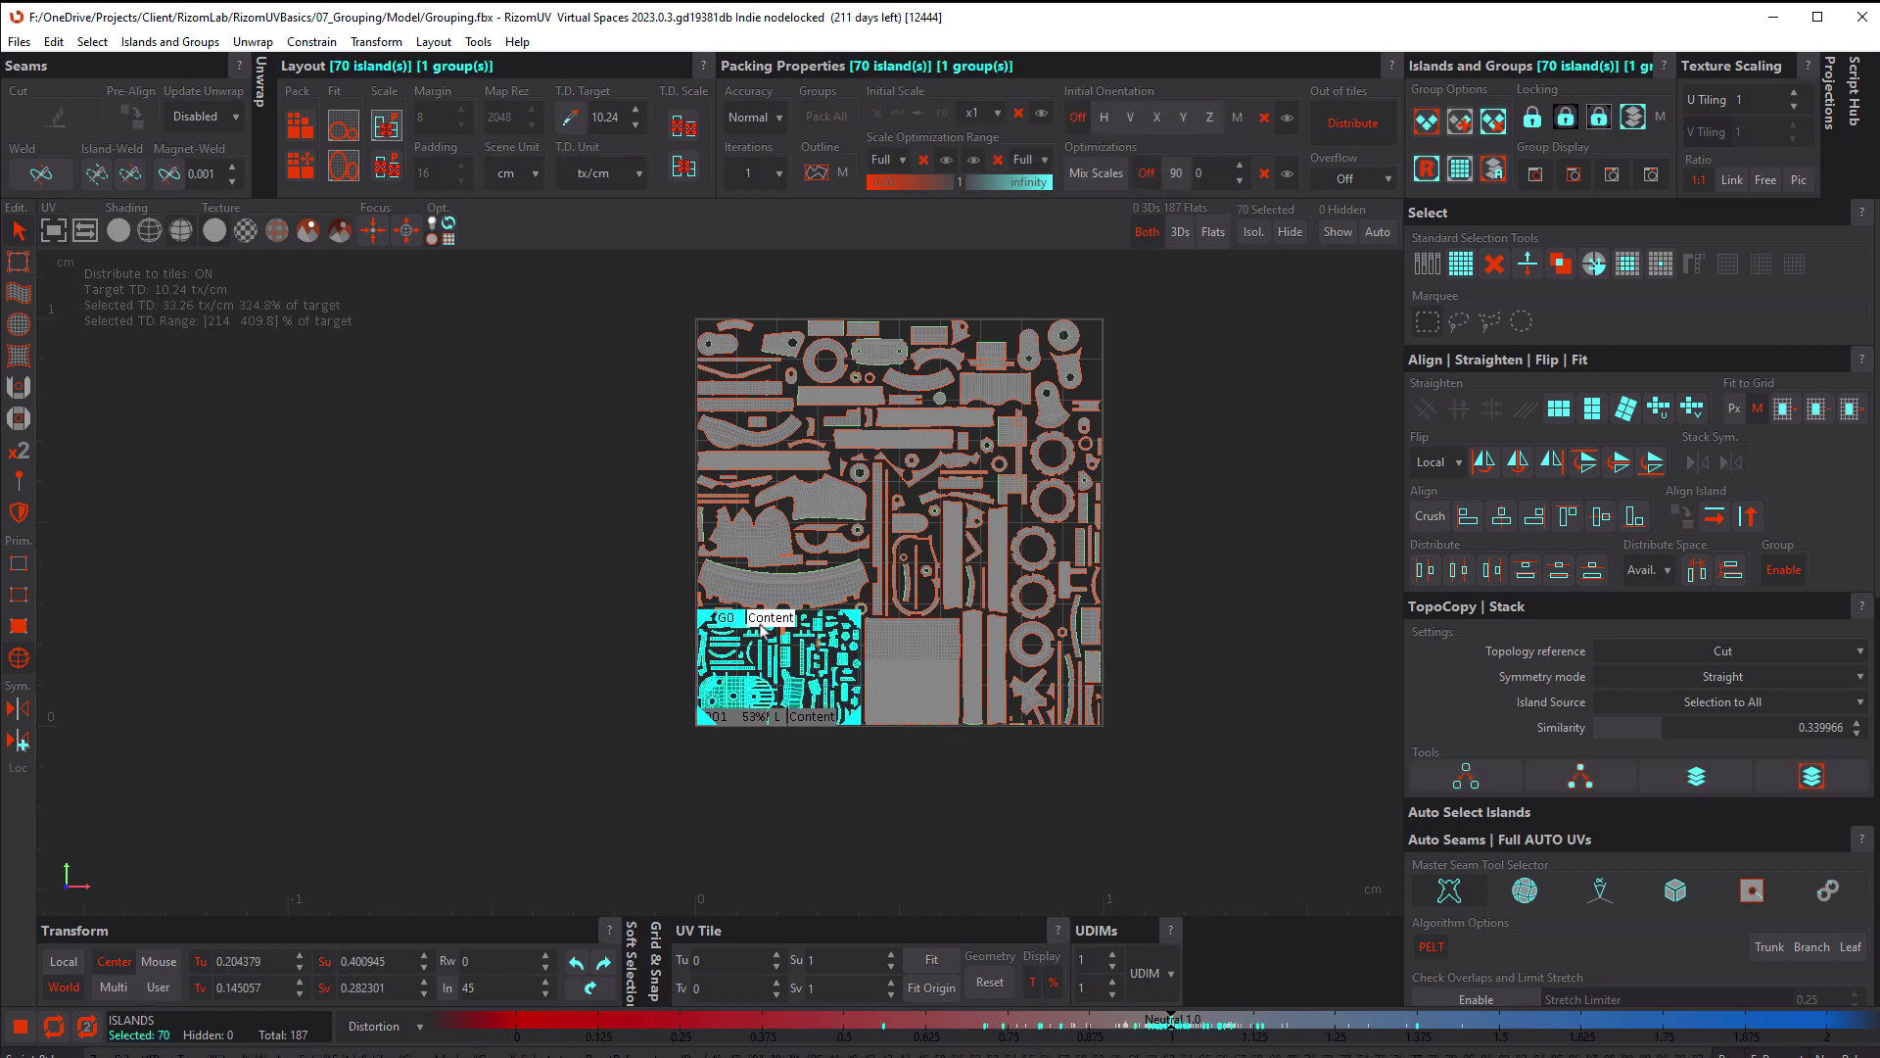
{"action": "left_click_drag", "start_coordinate": [764, 624], "coordinate": [919, 494]}
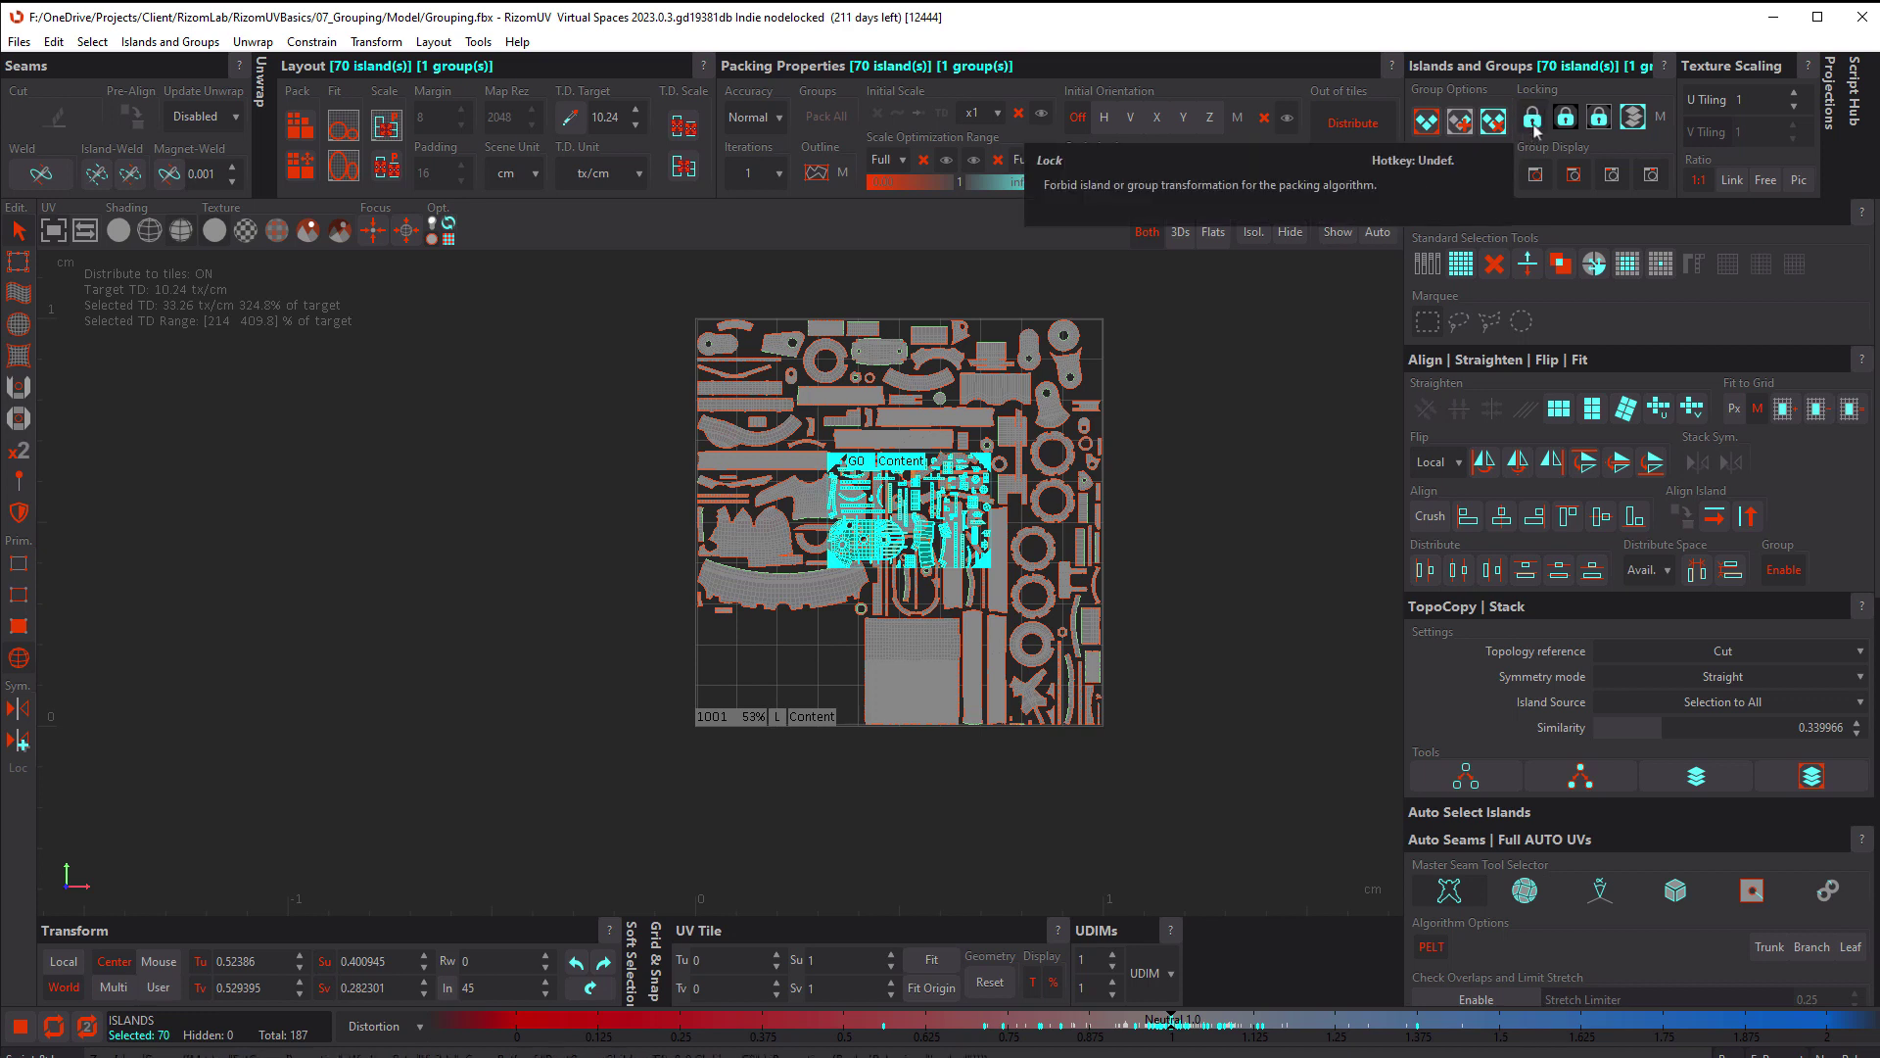
{"action": "left_click", "coordinate": [1162, 460]}
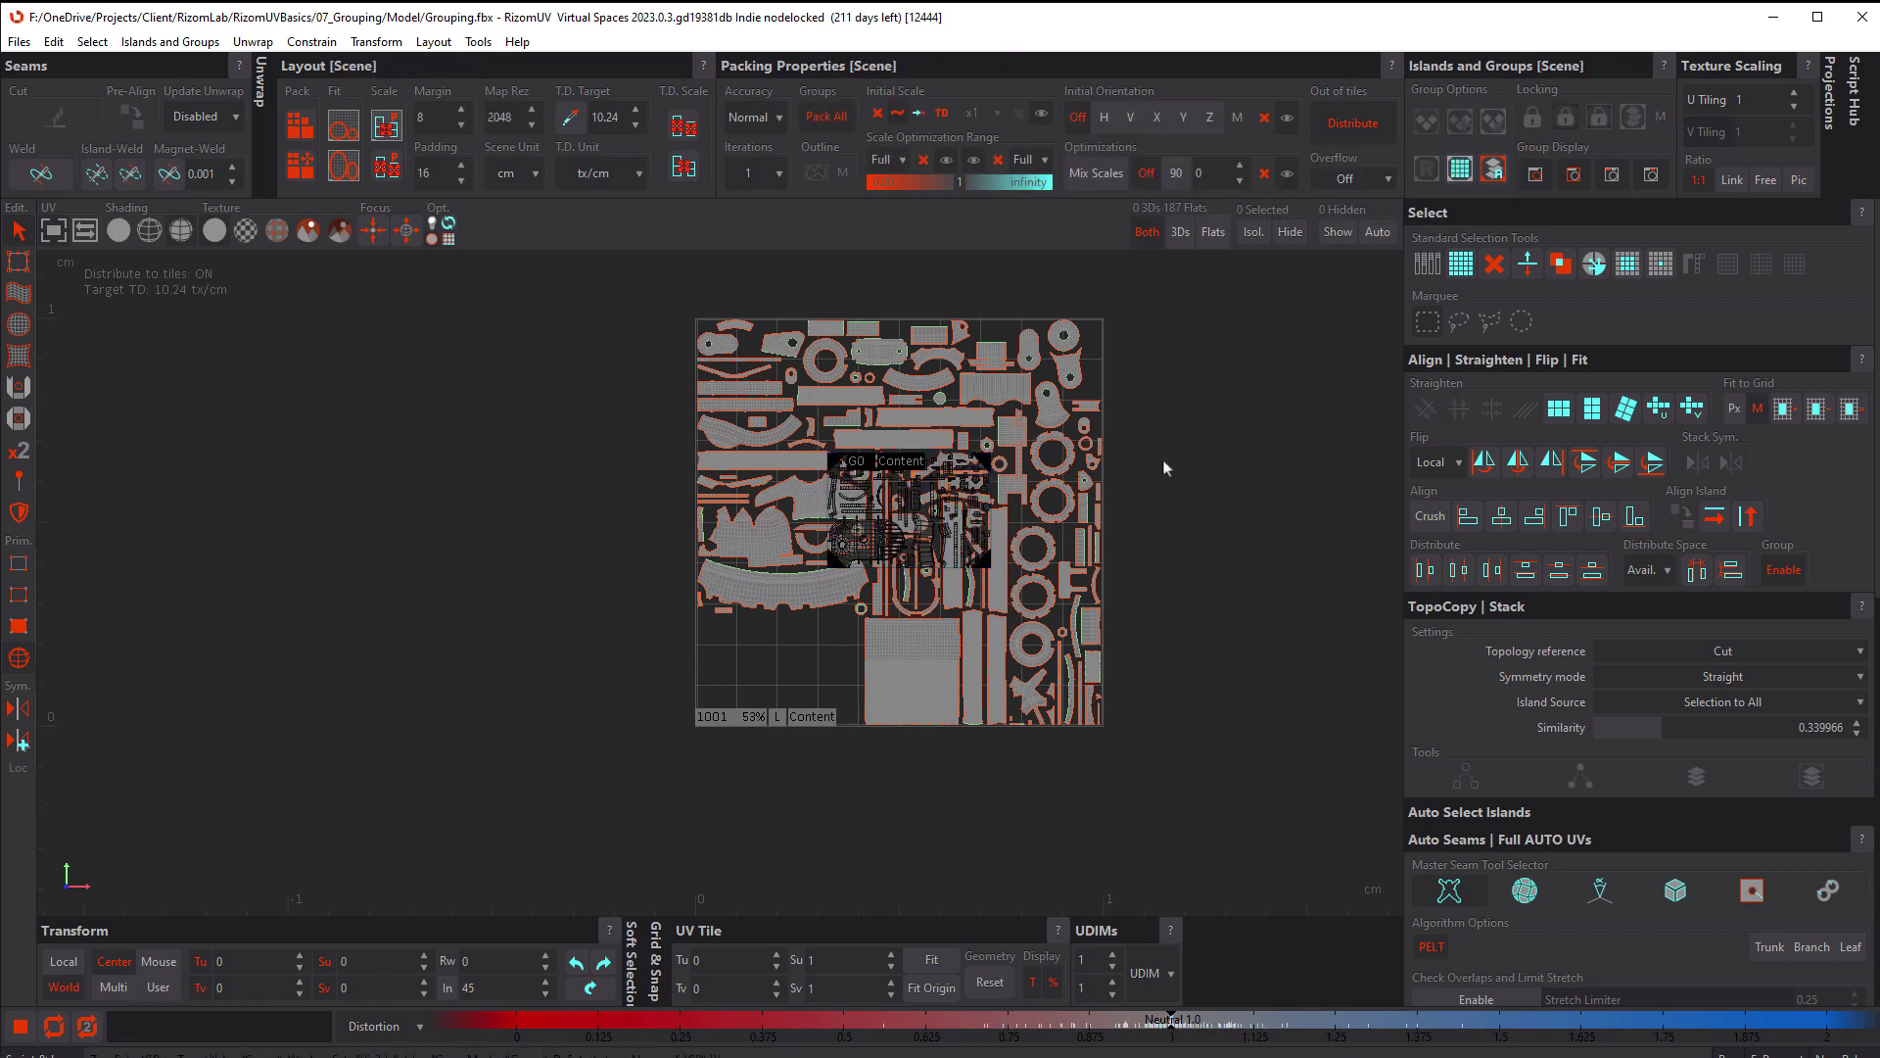
Repack the remaining islands around the locked G0 group
{"action": "scroll", "coordinate": [932, 482], "scroll_direction": "up", "scroll_amount": 5}
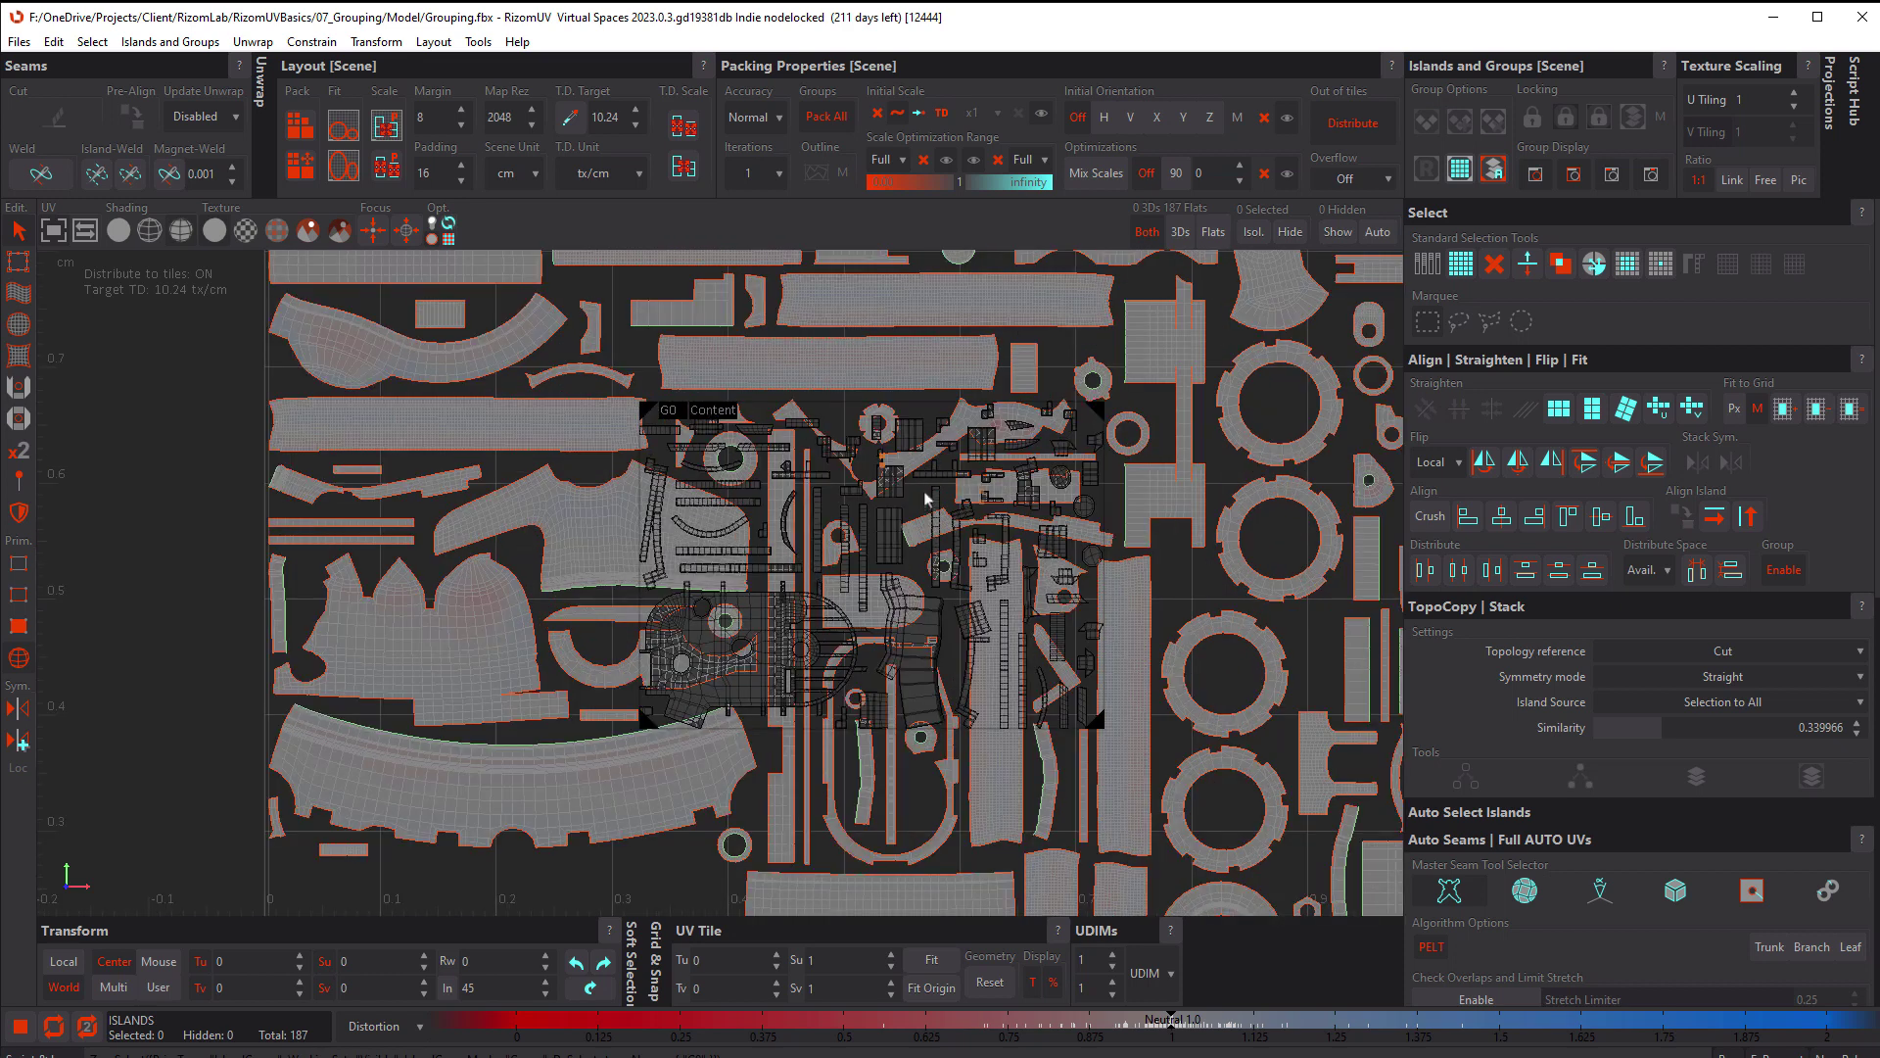
{"action": "scroll", "coordinate": [924, 492], "scroll_direction": "down", "scroll_amount": 2}
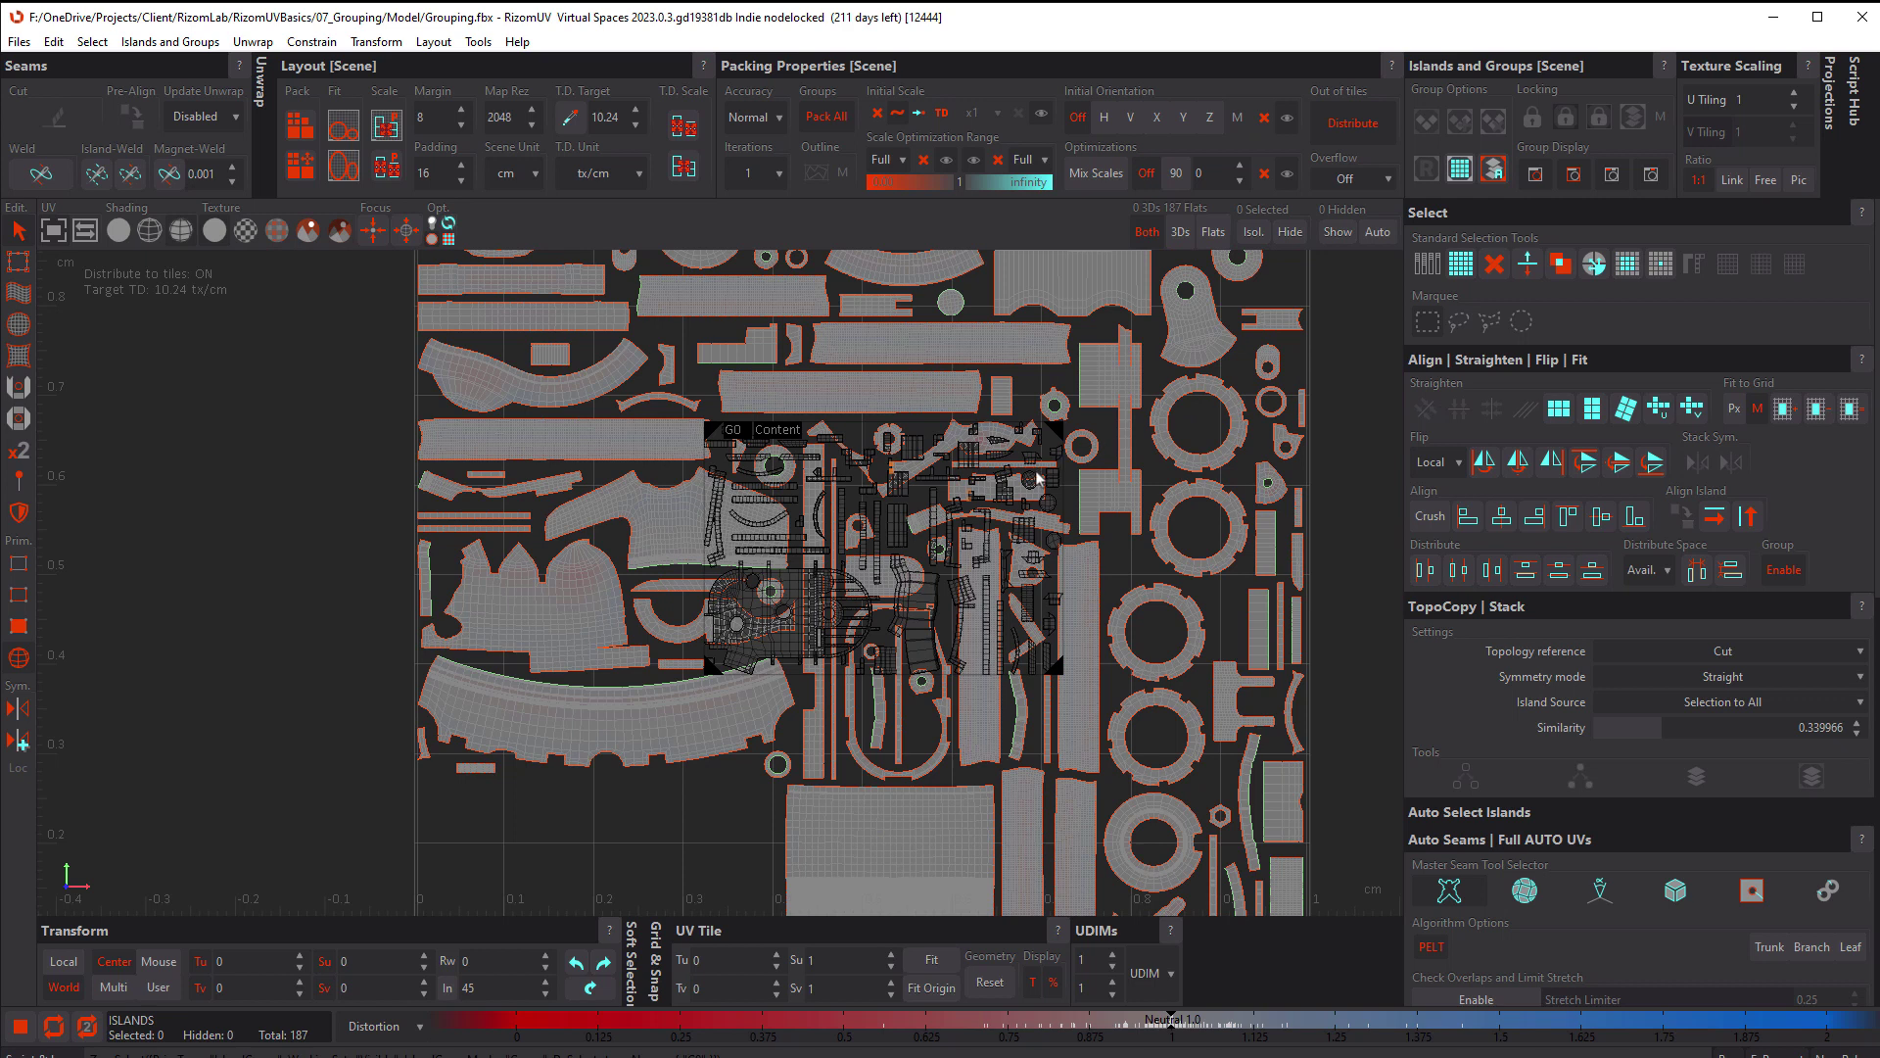
{"action": "key", "text": "p"}
{"action": "key", "text": "p"}
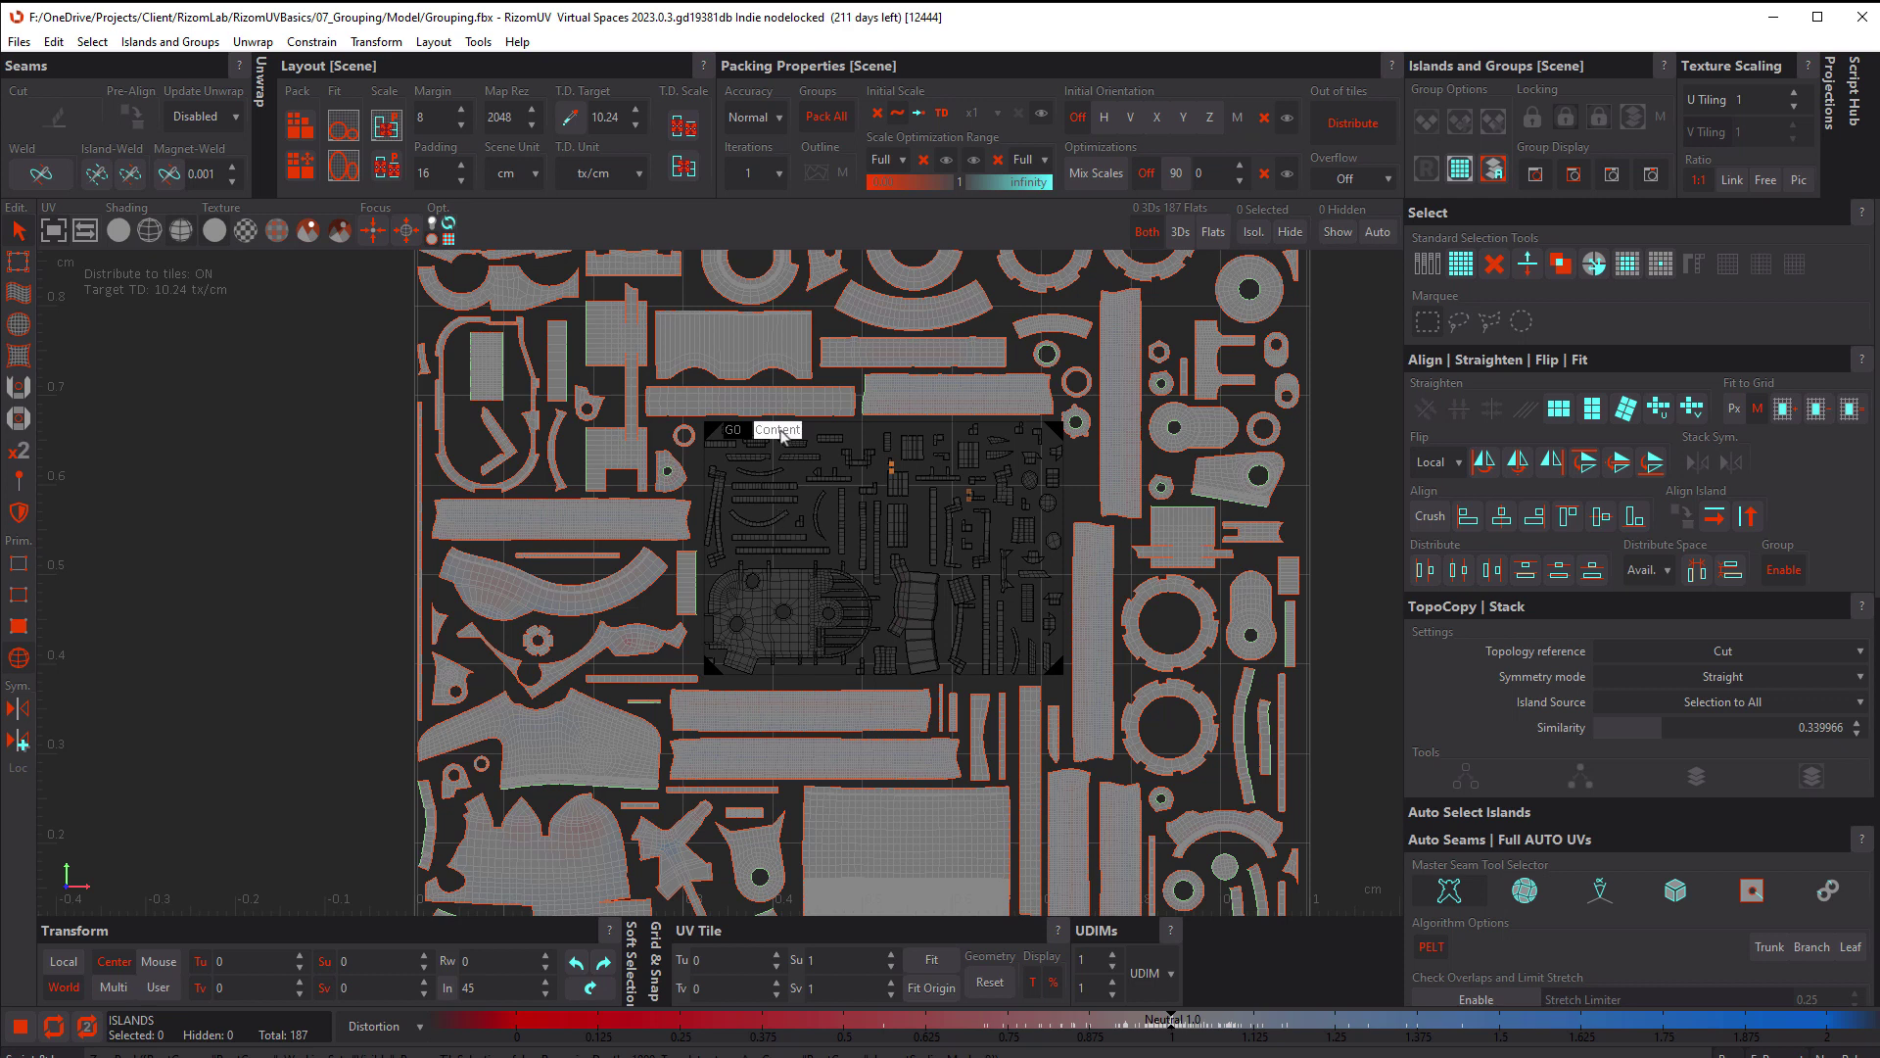
Select the G0 group with its islands, remove its lock, and clear the selection
{"action": "left_click", "coordinate": [780, 431]}
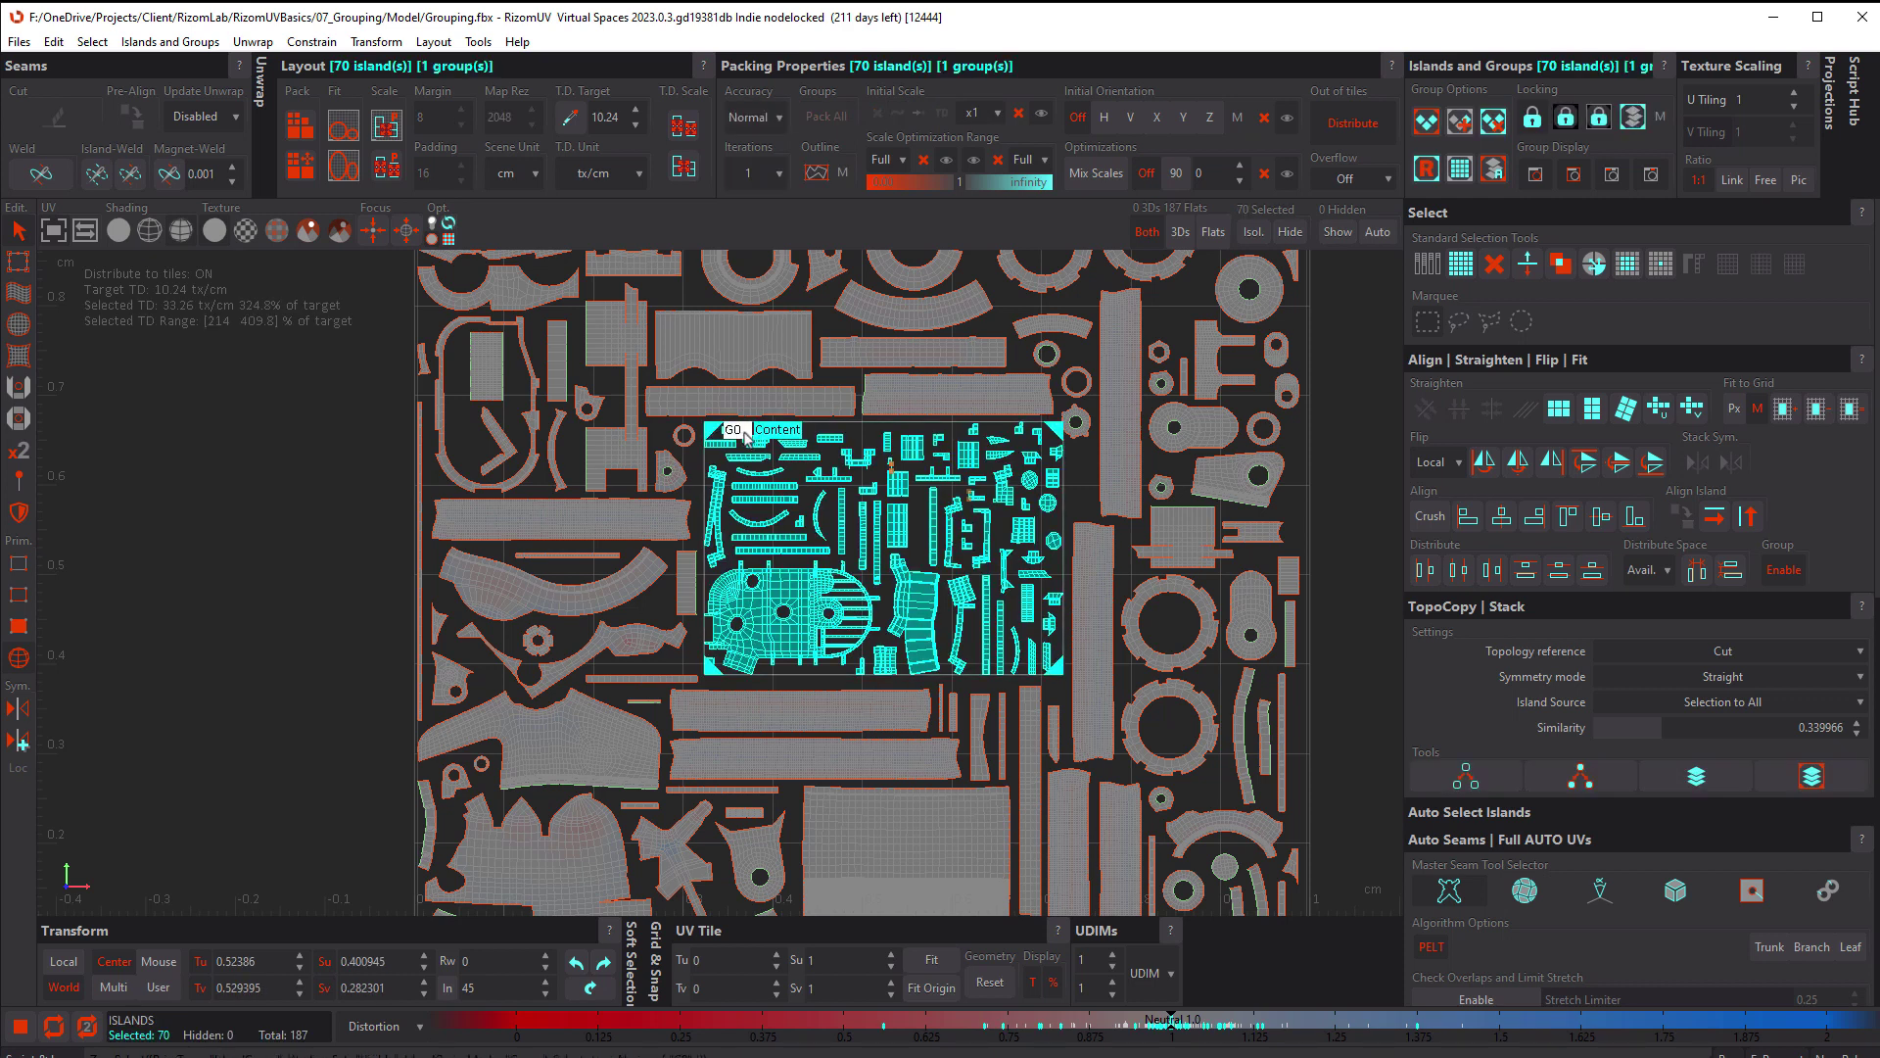
{"action": "left_click", "coordinate": [1532, 119]}
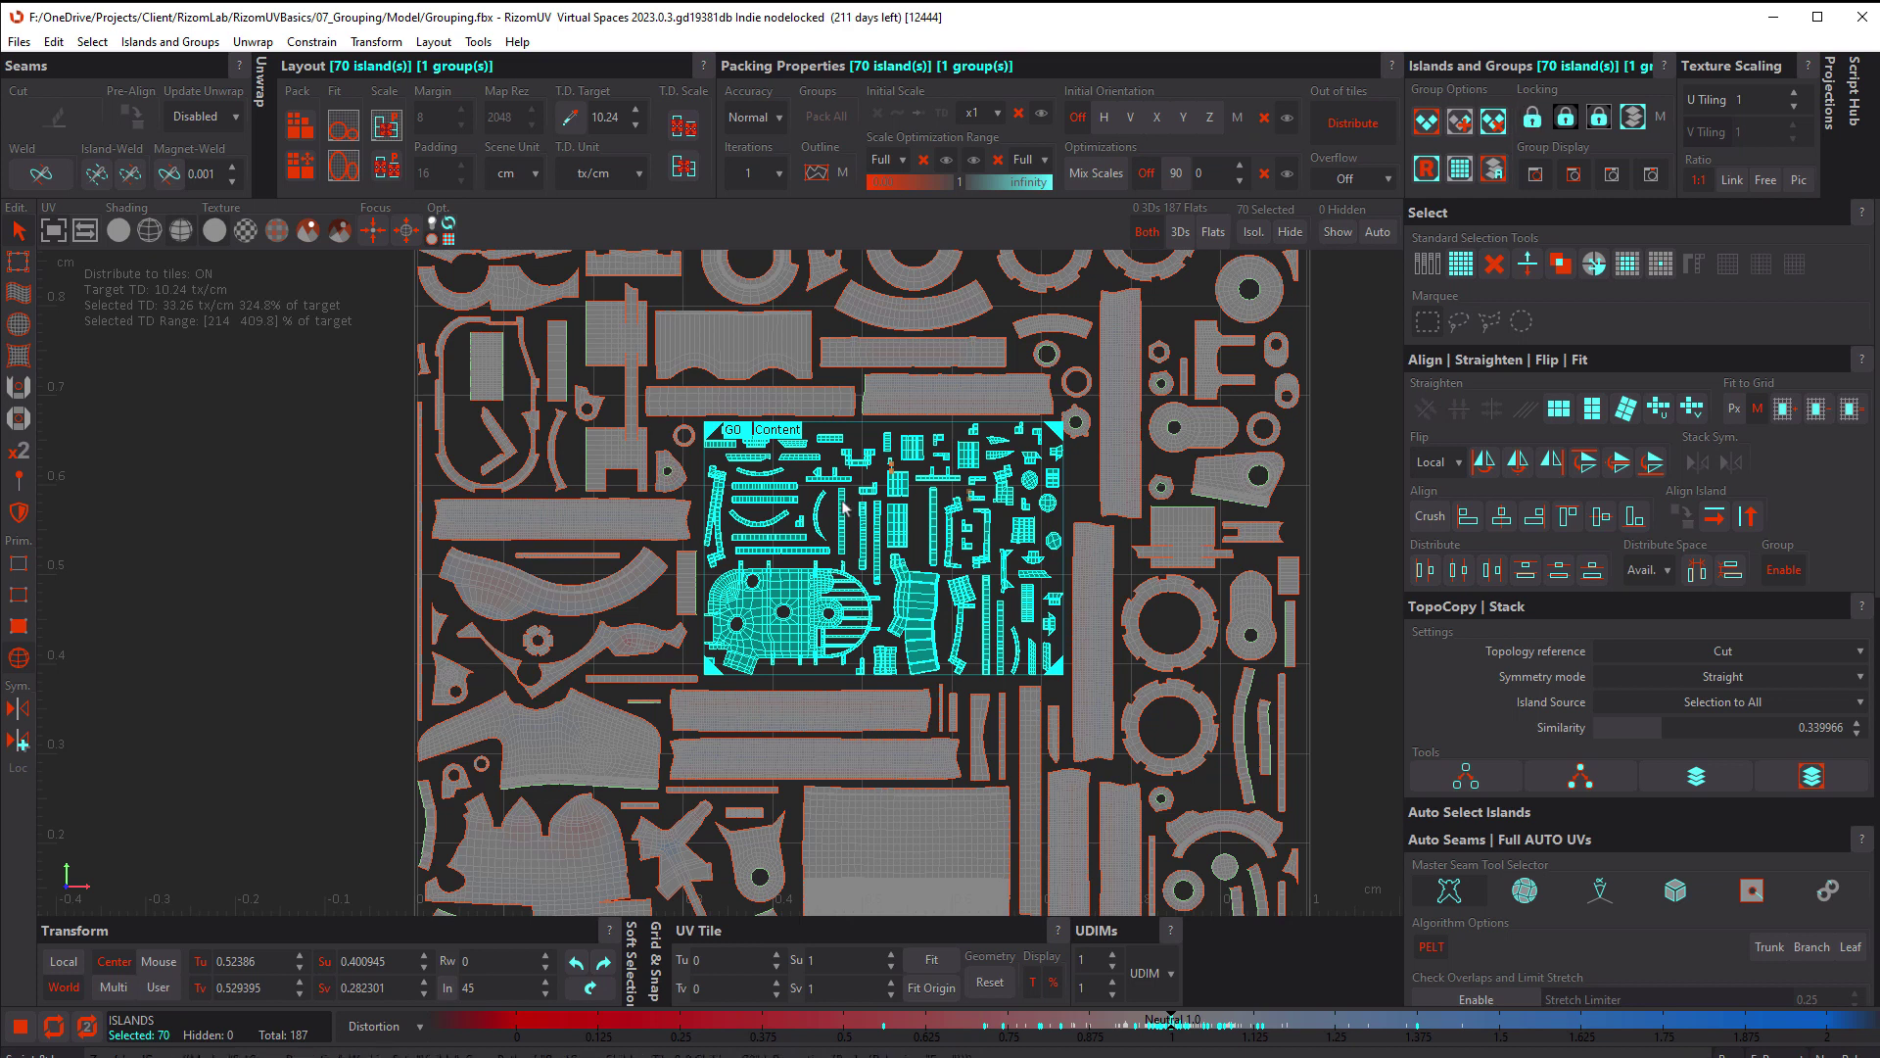
{"action": "middle_click_drag", "start_coordinate": [845, 507], "coordinate": [832, 660]}
{"action": "left_click", "coordinate": [301, 559]}
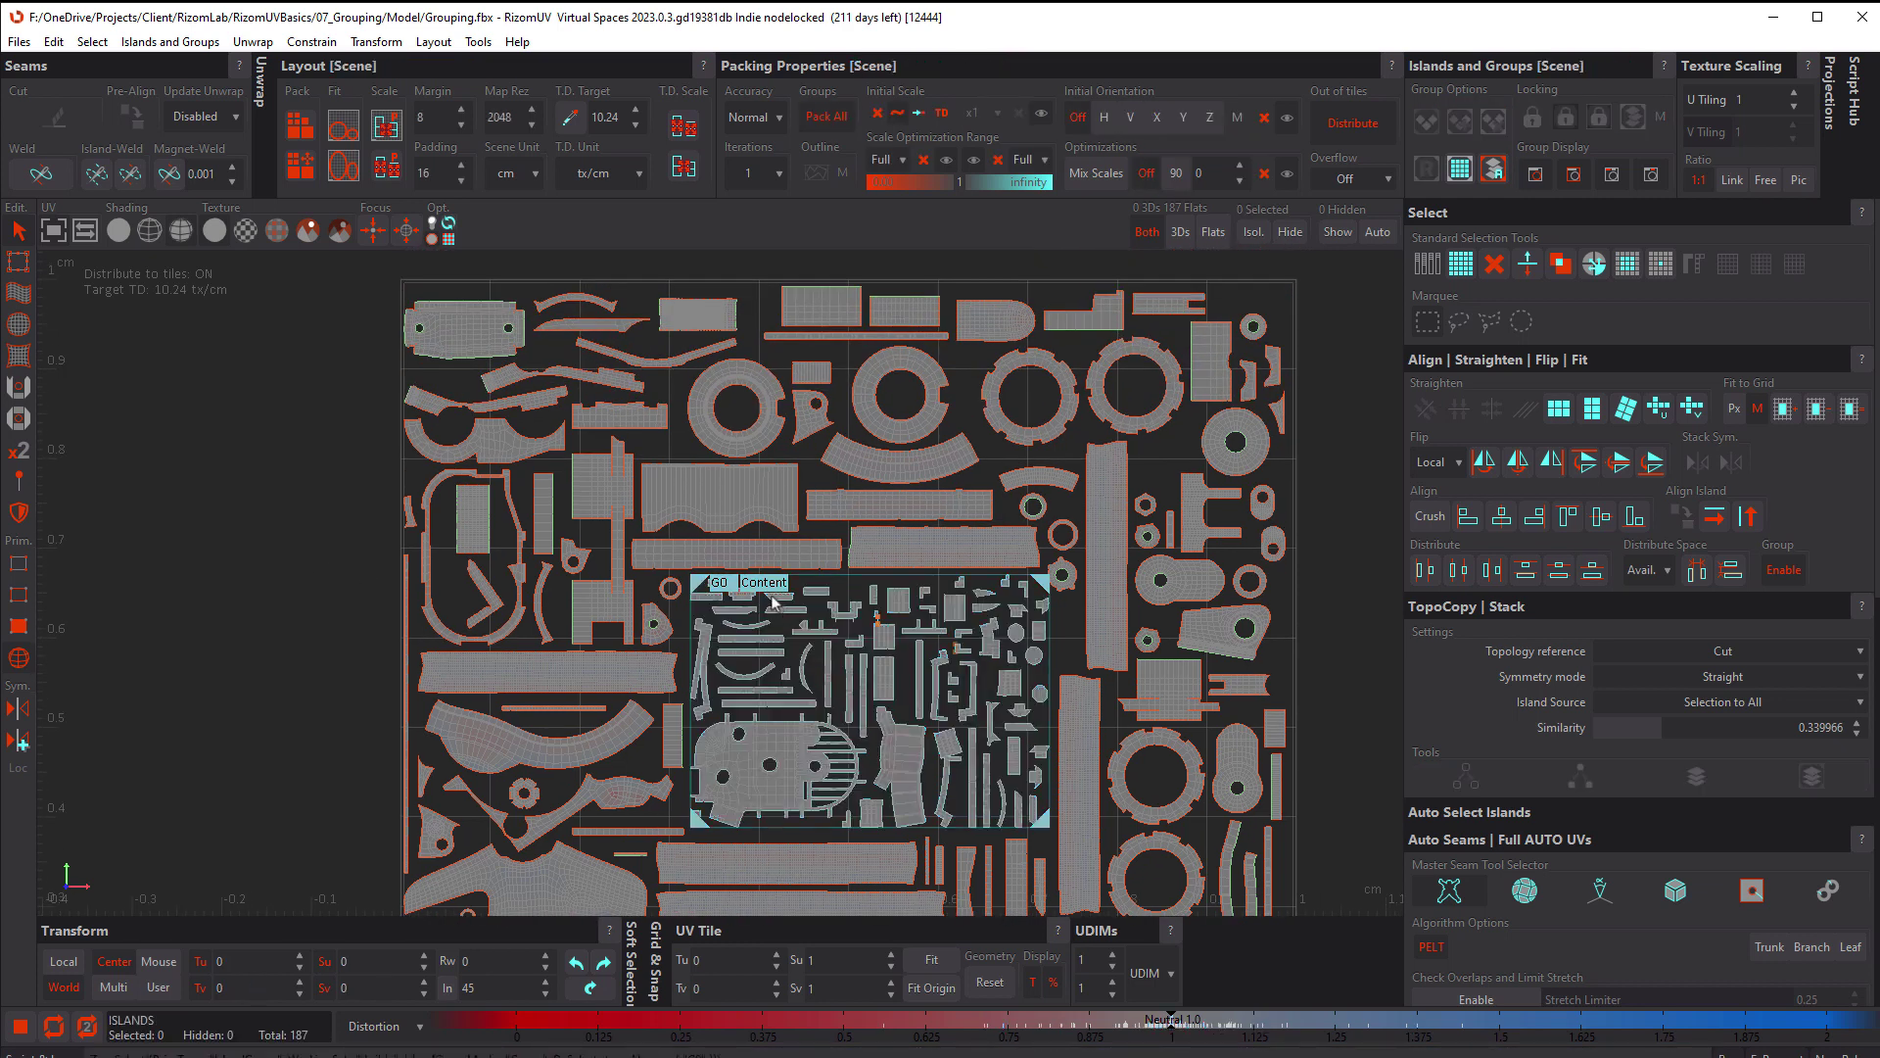
Reshape the G0 box into a wide, shallow strip across the tile's upper edge, and apply Locked Frame to the group
{"action": "left_click_drag", "start_coordinate": [697, 579], "coordinate": [456, 318]}
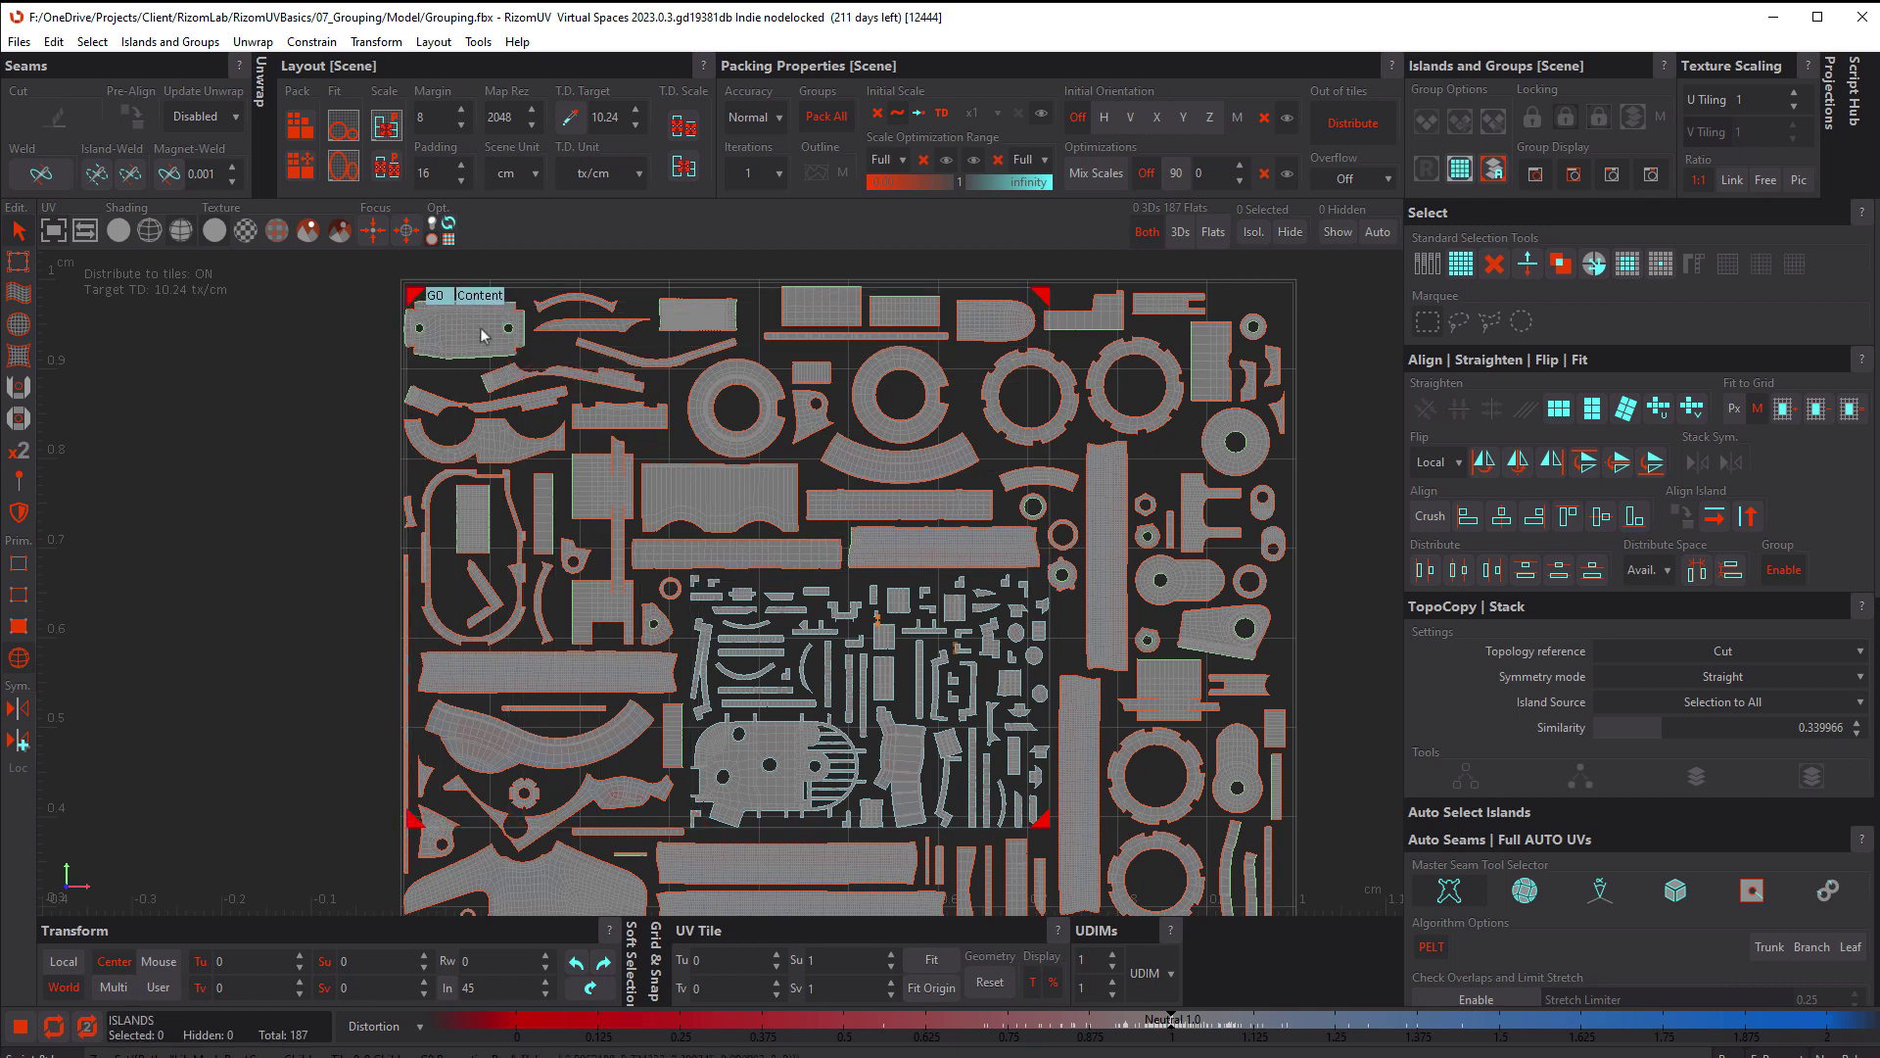
{"action": "left_click_drag", "start_coordinate": [1040, 819], "coordinate": [1286, 494]}
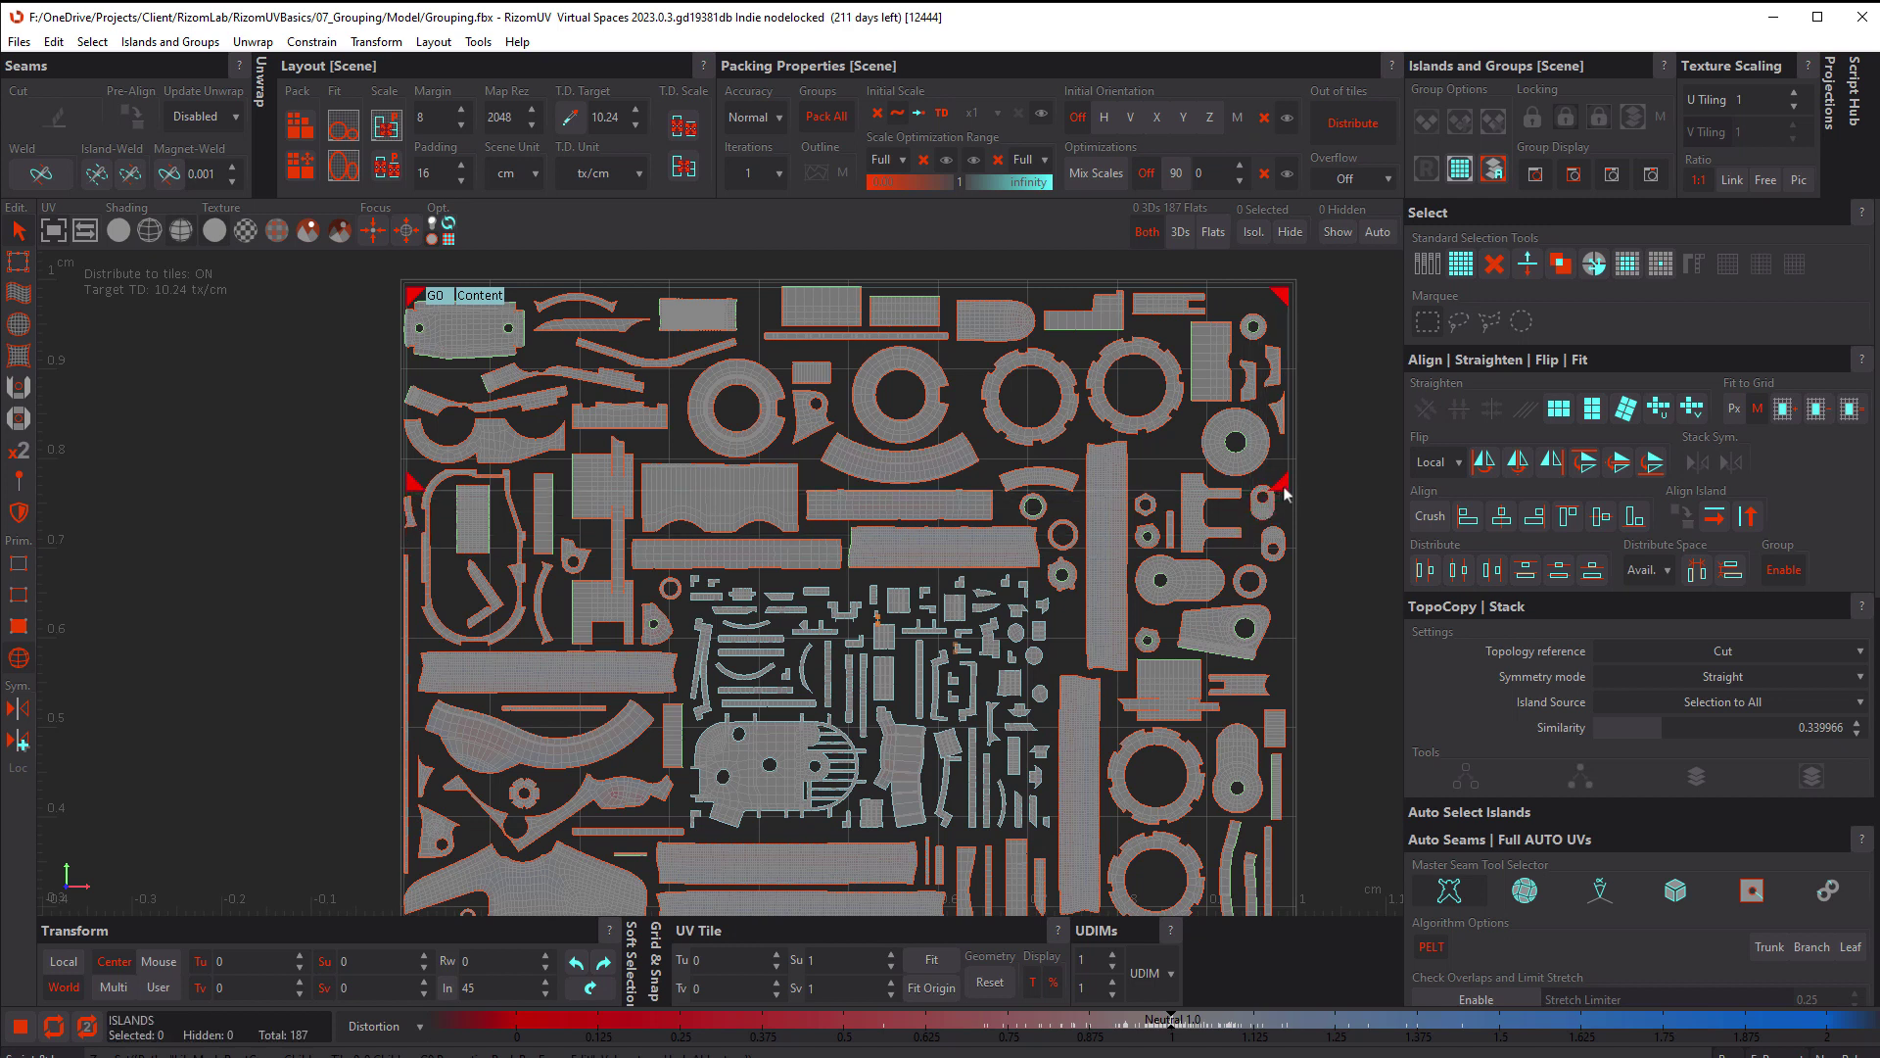
{"action": "left_click", "coordinate": [438, 295]}
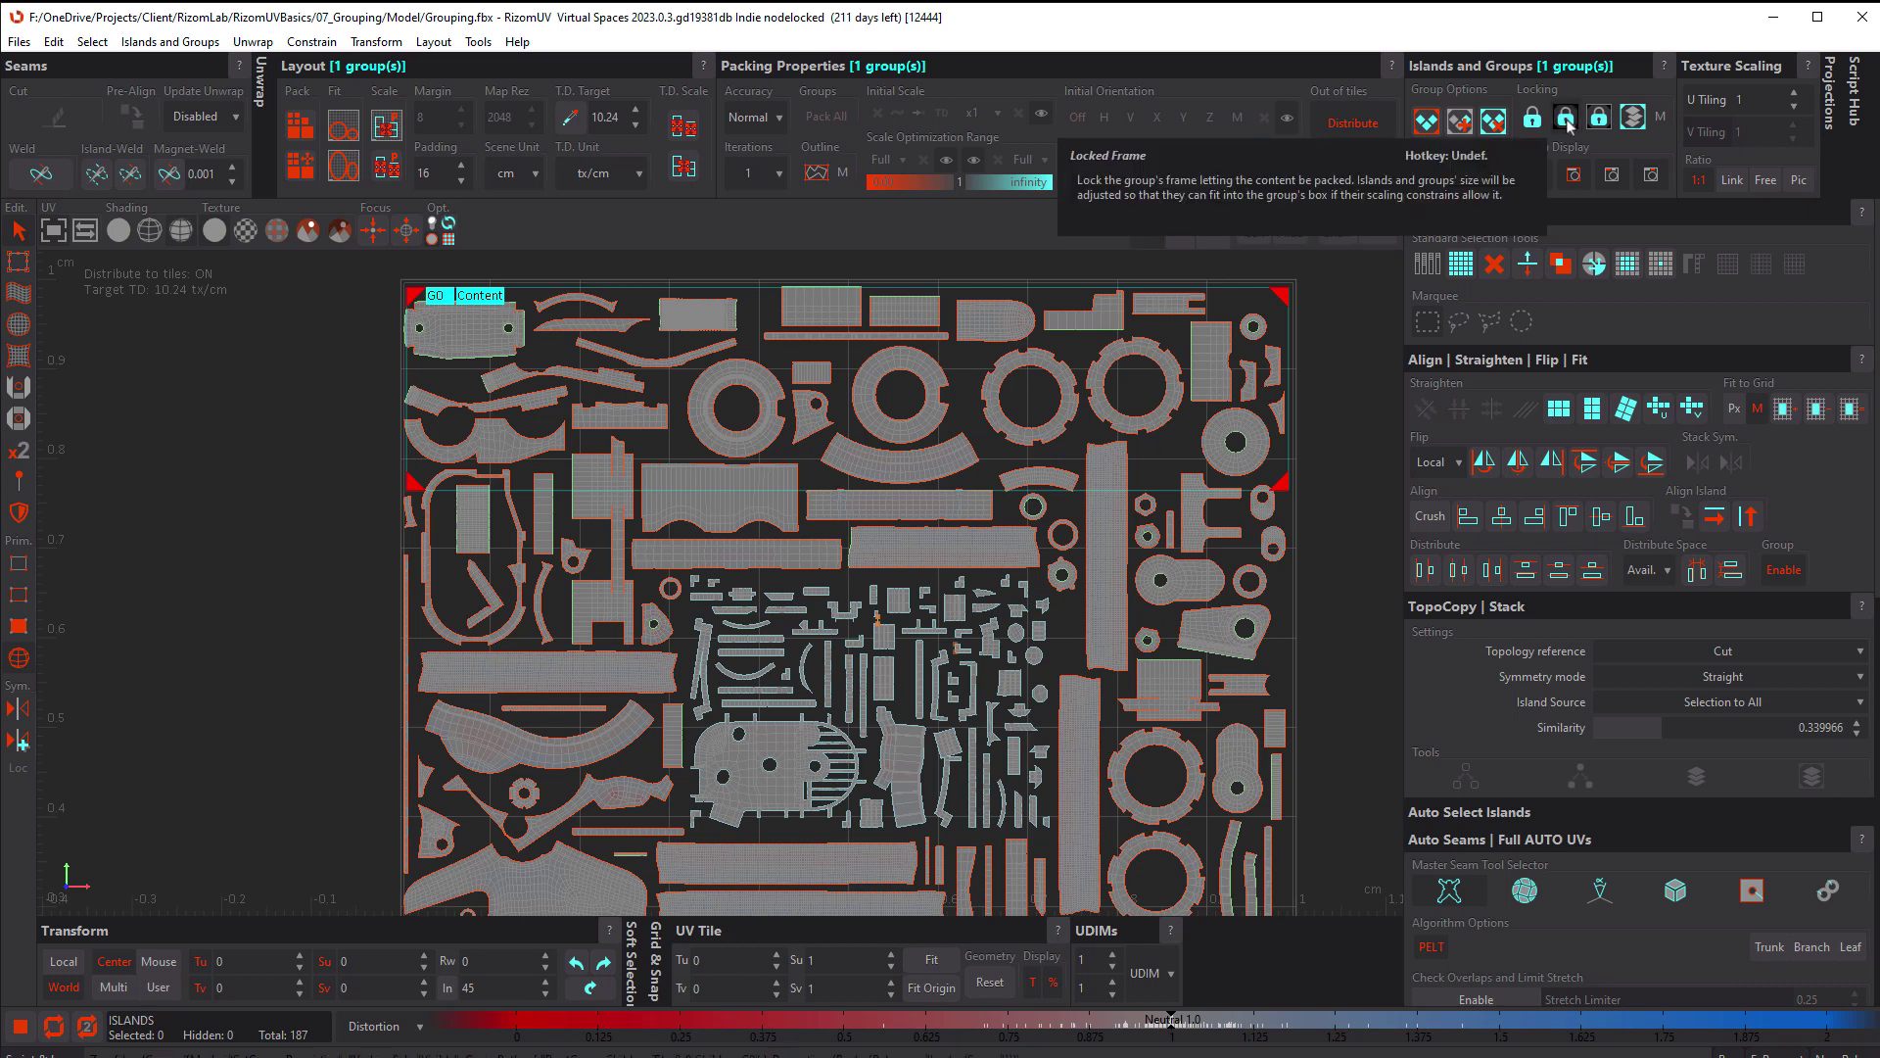
{"action": "left_click", "coordinate": [1365, 315]}
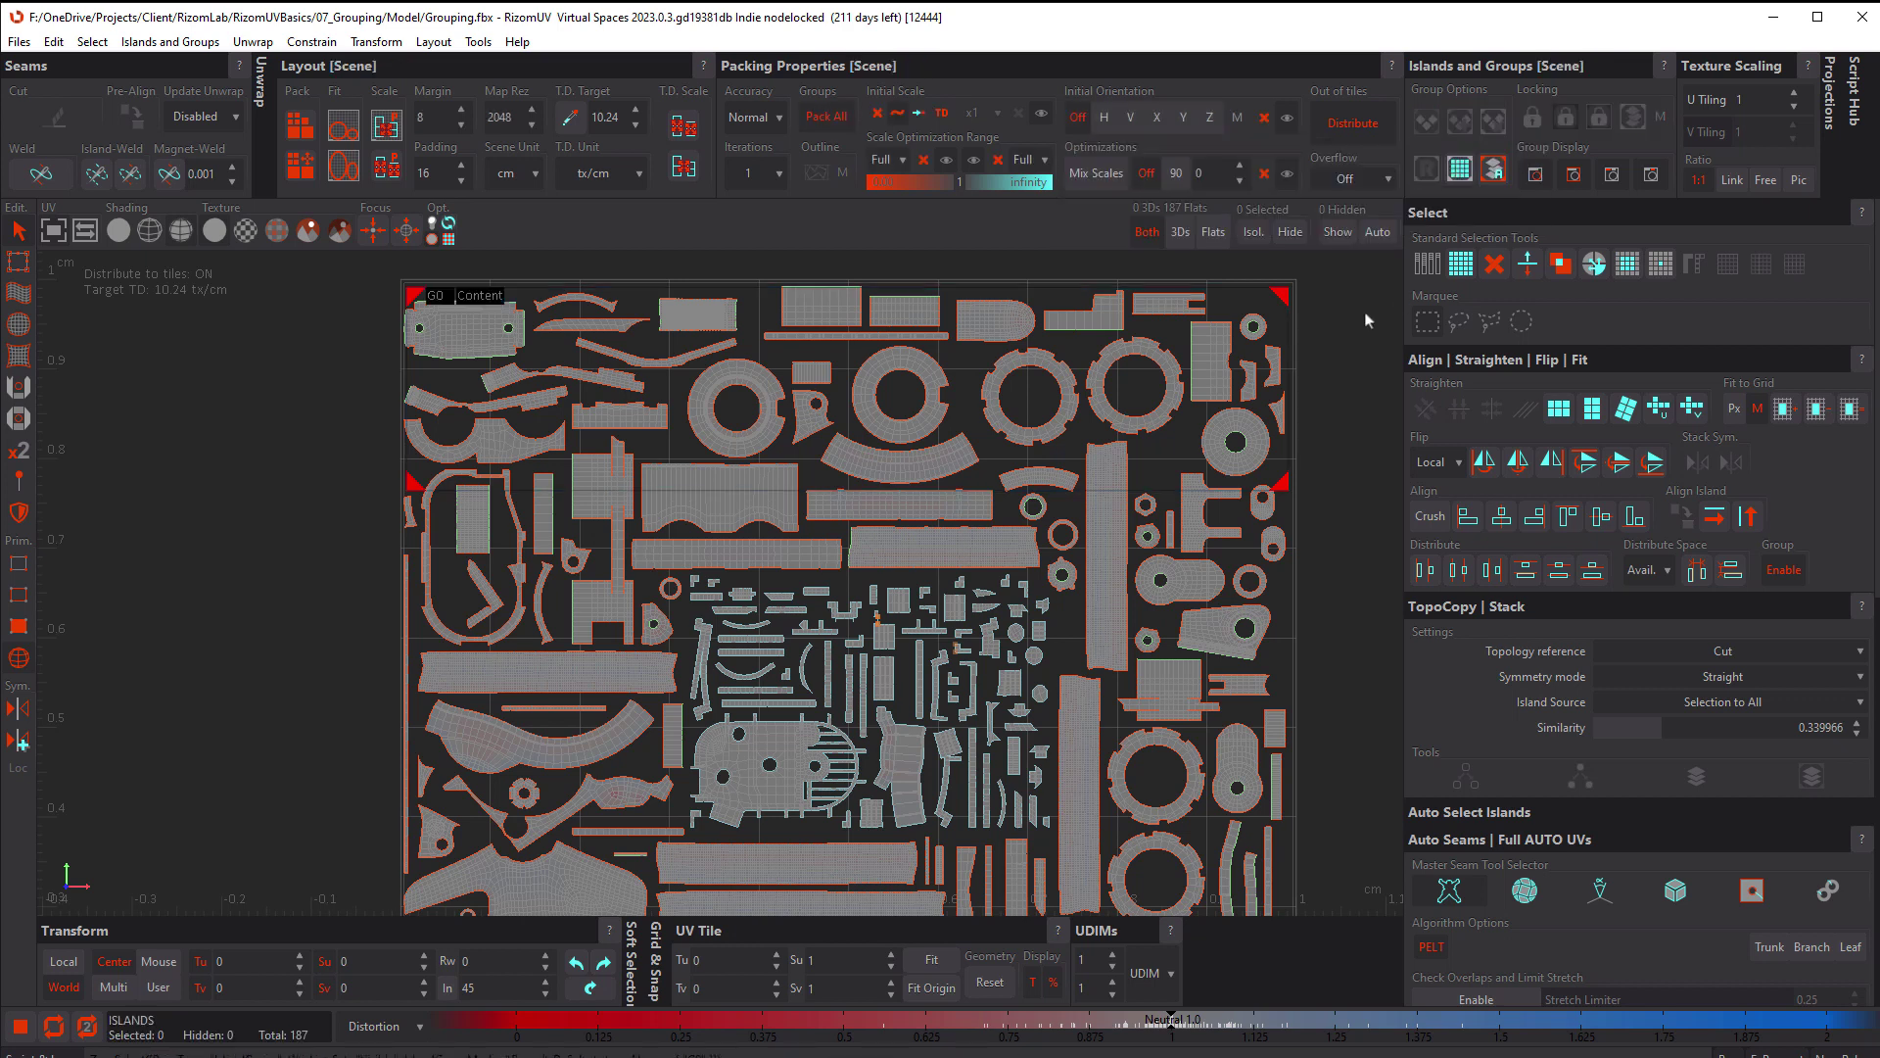
Repack all islands with the locked frame, and inspect the small rounded island at the group's lower edge
{"action": "key", "text": "p"}
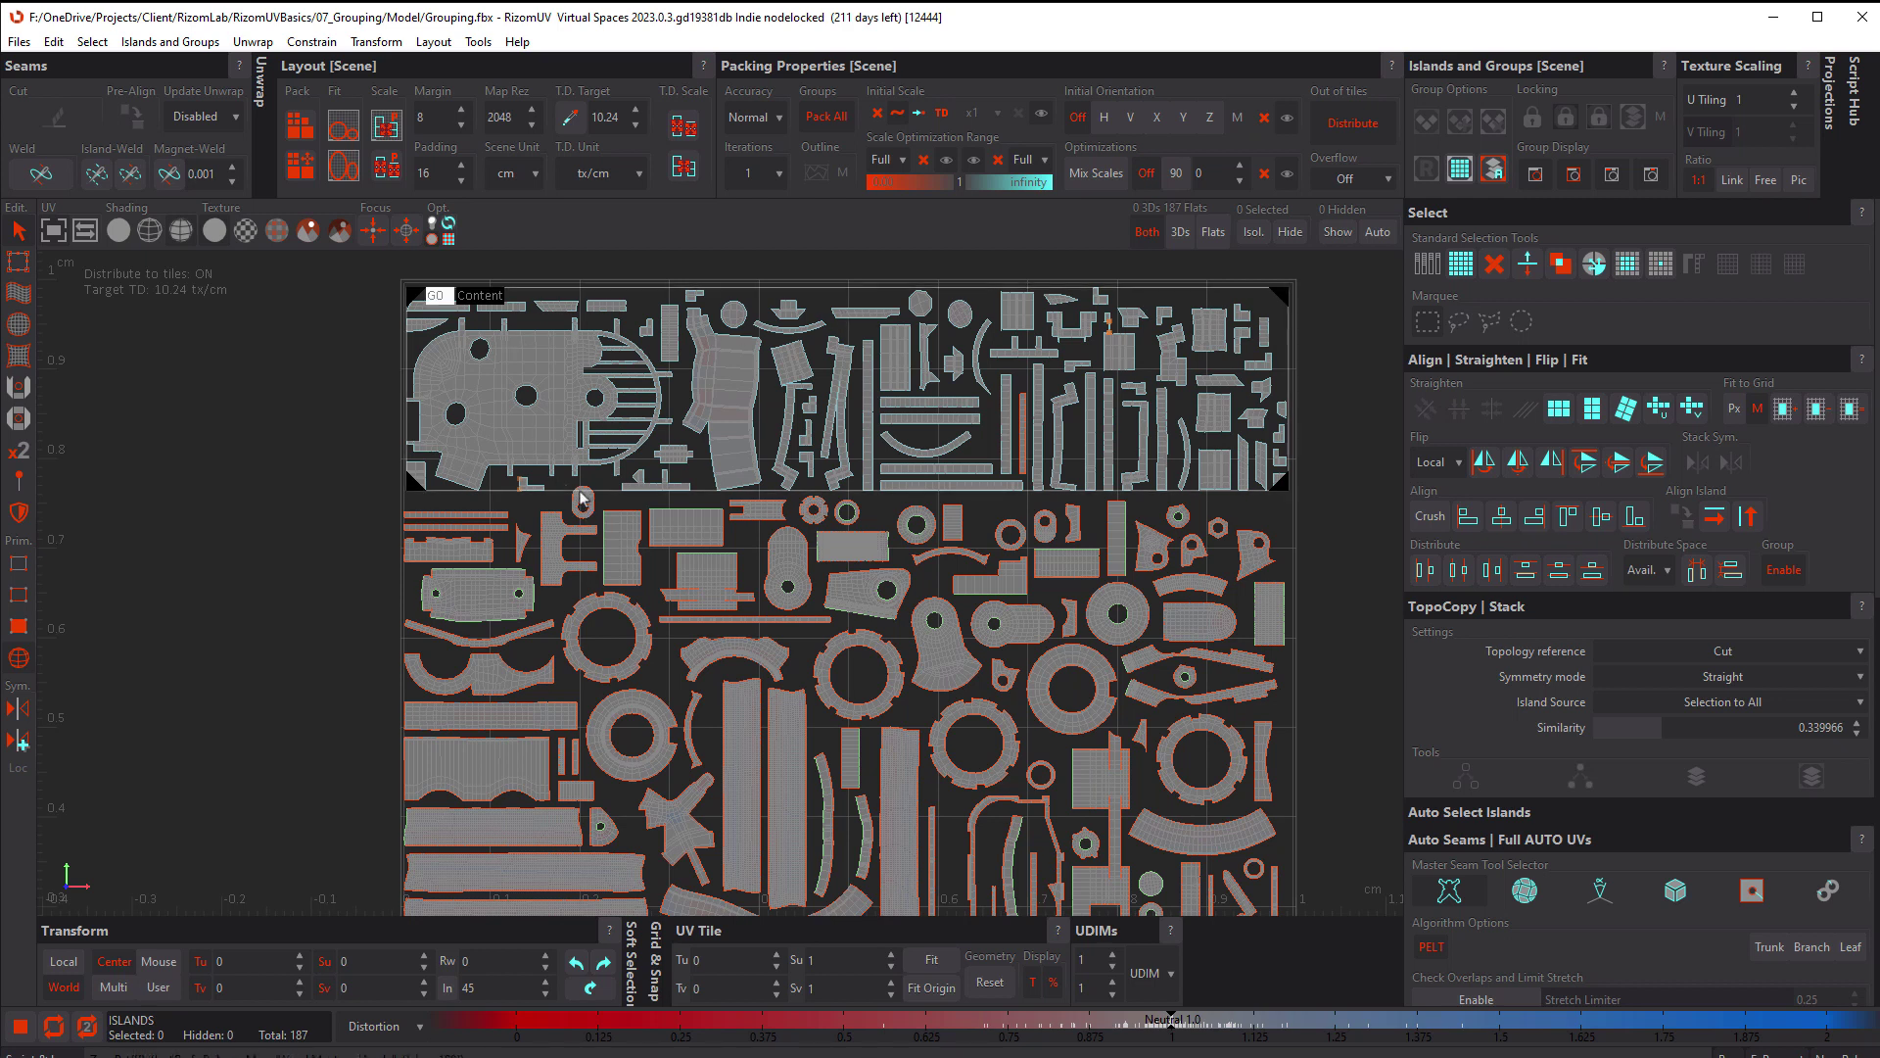
{"action": "scroll", "coordinate": [580, 497], "scroll_direction": "up", "scroll_amount": 5}
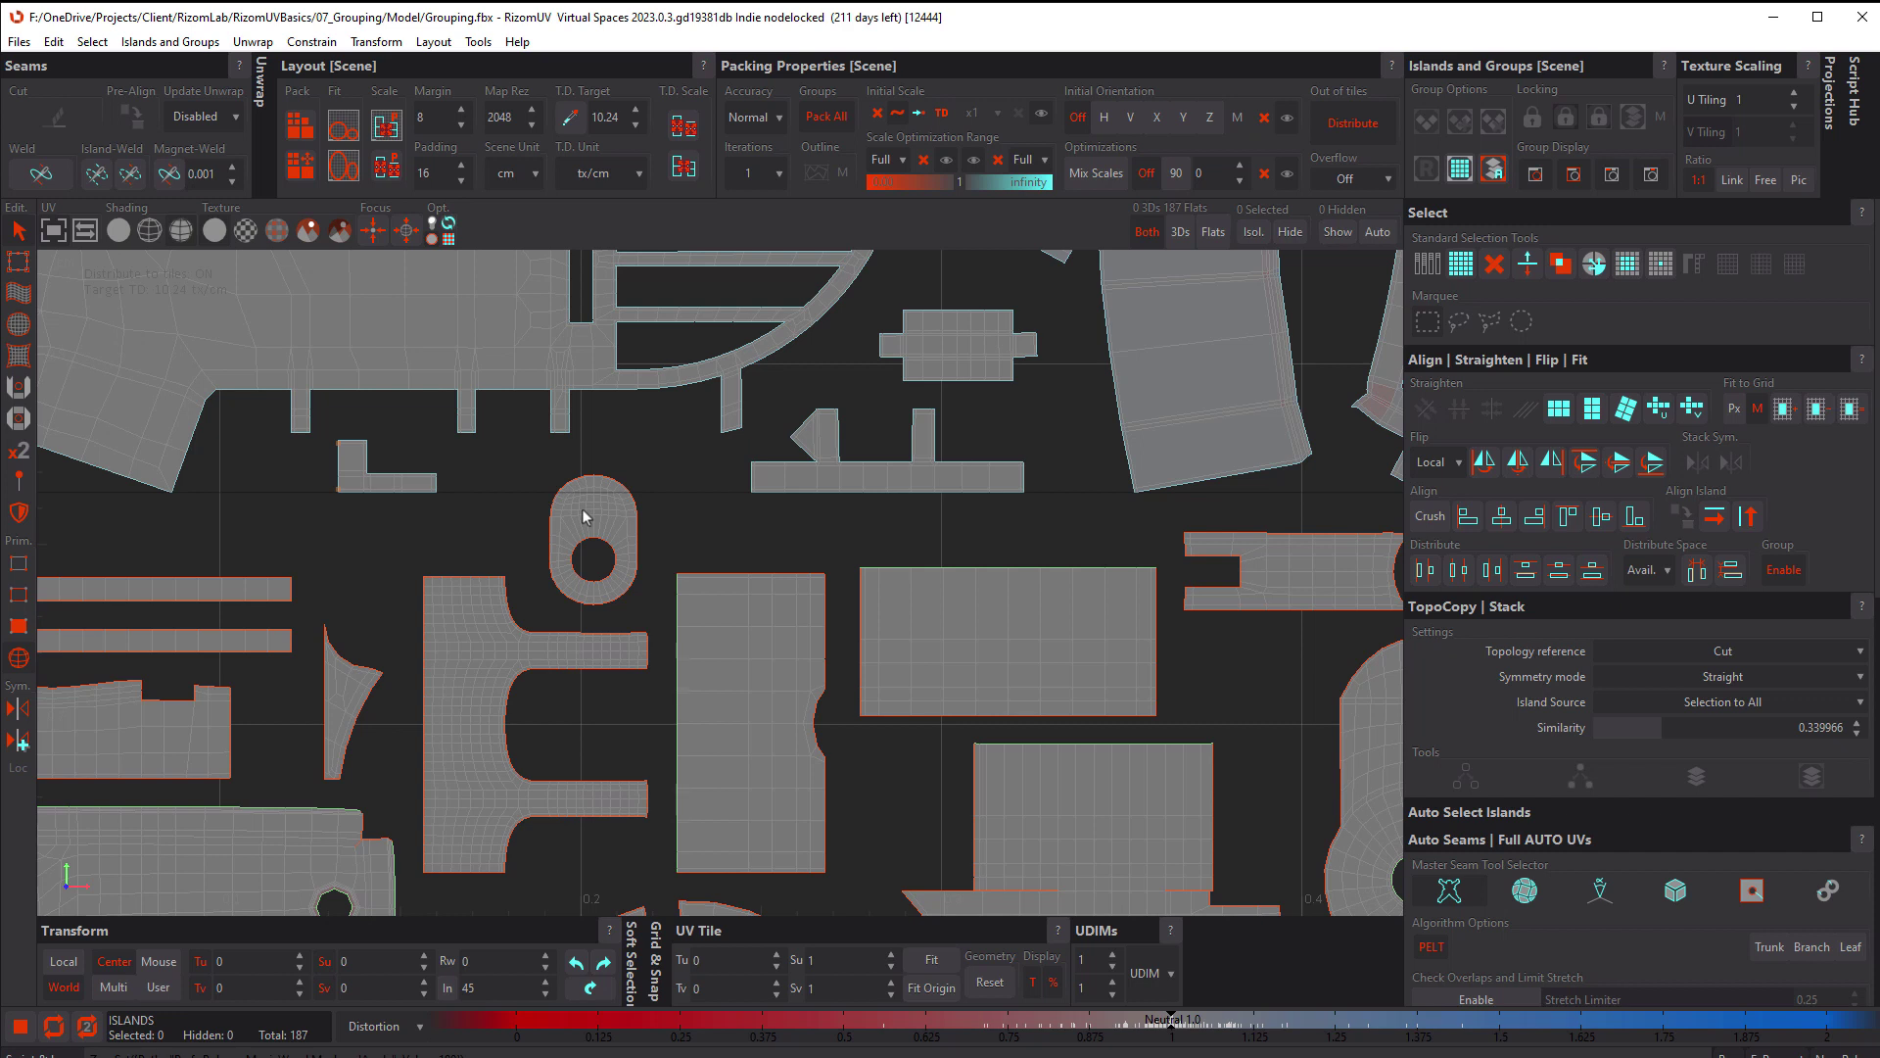
{"action": "scroll", "coordinate": [582, 508], "scroll_direction": "down", "scroll_amount": 10}
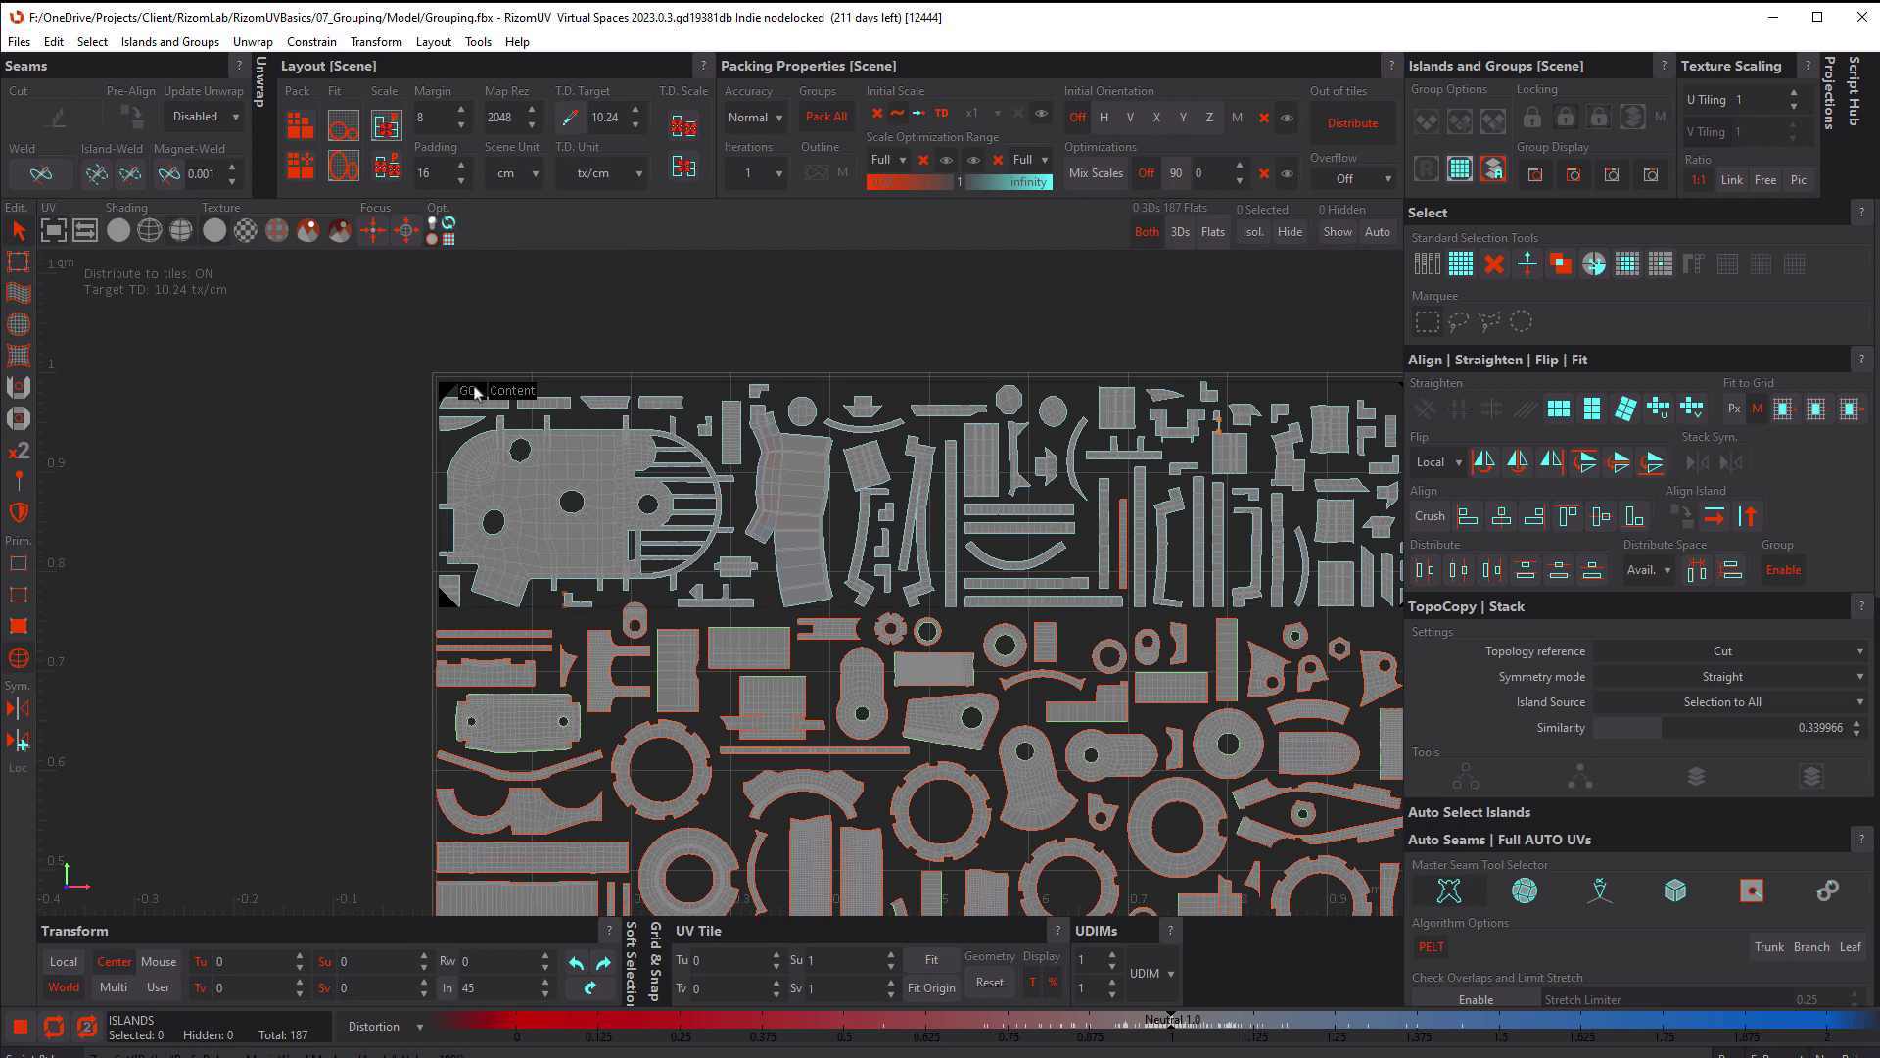
Set the G0 group's packing outline to Box, and repack the layout
{"action": "left_click", "coordinate": [471, 389]}
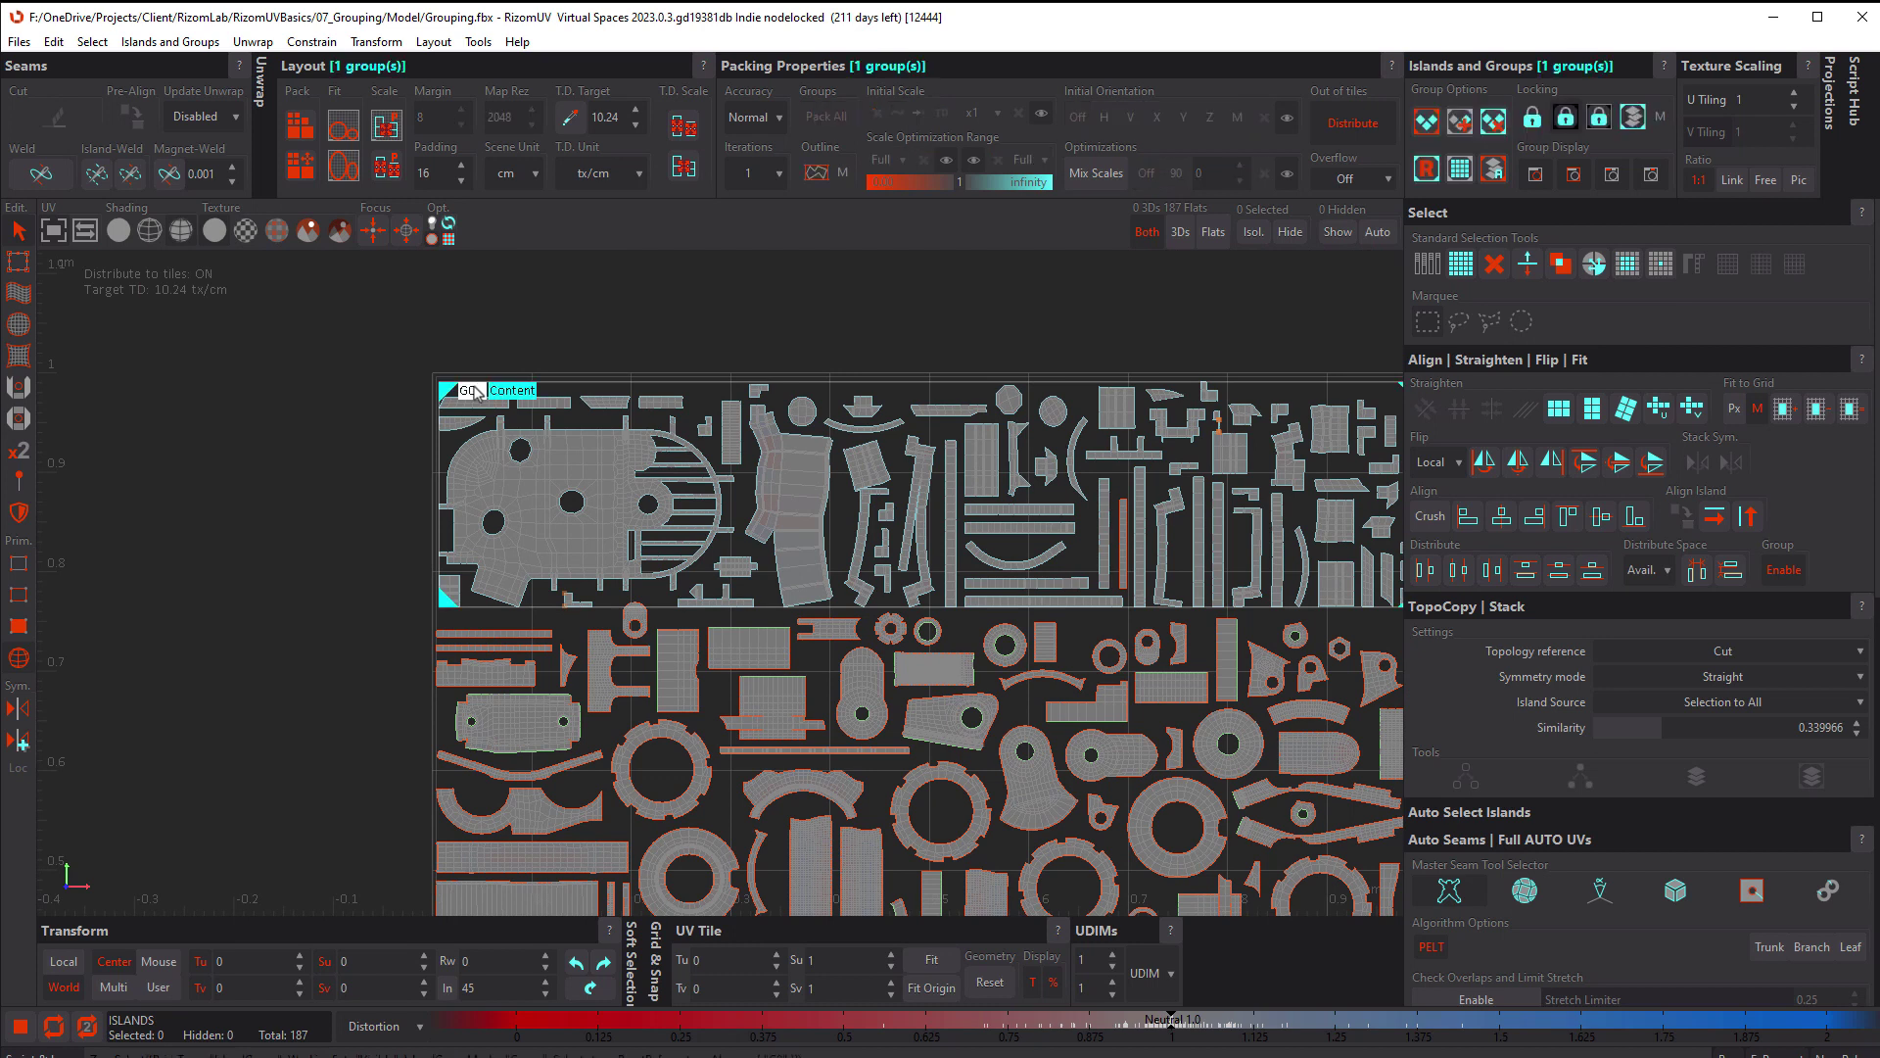
{"action": "left_click", "coordinate": [822, 174]}
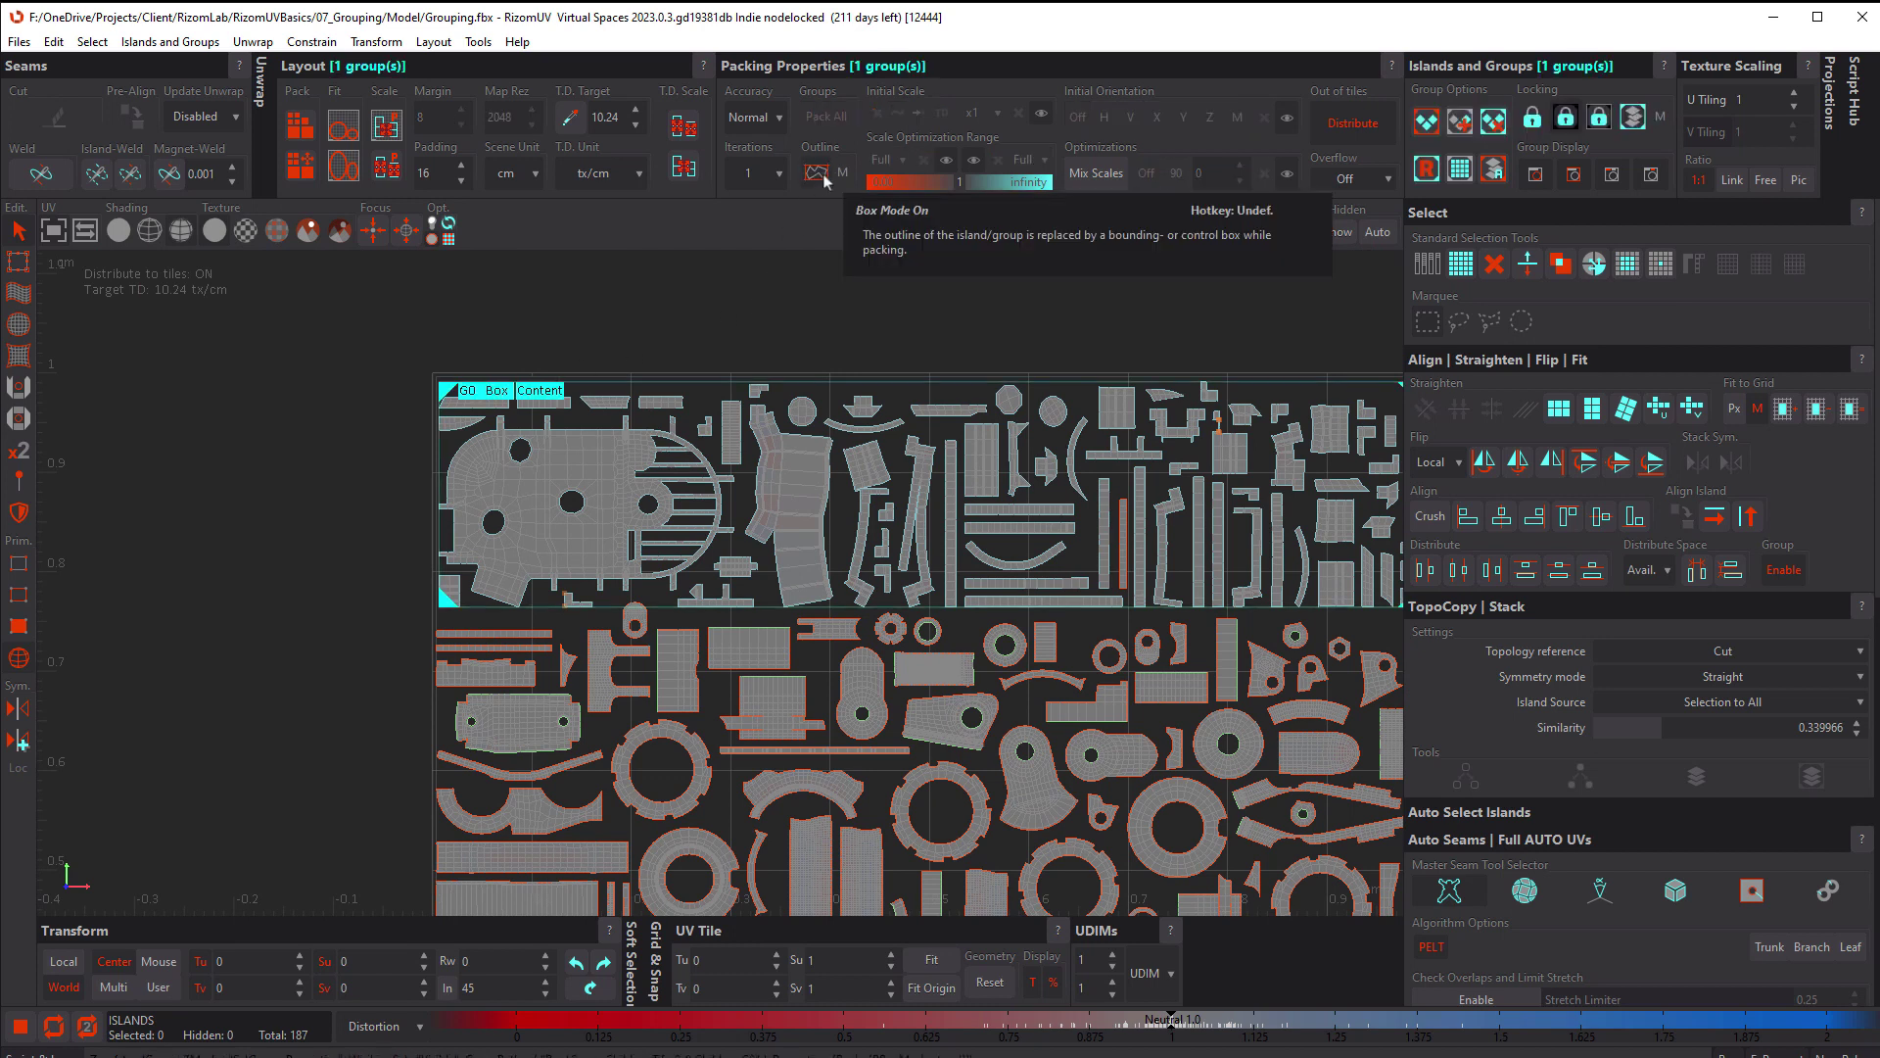
{"action": "left_click", "coordinate": [768, 317]}
{"action": "key", "text": "p"}
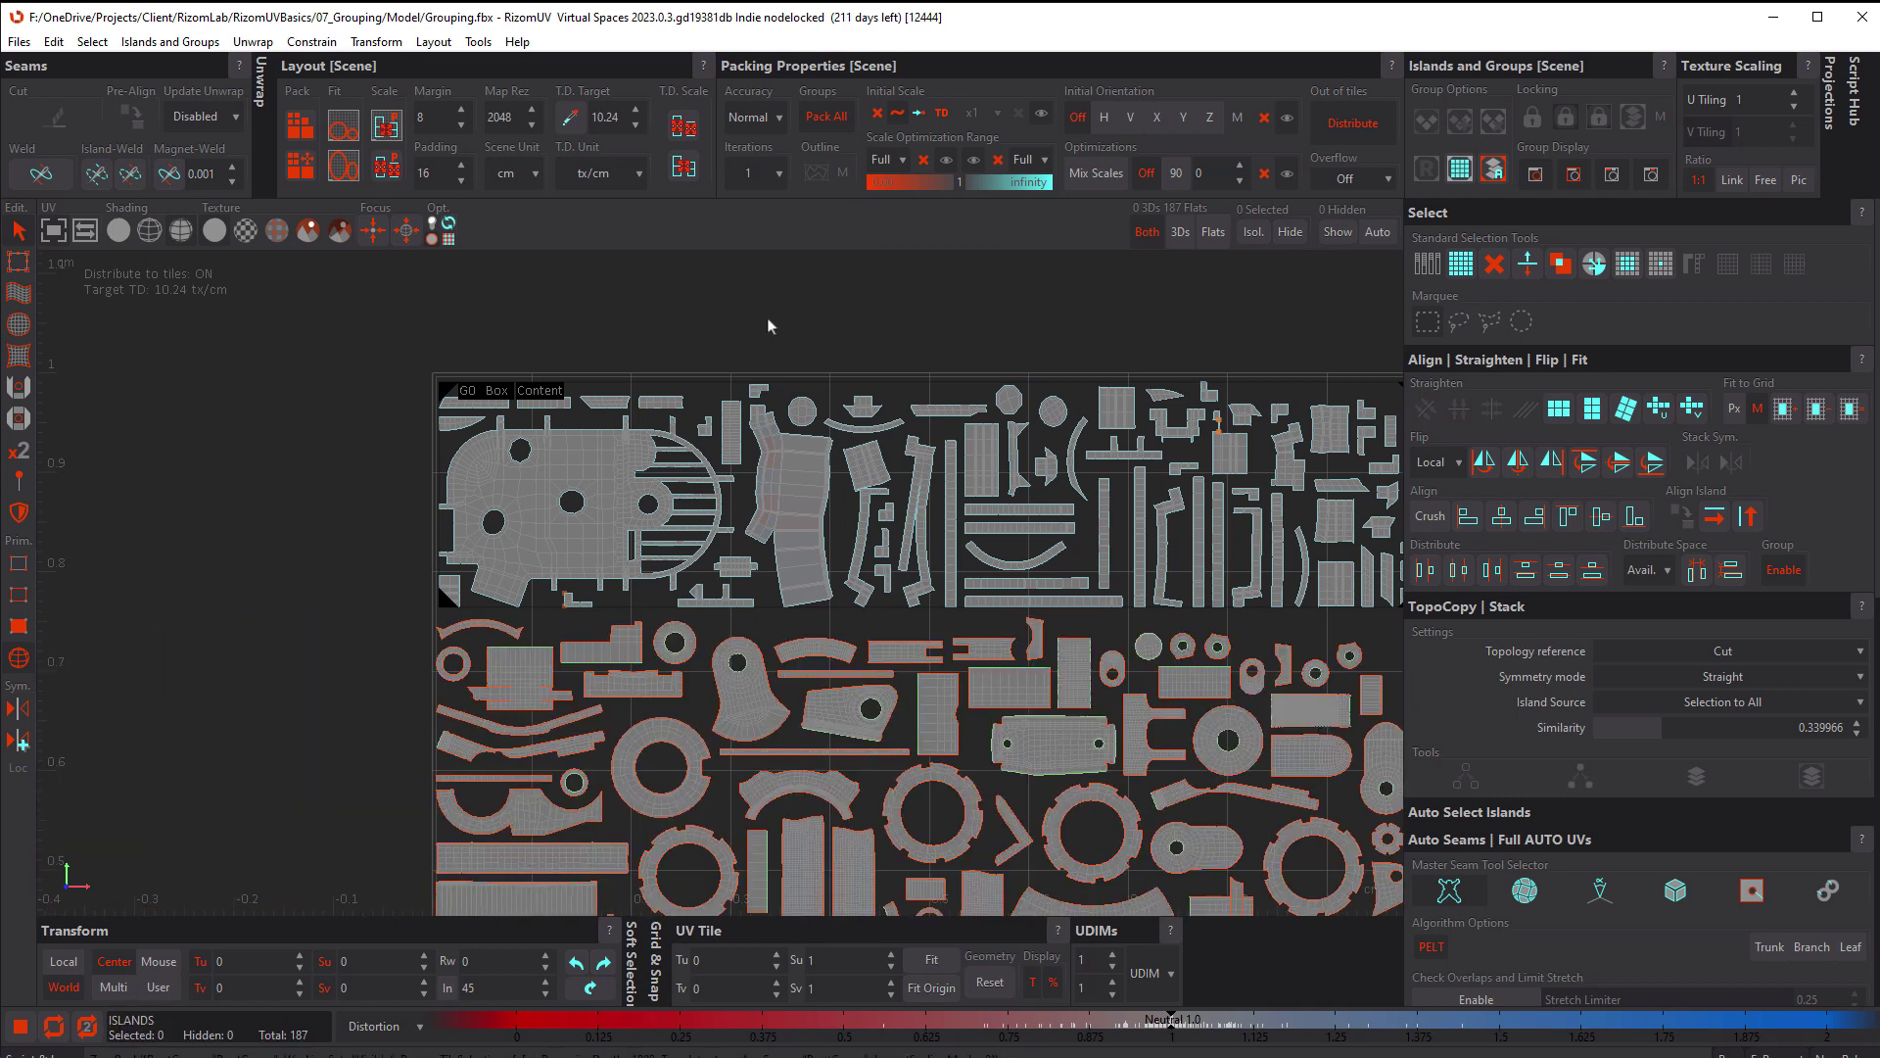
Set the G0 group's packing outline to Border
{"action": "middle_click_drag", "start_coordinate": [1006, 707], "coordinate": [965, 521]}
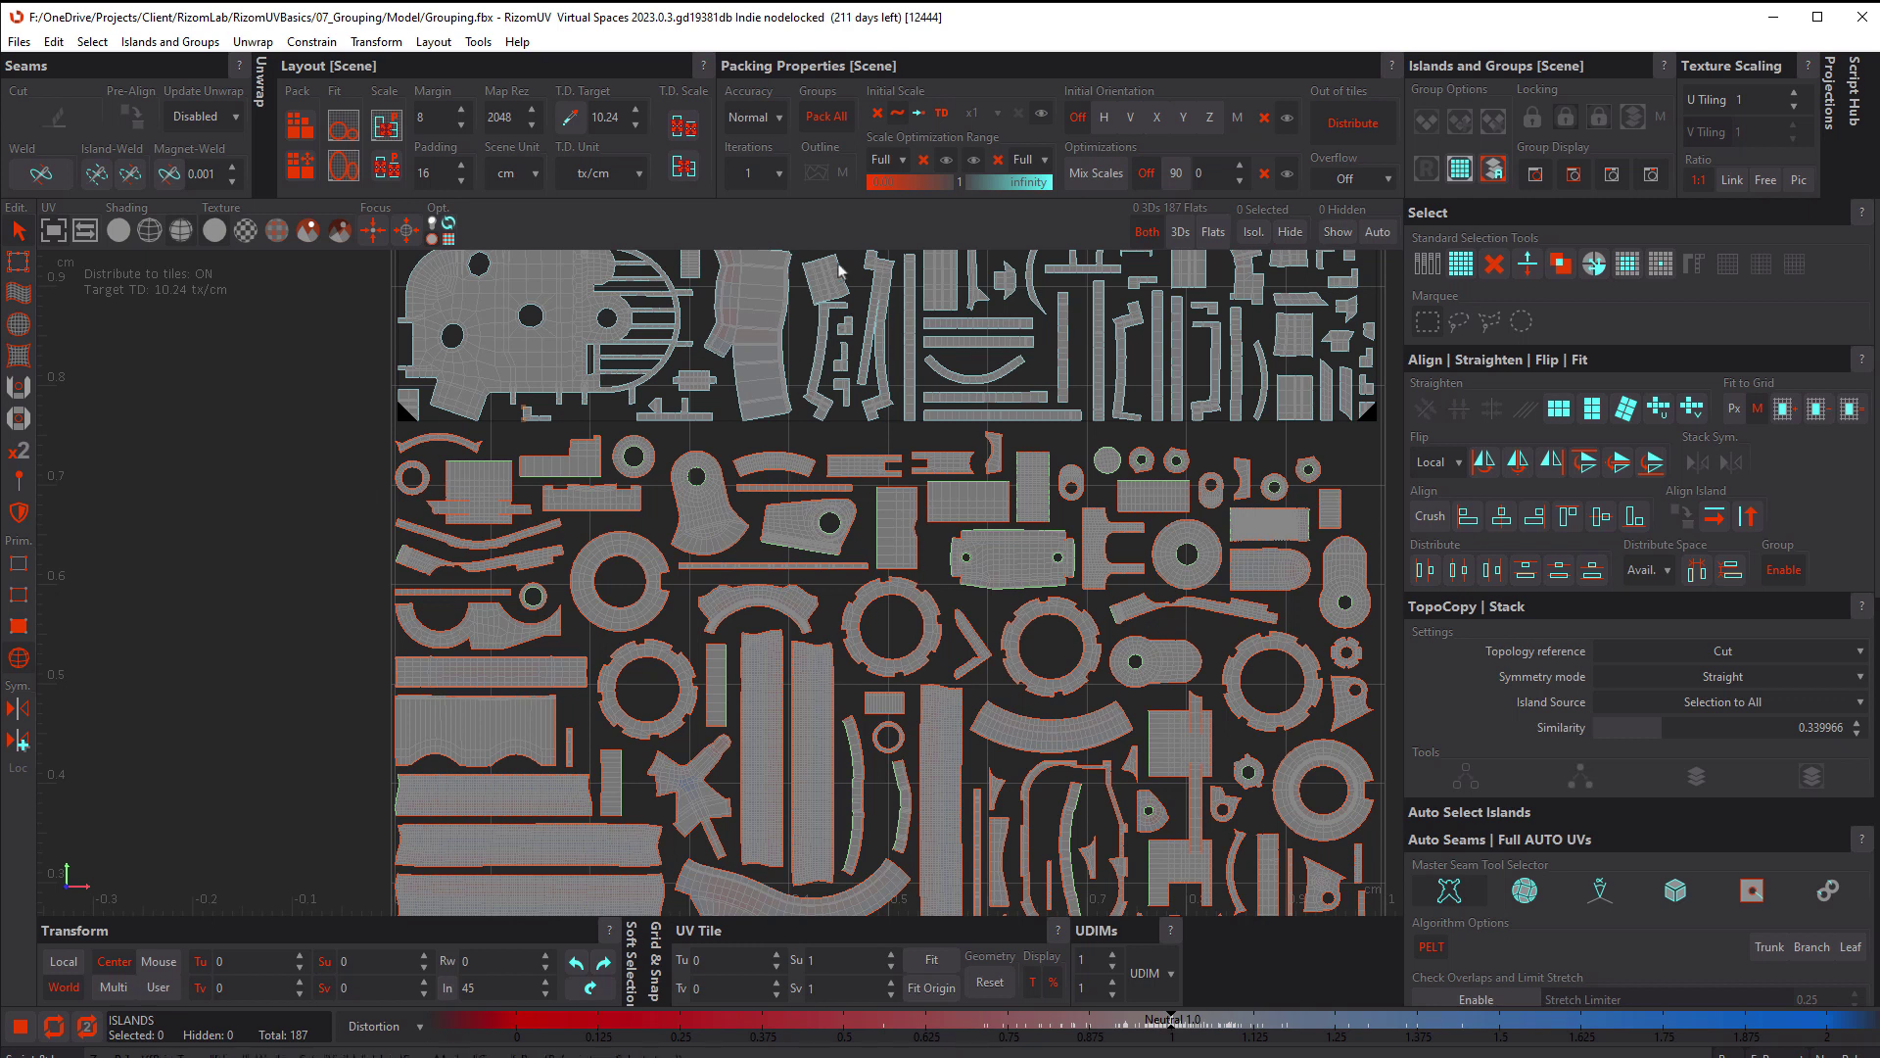
{"action": "middle_click_drag", "start_coordinate": [731, 334], "coordinate": [742, 540]}
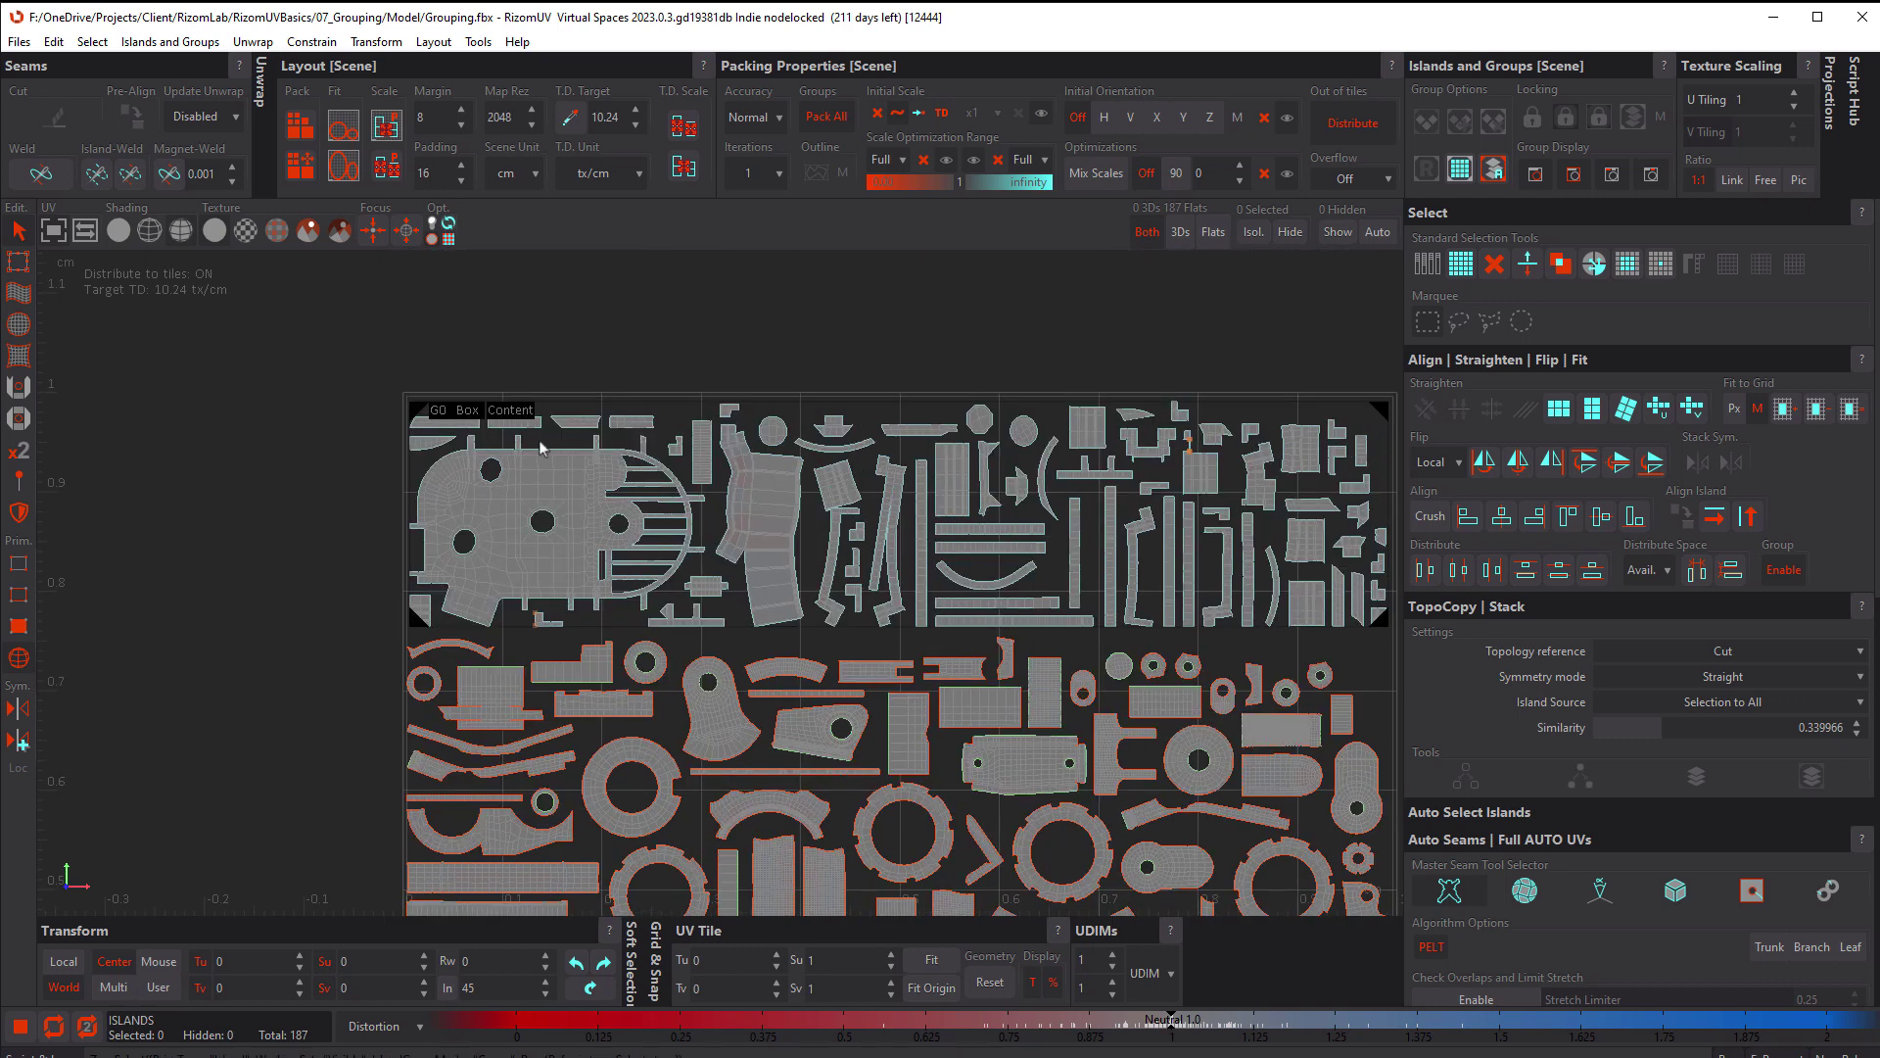
{"action": "left_click", "coordinate": [465, 412]}
{"action": "left_click", "coordinate": [818, 175]}
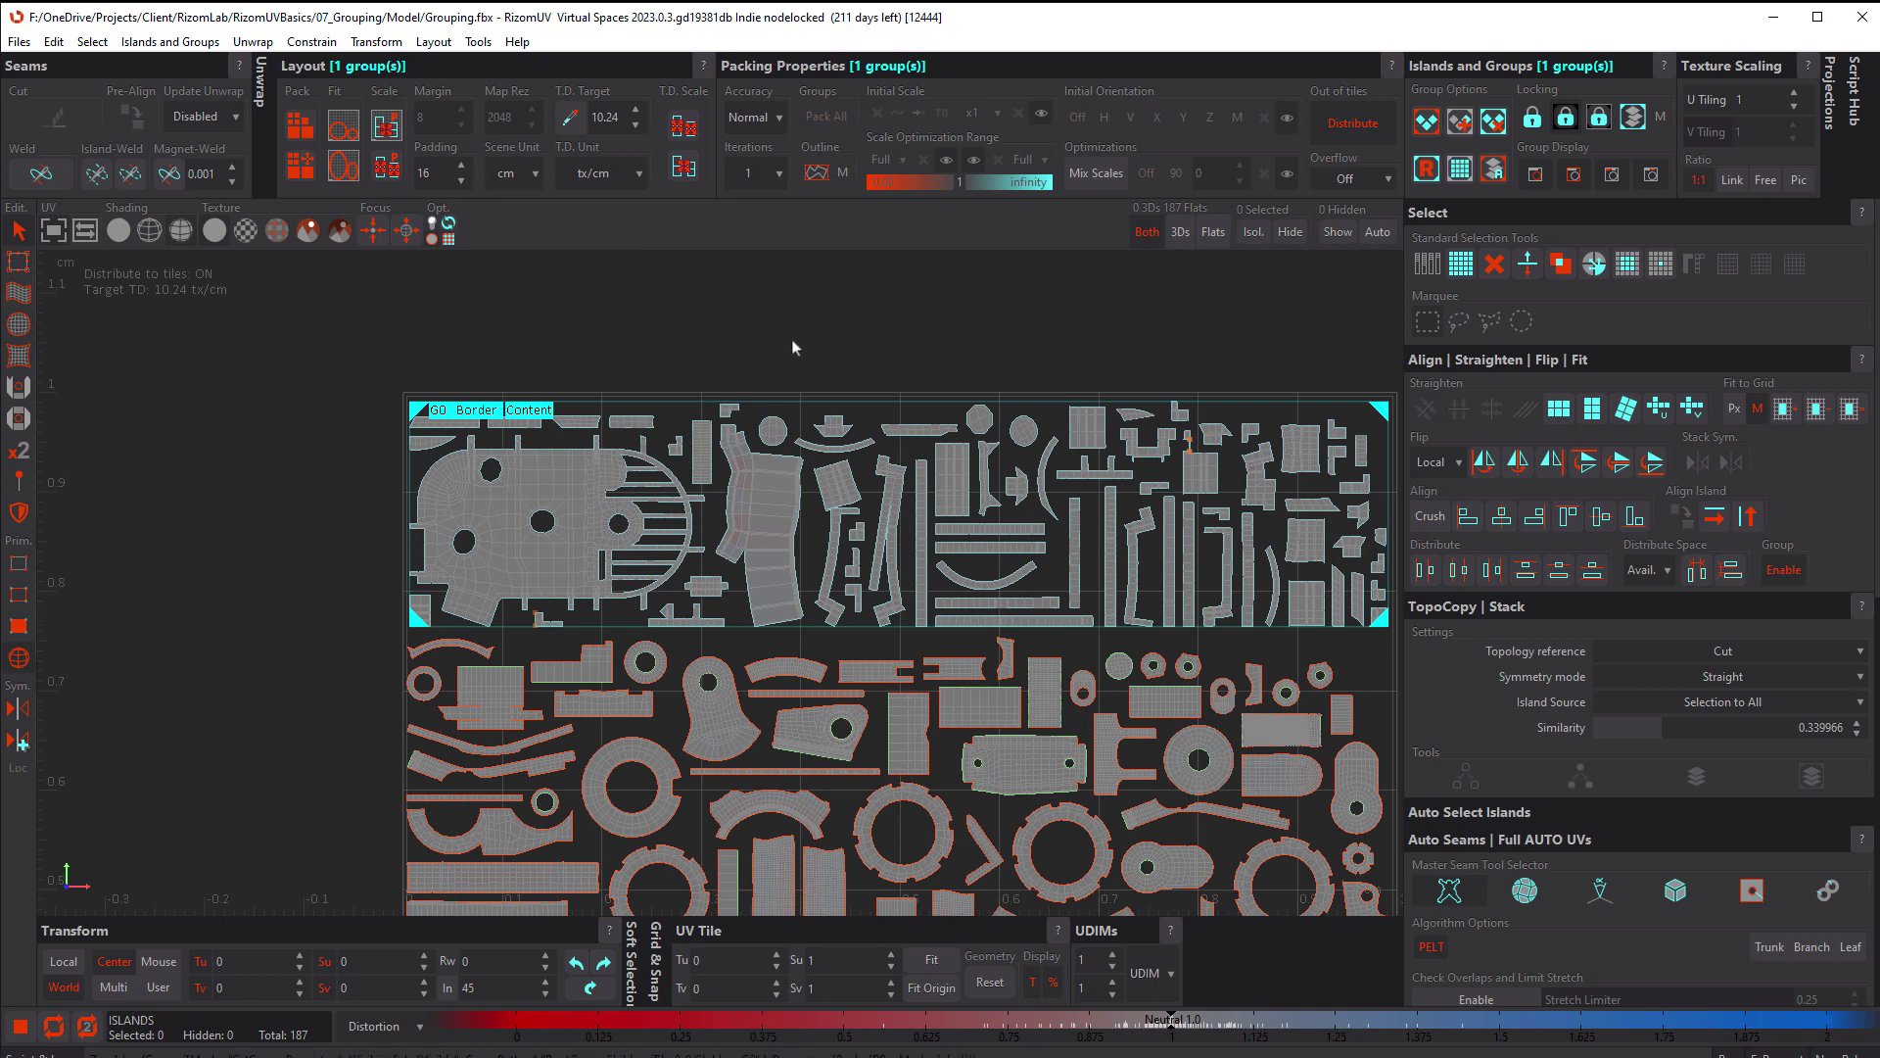
Reshape the G0 box into a tall, narrow area along the tile's left side, and turn off the group's Locked Frame
{"action": "scroll", "coordinate": [792, 340], "scroll_direction": "down", "scroll_amount": 3}
{"action": "left_click", "coordinate": [1165, 514]}
{"action": "middle_click_drag", "start_coordinate": [1164, 514], "coordinate": [1125, 447]}
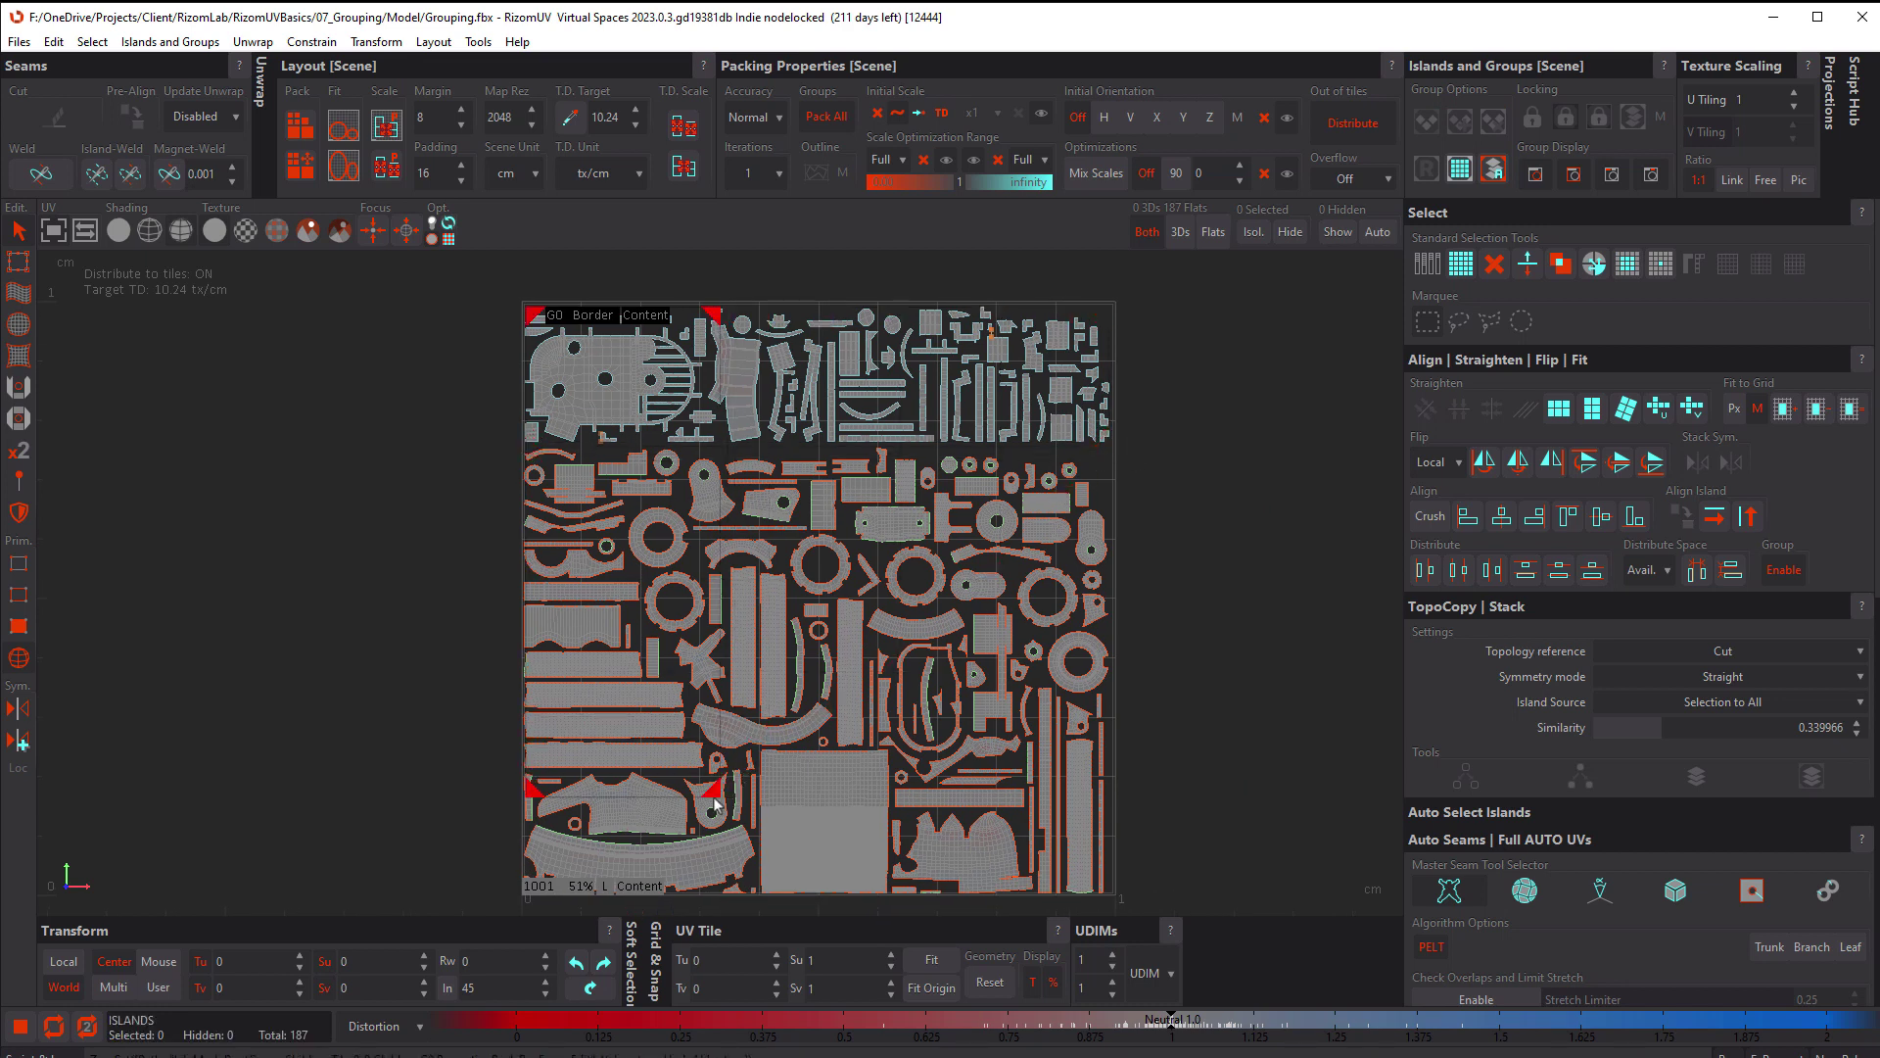
{"action": "left_click", "coordinate": [590, 319]}
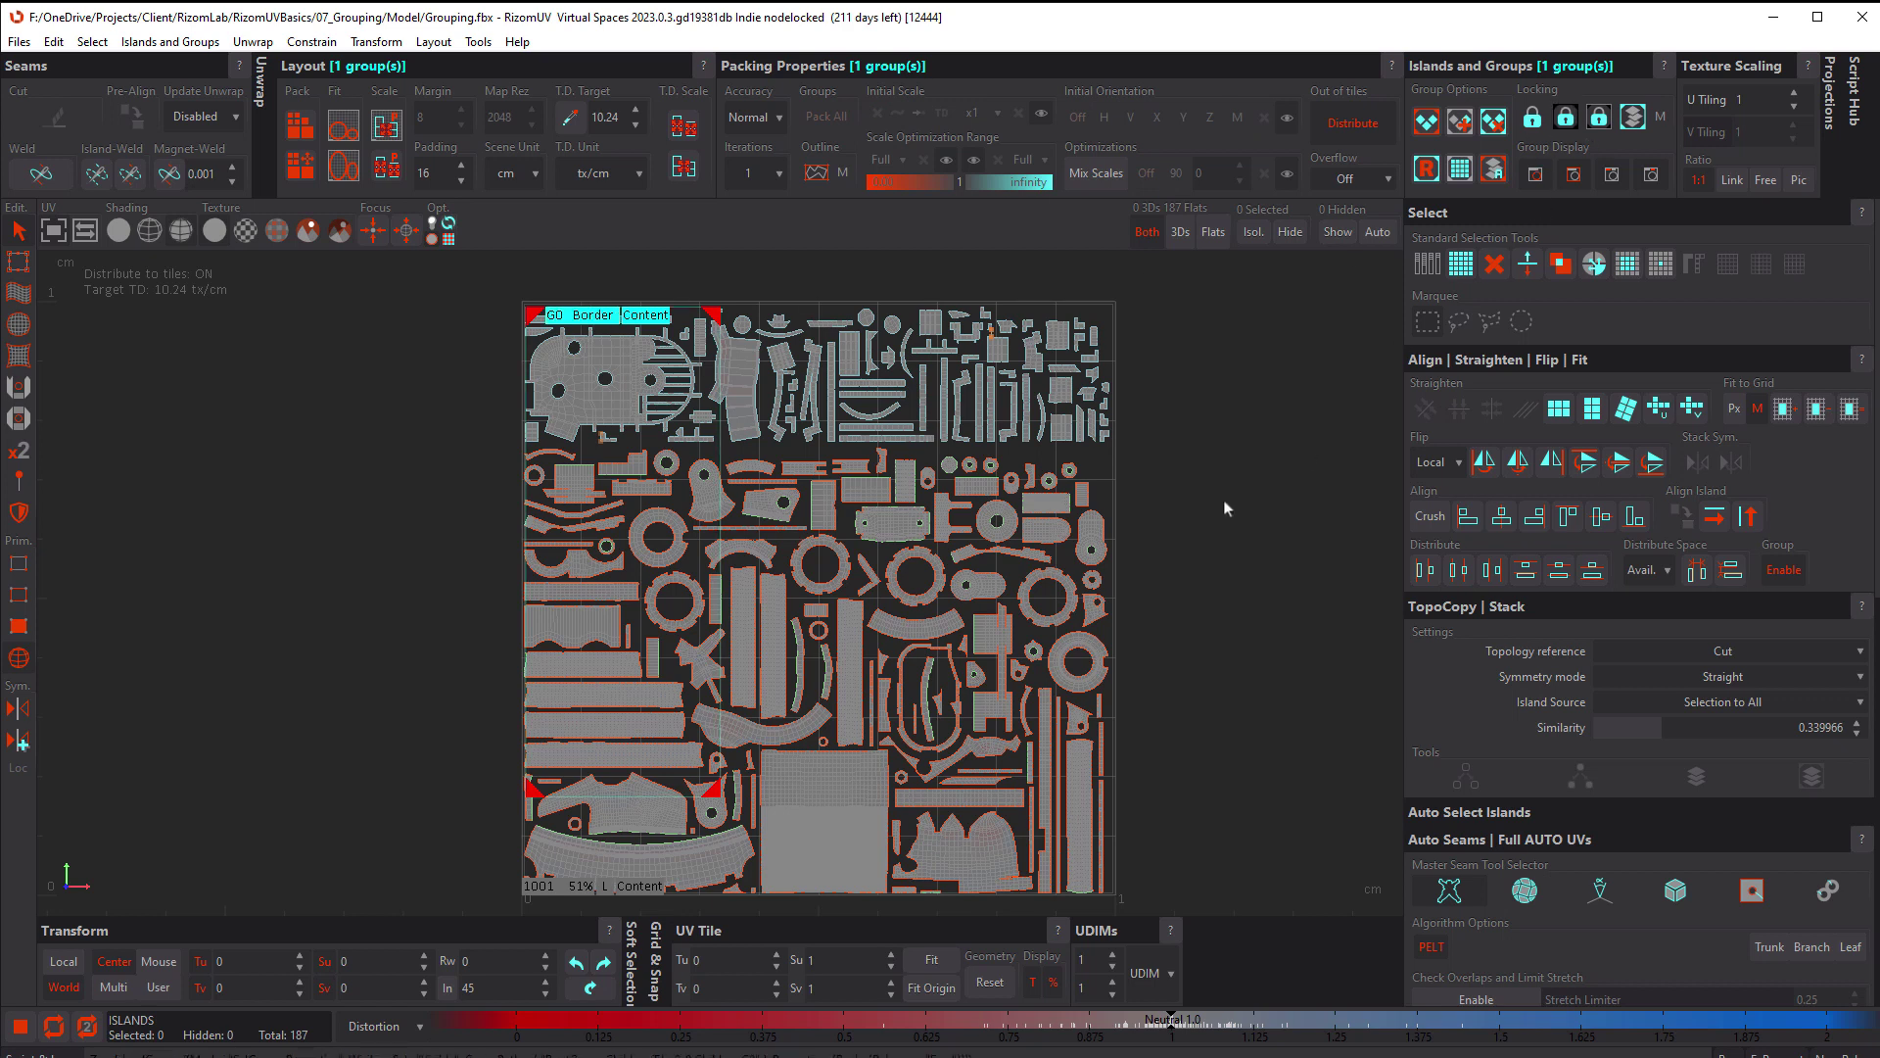
{"action": "left_click_drag", "start_coordinate": [1107, 437], "coordinate": [796, 731]}
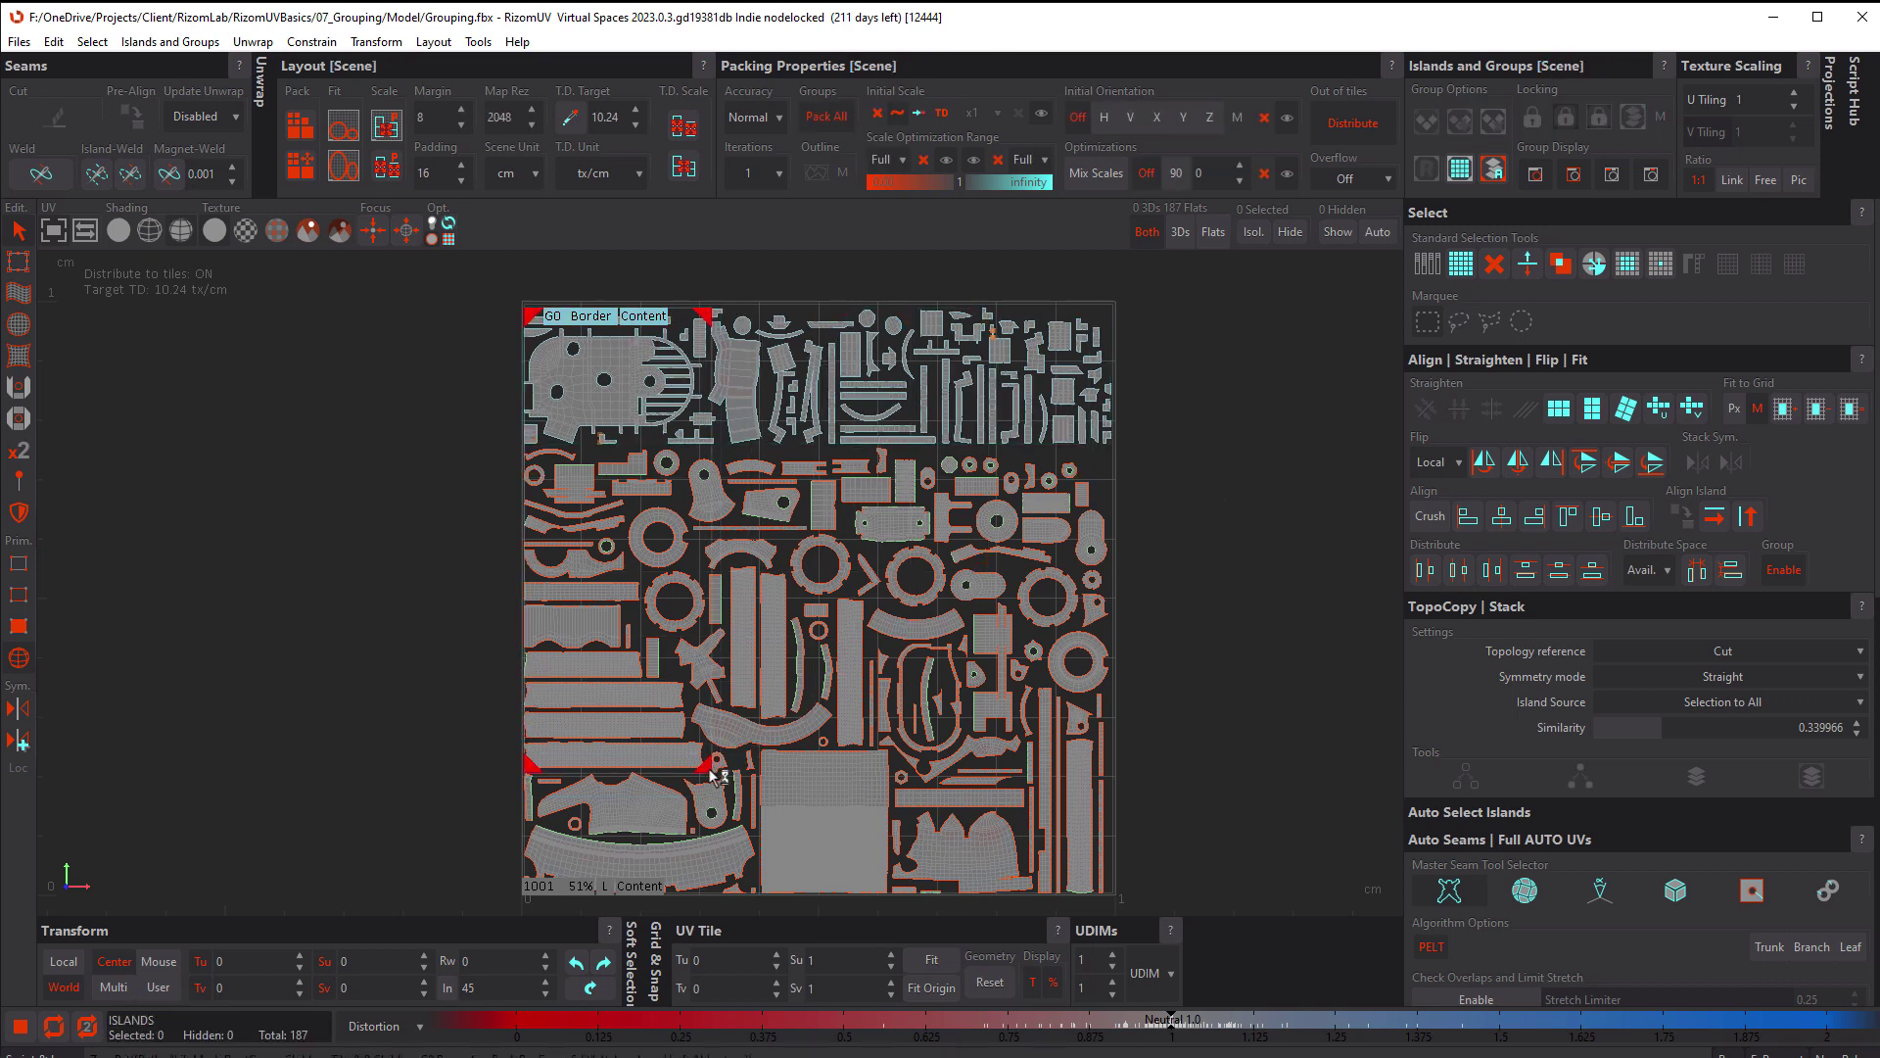
Try packing only the group's islands into the tall G0 box, undo that packing, and clear the selection
{"action": "left_click", "coordinate": [739, 377]}
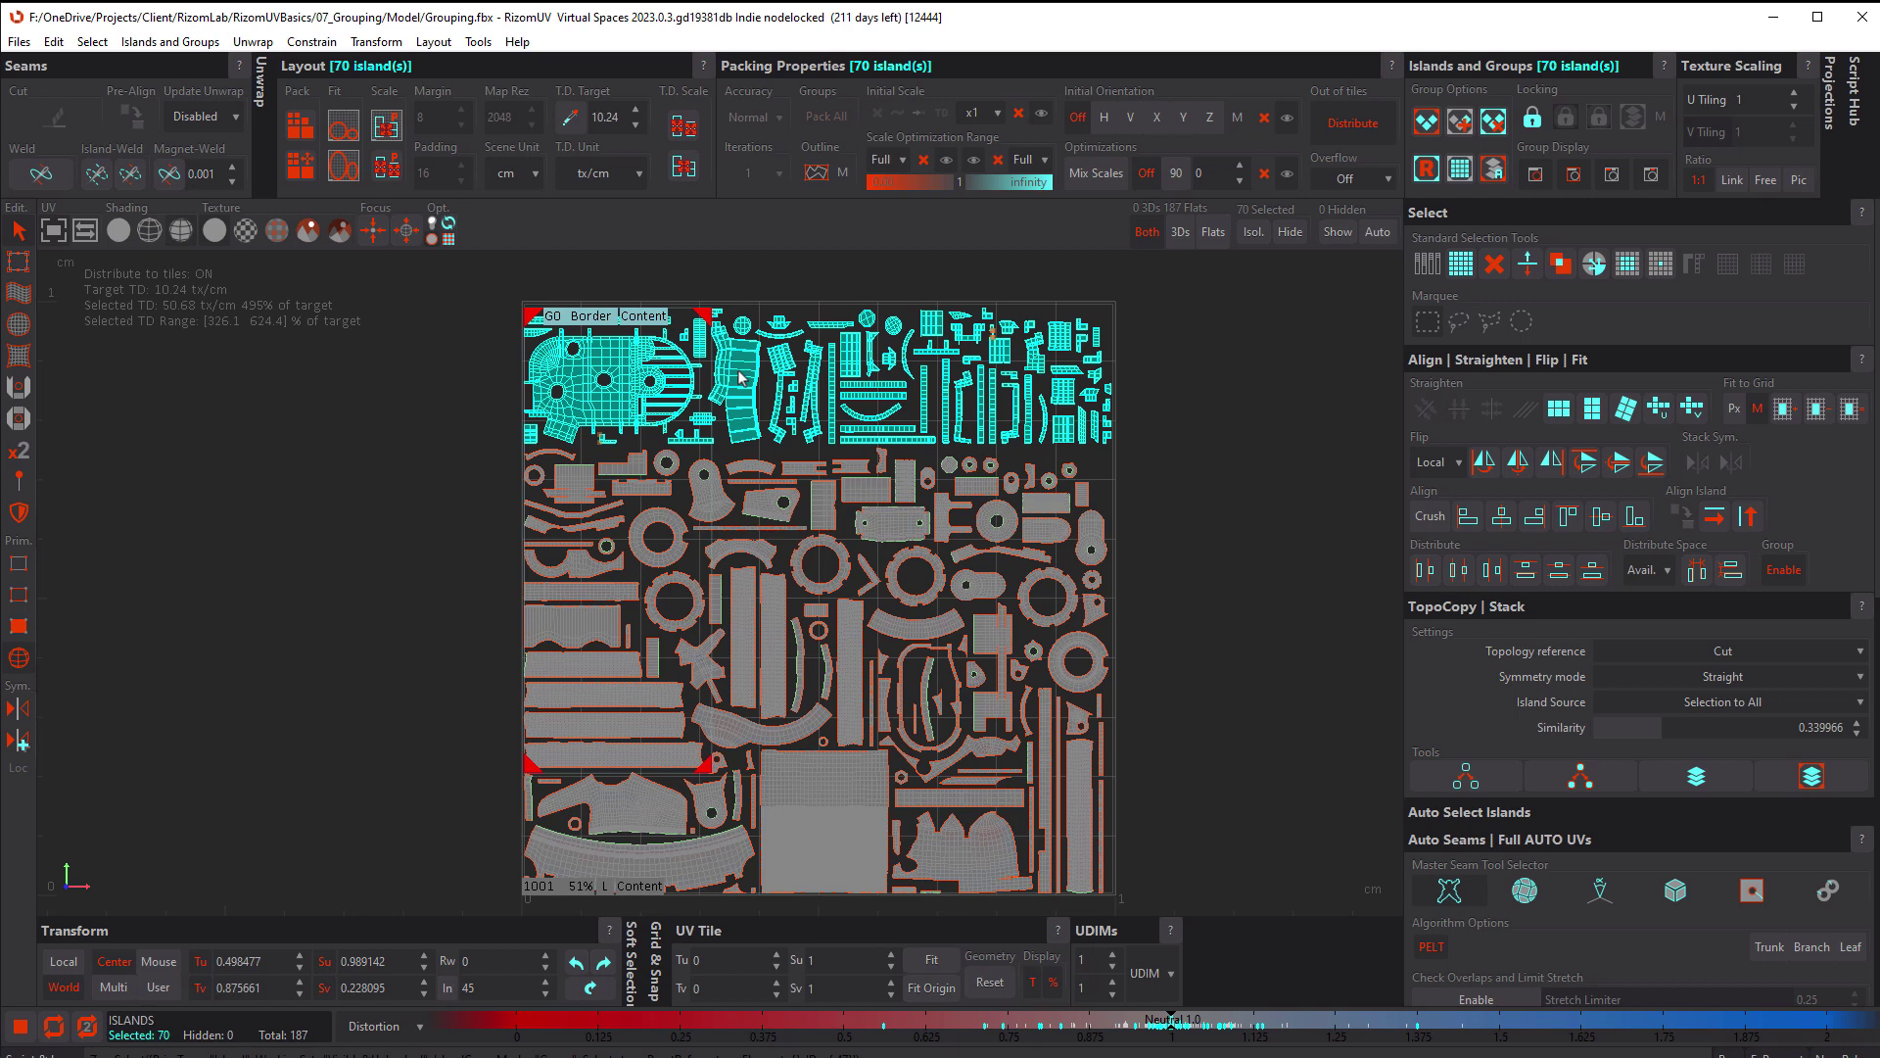
{"action": "key", "text": "p"}
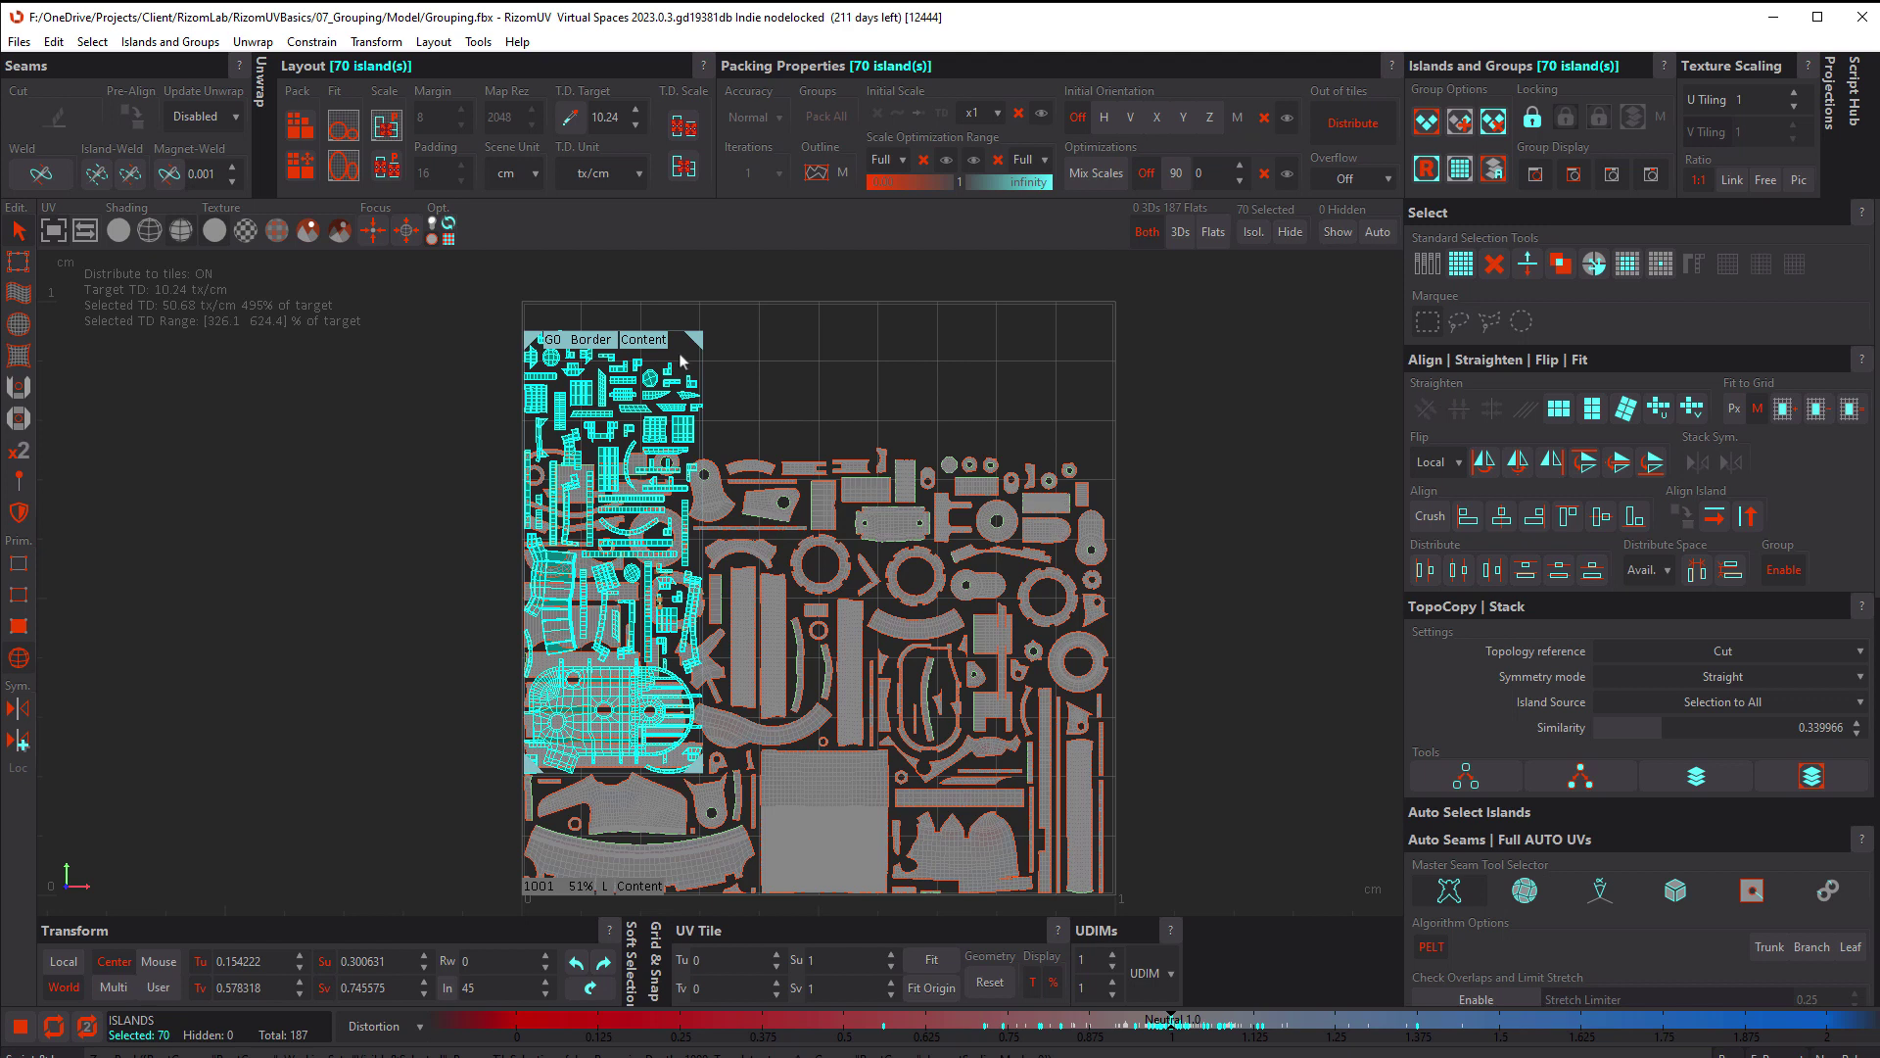
{"action": "key", "text": "p"}
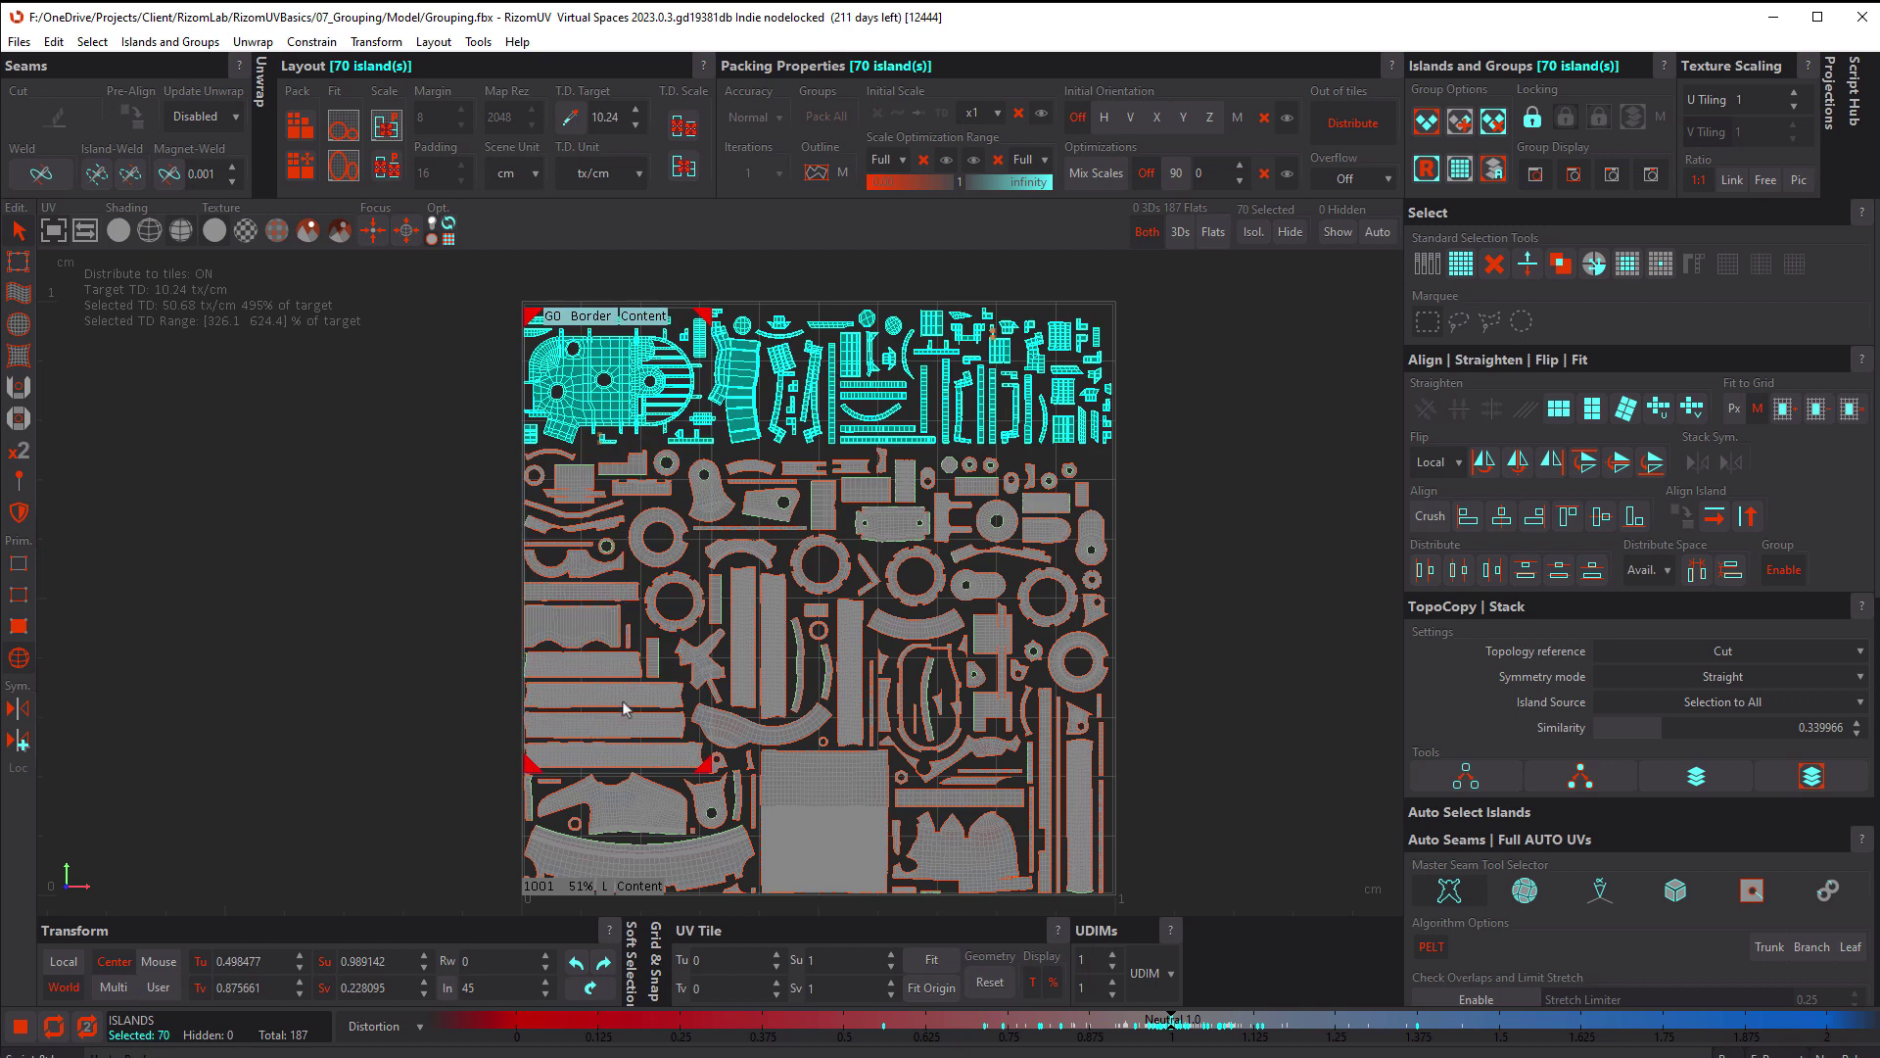
{"action": "left_click", "coordinate": [595, 289]}
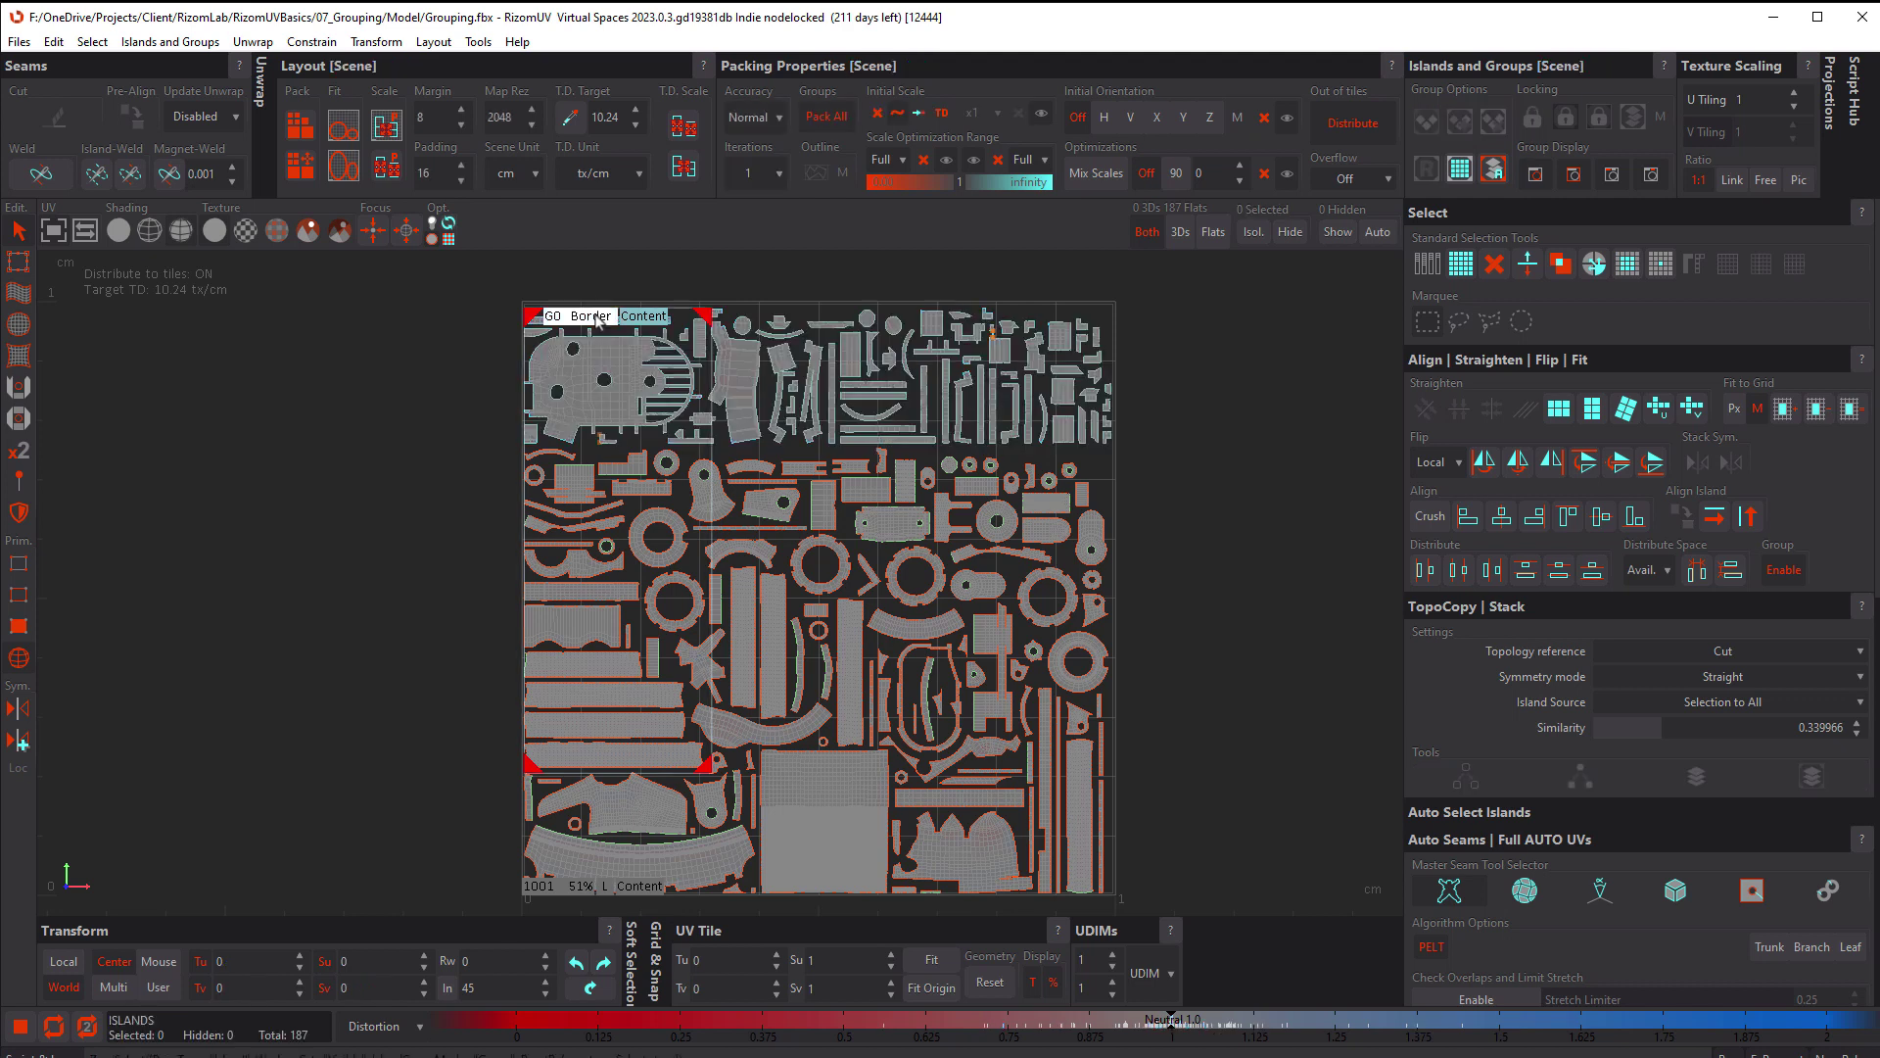
Apply Locked Shape to the G0 group, and repack the whole layout
{"action": "left_click", "coordinate": [598, 319]}
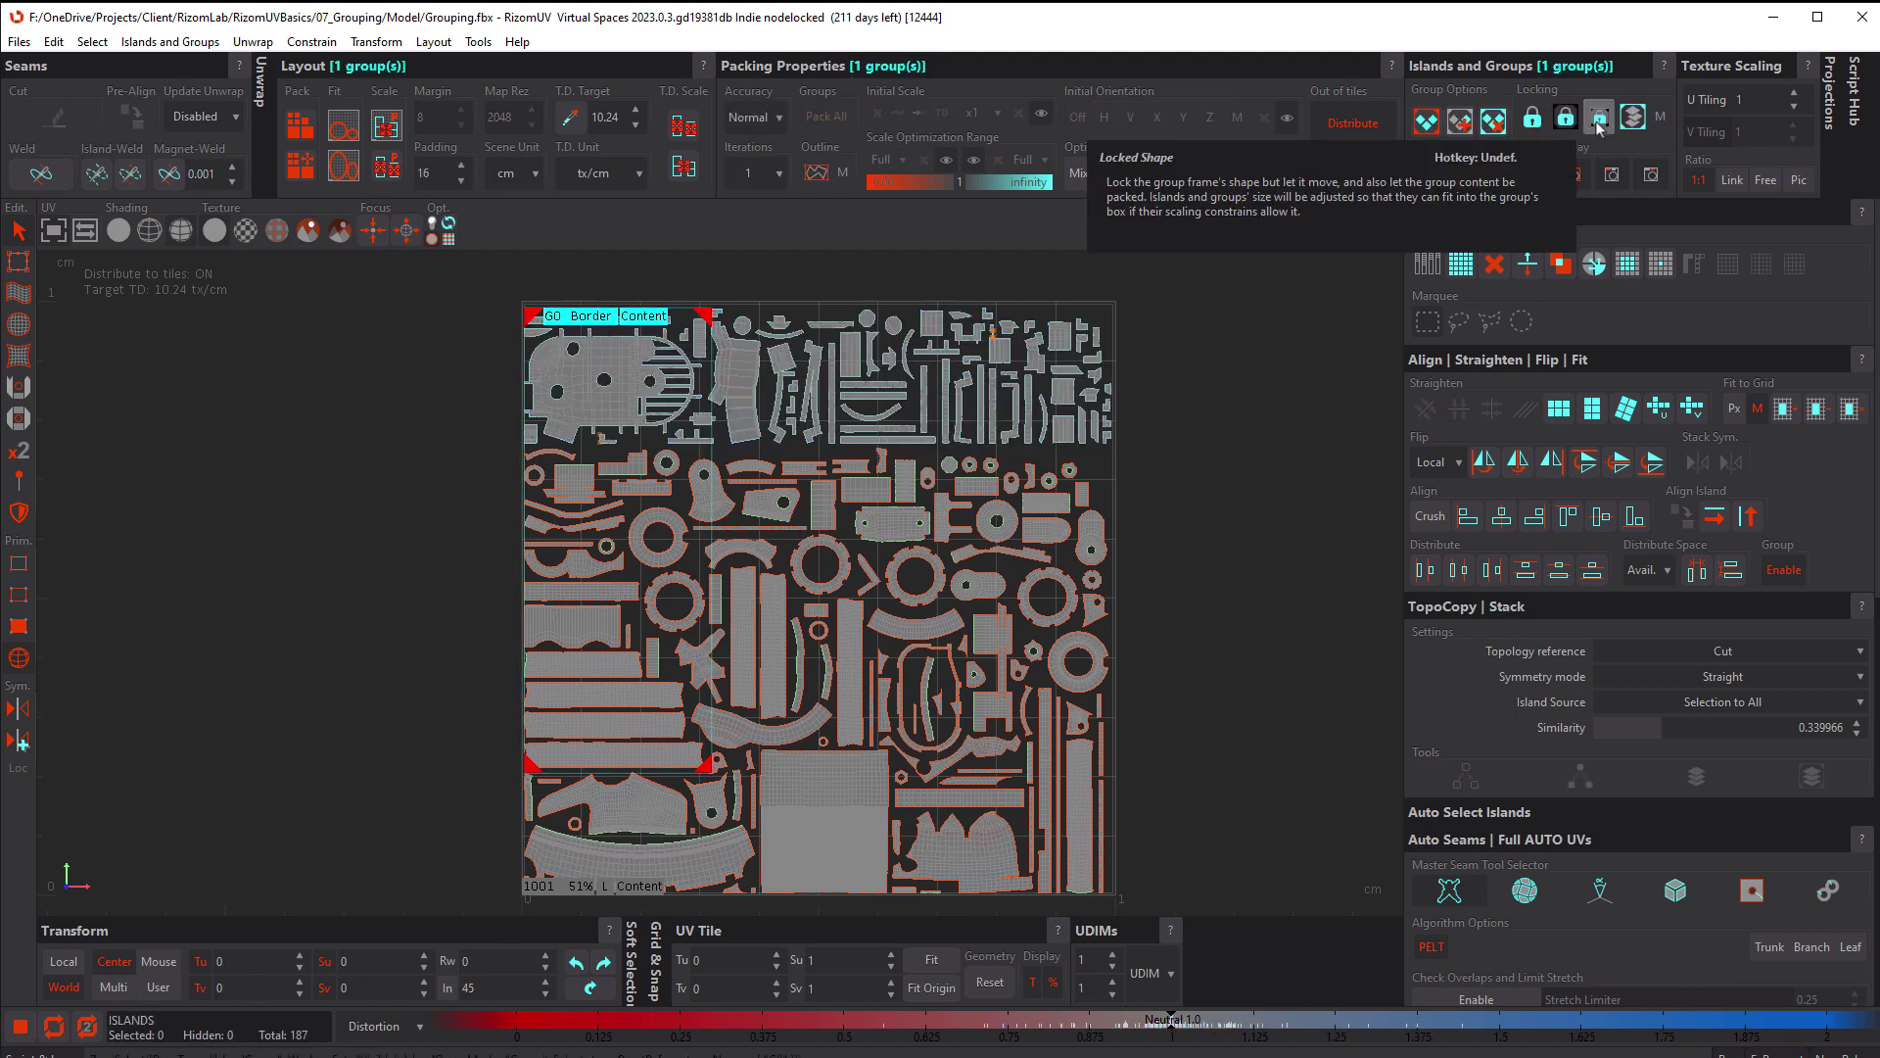
{"action": "left_click", "coordinate": [1250, 333]}
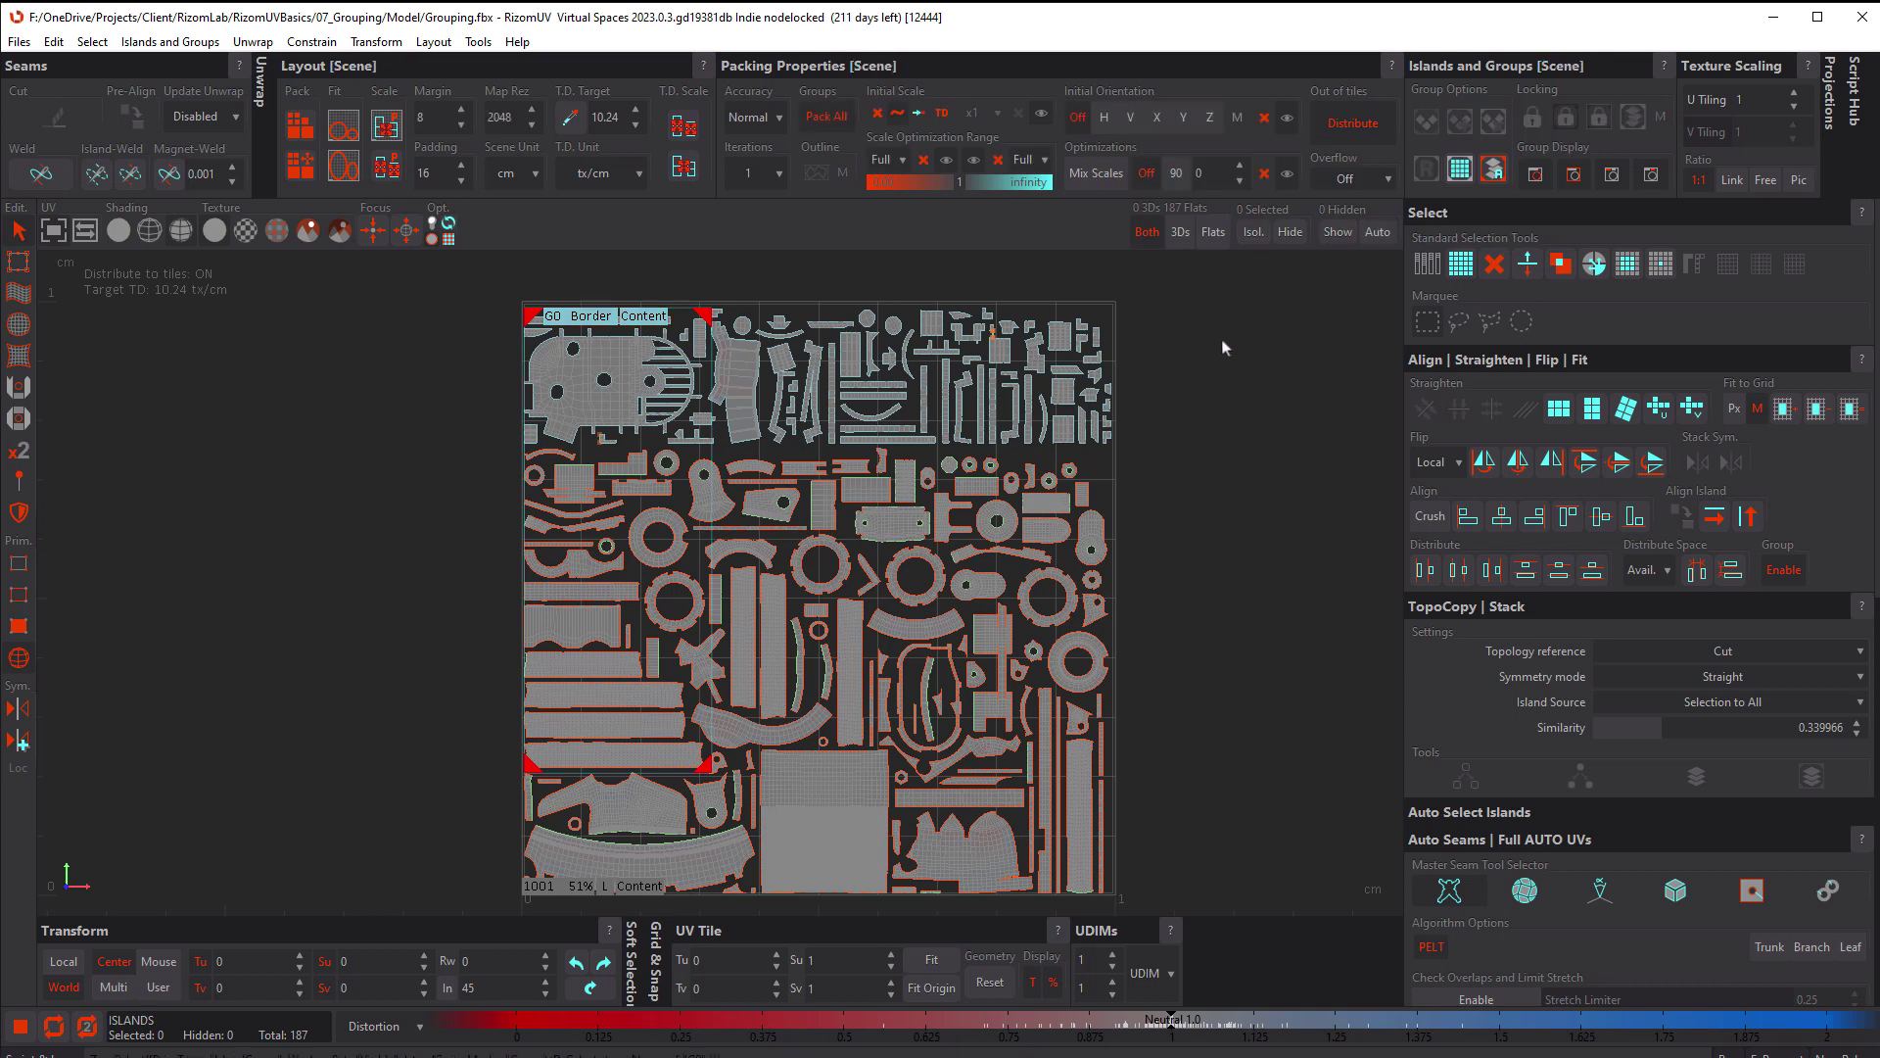
{"action": "key", "text": "p"}
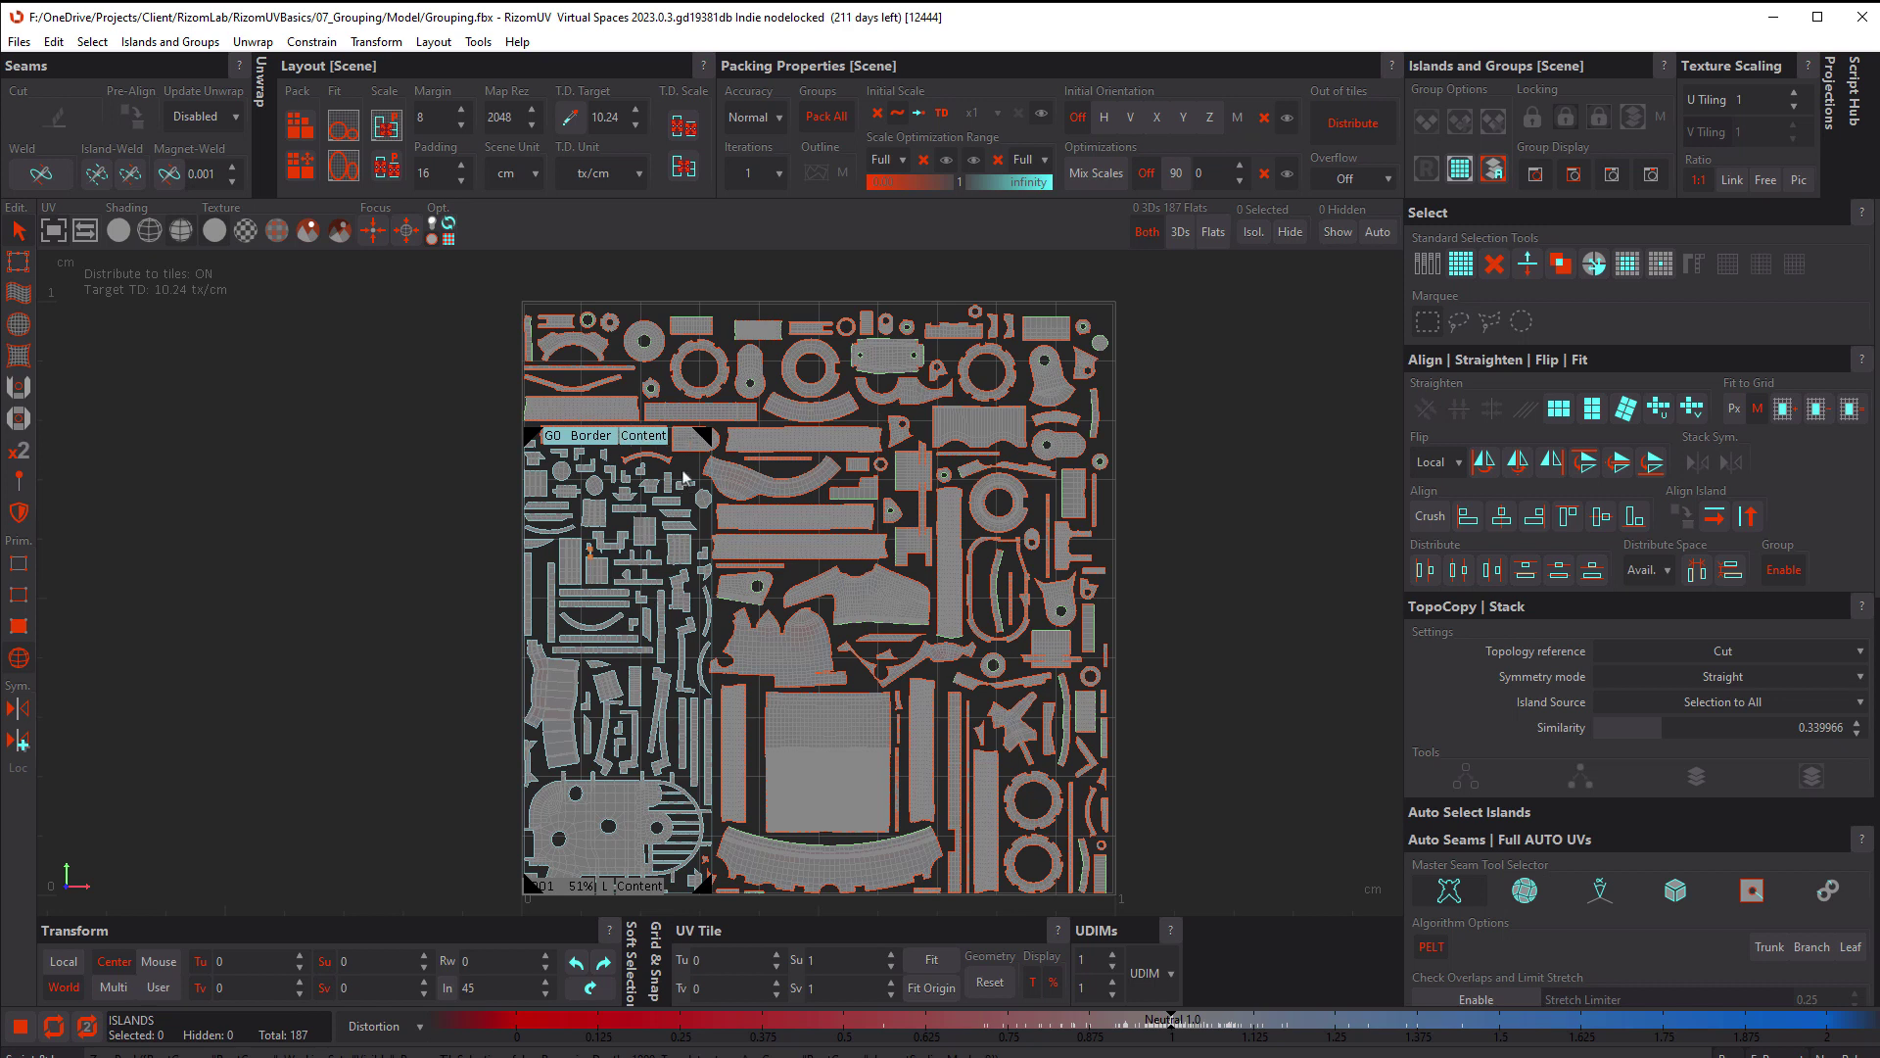
Select the G0 group and turn off its Locked Shape option
{"action": "left_click", "coordinate": [588, 436]}
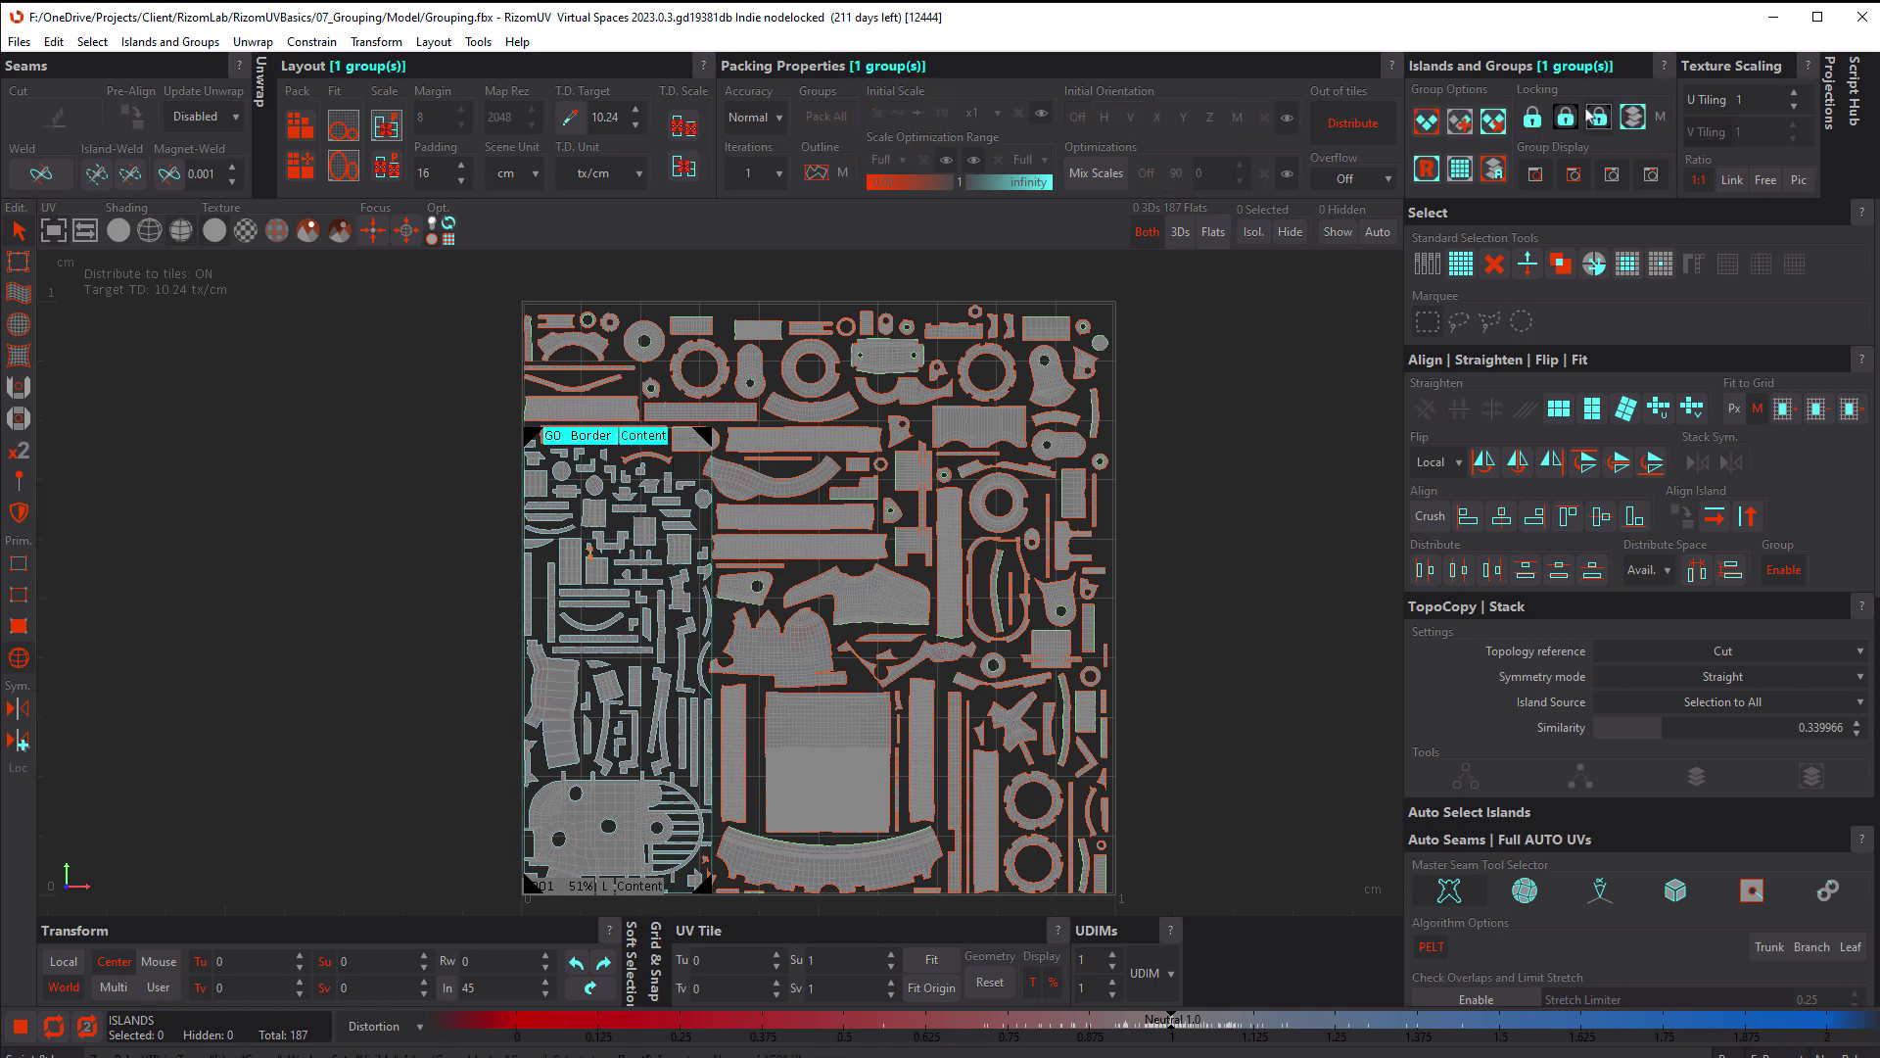
{"action": "left_click", "coordinate": [1594, 116]}
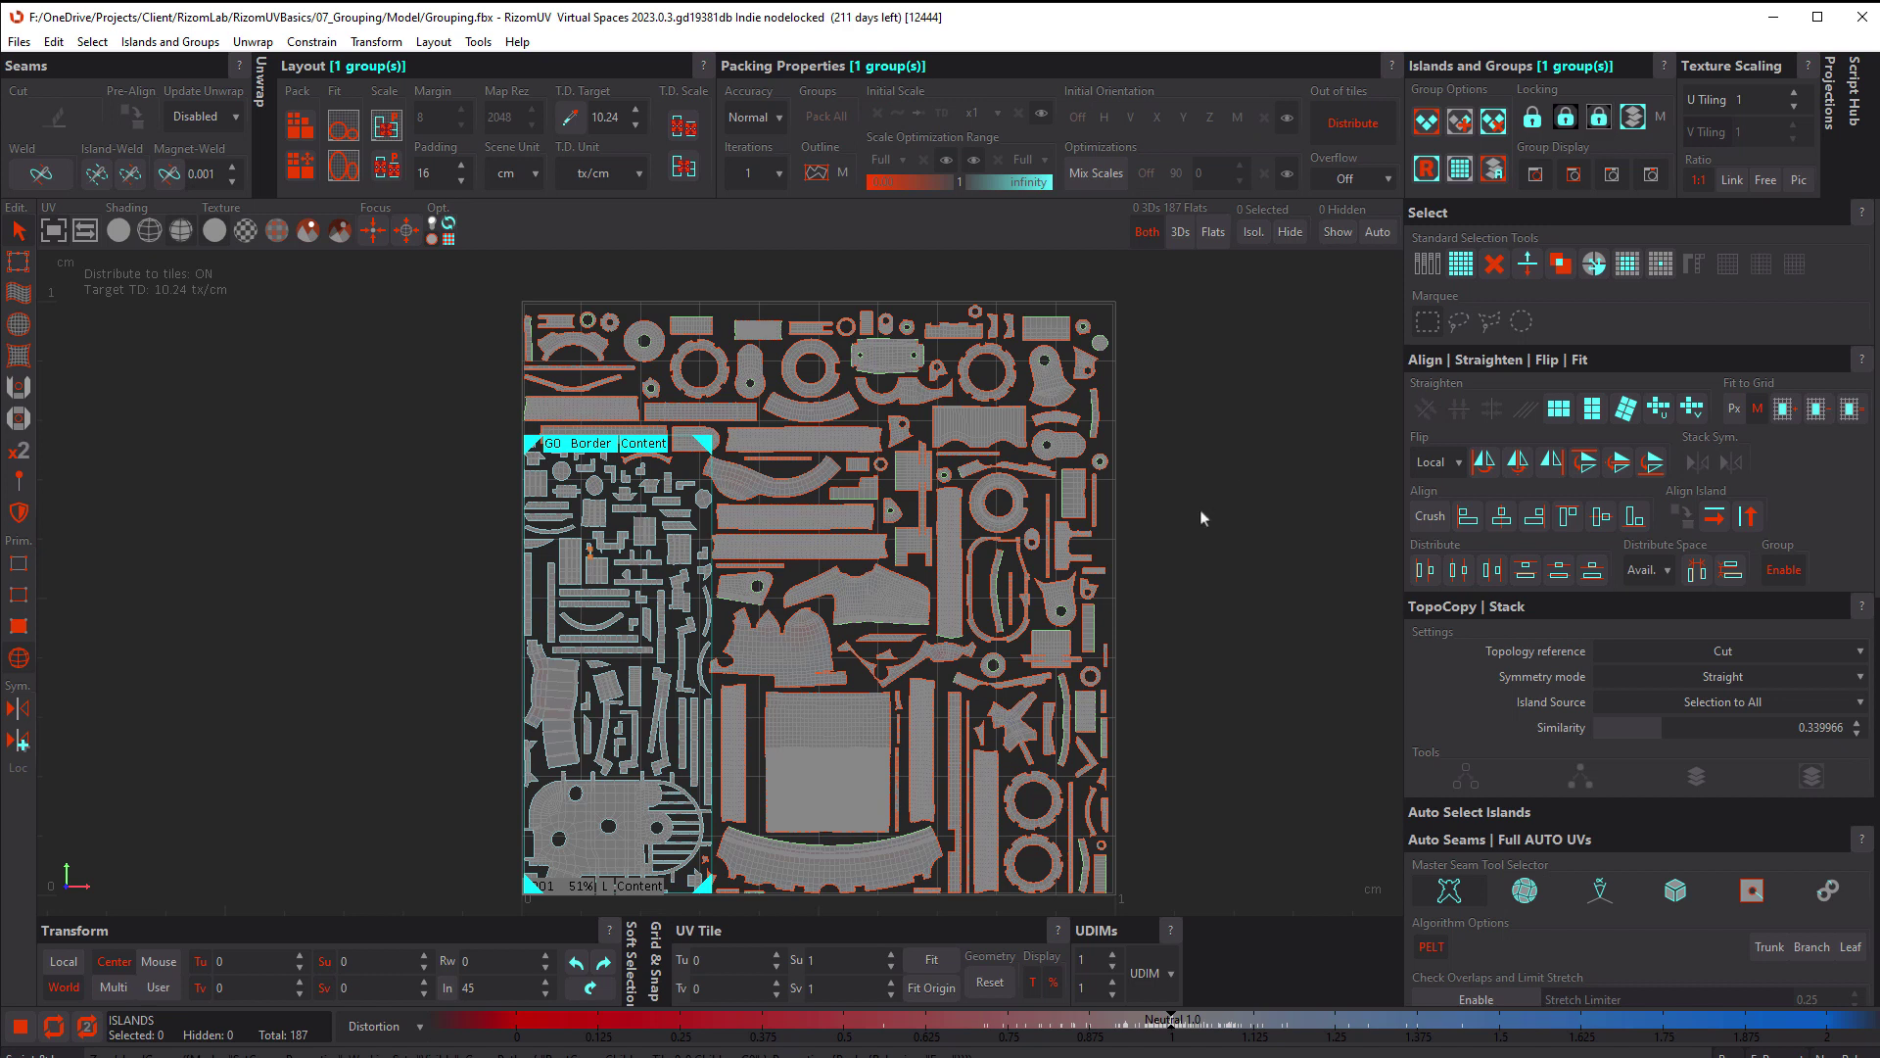
Ungroup all the islands of the G0 group, clear the selection, and repack the whole layout
{"action": "left_click", "coordinate": [632, 448]}
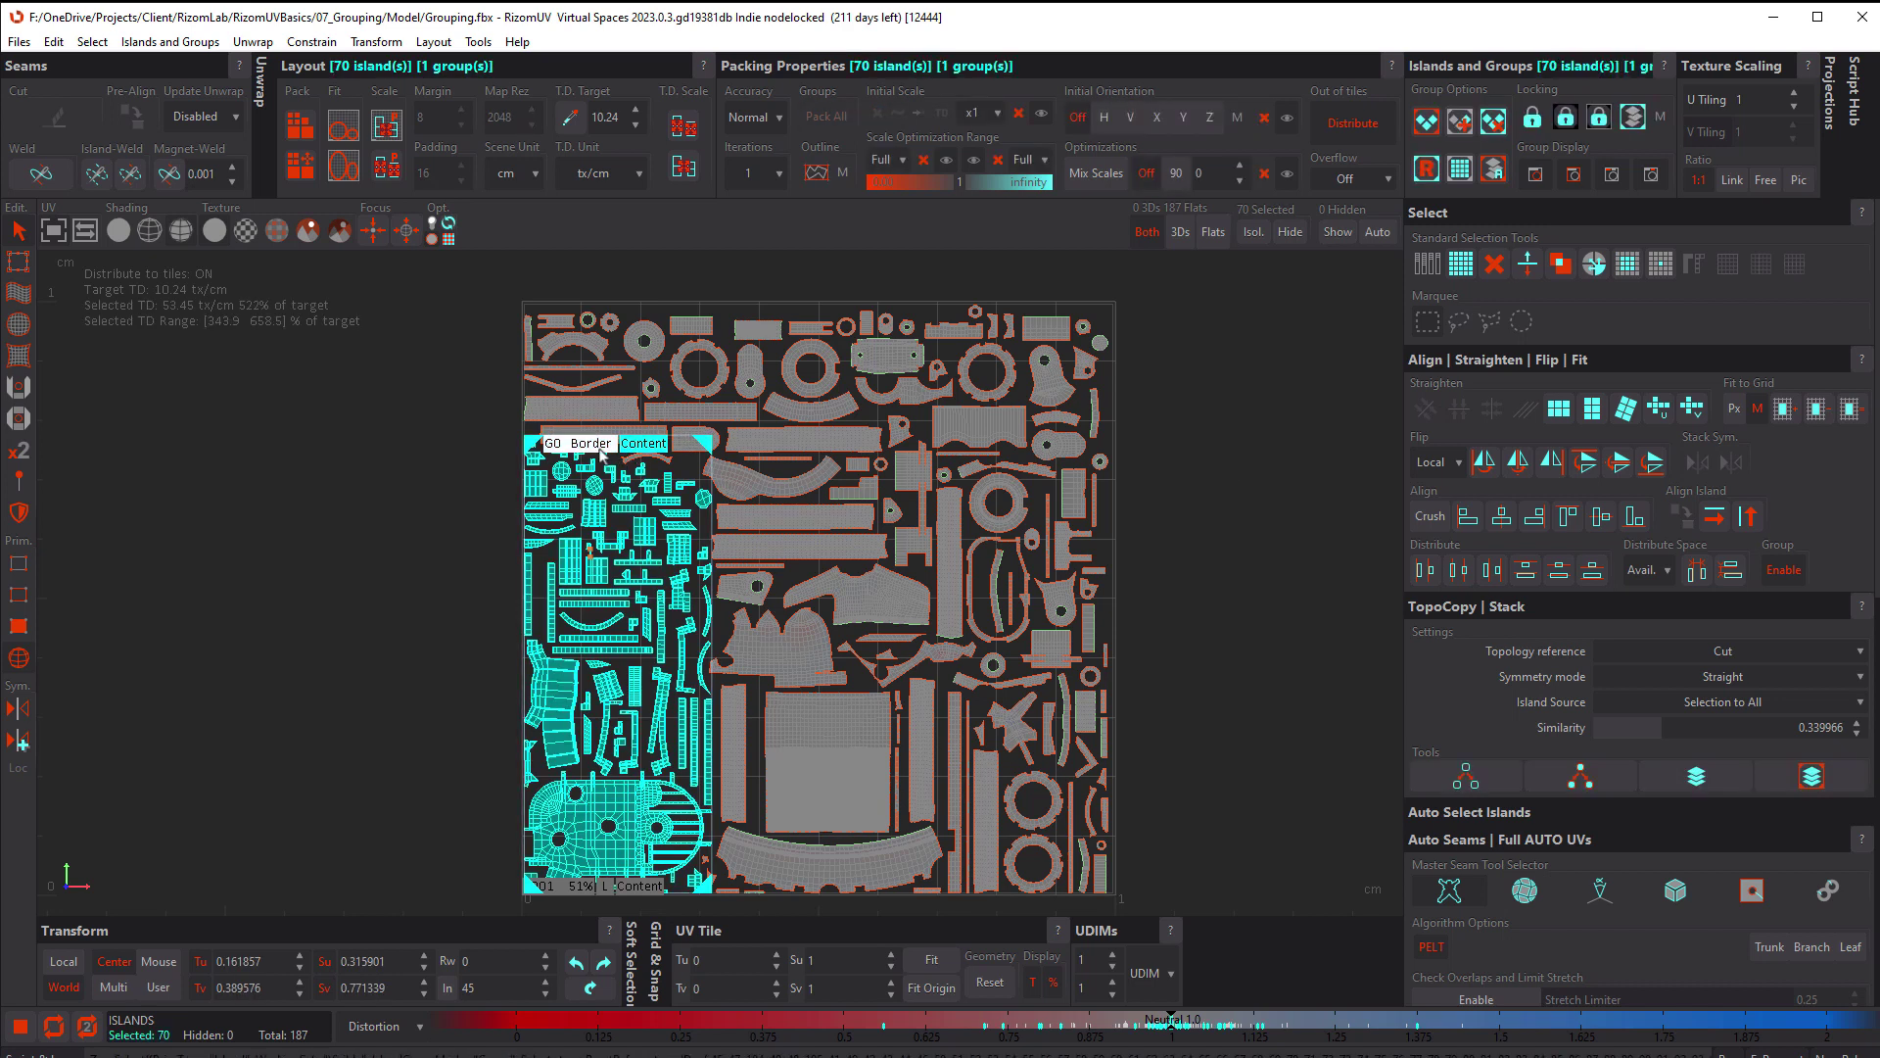
{"action": "left_click", "coordinate": [1494, 121]}
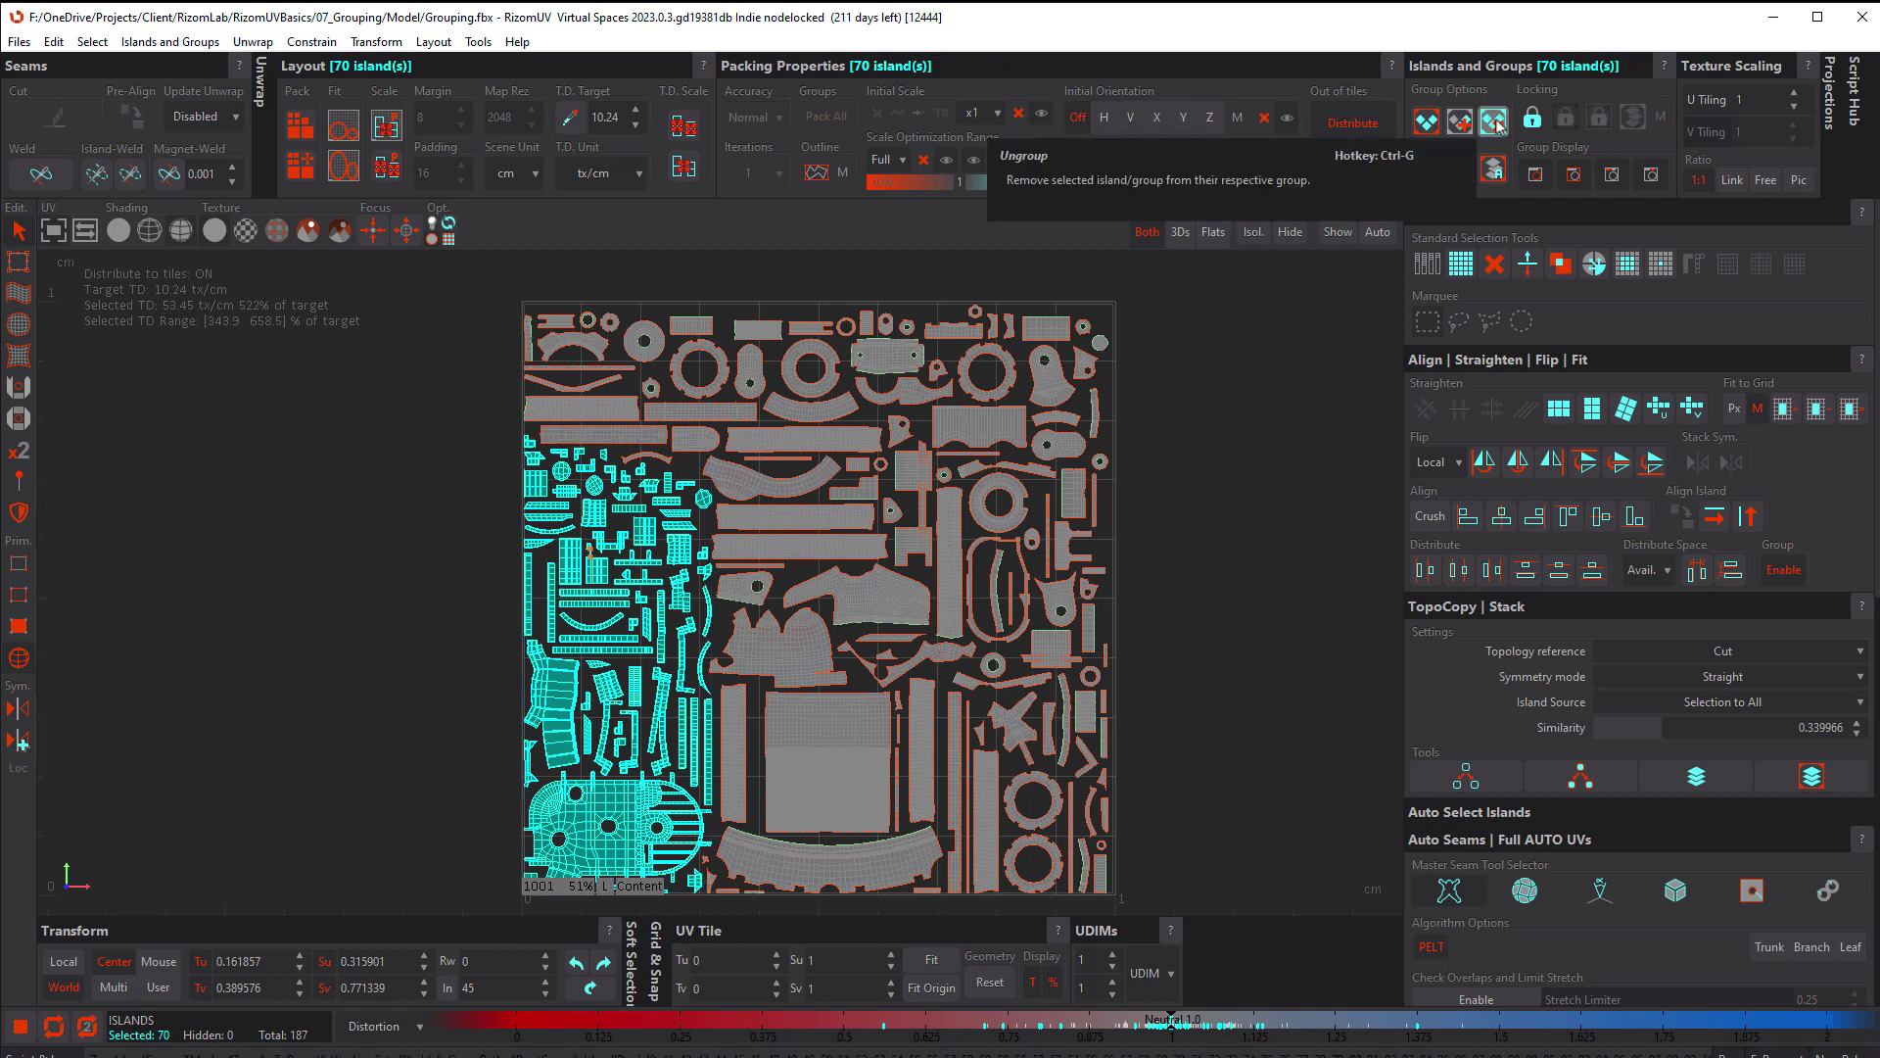
{"action": "left_click", "coordinate": [1184, 450]}
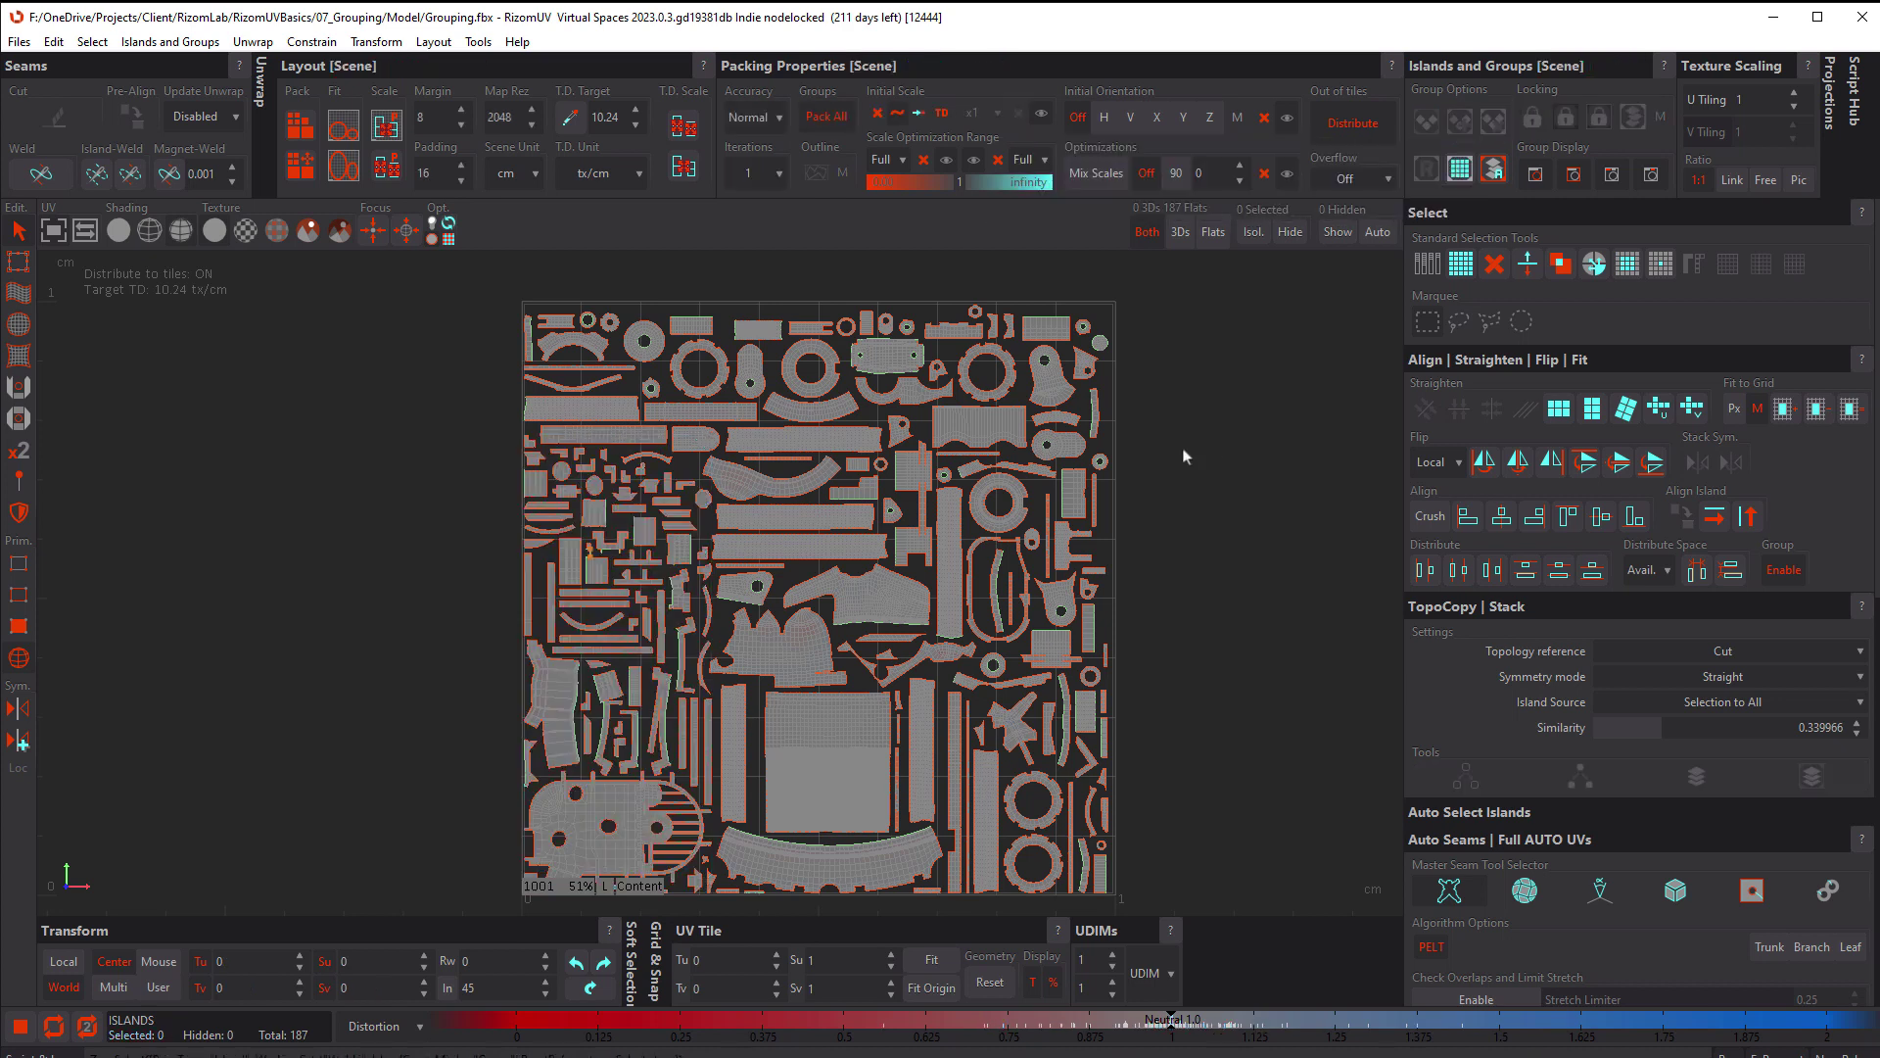
{"action": "key", "text": "p"}
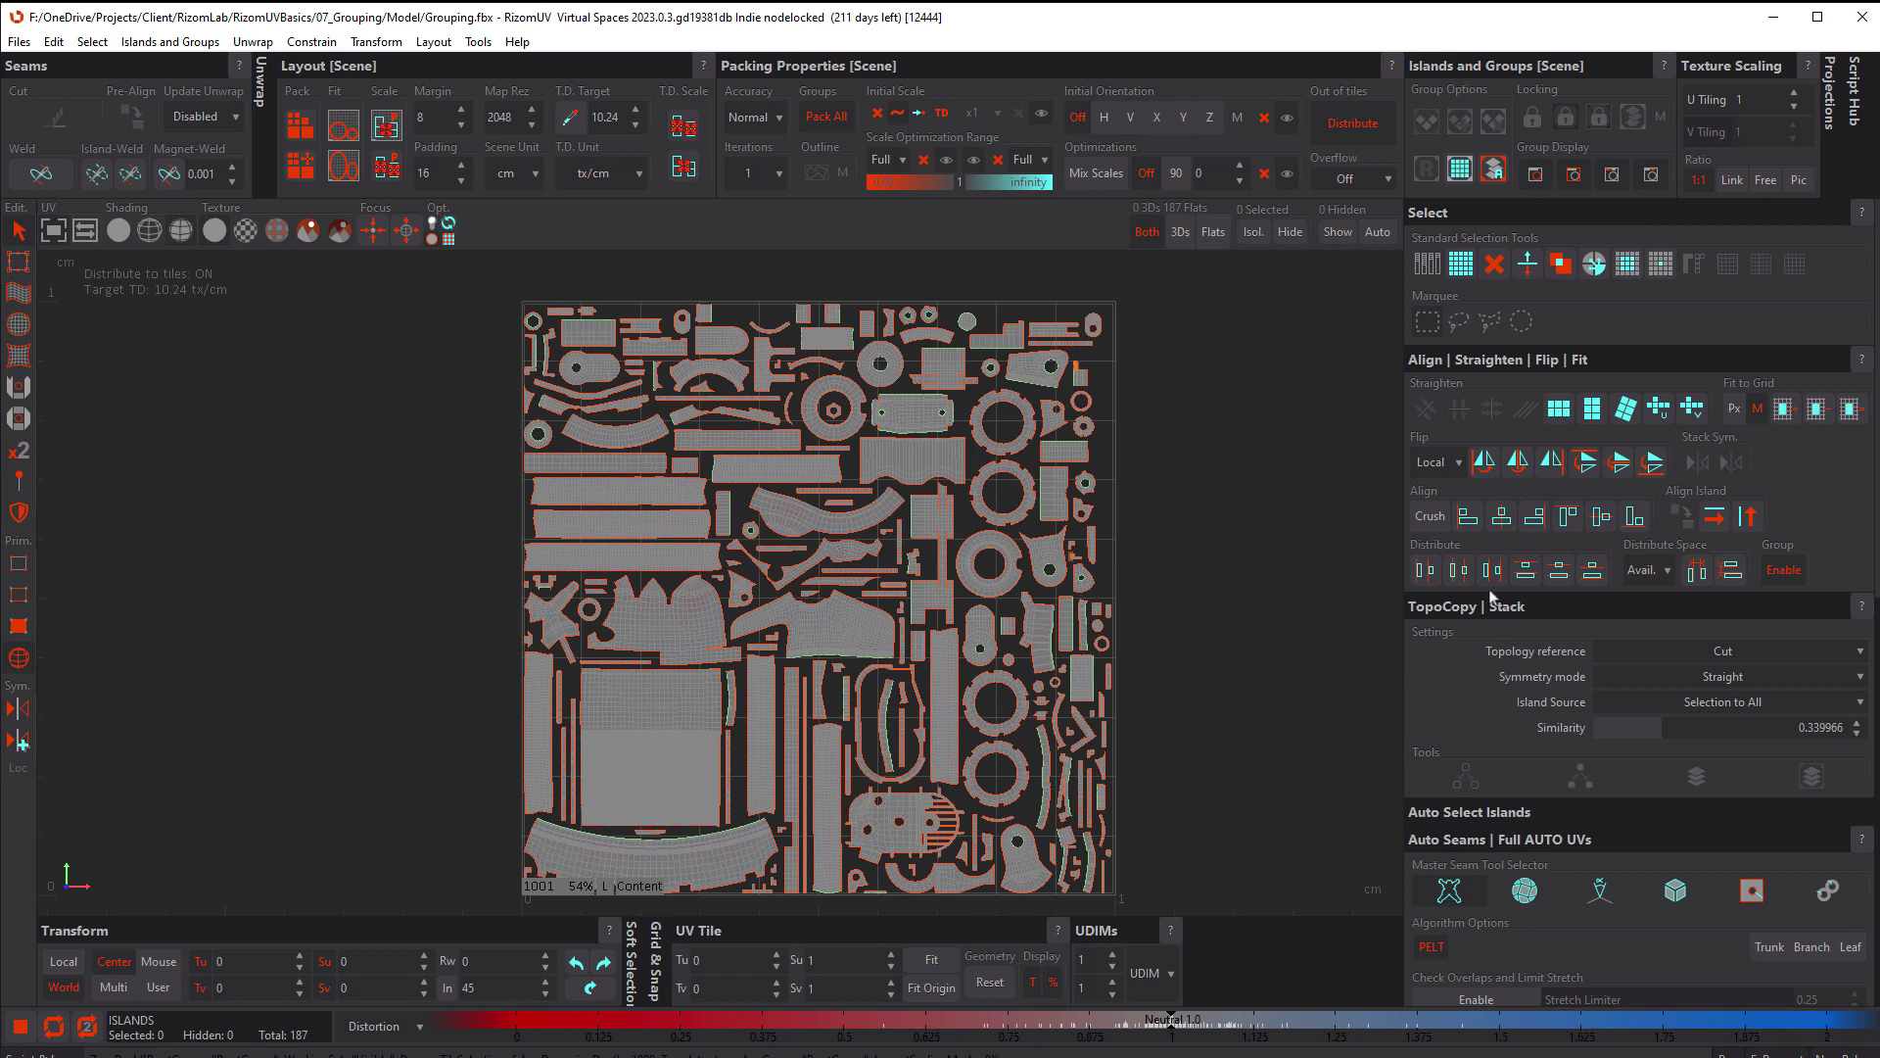
Use Stack and Group Similar on the upper toothed ring island to stack its matching islands
{"action": "left_click", "coordinate": [1029, 443]}
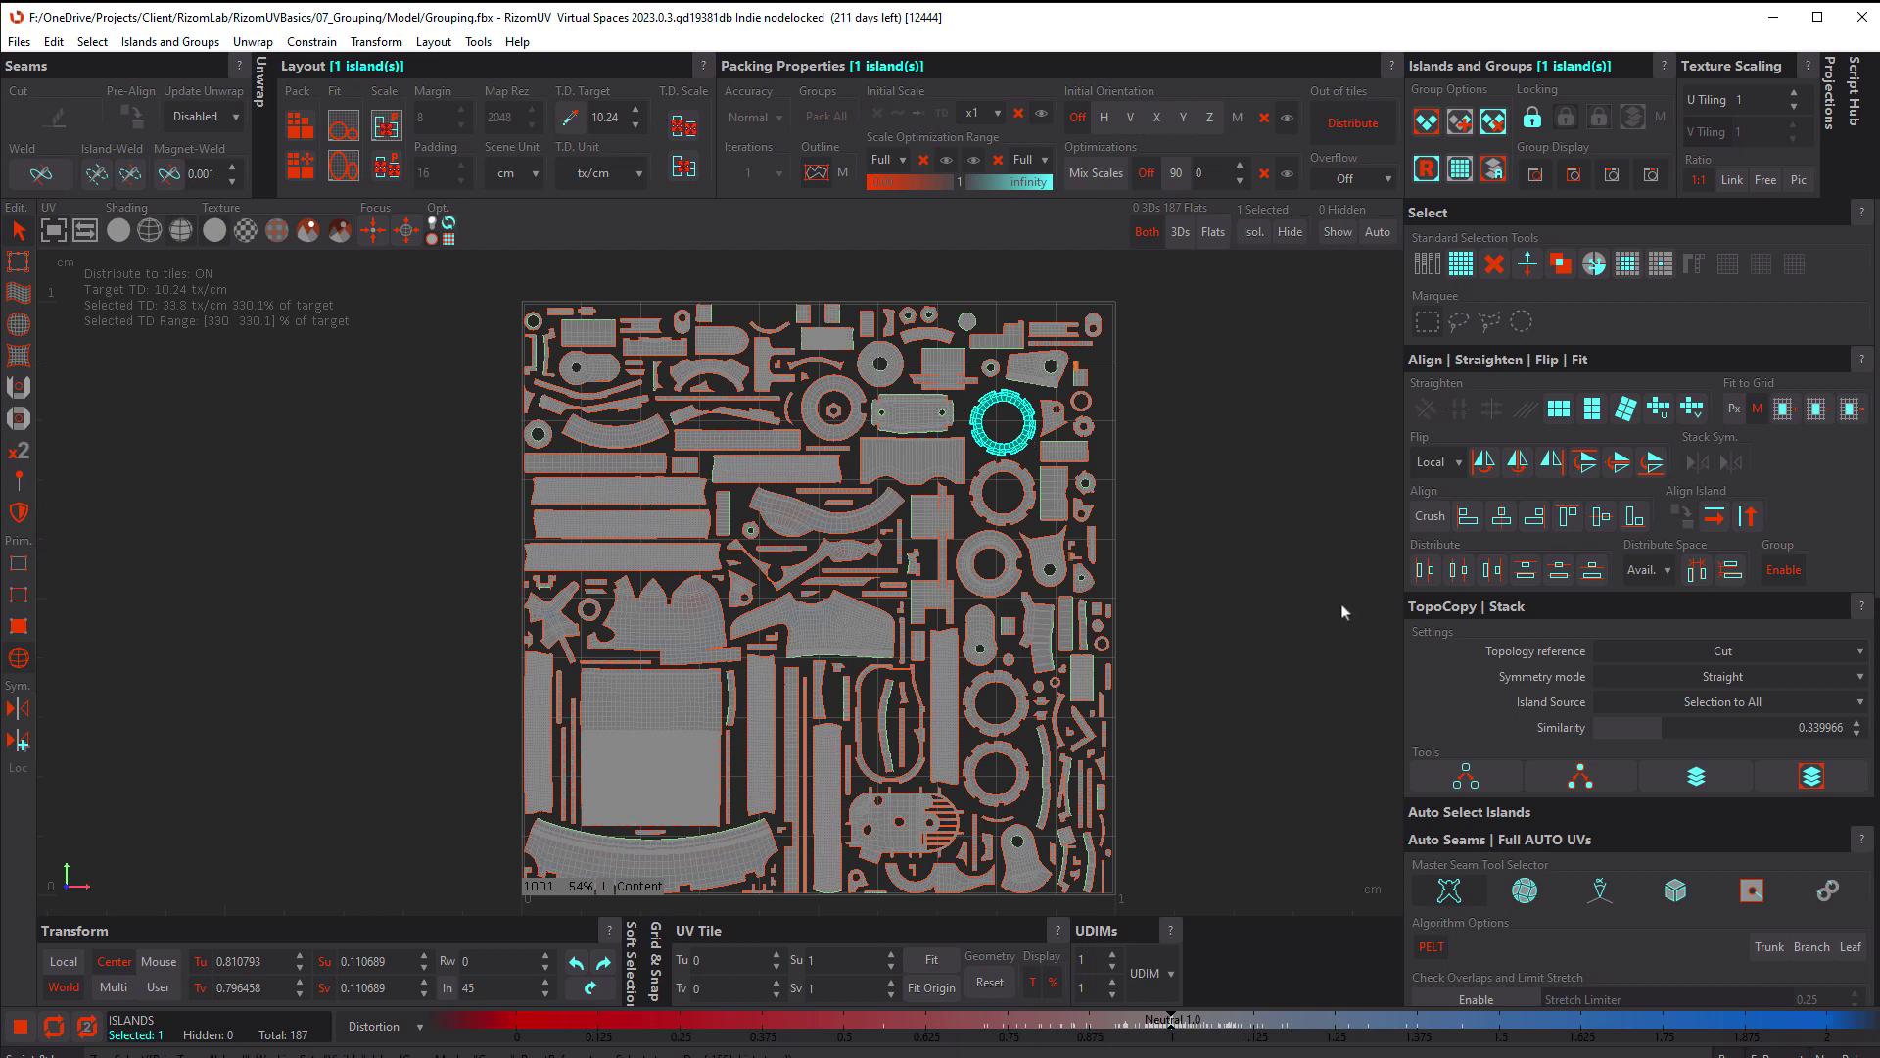
{"action": "left_click", "coordinate": [1810, 779]}
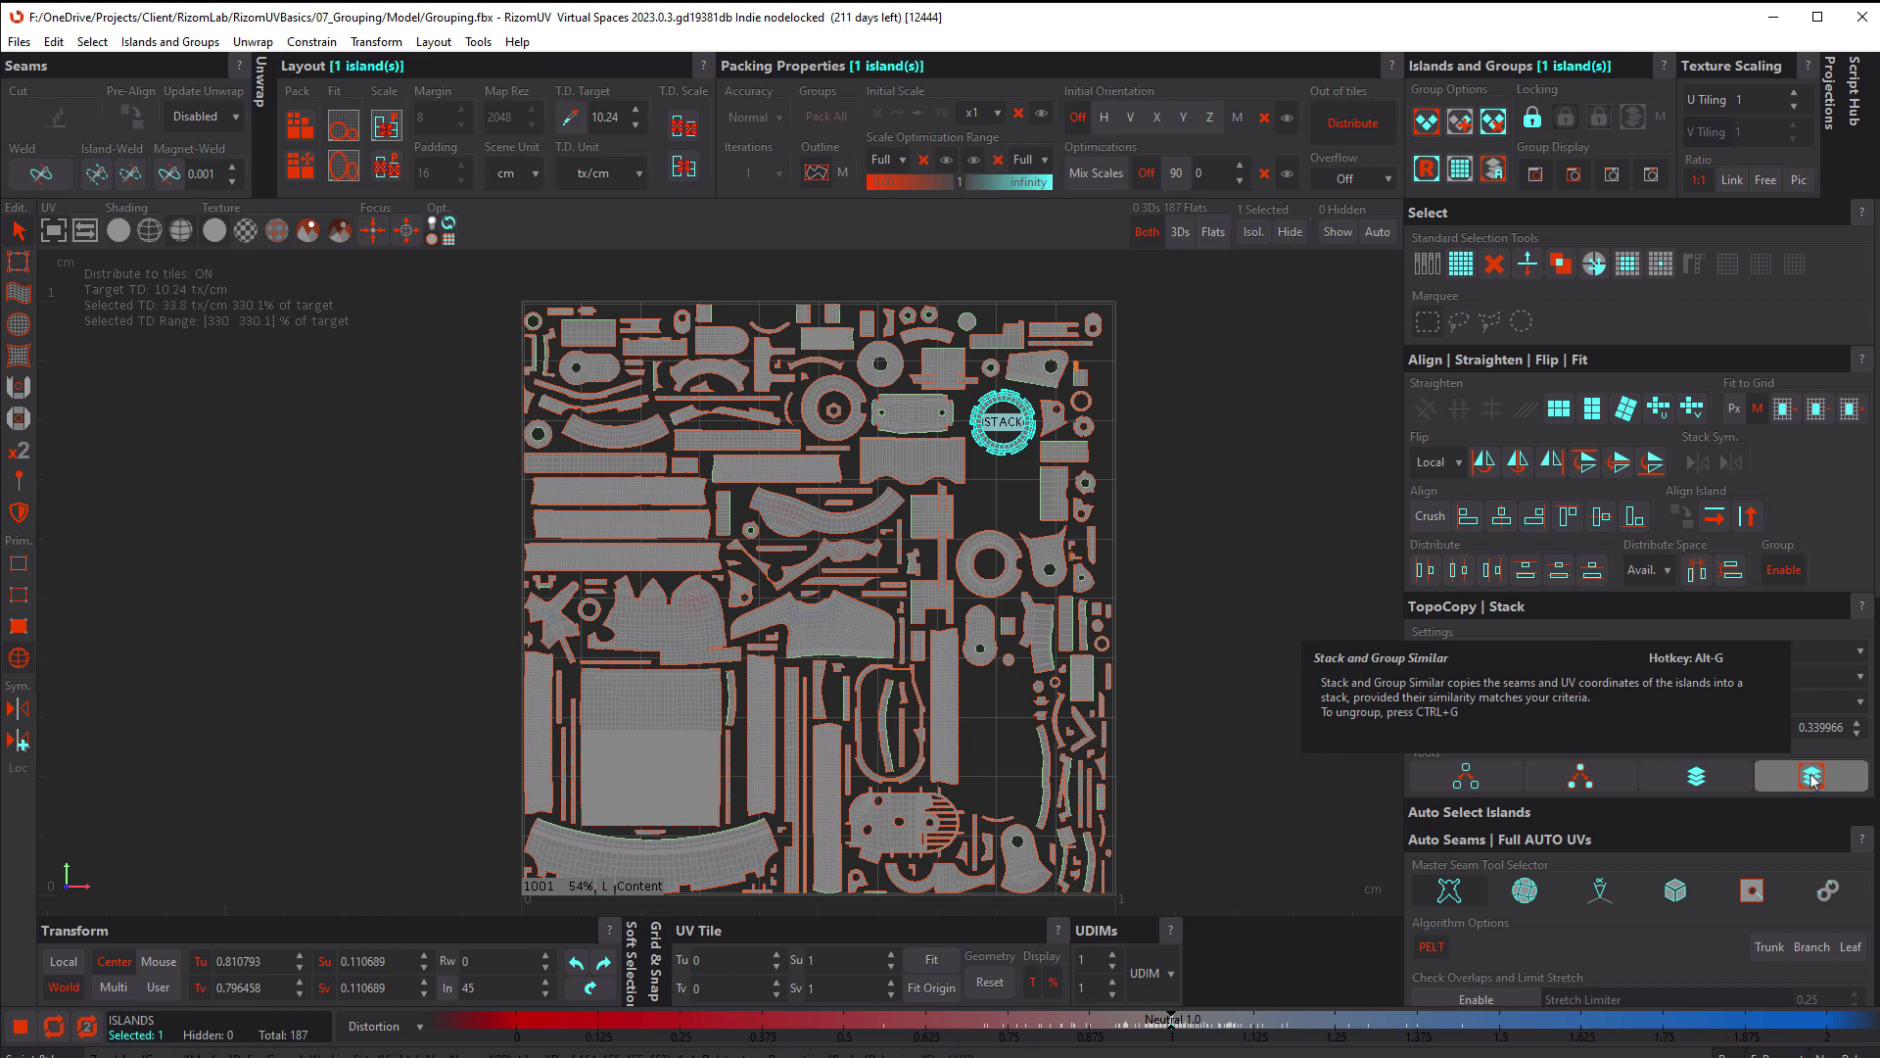
{"action": "scroll", "coordinate": [995, 467], "scroll_direction": "up", "scroll_amount": 2}
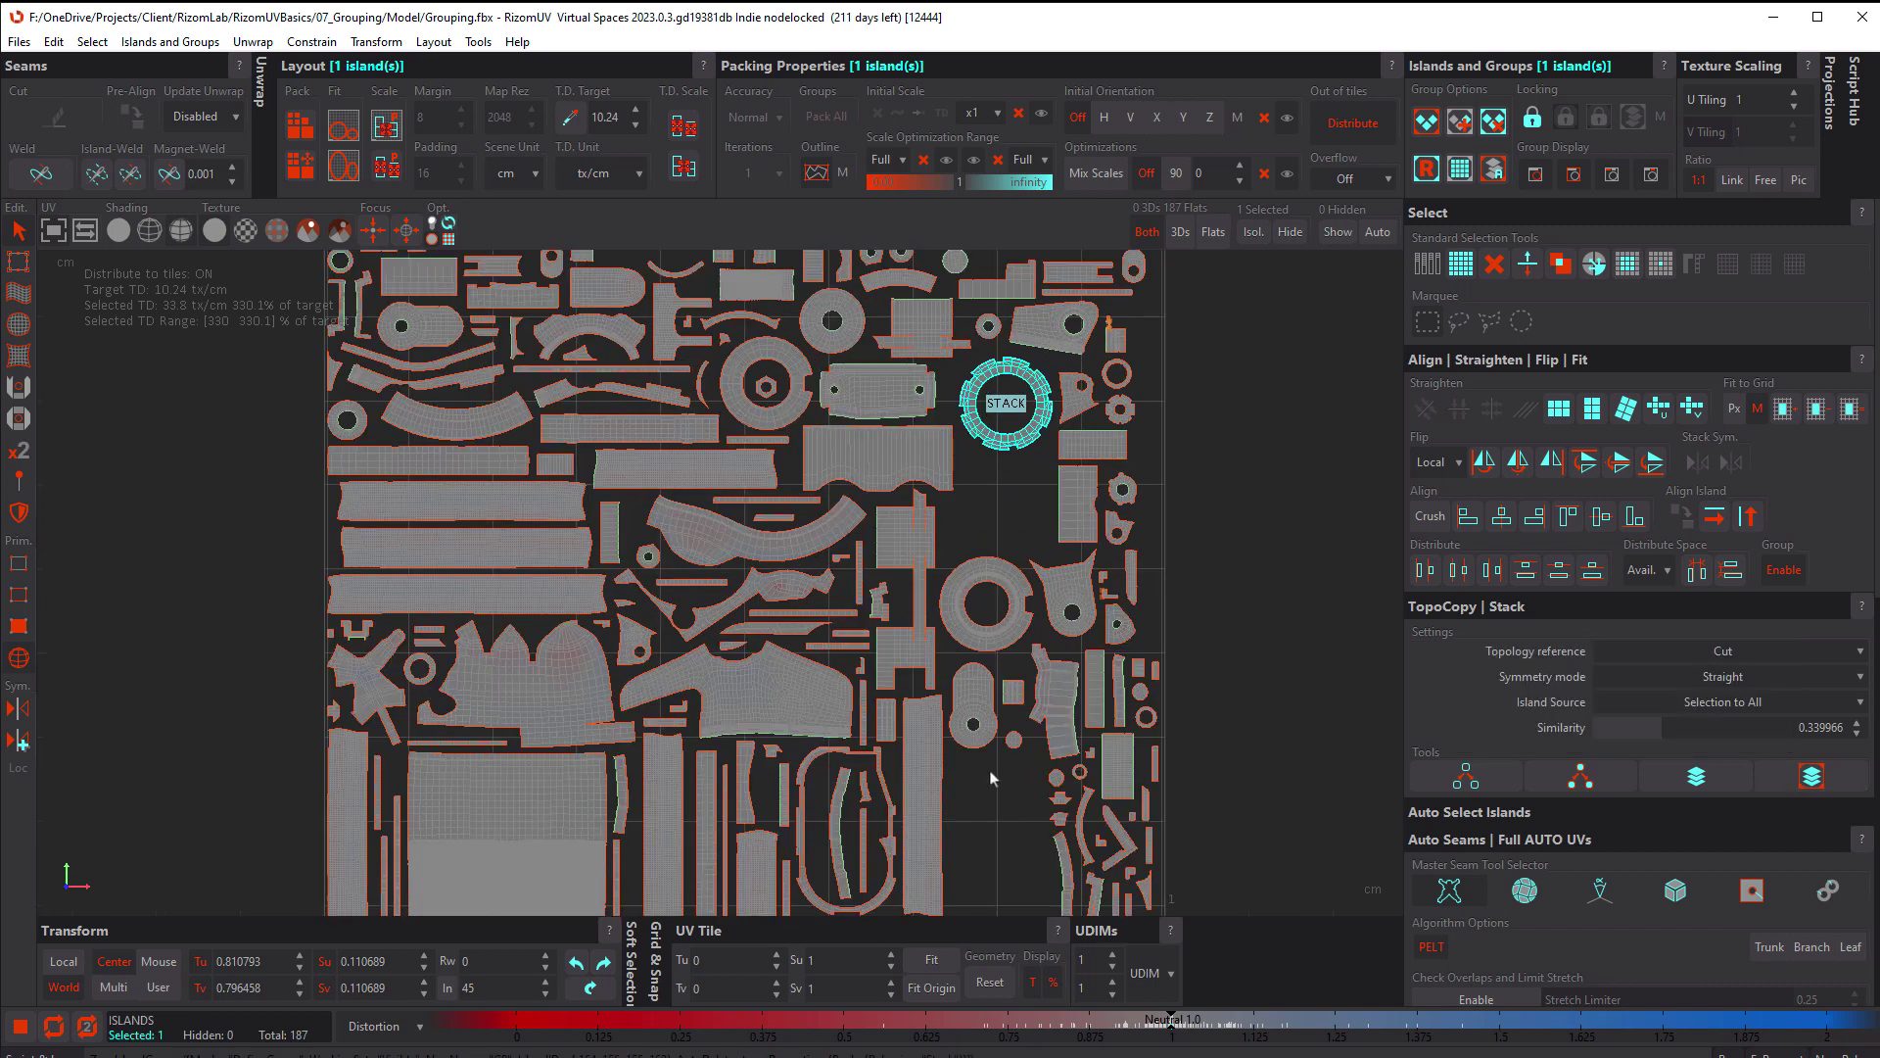
Select the toothed ring stack together with its islands, pack it as a unit, and clear the selection
{"action": "left_click", "coordinate": [1004, 405]}
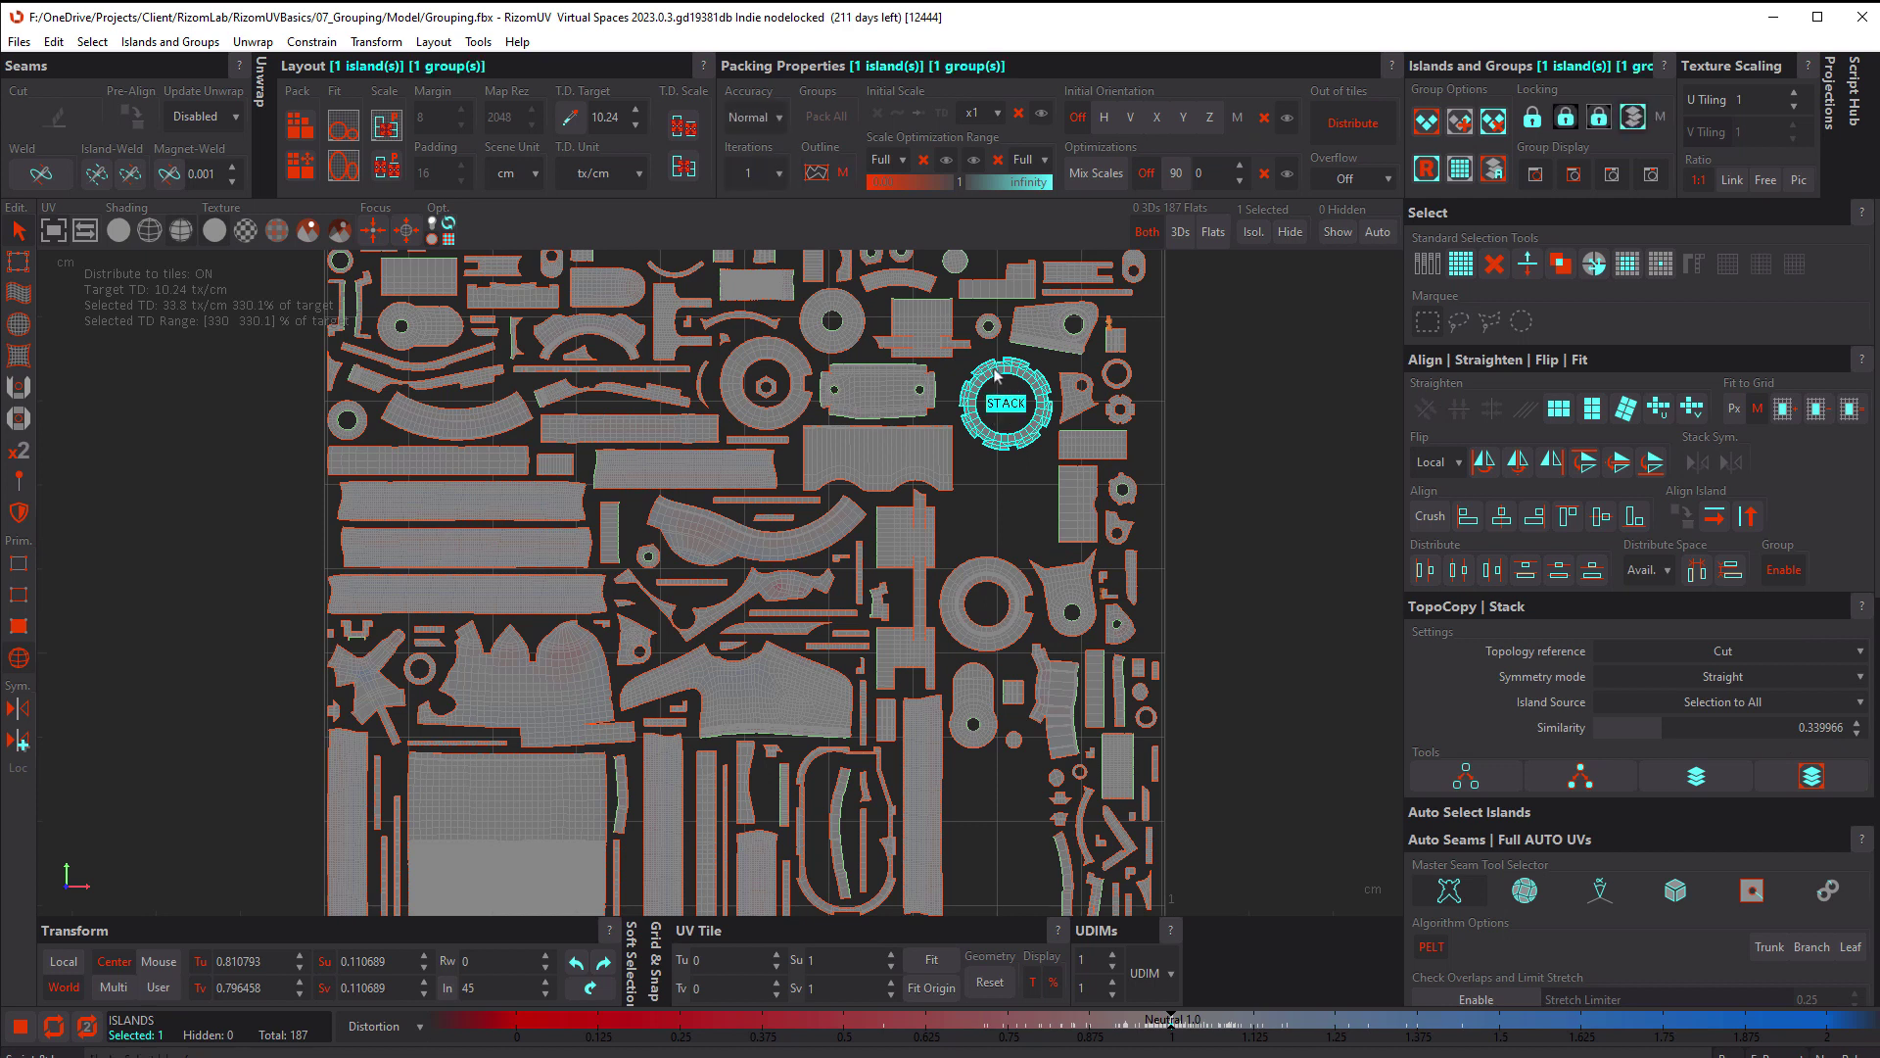
{"action": "left_click", "coordinate": [993, 376]}
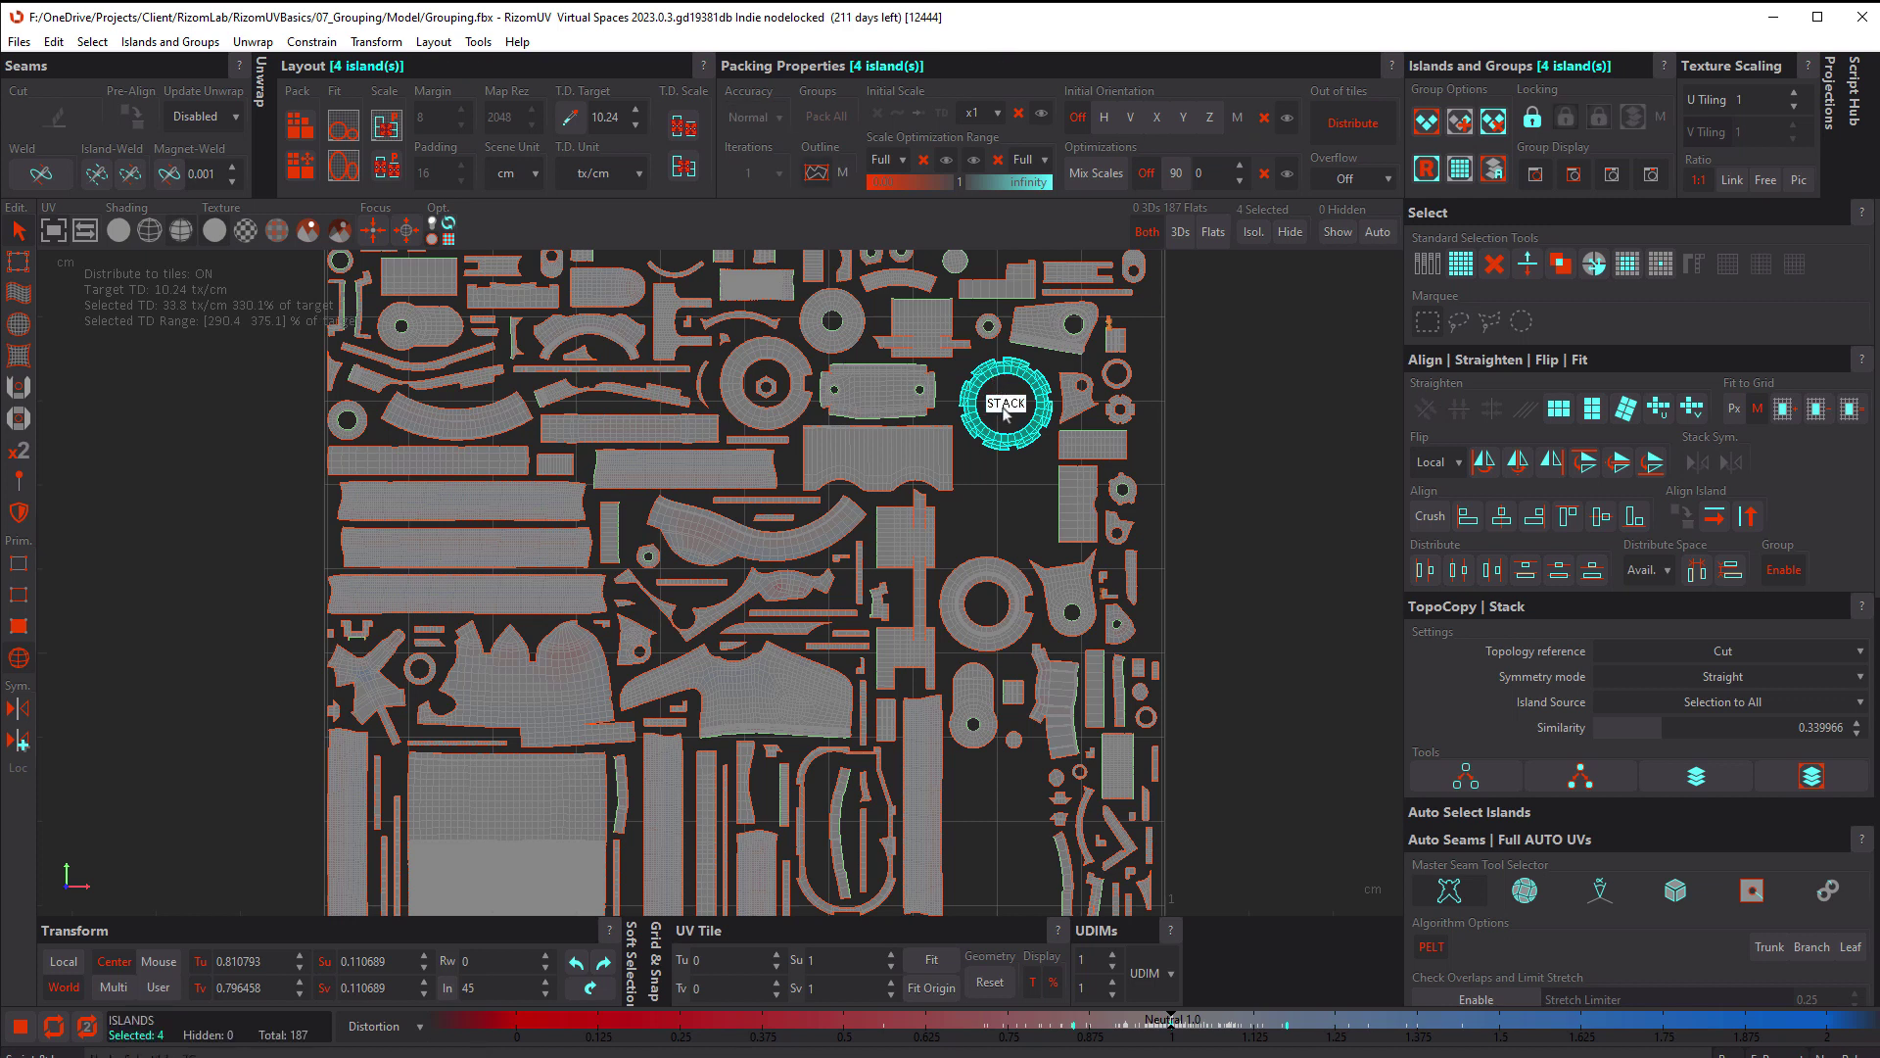
{"action": "key", "text": "ctrl+g"}
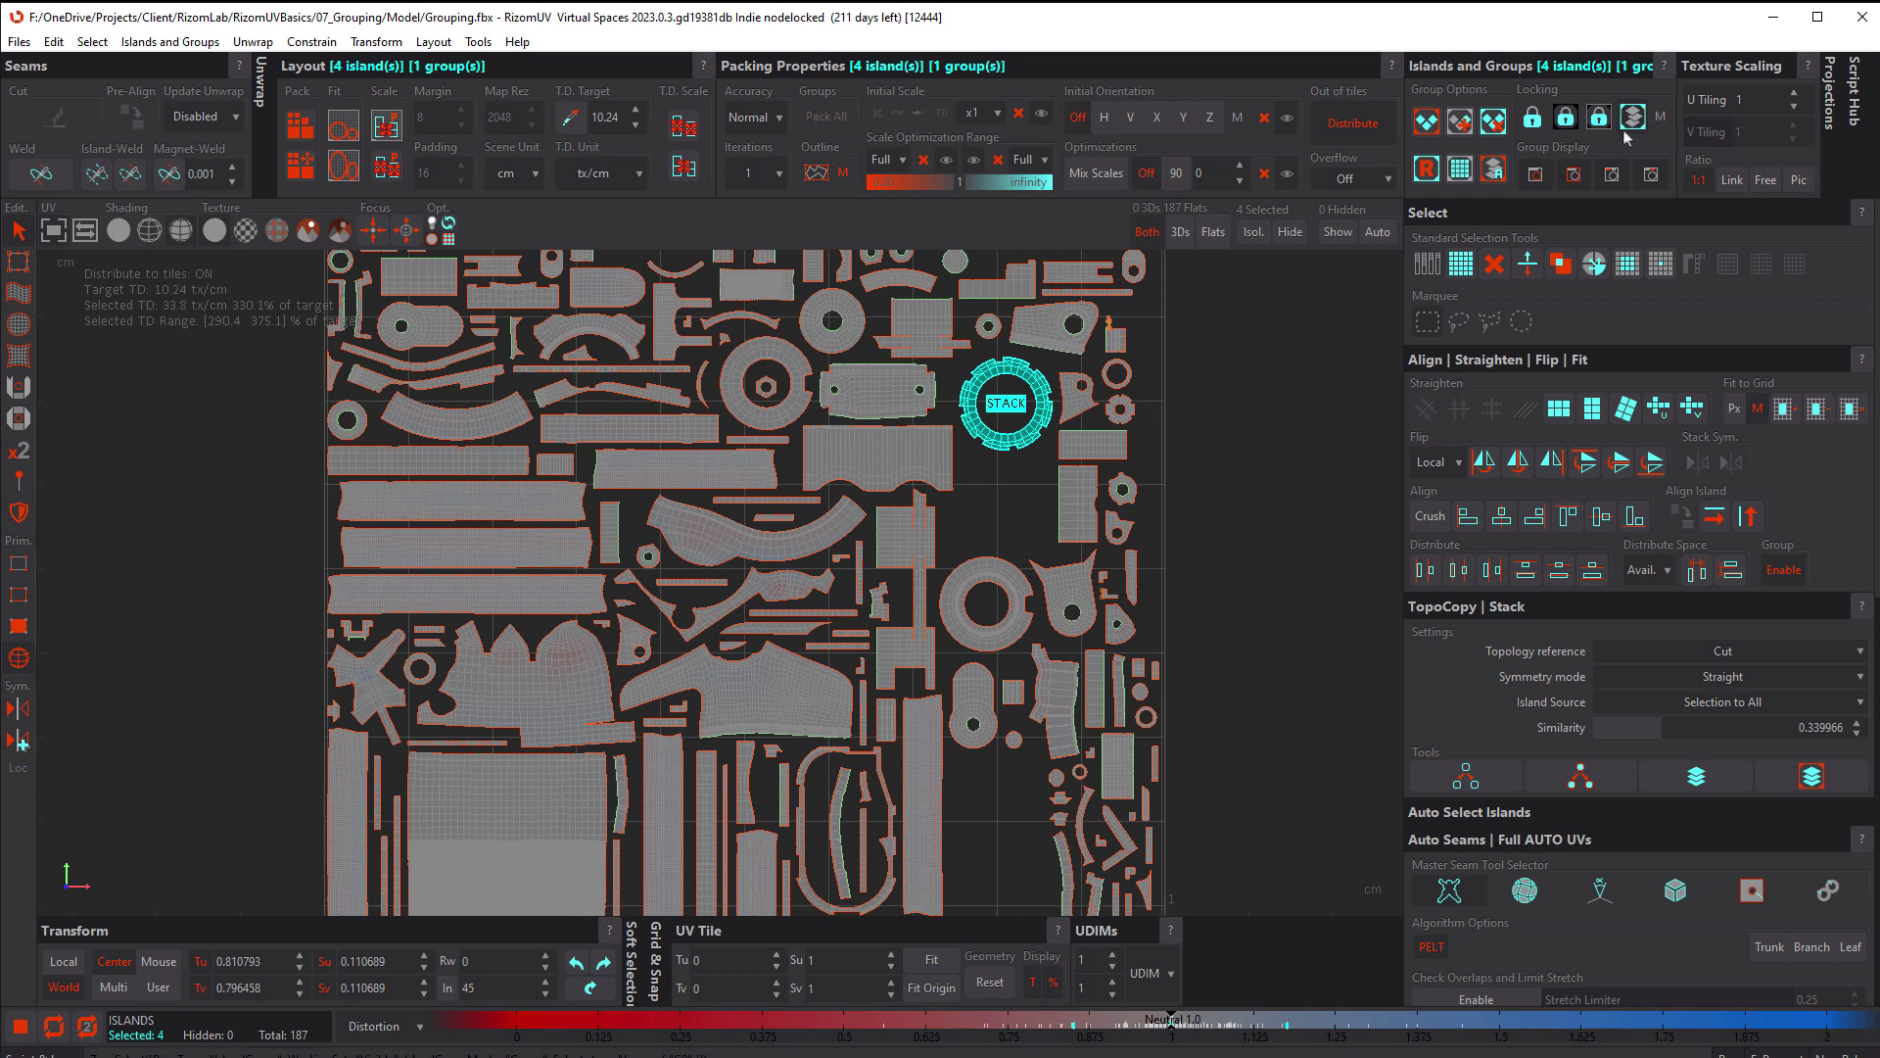
{"action": "key", "text": "p"}
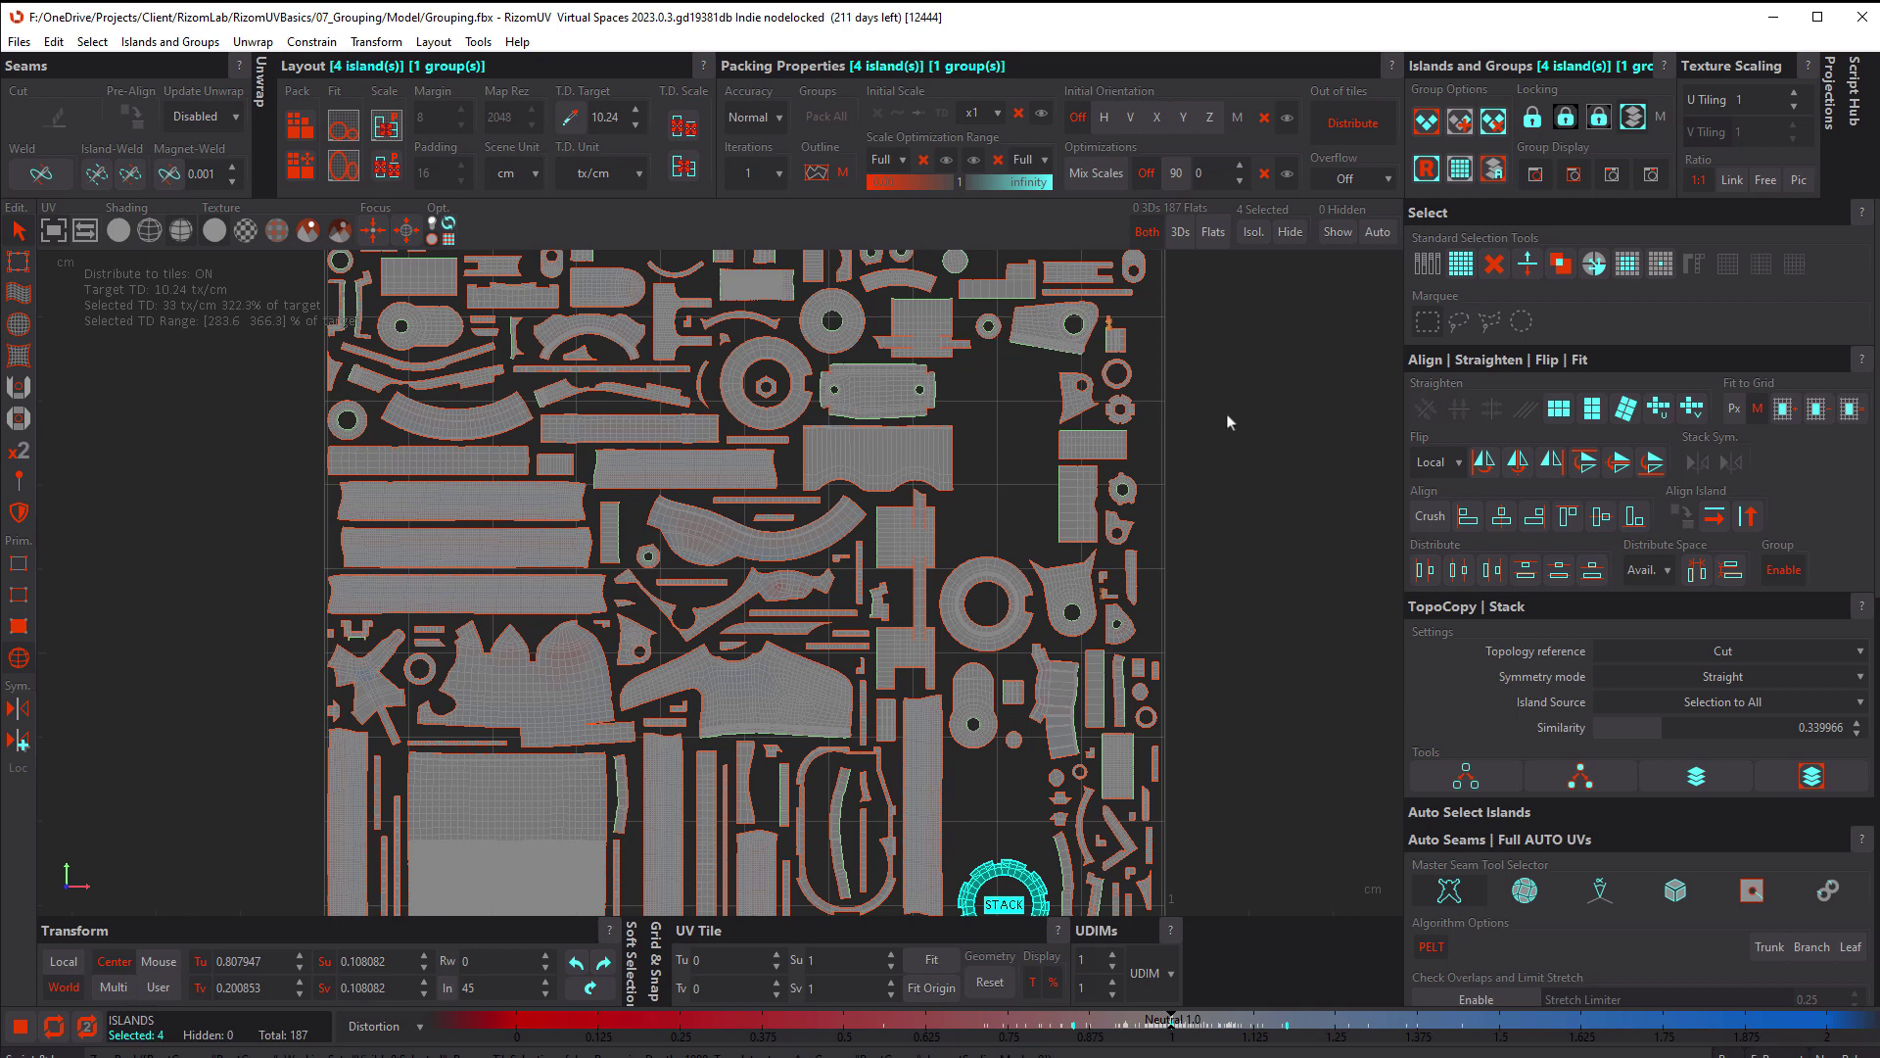
{"action": "middle_click_drag", "start_coordinate": [1218, 680], "coordinate": [1220, 509]}
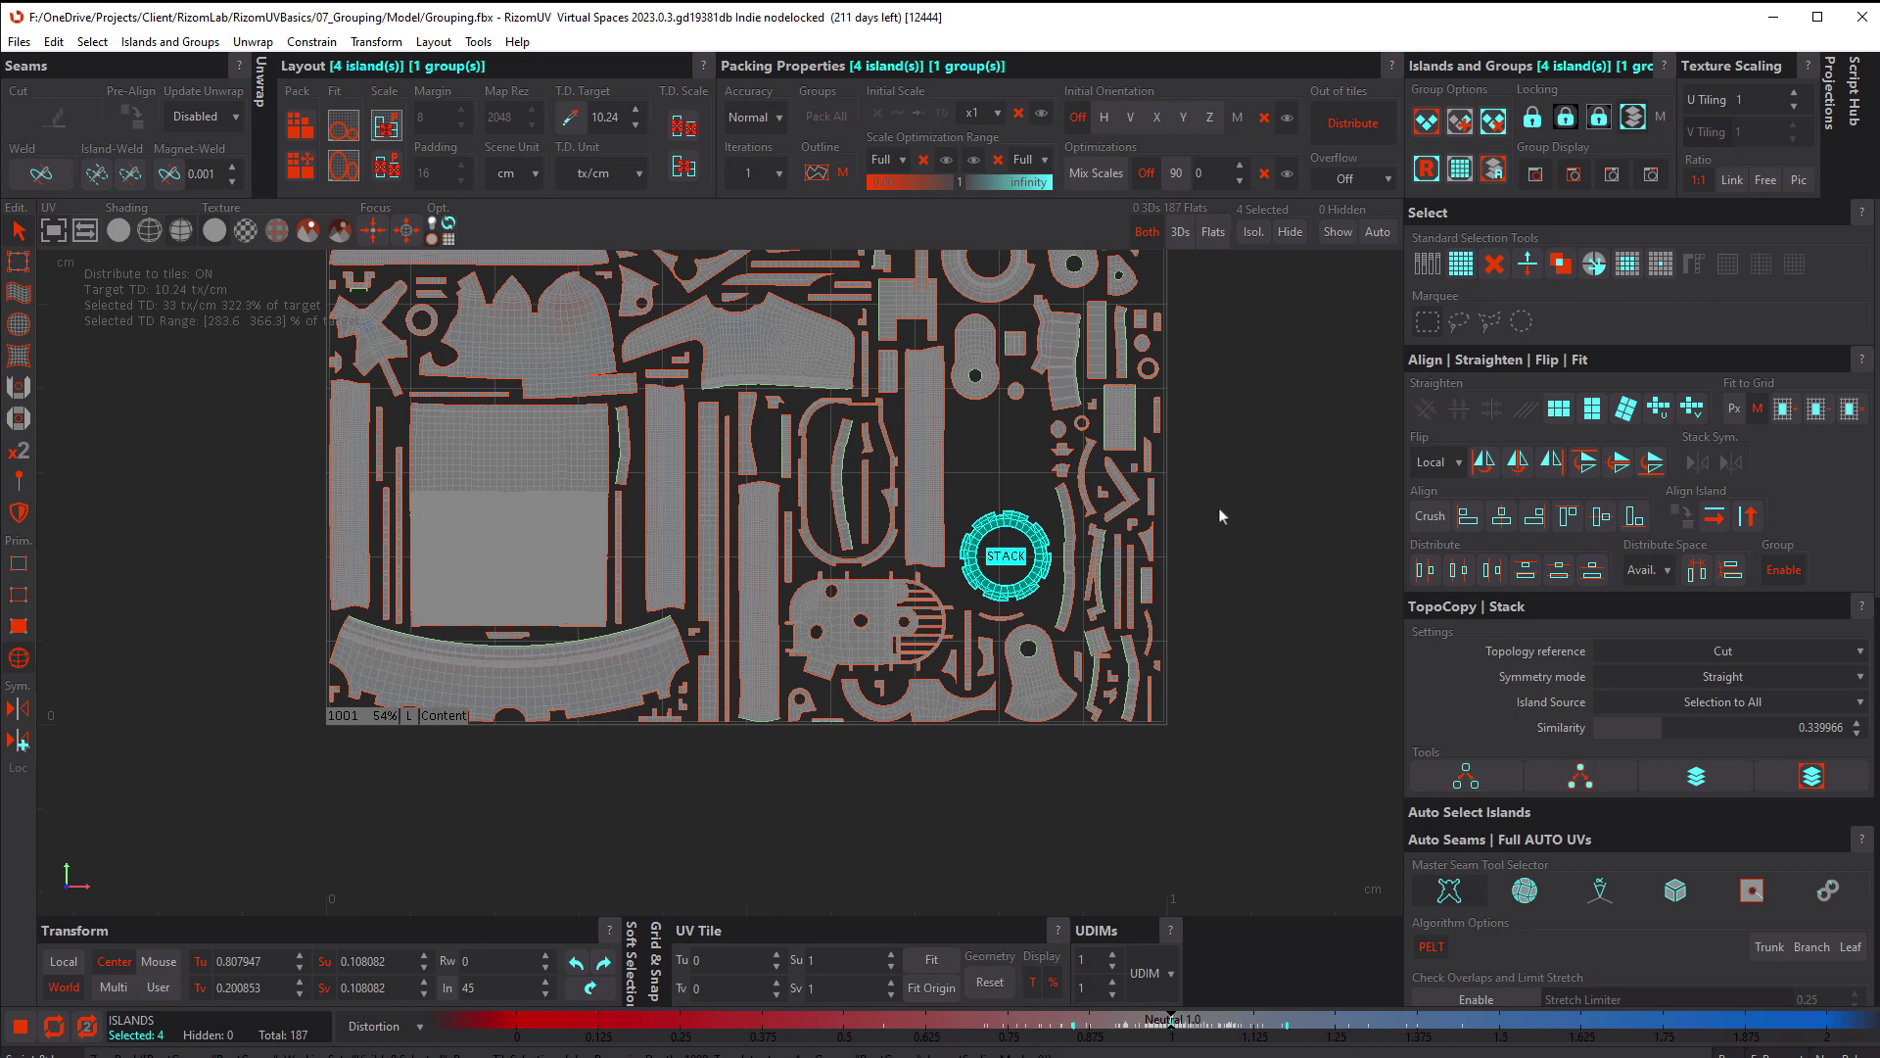
{"action": "left_click", "coordinate": [1243, 514]}
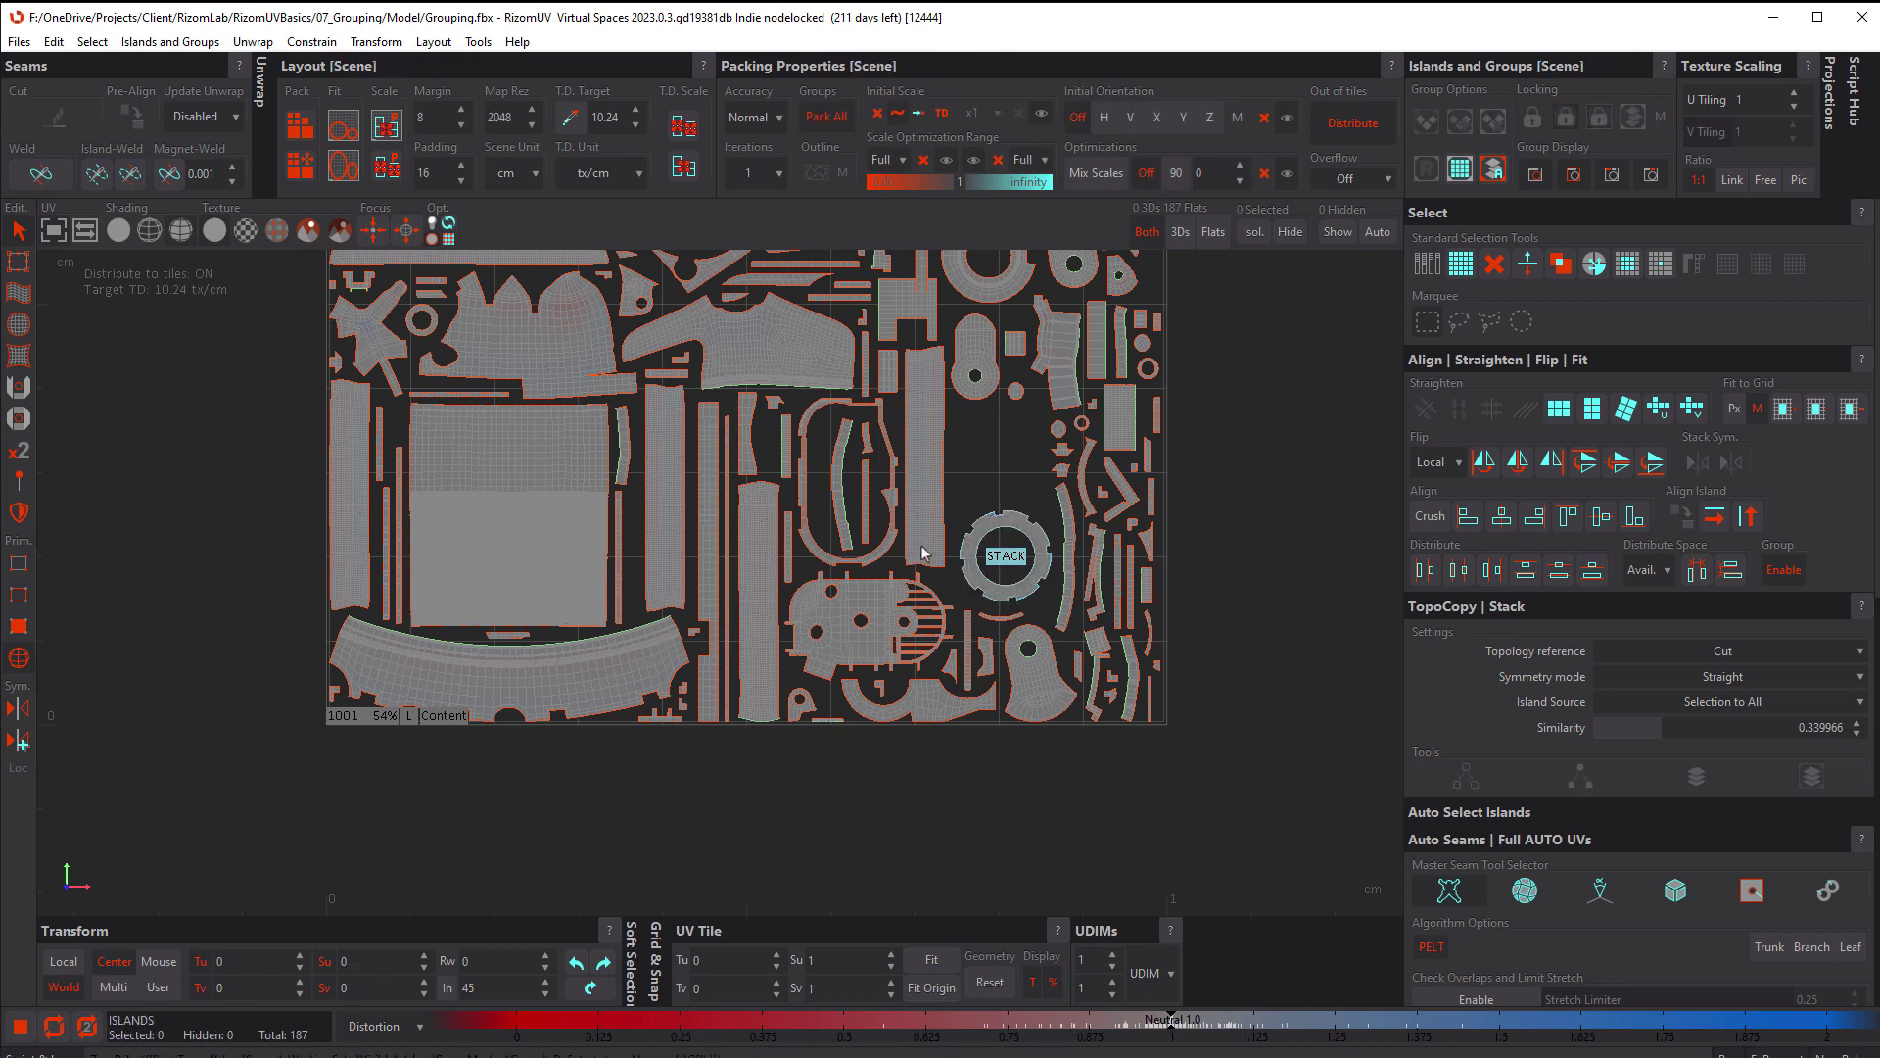
Show the 3D view, select the cylindrical housing and its front cover, group their islands, and pack the group's content
{"action": "key", "text": "Tab"}
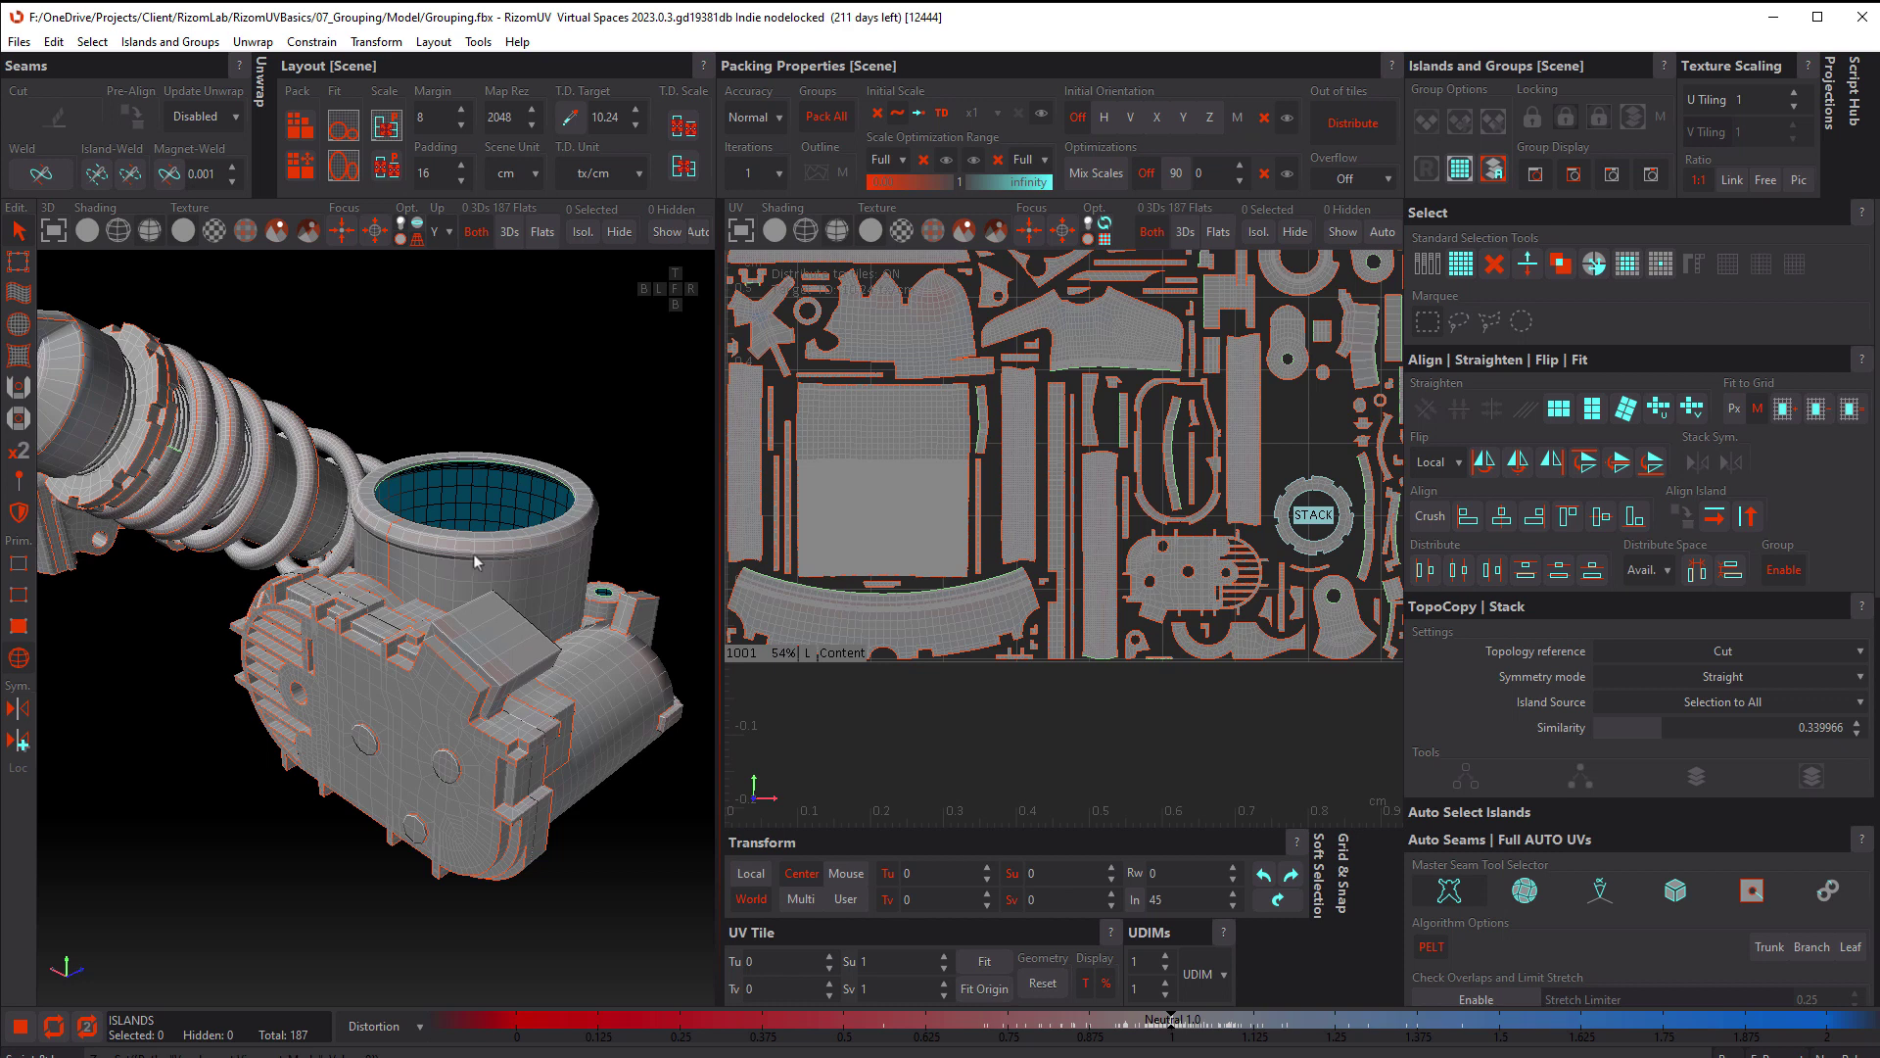
{"action": "scroll", "coordinate": [498, 558], "scroll_direction": "down", "scroll_amount": 3}
{"action": "left_click", "coordinate": [505, 567]}
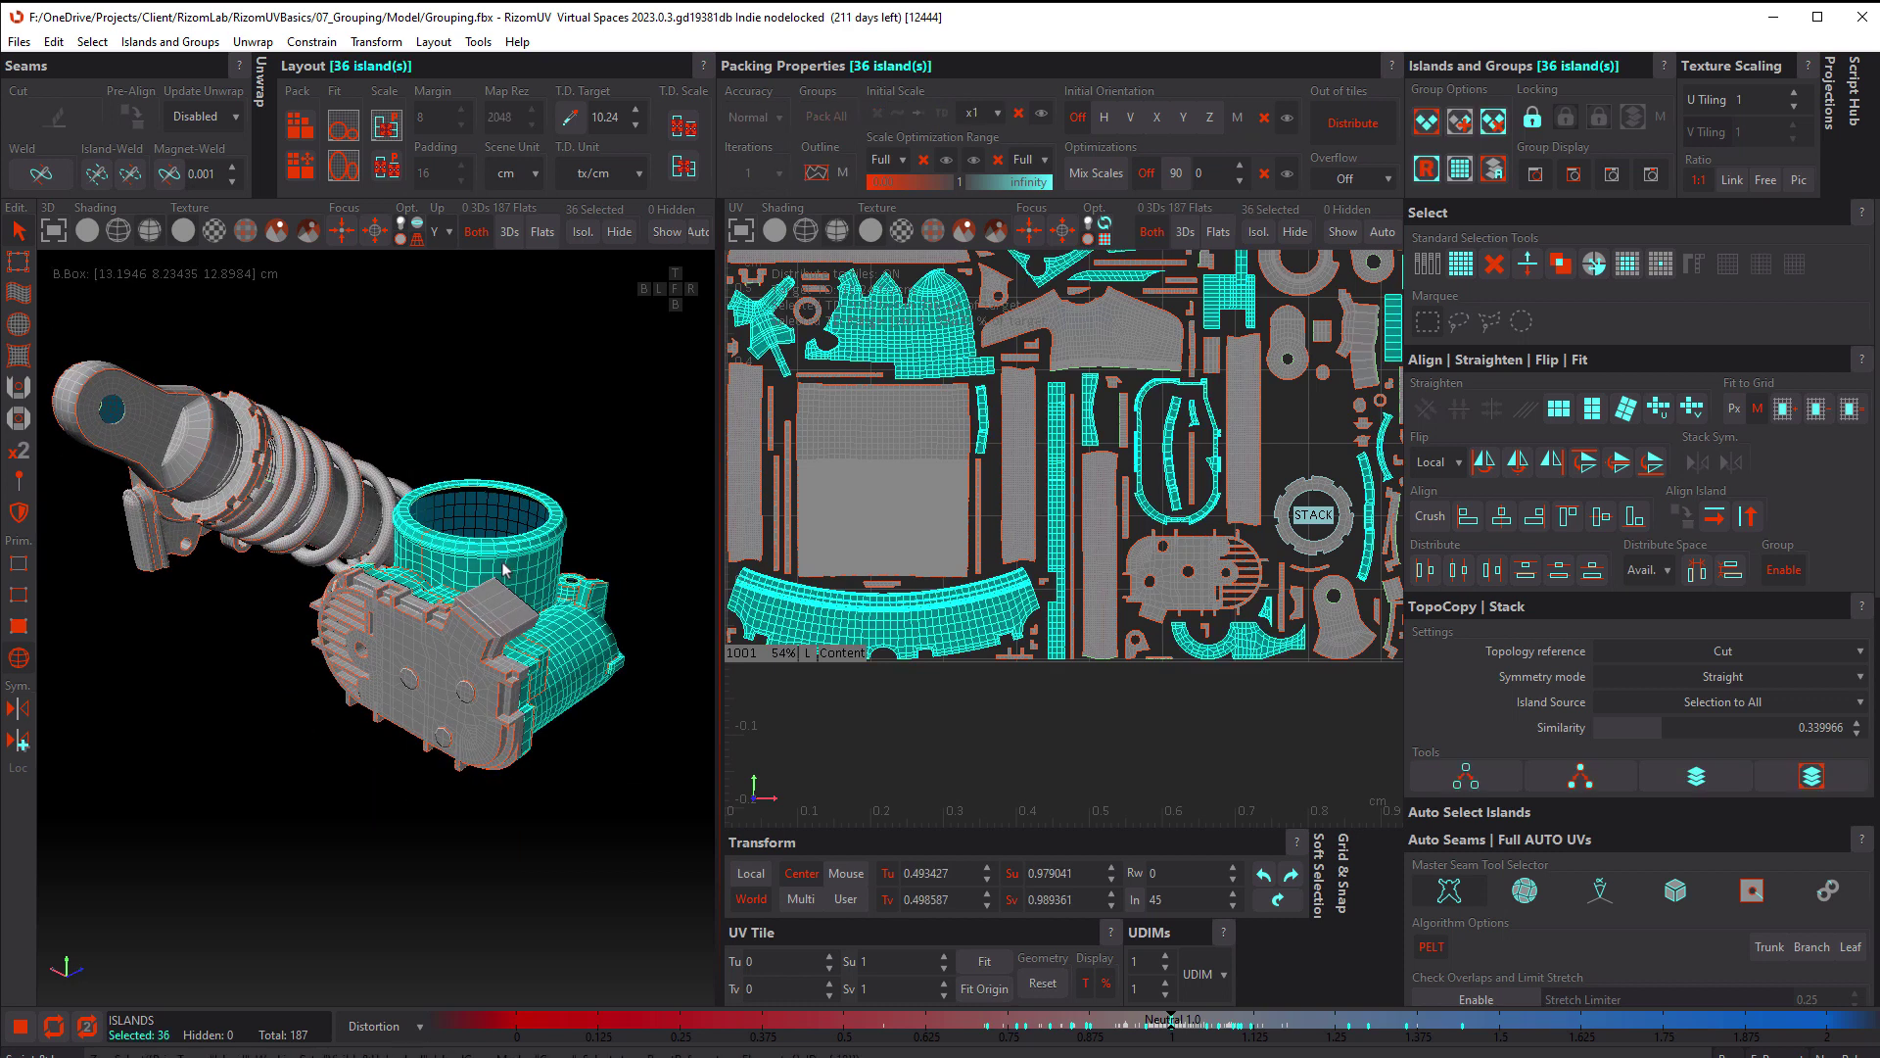
{"action": "left_click", "coordinate": [471, 638], "text": "shift"}
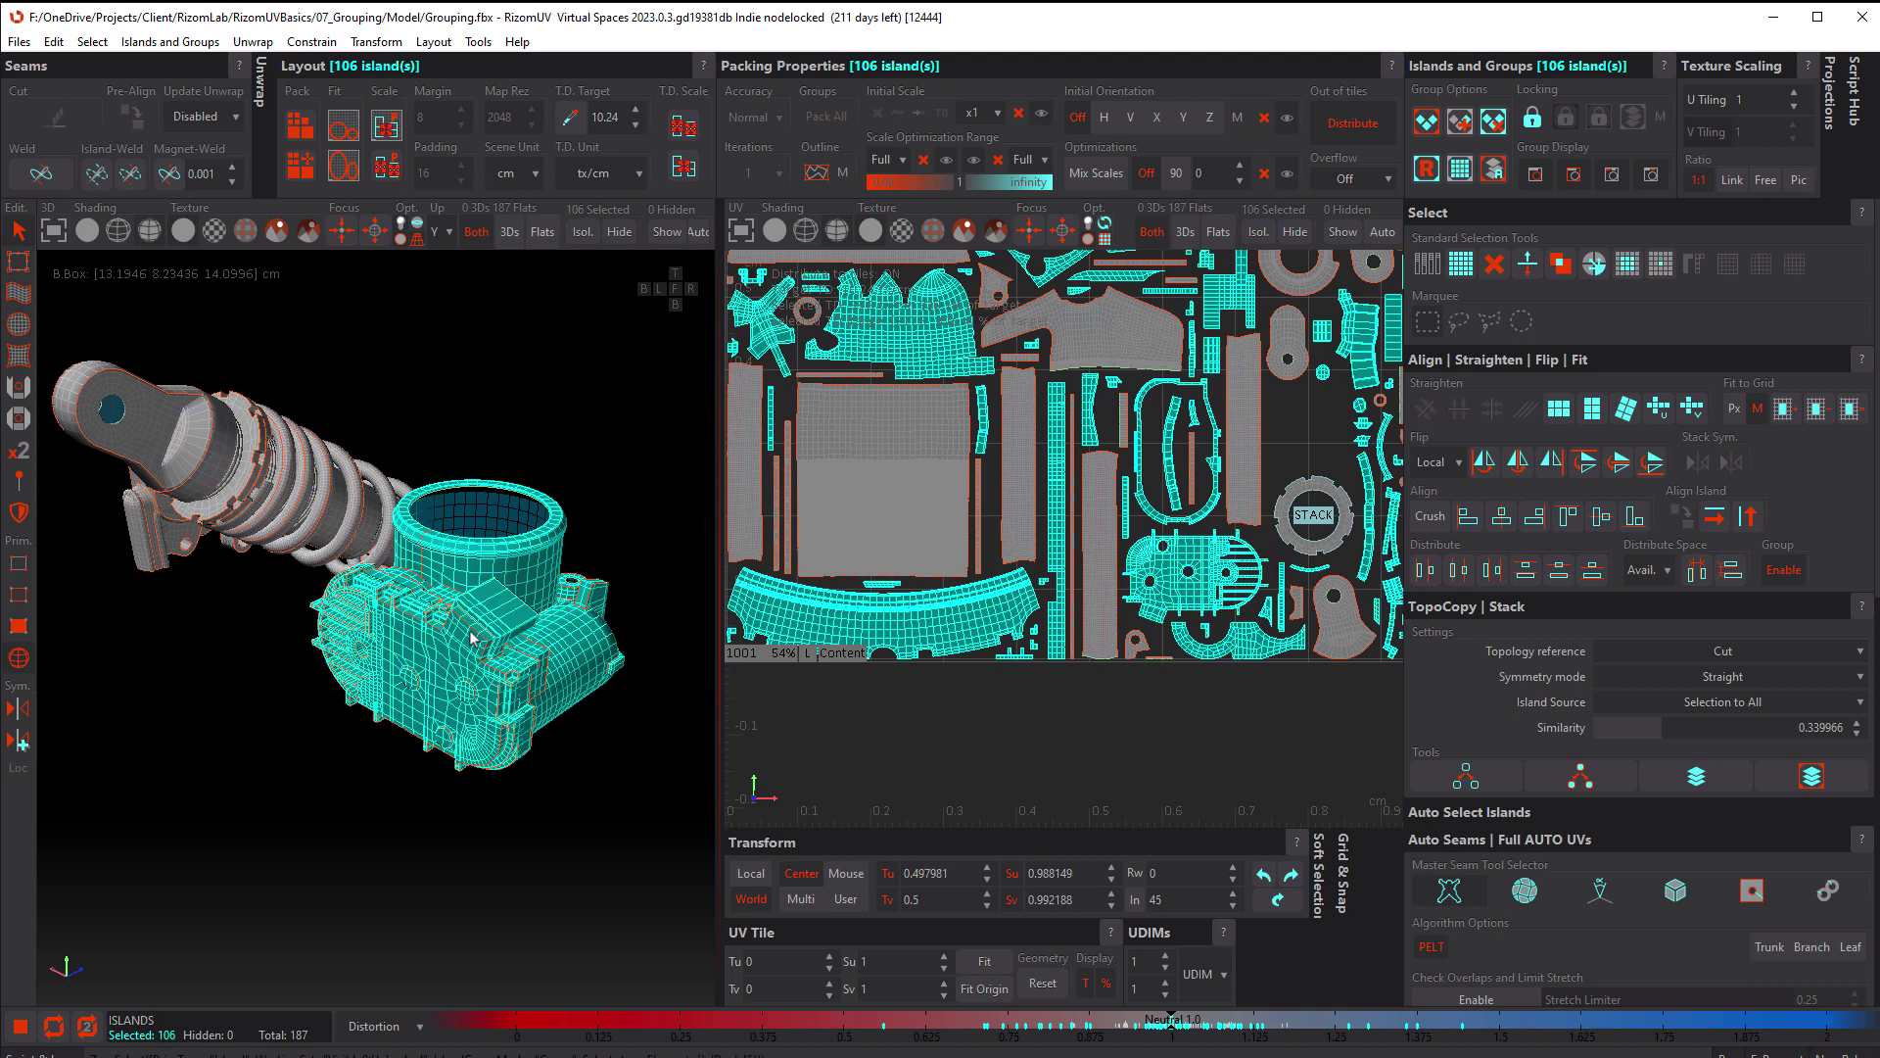
{"action": "scroll", "coordinate": [999, 519], "scroll_direction": "down", "scroll_amount": 3}
{"action": "middle_click_drag", "start_coordinate": [1092, 500], "coordinate": [1088, 565]}
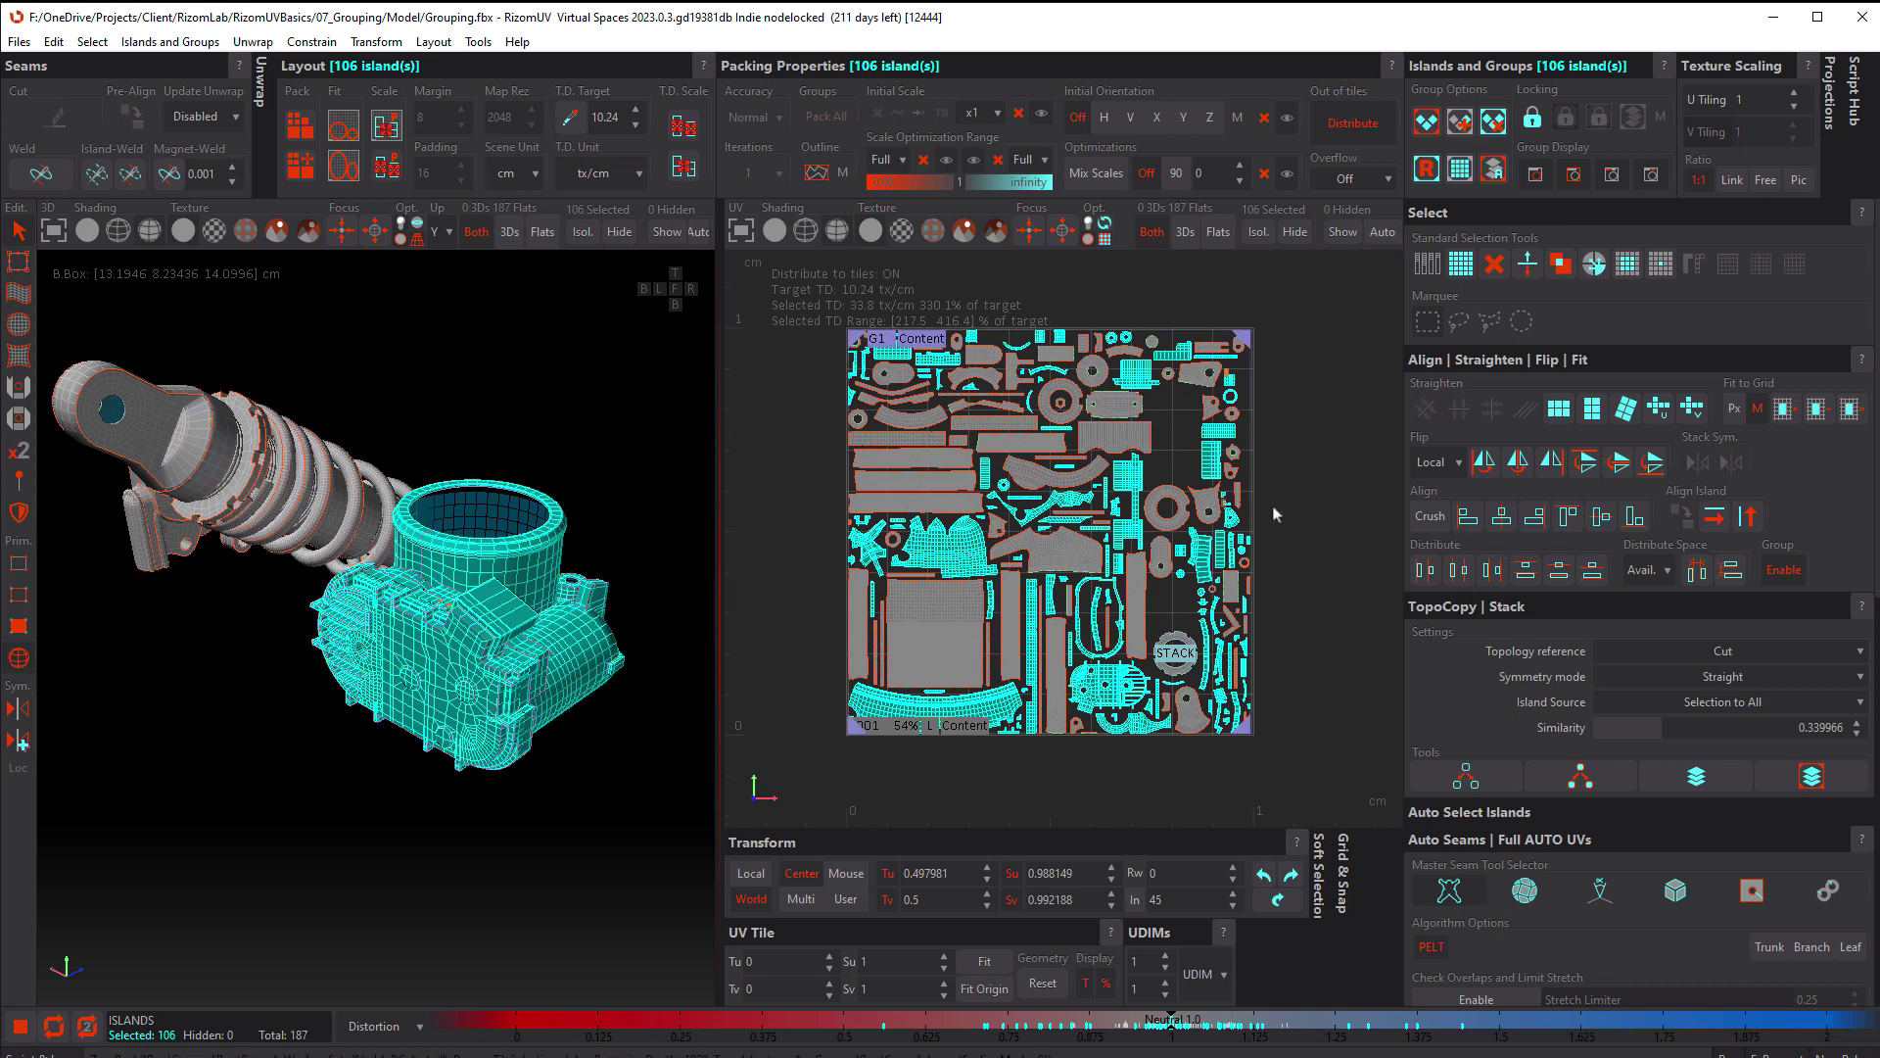
{"action": "key", "text": "p"}
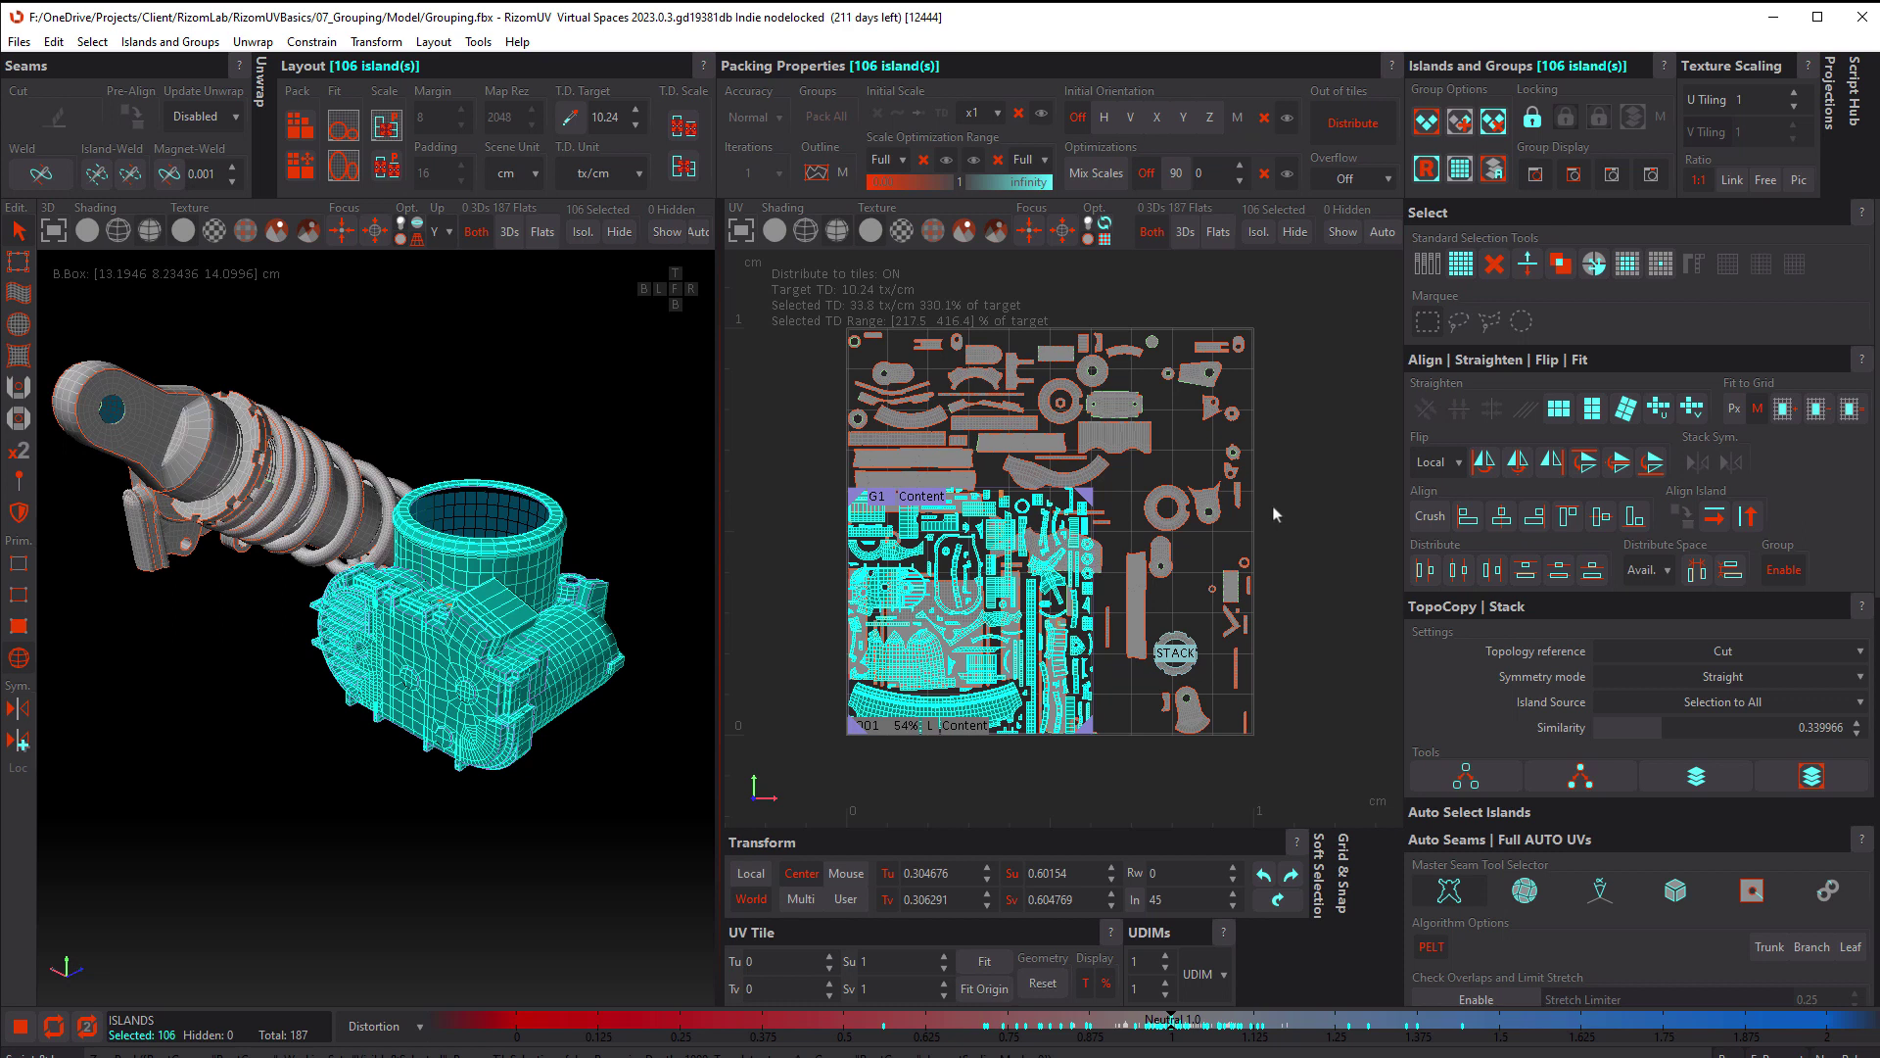
Isolate the grouped housing islands and put the front cover's islands into a nested group
{"action": "key", "text": "i"}
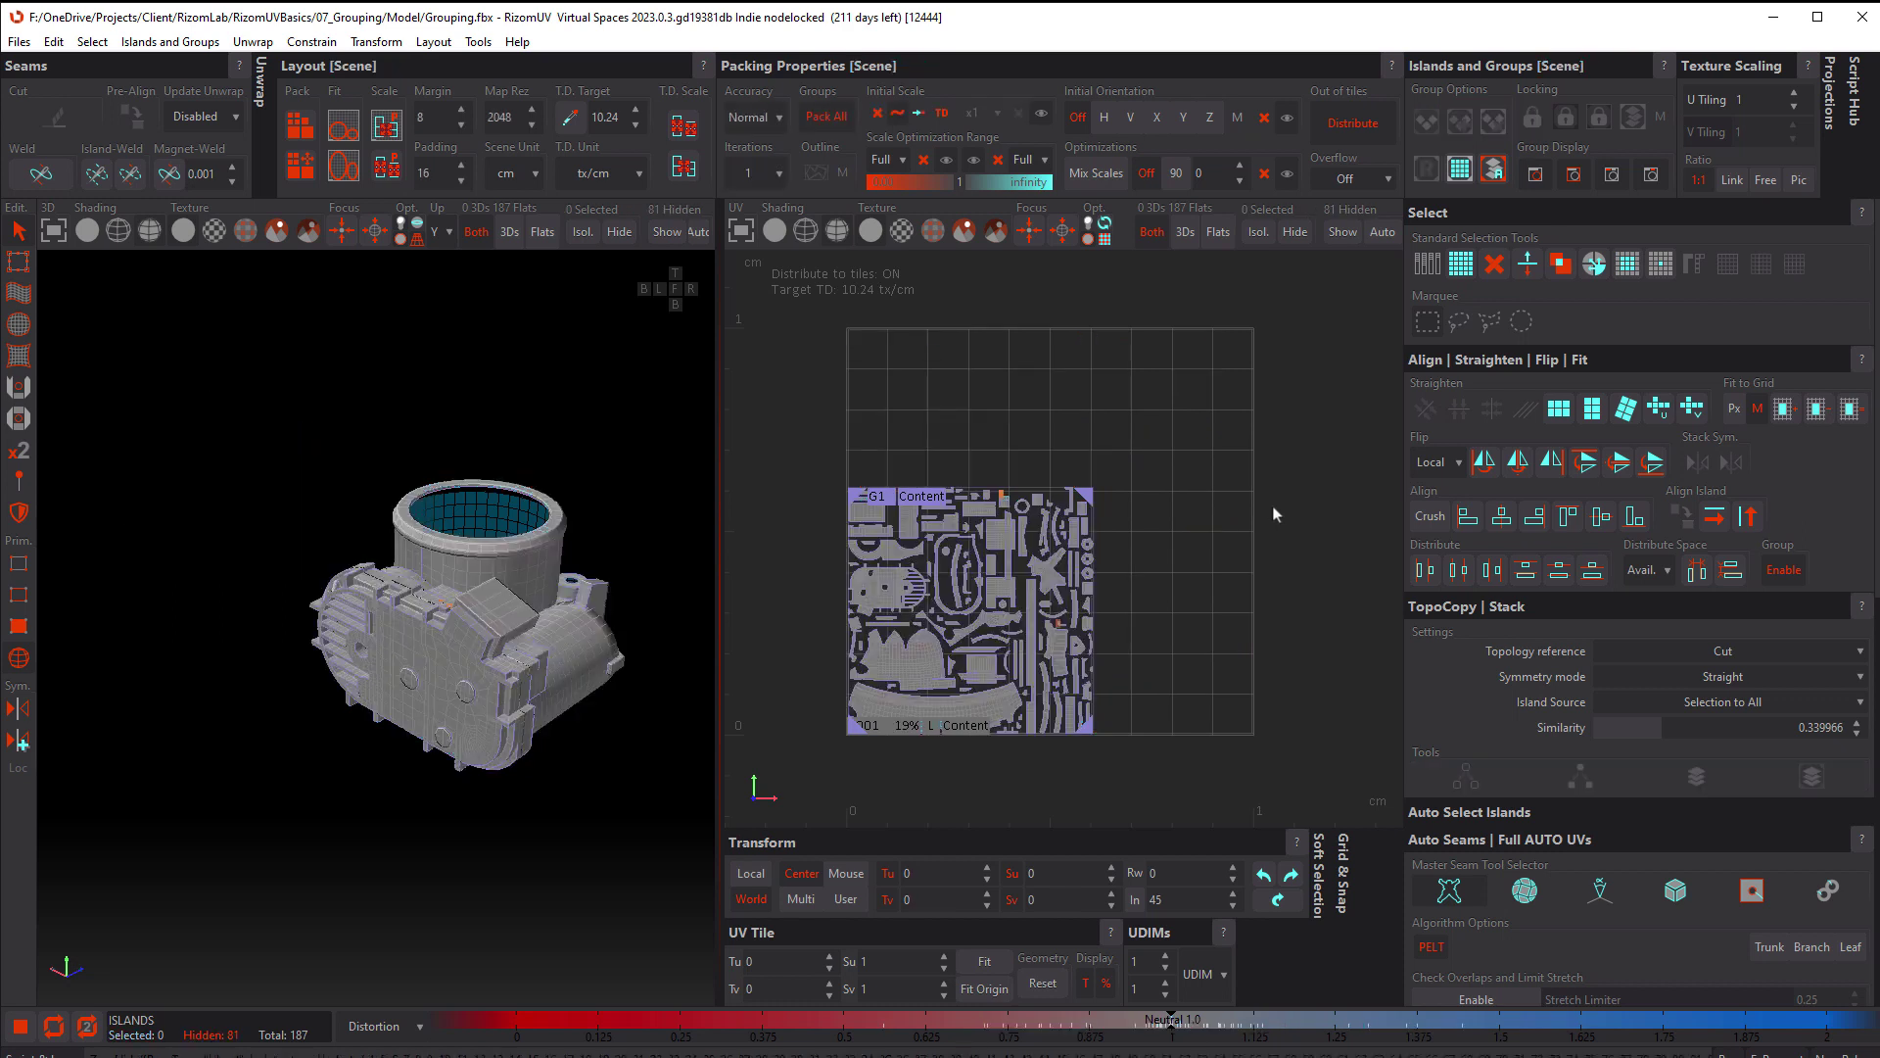
{"action": "left_click", "coordinate": [468, 659]}
{"action": "scroll", "coordinate": [930, 636], "scroll_direction": "up", "scroll_amount": 2}
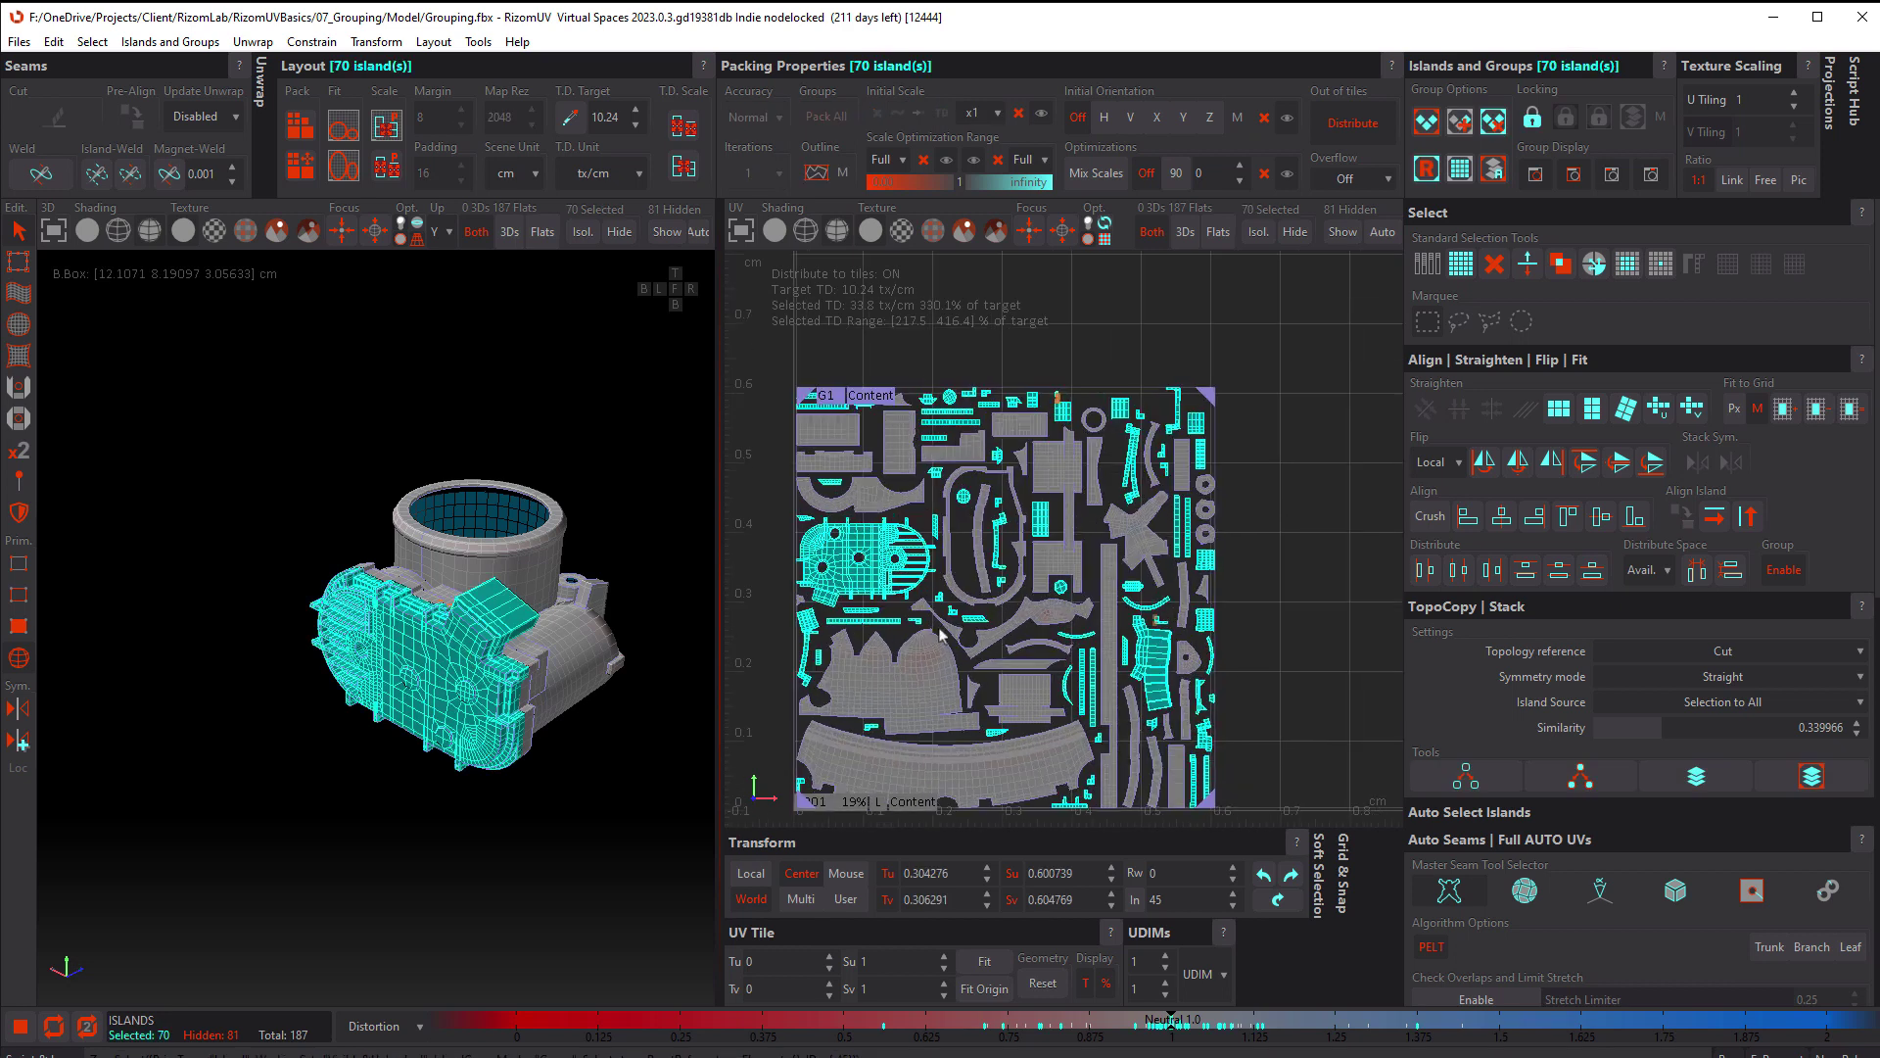
{"action": "key", "text": "ctrl+g"}
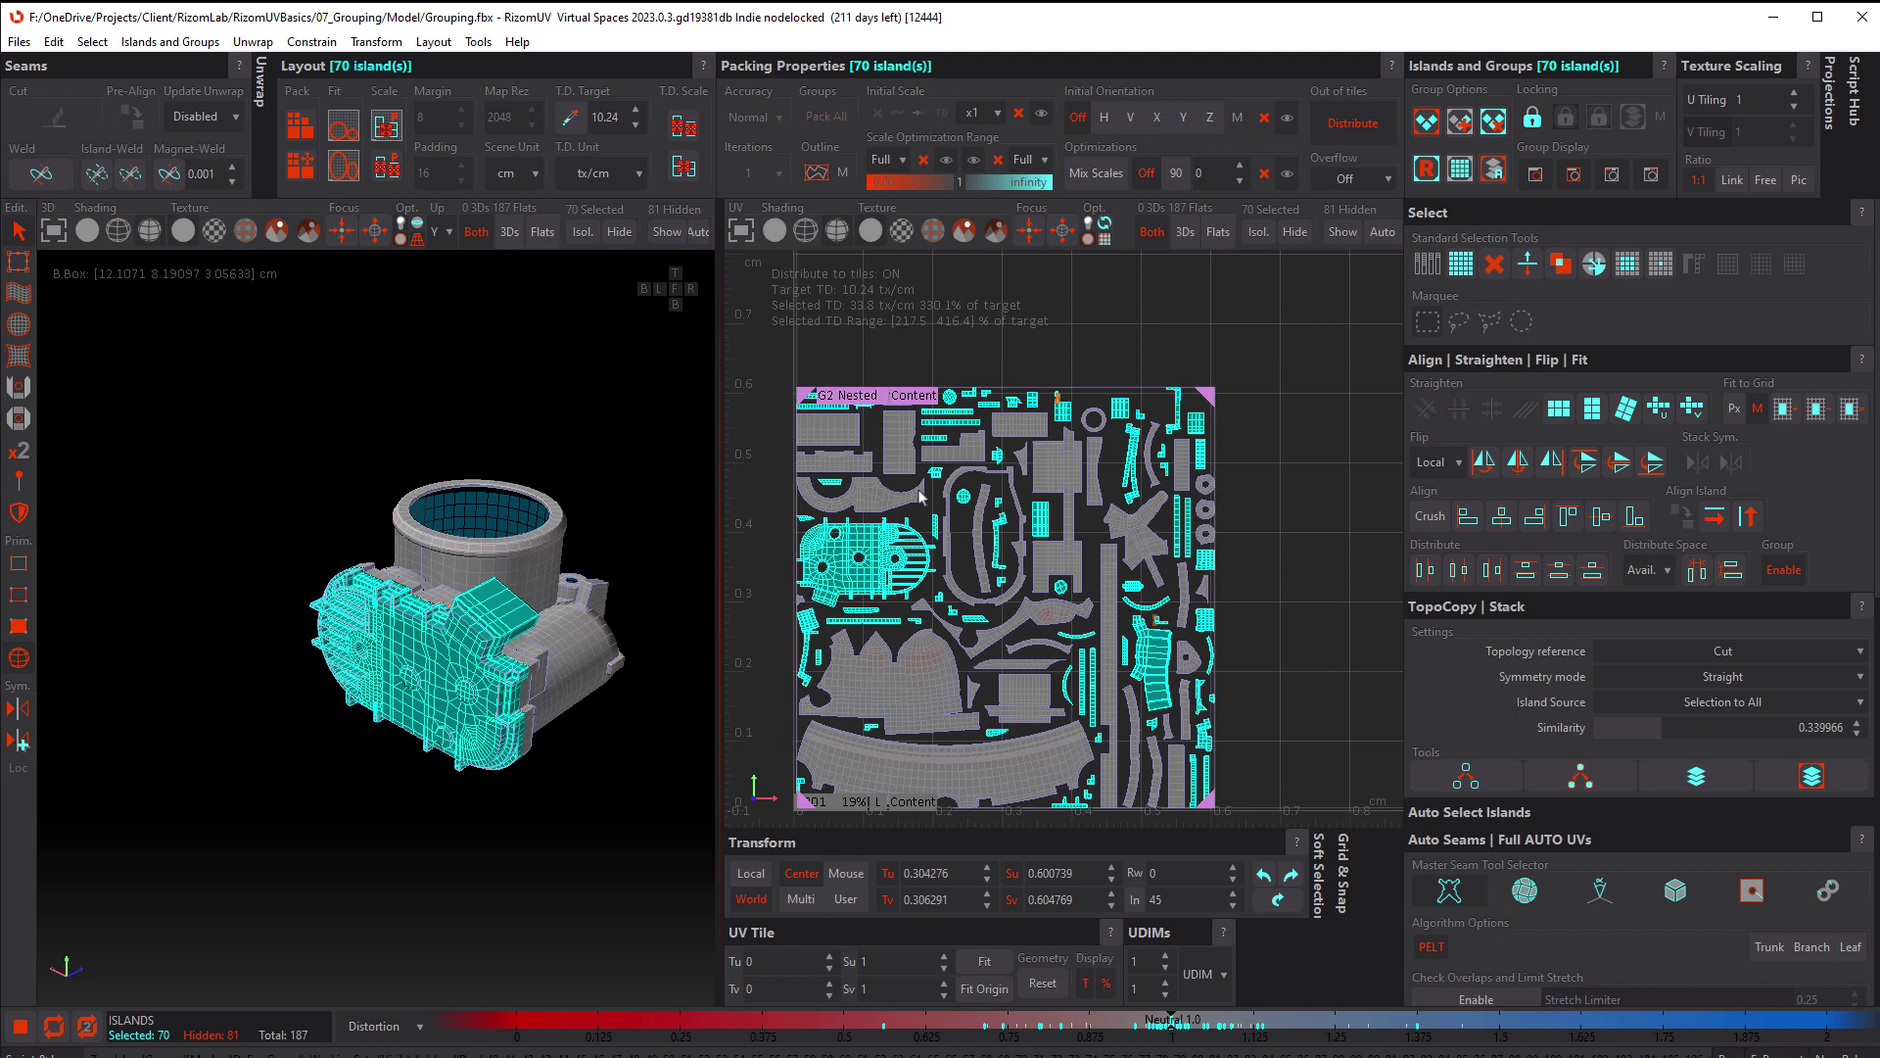
Pack all the isolated islands with nested group G2 inside G1, and clear the selection
{"action": "key", "text": "ctrl+a"}
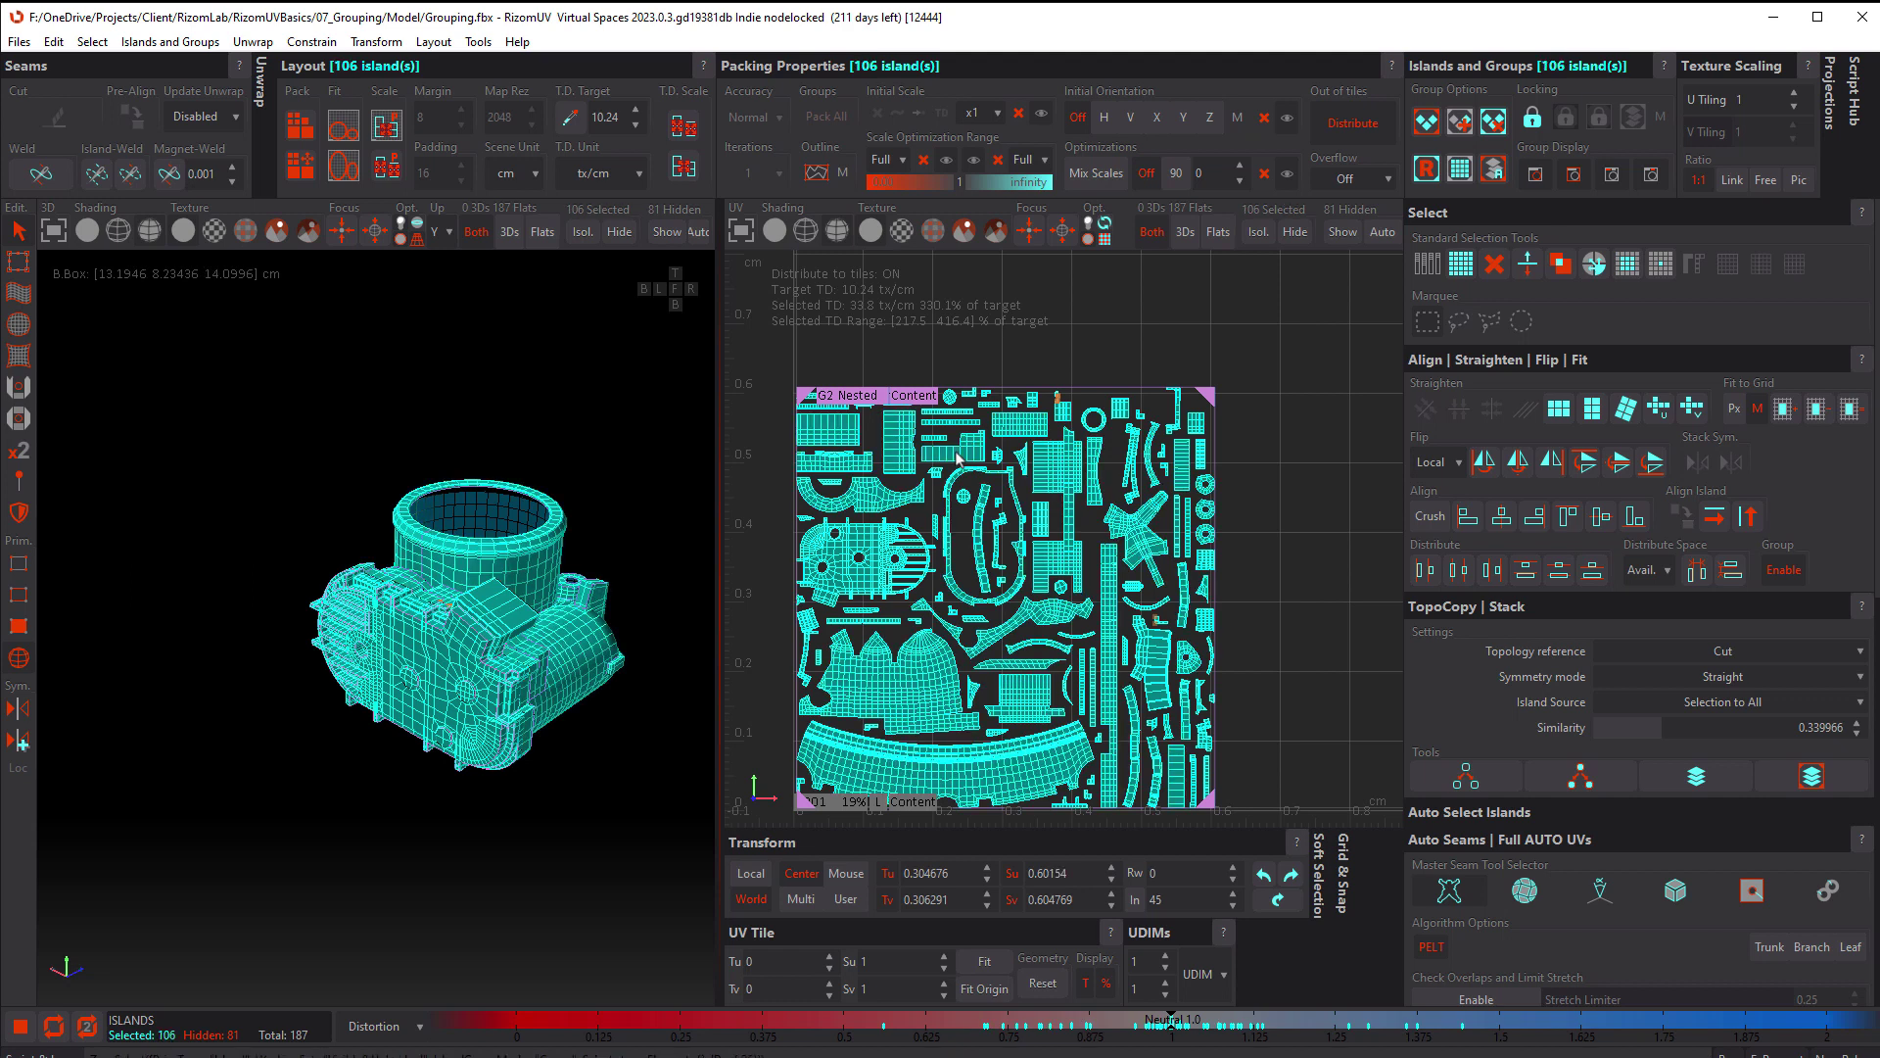
{"action": "key", "text": "ctrl+p"}
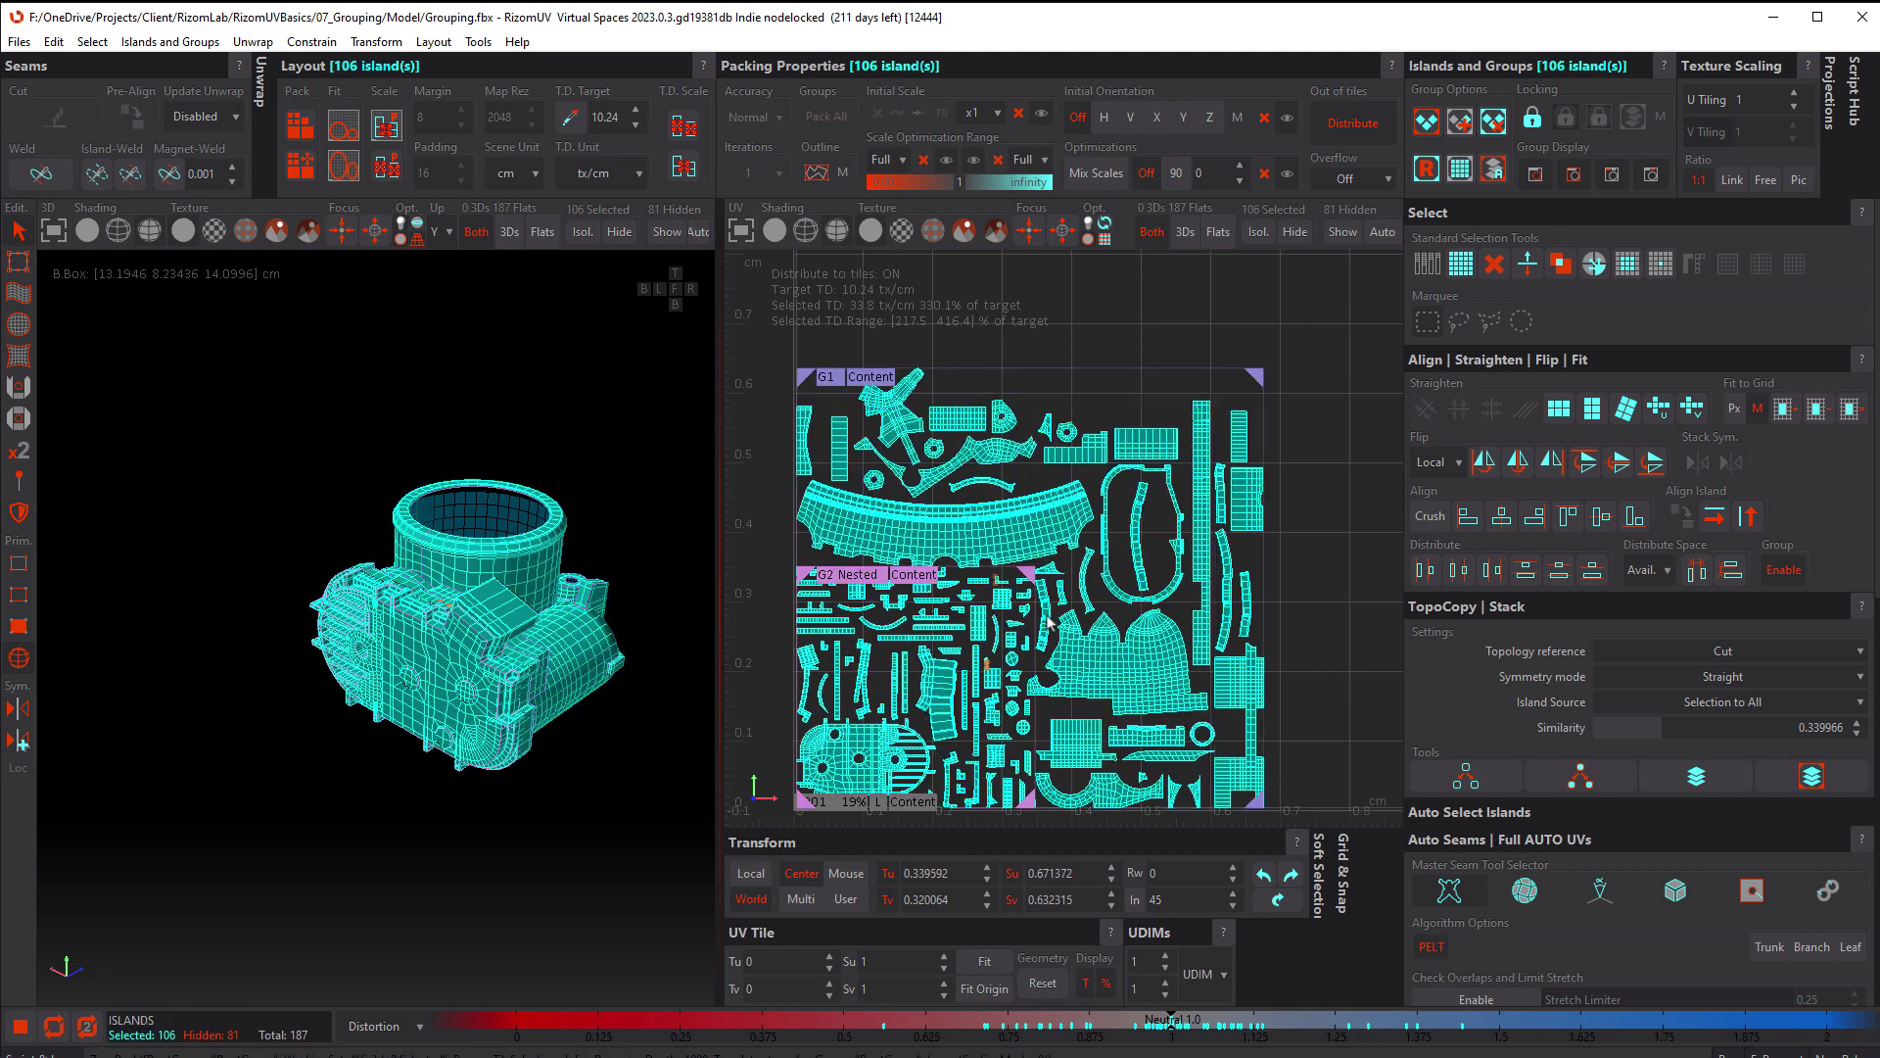
{"action": "left_click", "coordinate": [1345, 578]}
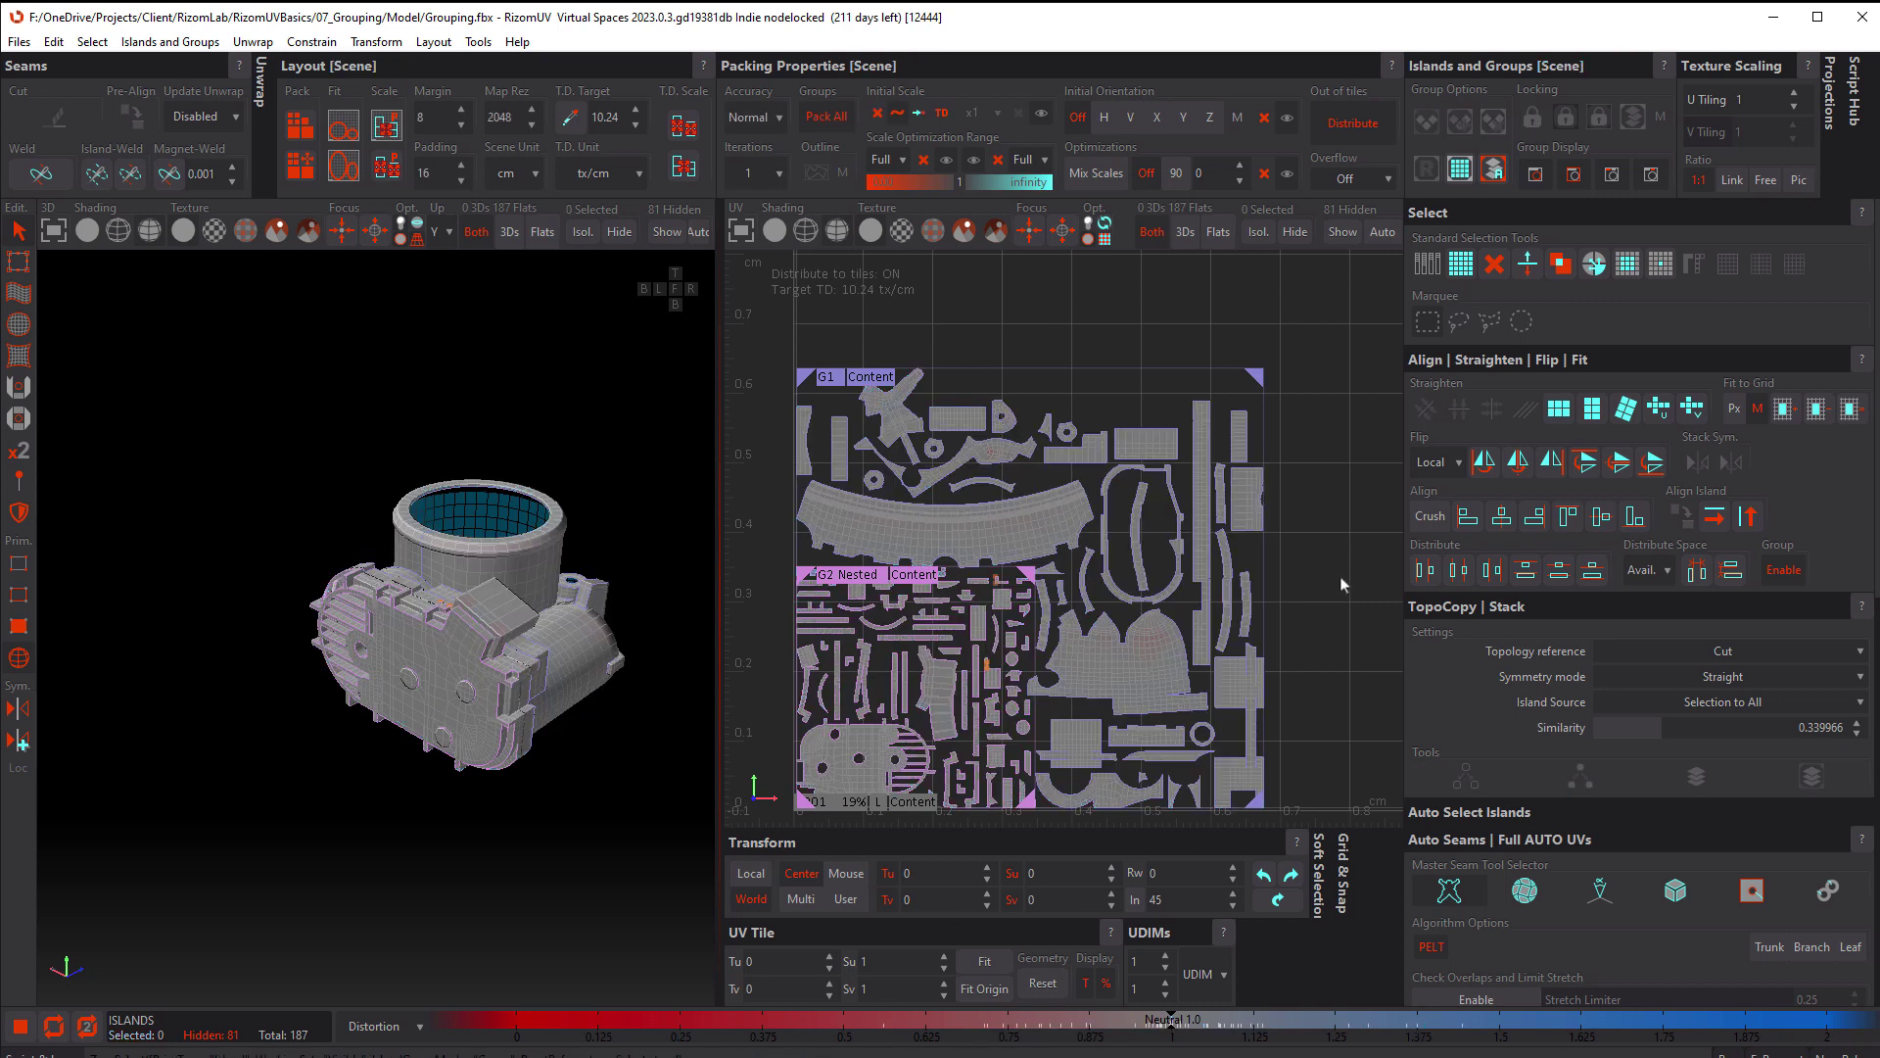
Ungroup the large front cover island from G2 and from its parent G1, checking each group's contents
{"action": "left_click", "coordinate": [871, 751]}
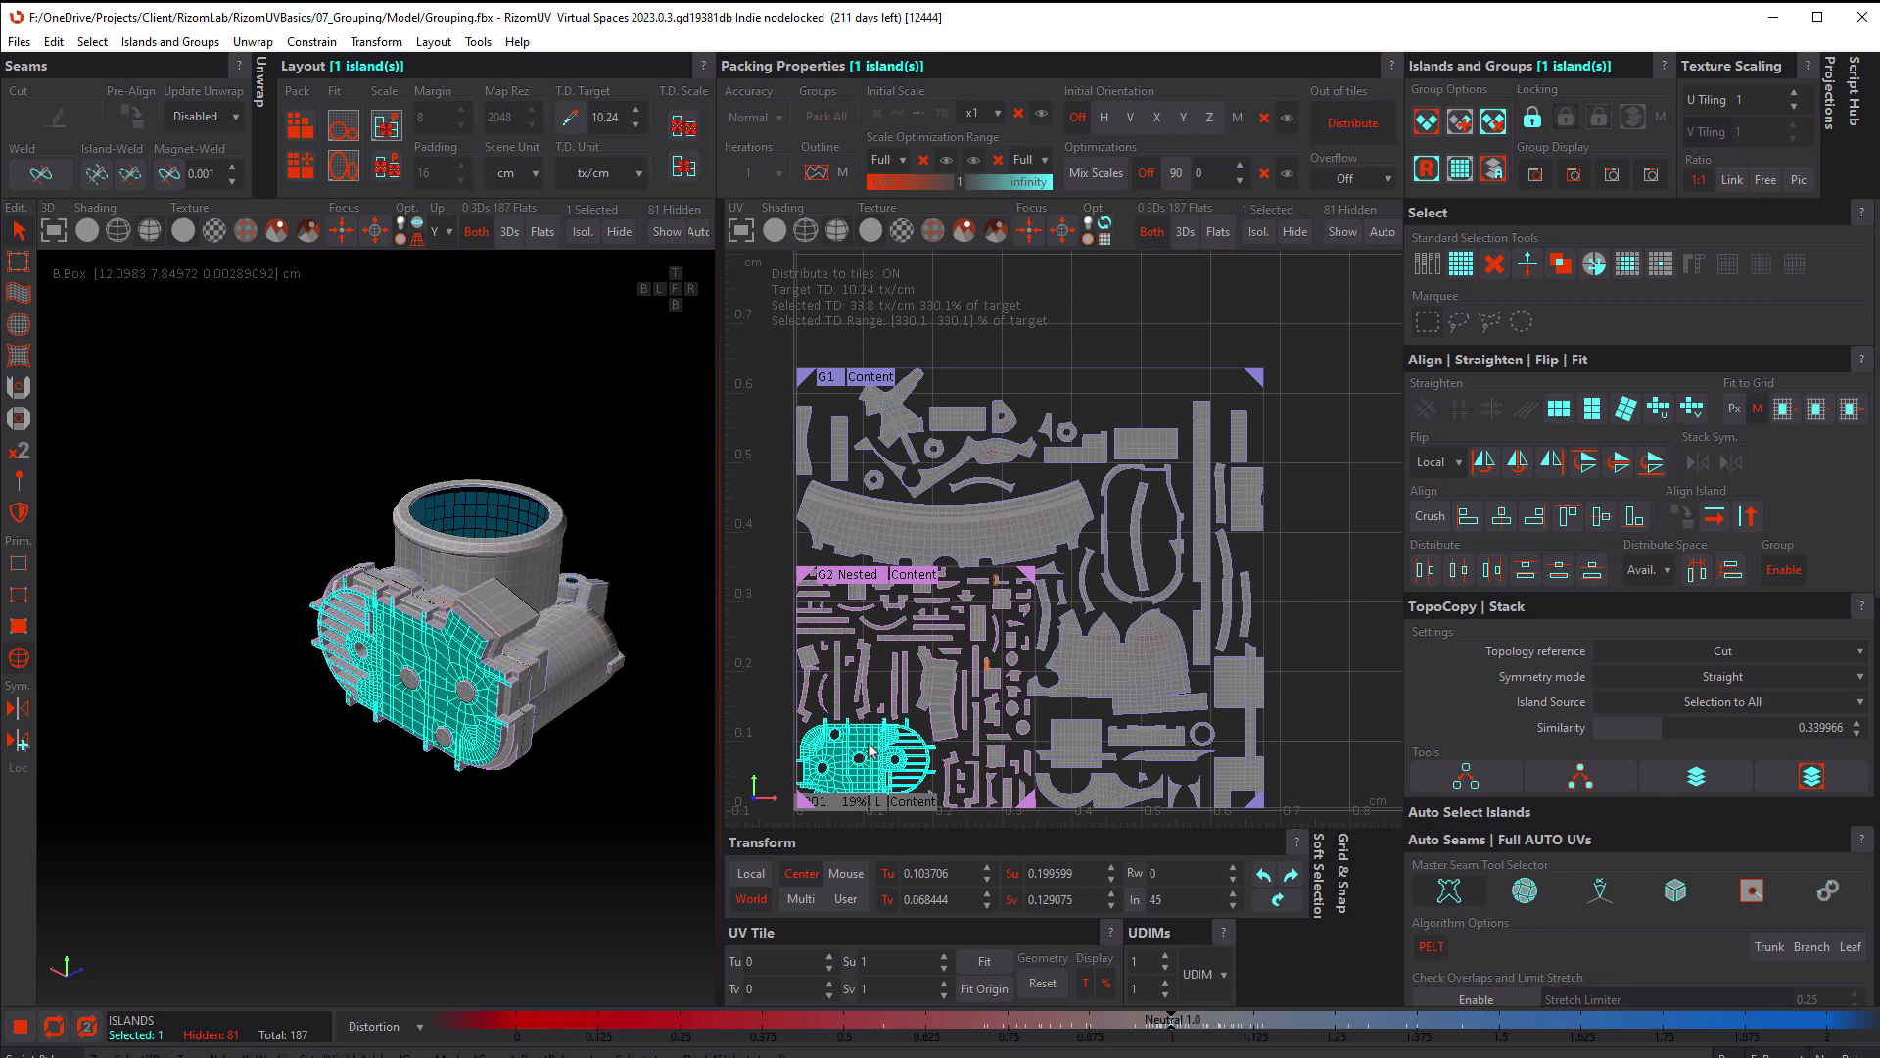
{"action": "left_click", "coordinate": [906, 582]}
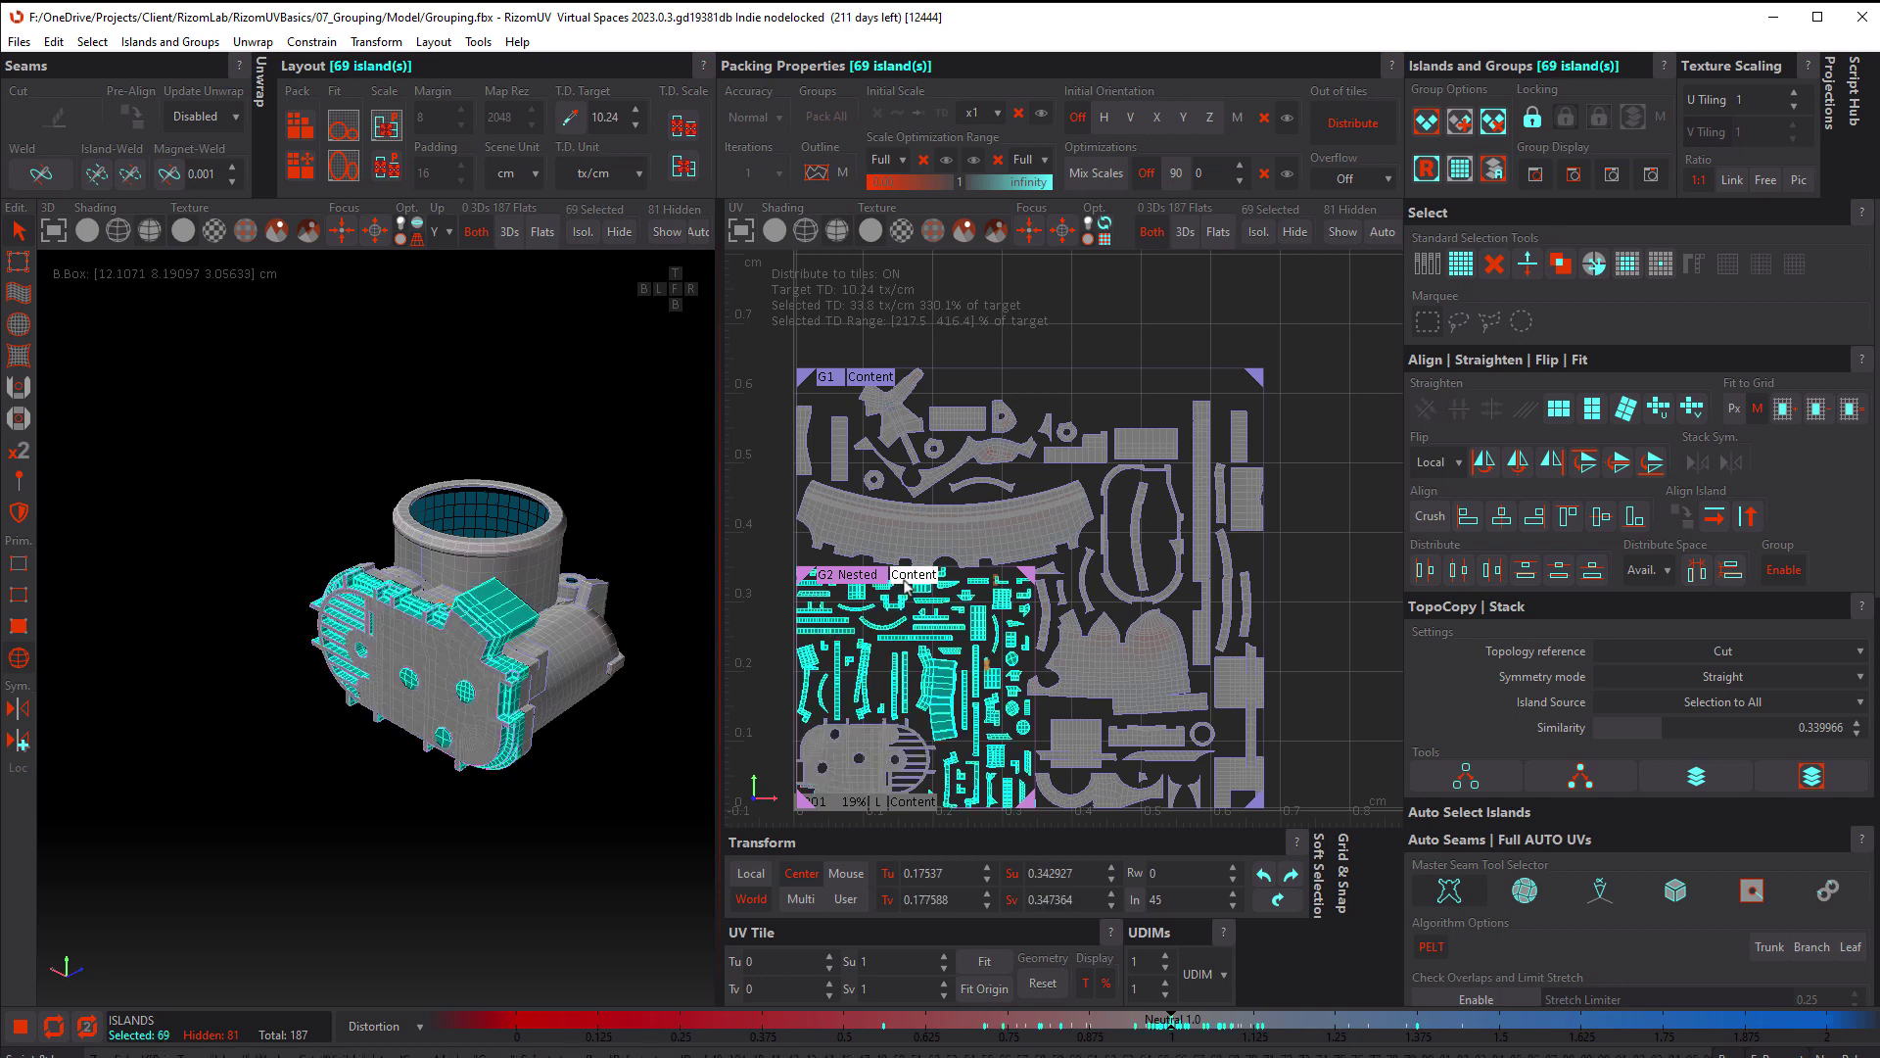
{"action": "left_click", "coordinate": [887, 750]}
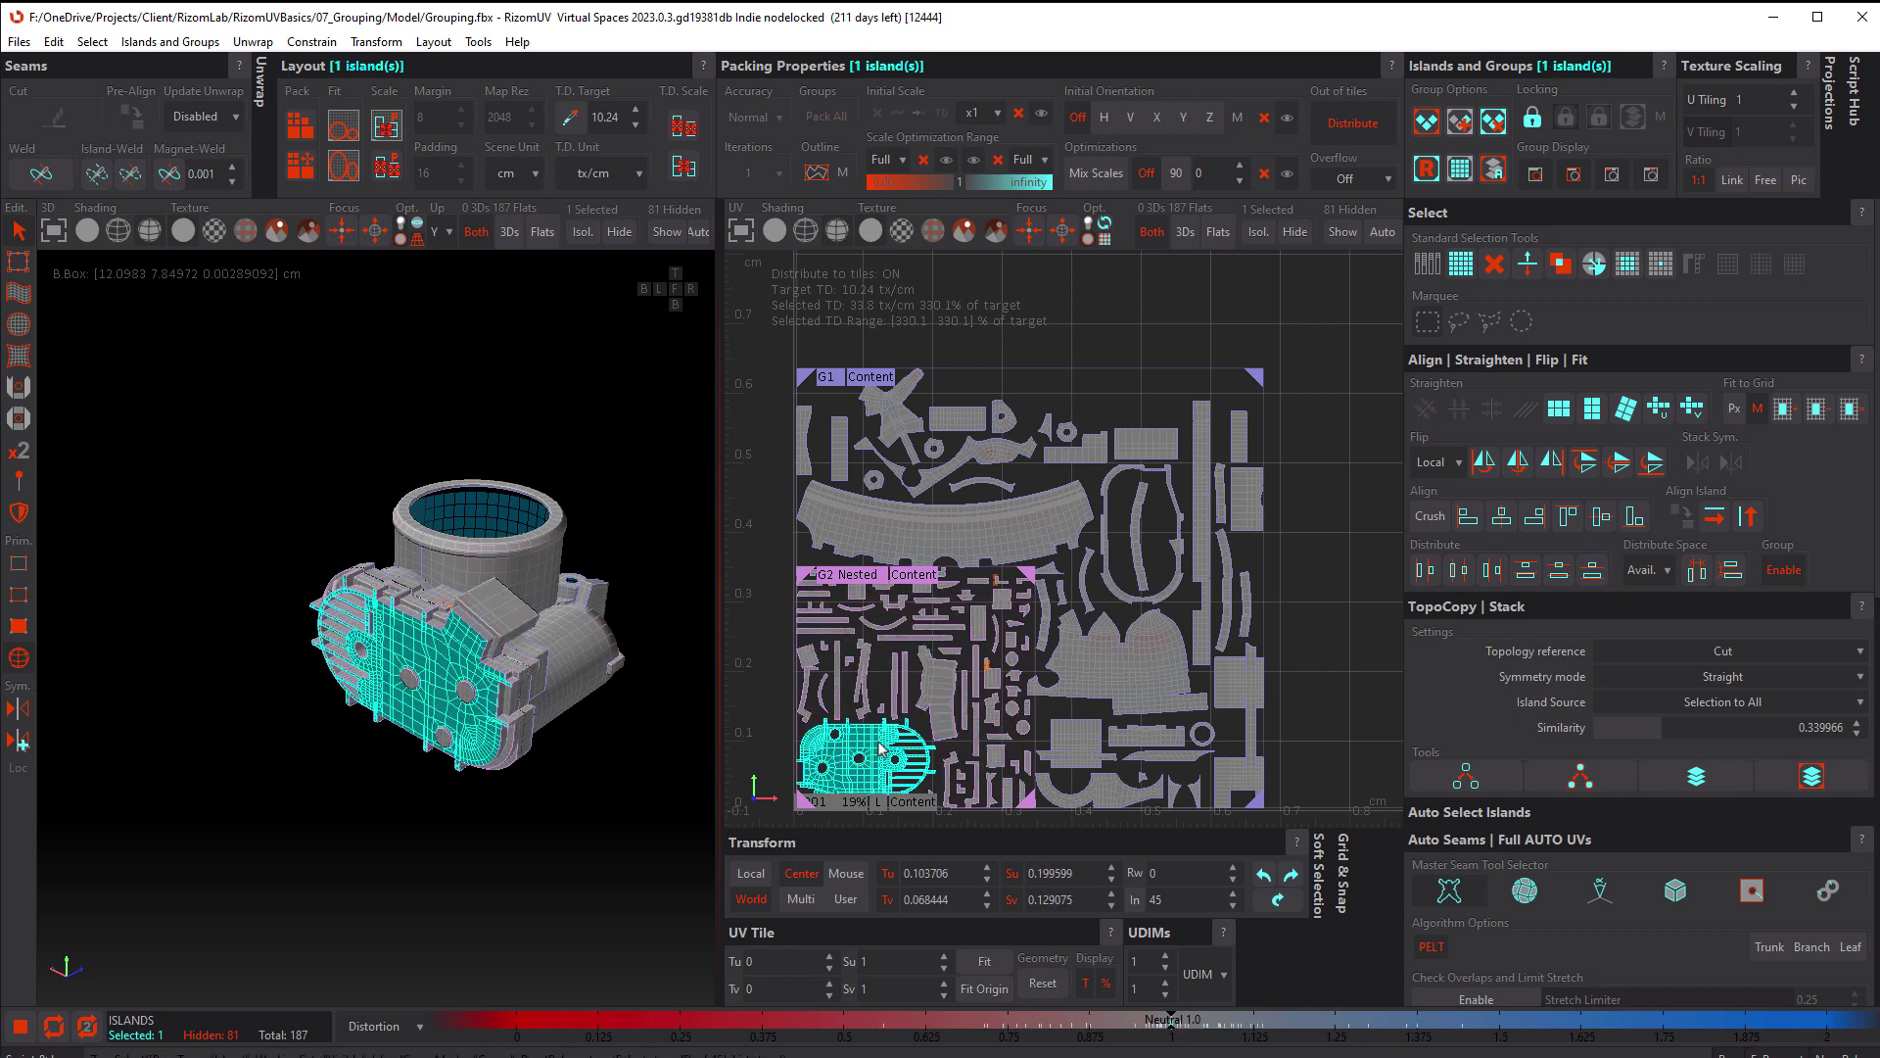
{"action": "left_click", "coordinate": [870, 377]}
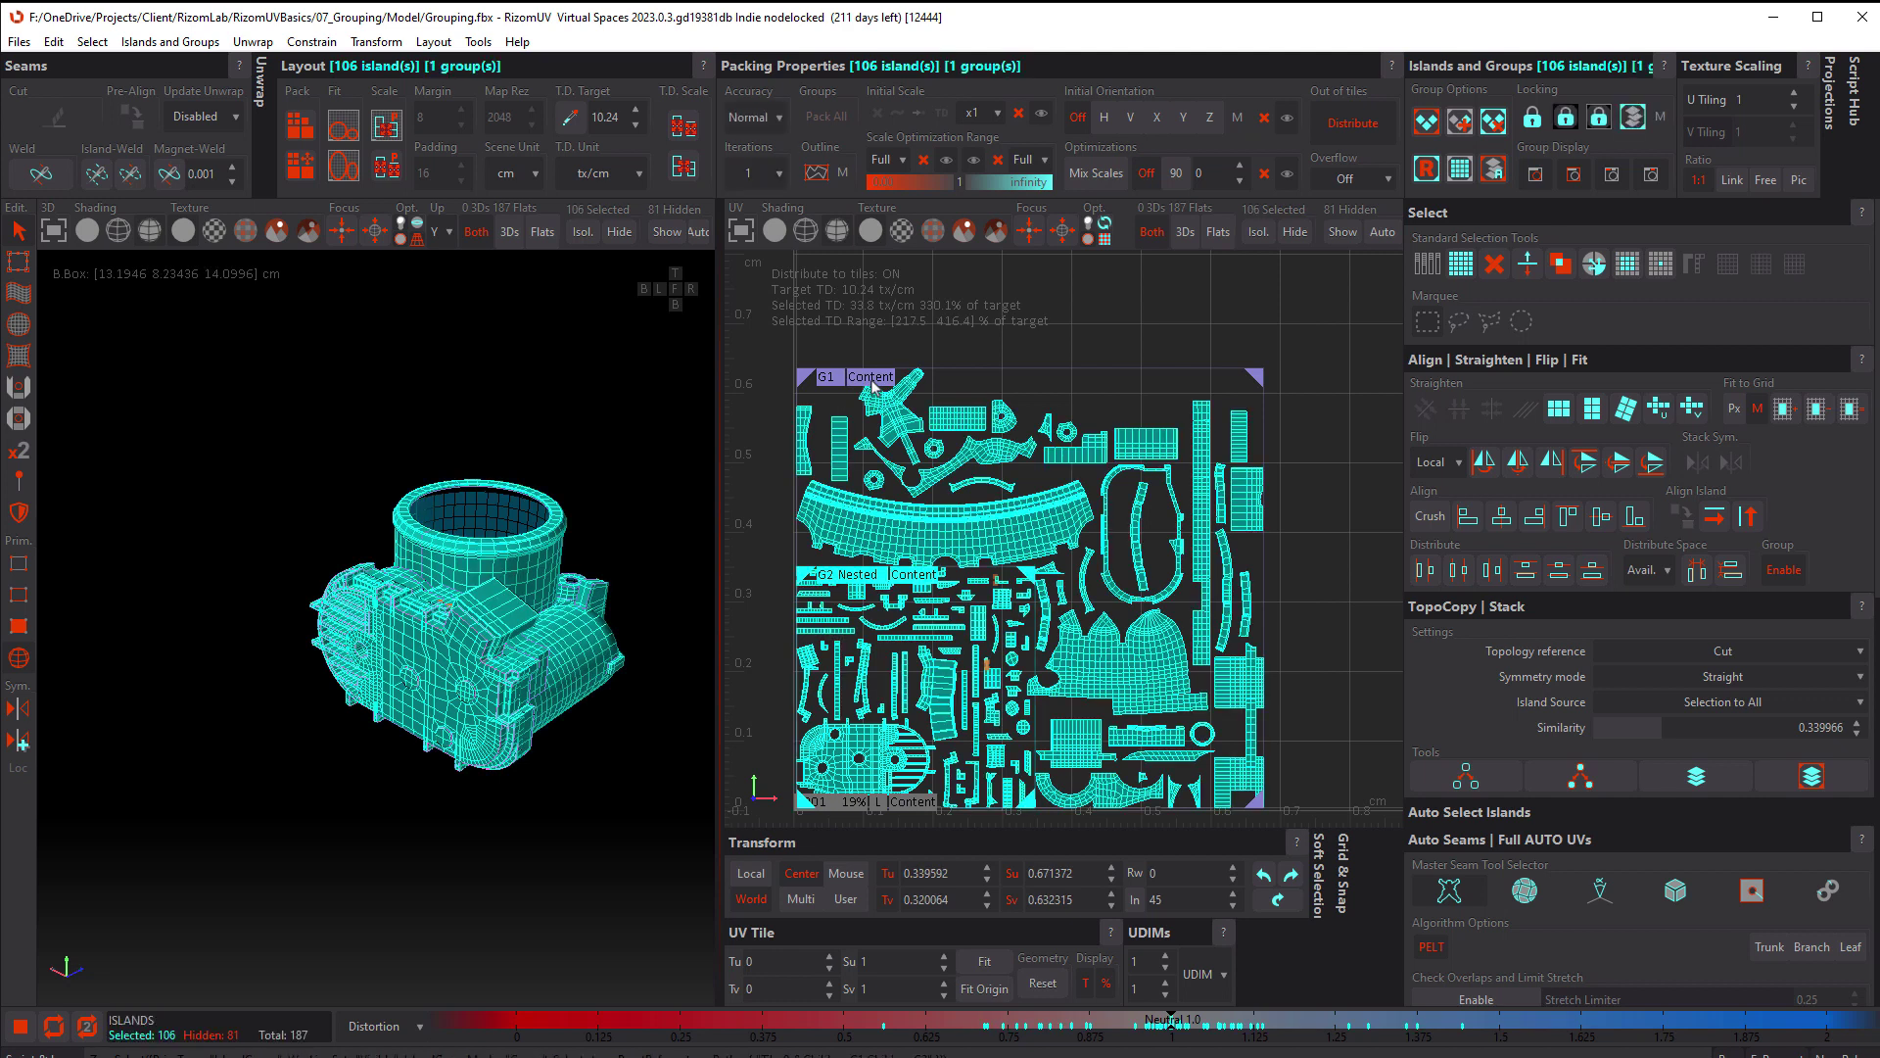
{"action": "left_click", "coordinate": [869, 741]}
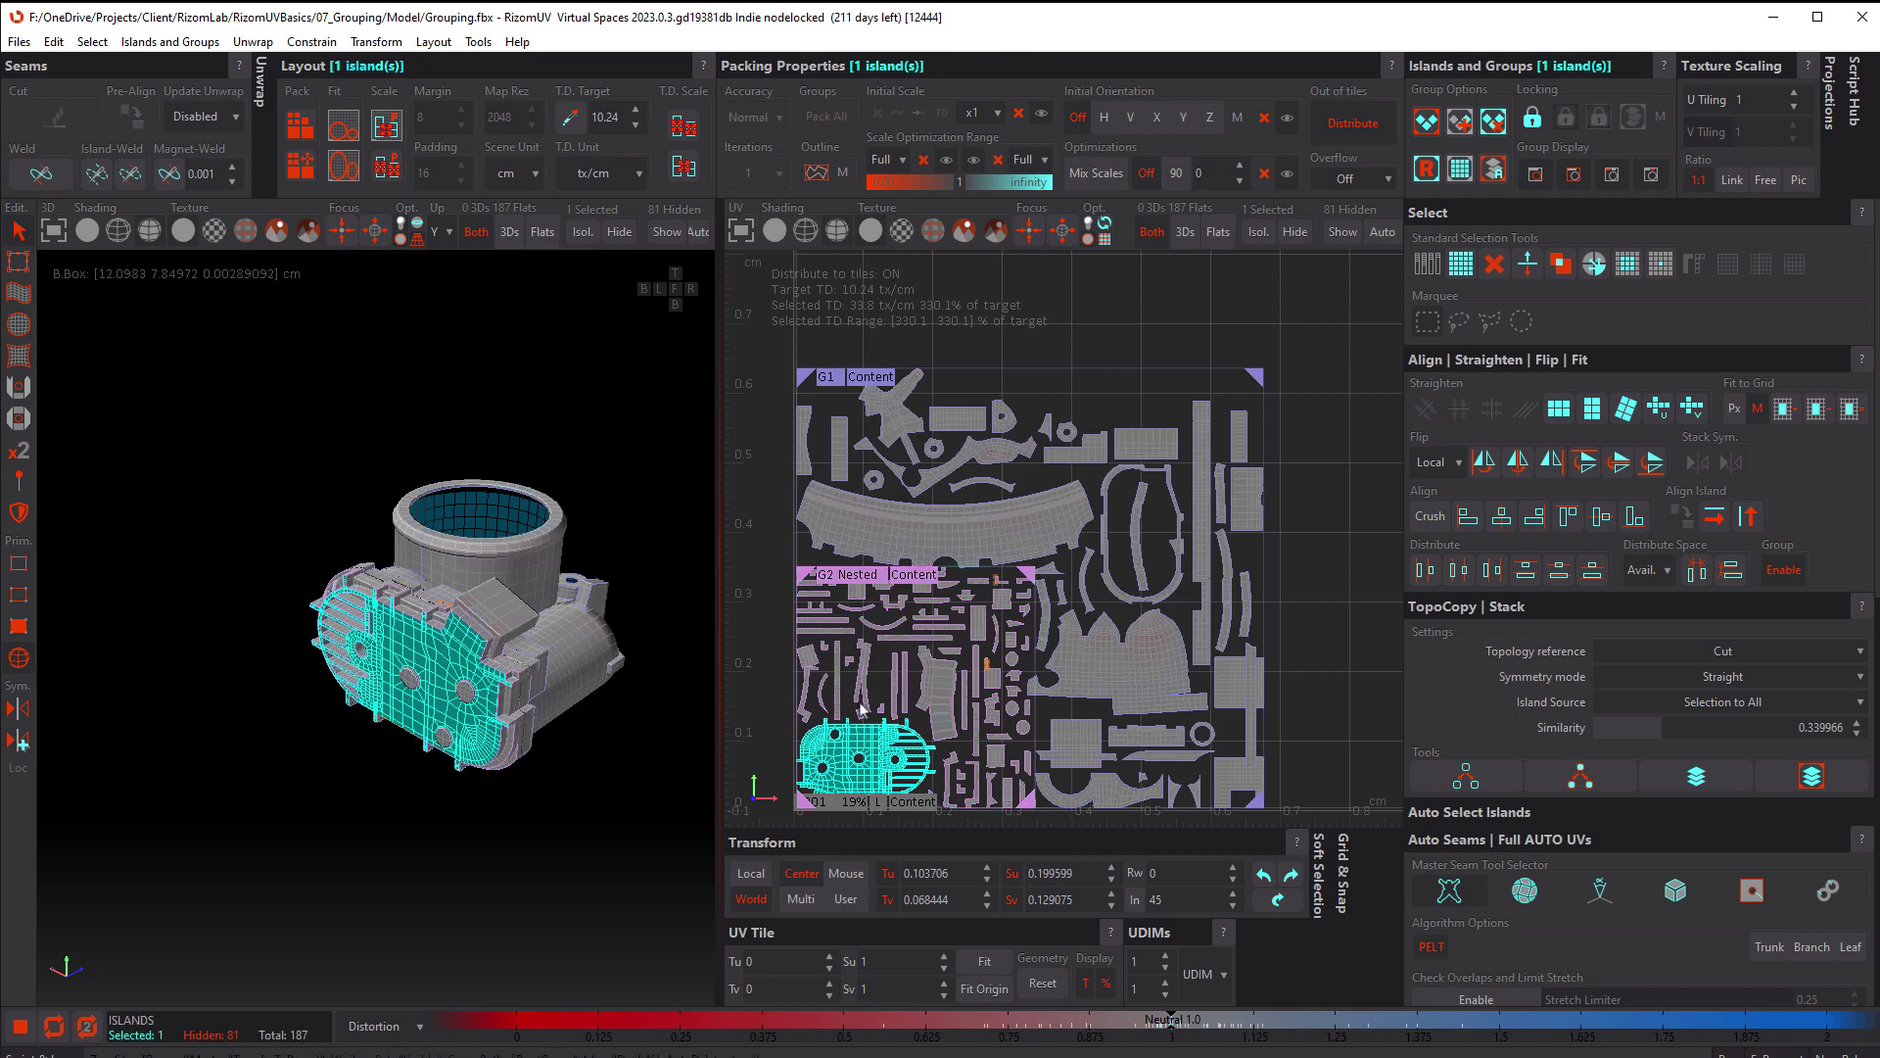
{"action": "left_click", "coordinate": [874, 378]}
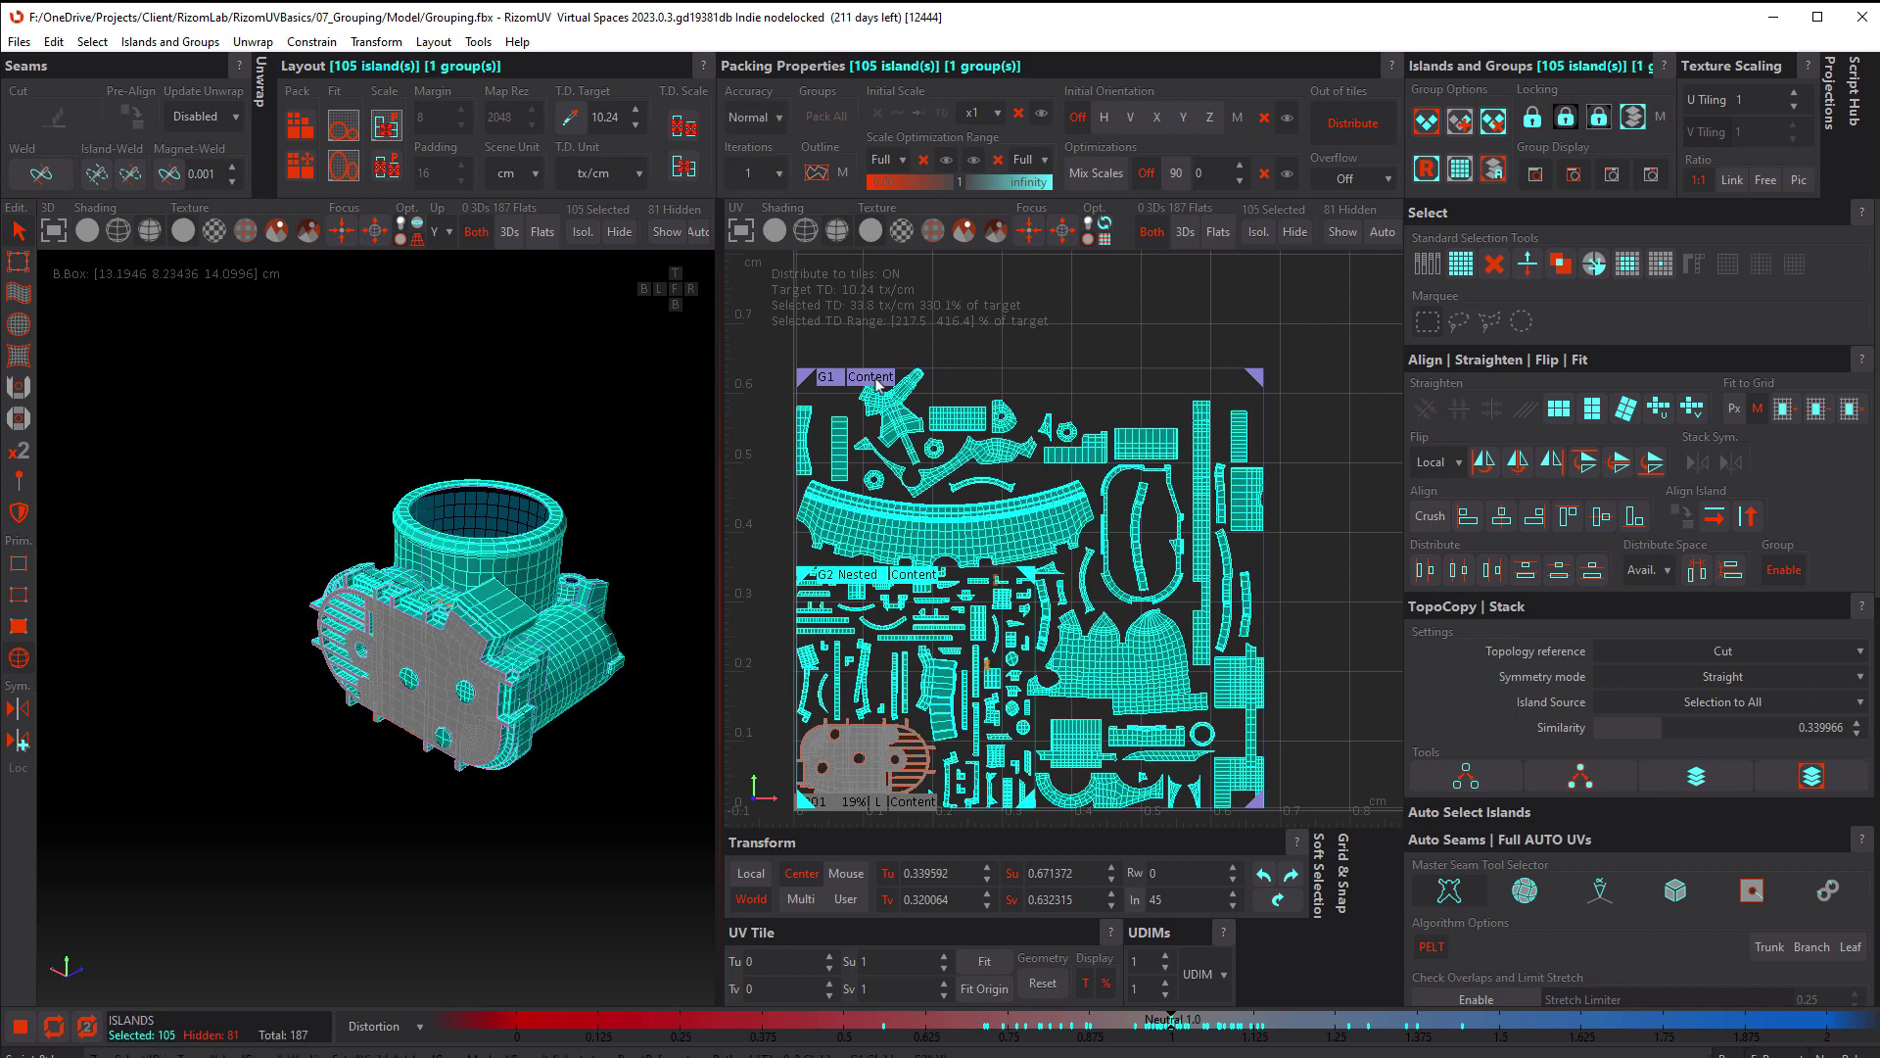
Return the front cover island to the grouped islands, placing it in G1's area outside G2, and select G1's contents
{"action": "left_click", "coordinate": [872, 737]}
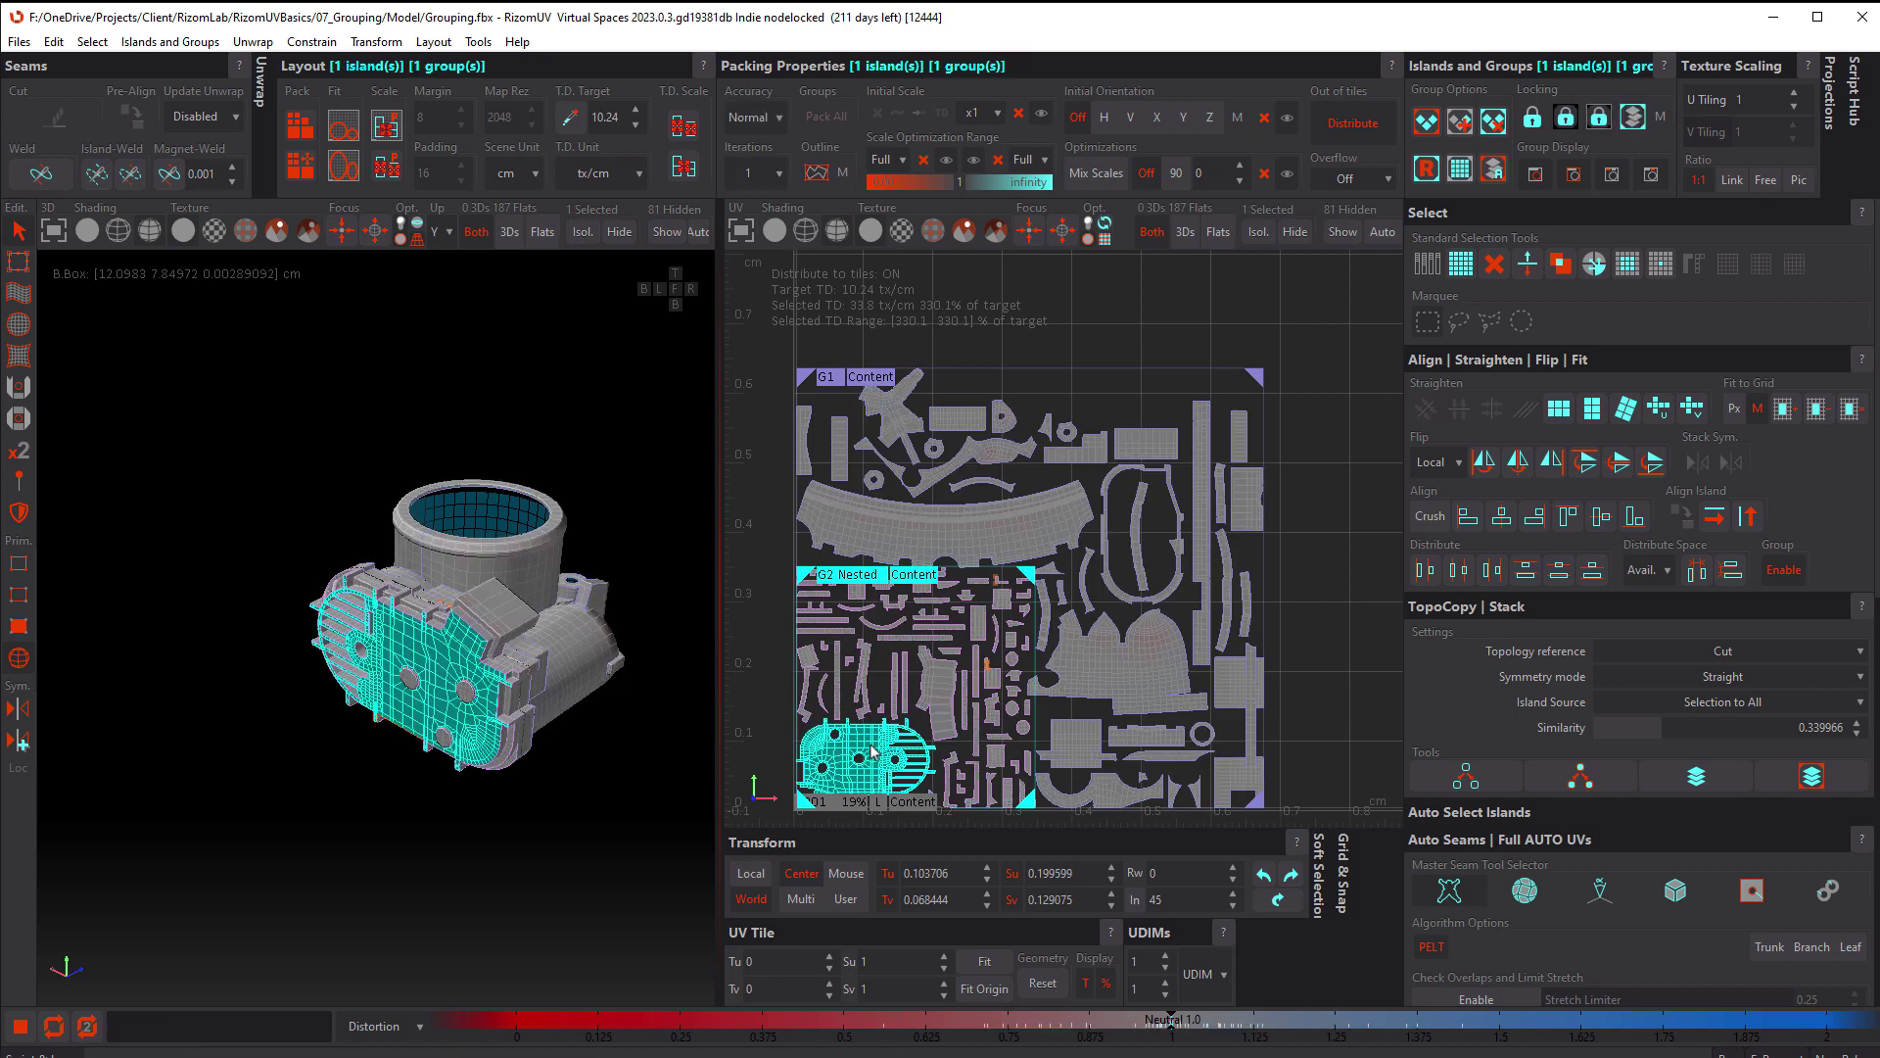
{"action": "left_click_drag", "start_coordinate": [873, 737], "coordinate": [1133, 482]}
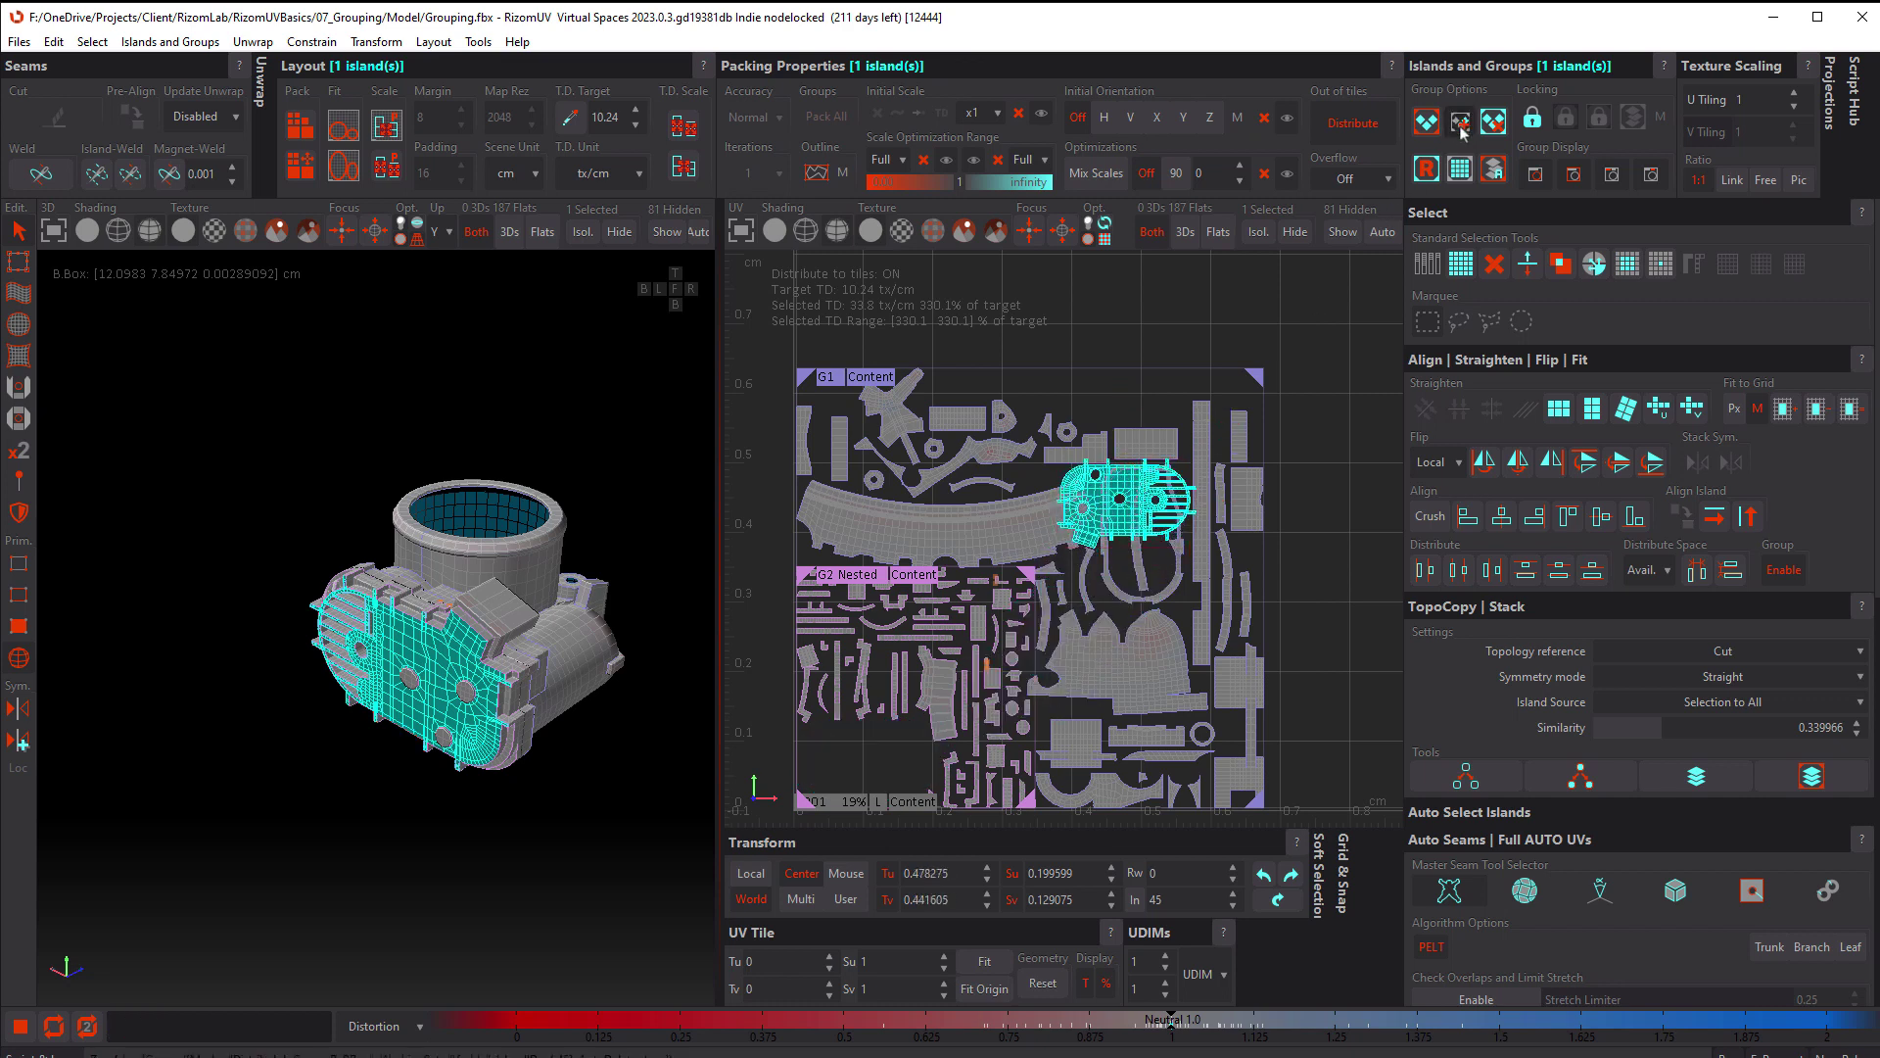
{"action": "left_click", "coordinate": [842, 382]}
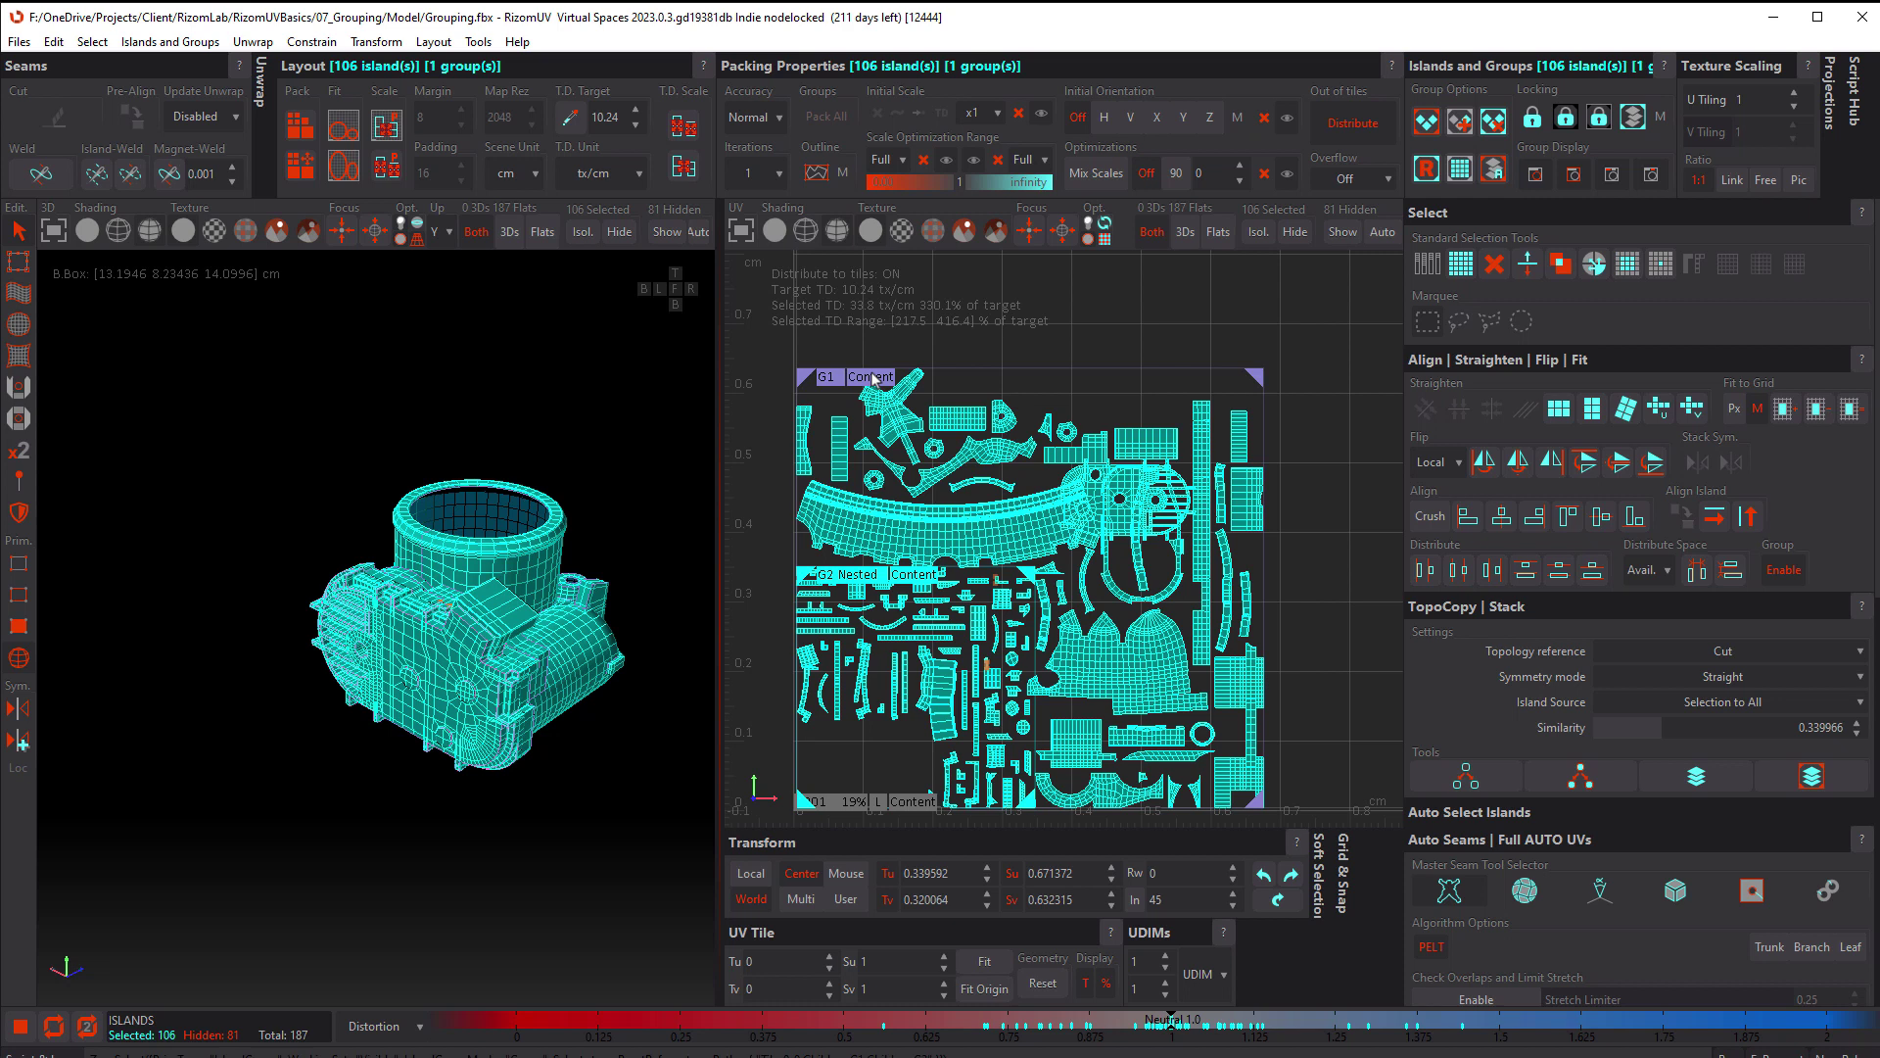
Clear the selection and show all the hidden islands again
{"action": "left_click", "coordinate": [1096, 336]}
{"action": "key", "text": "shift+h"}
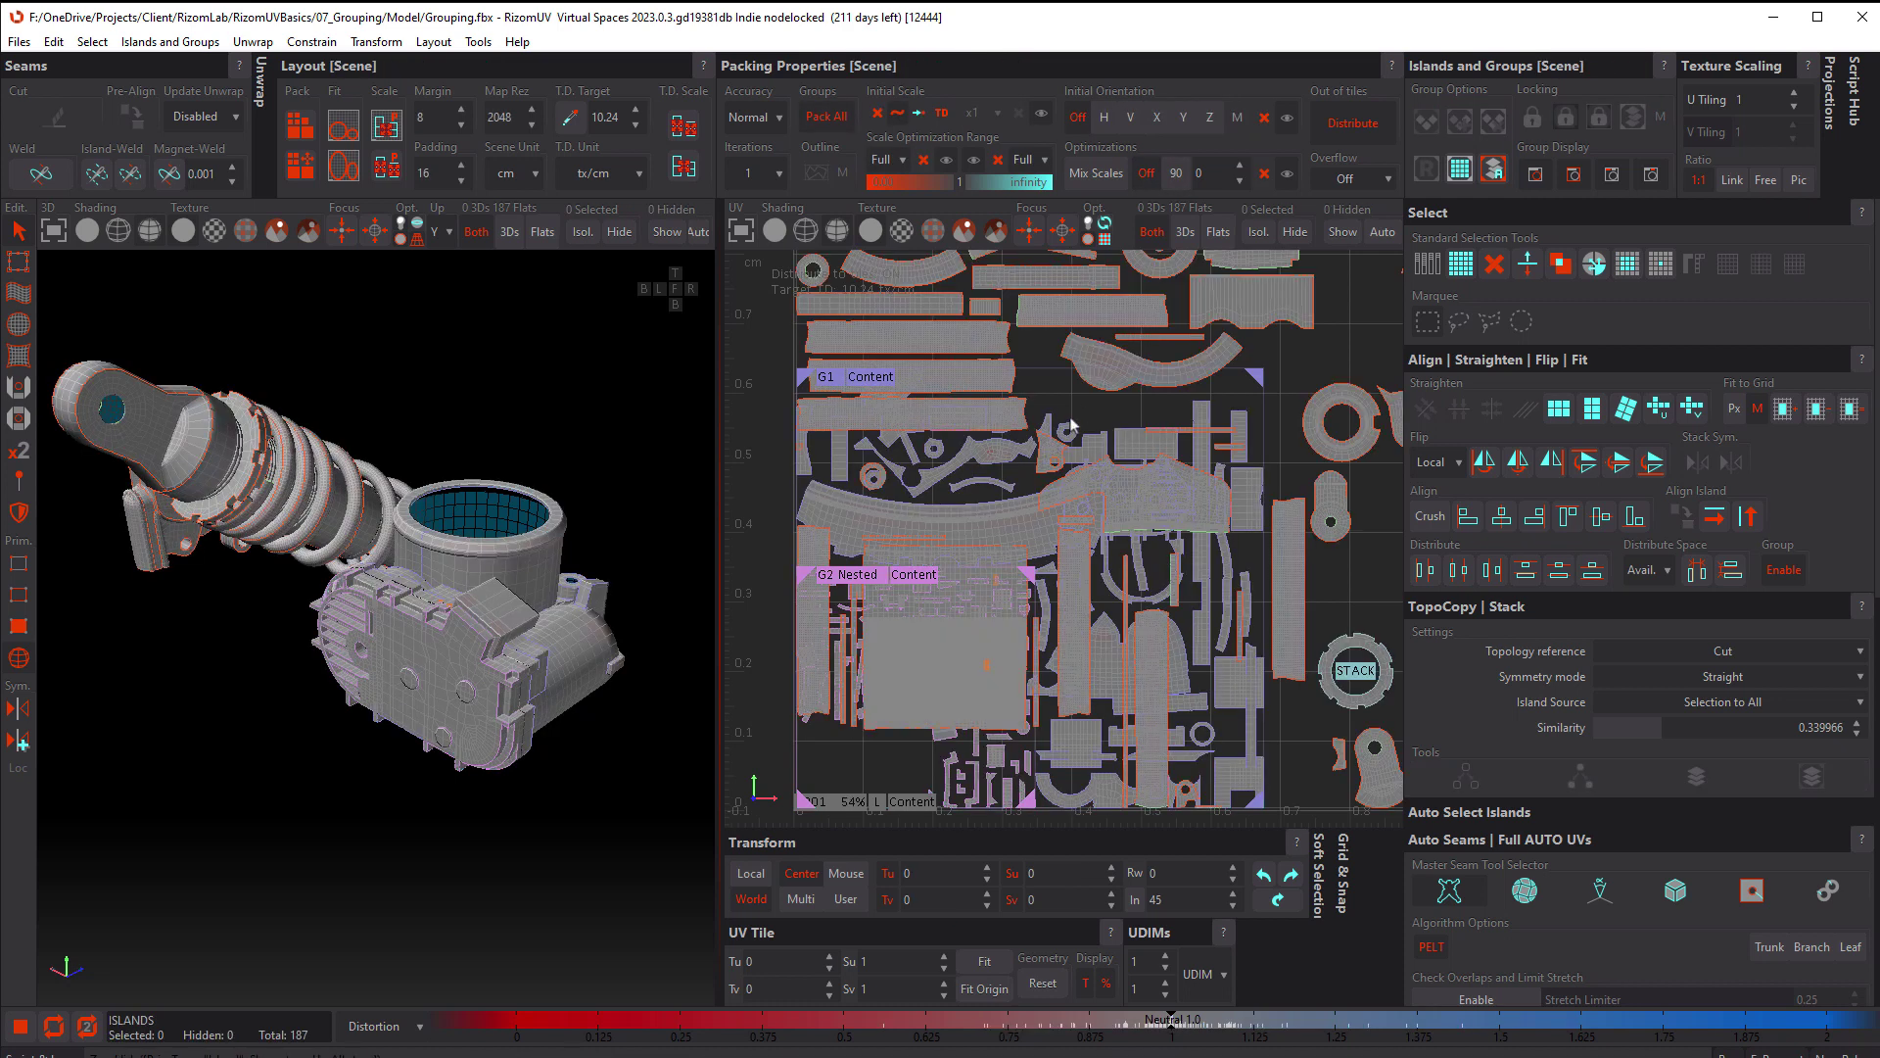
{"action": "scroll", "coordinate": [1072, 421], "scroll_direction": "down", "scroll_amount": 3}
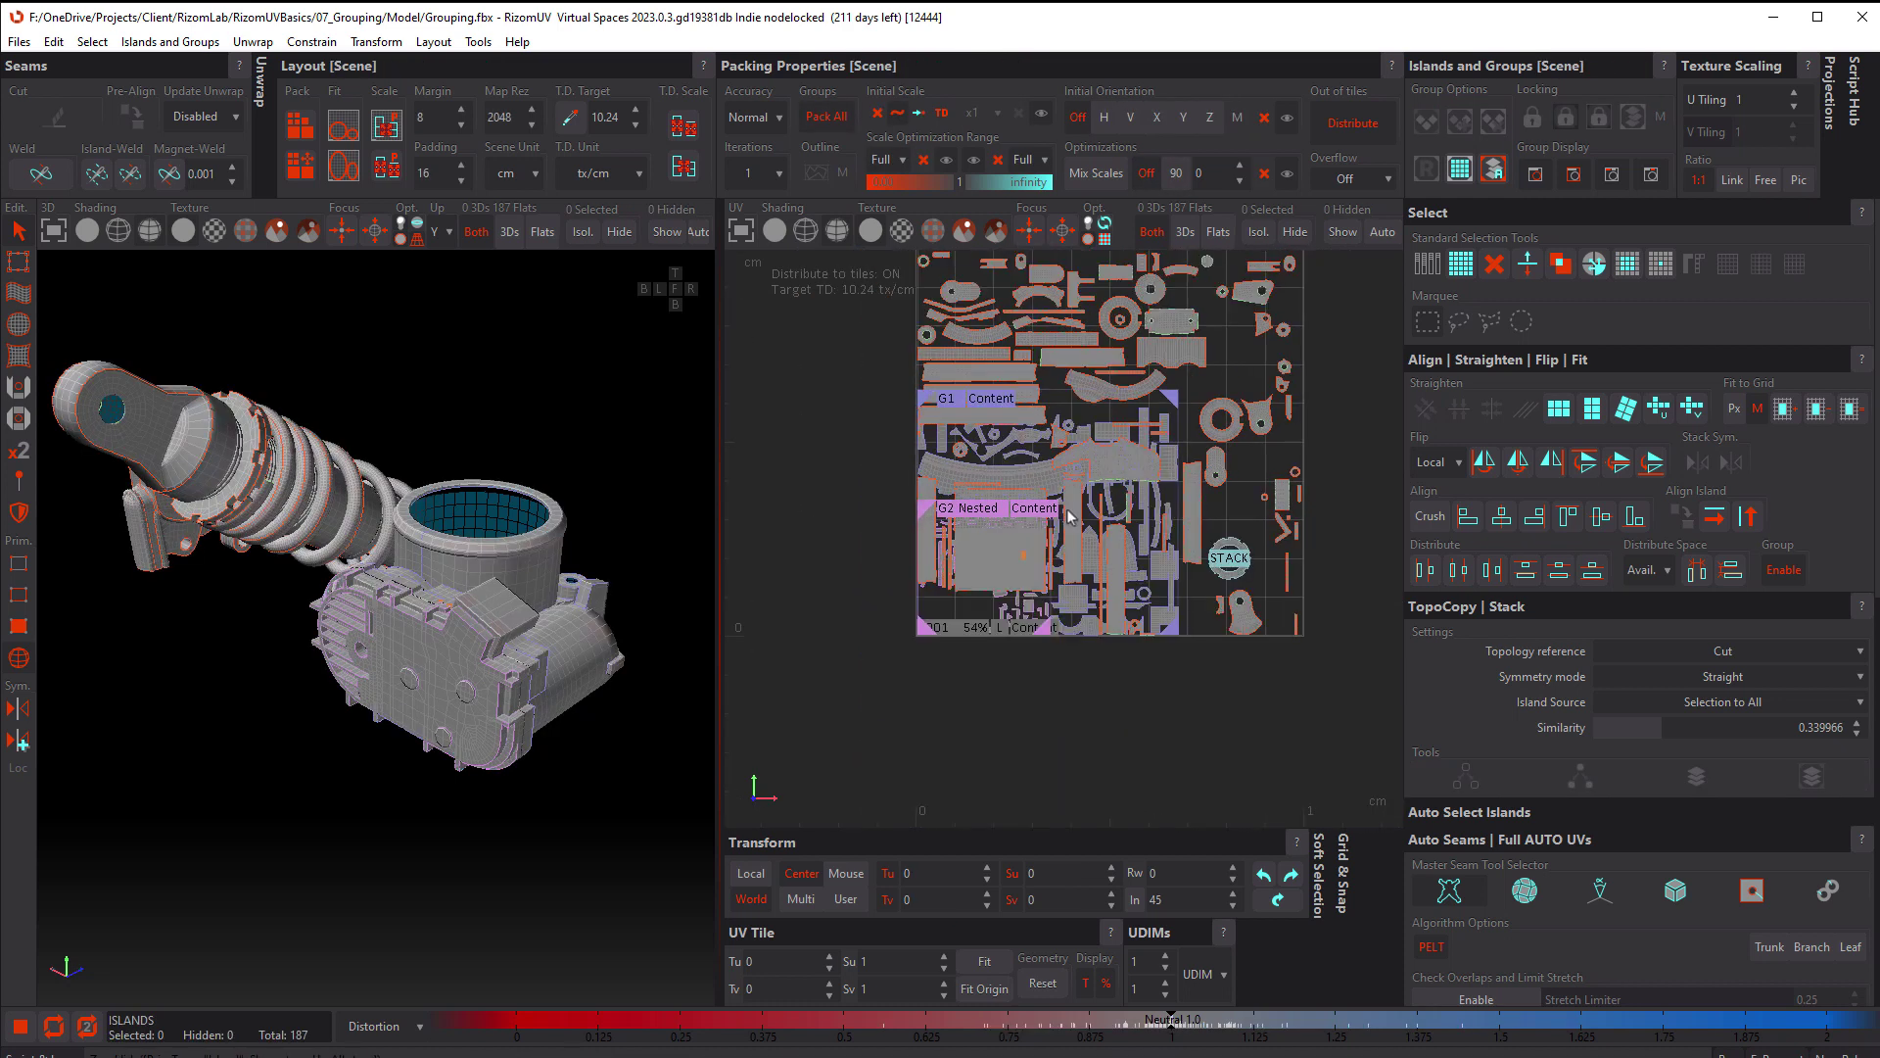
Ungroup all the islands in G1 and its nested group G2, clear the selection and pack all islands
{"action": "left_click", "coordinate": [992, 401]}
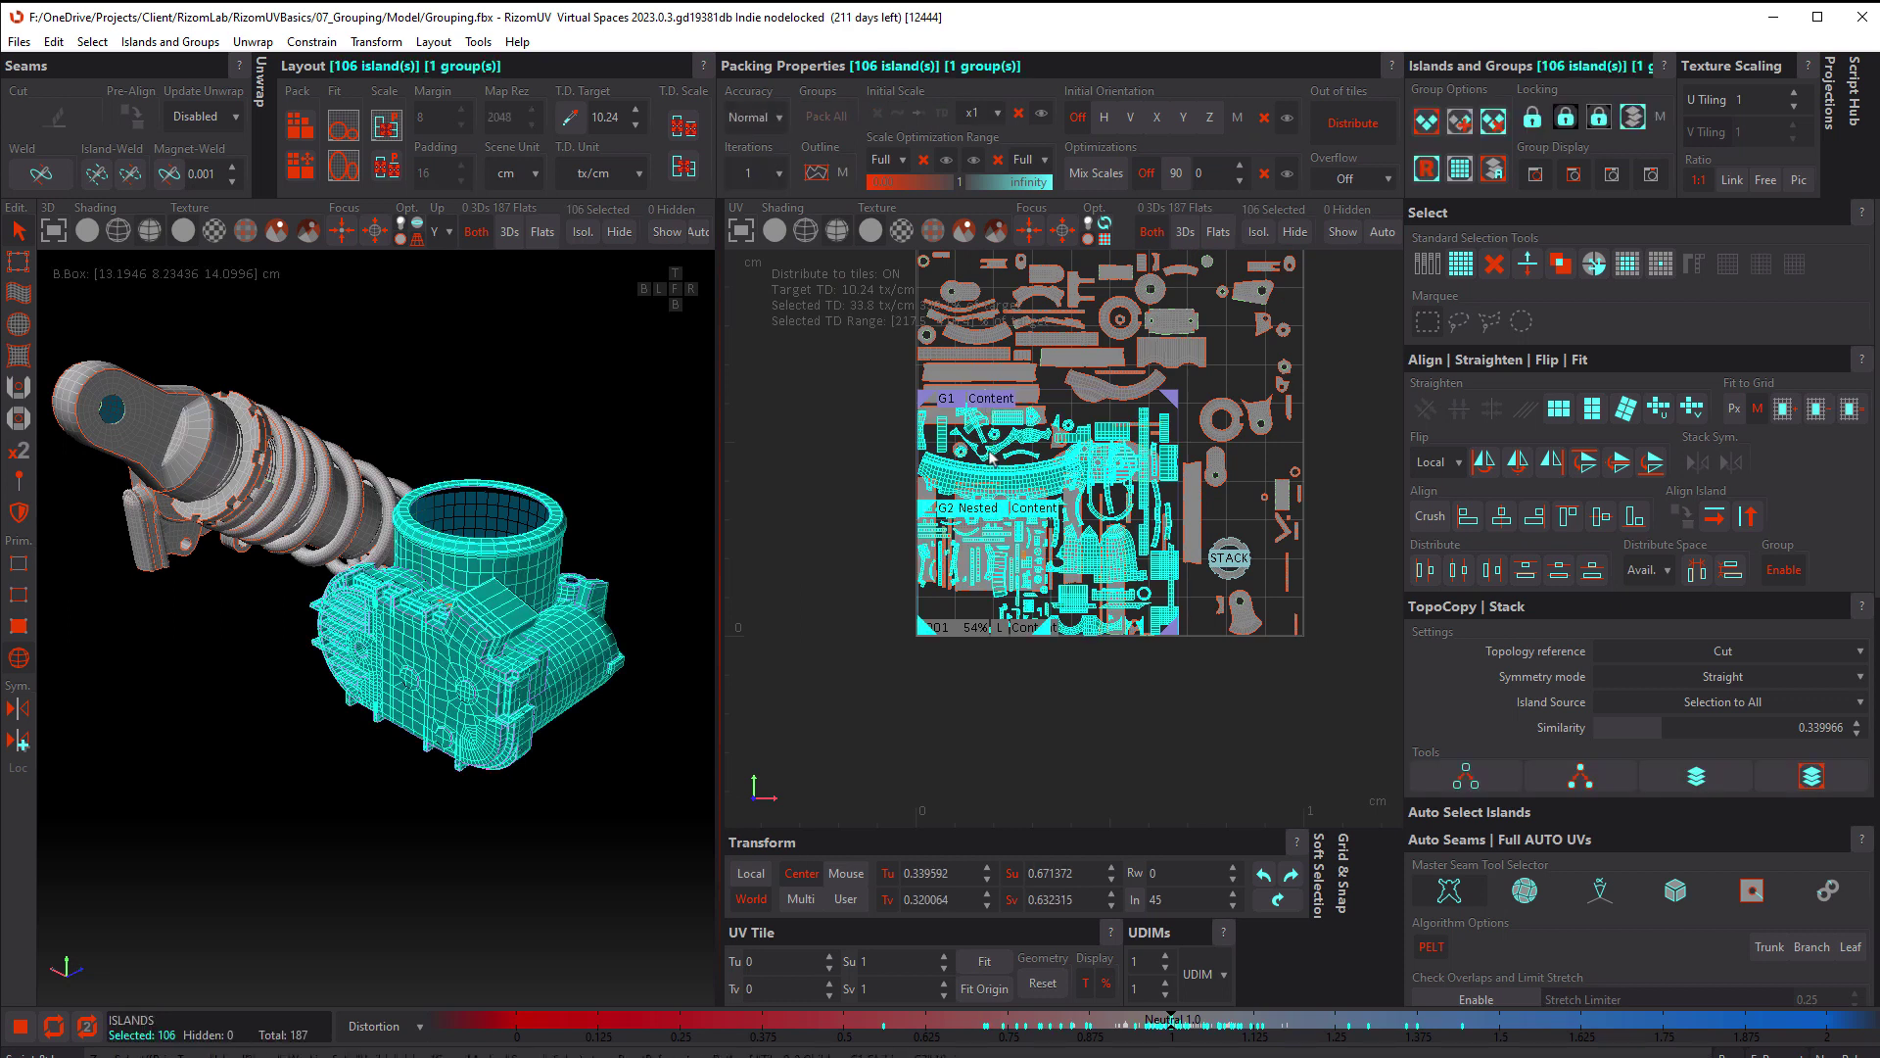
{"action": "left_click", "coordinate": [1492, 122]}
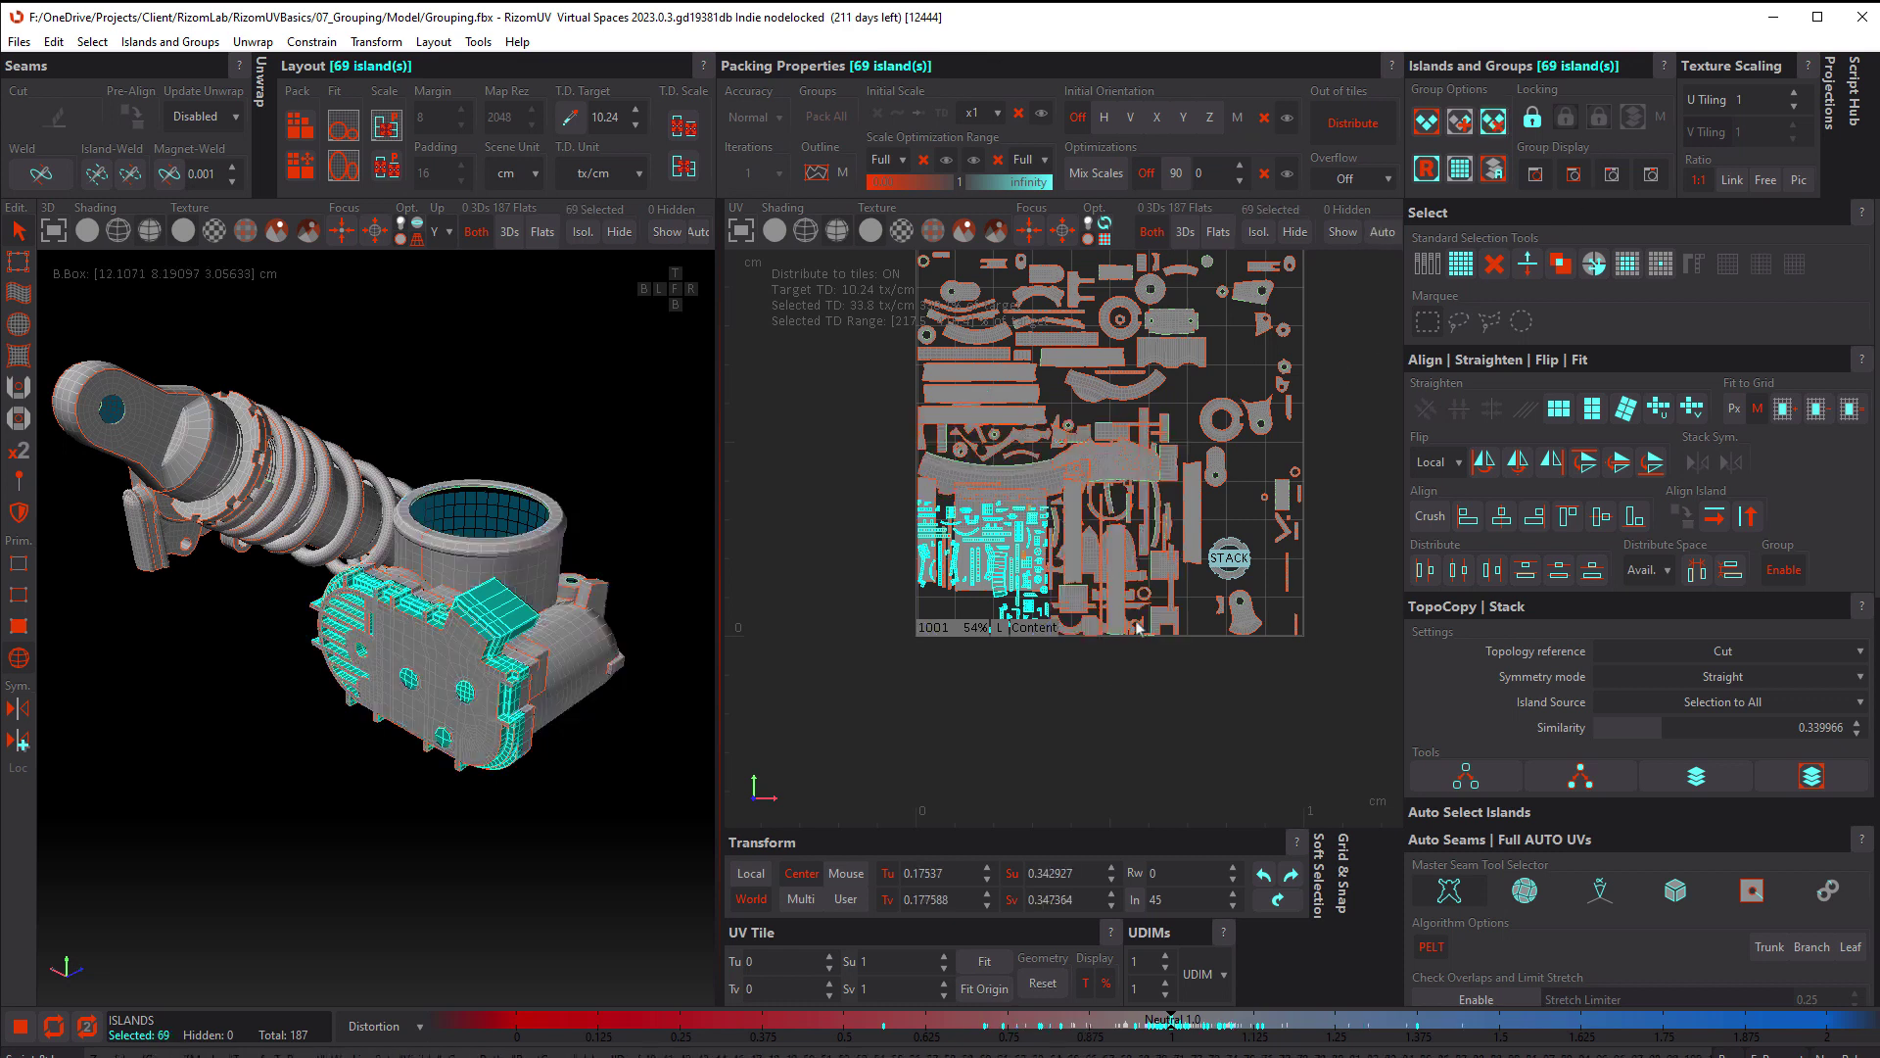
{"action": "left_click", "coordinate": [1103, 675]}
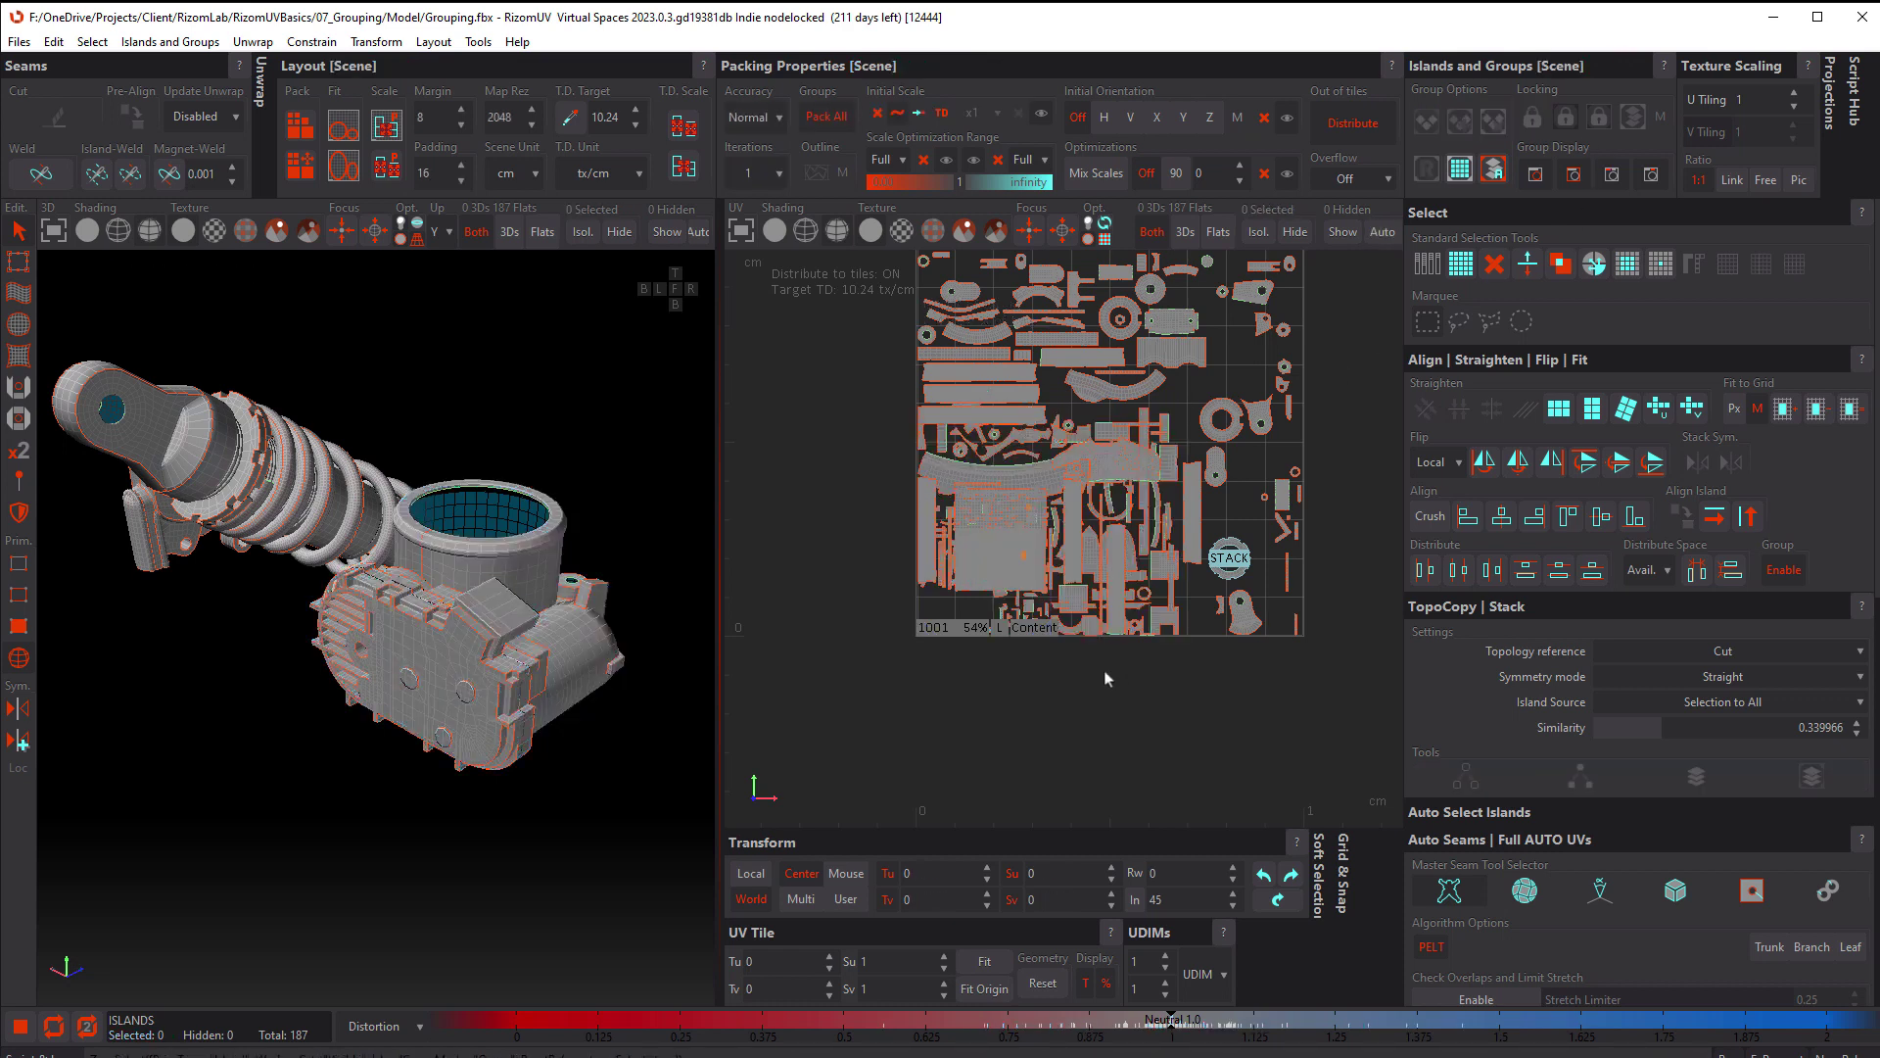
{"action": "key", "text": "p"}
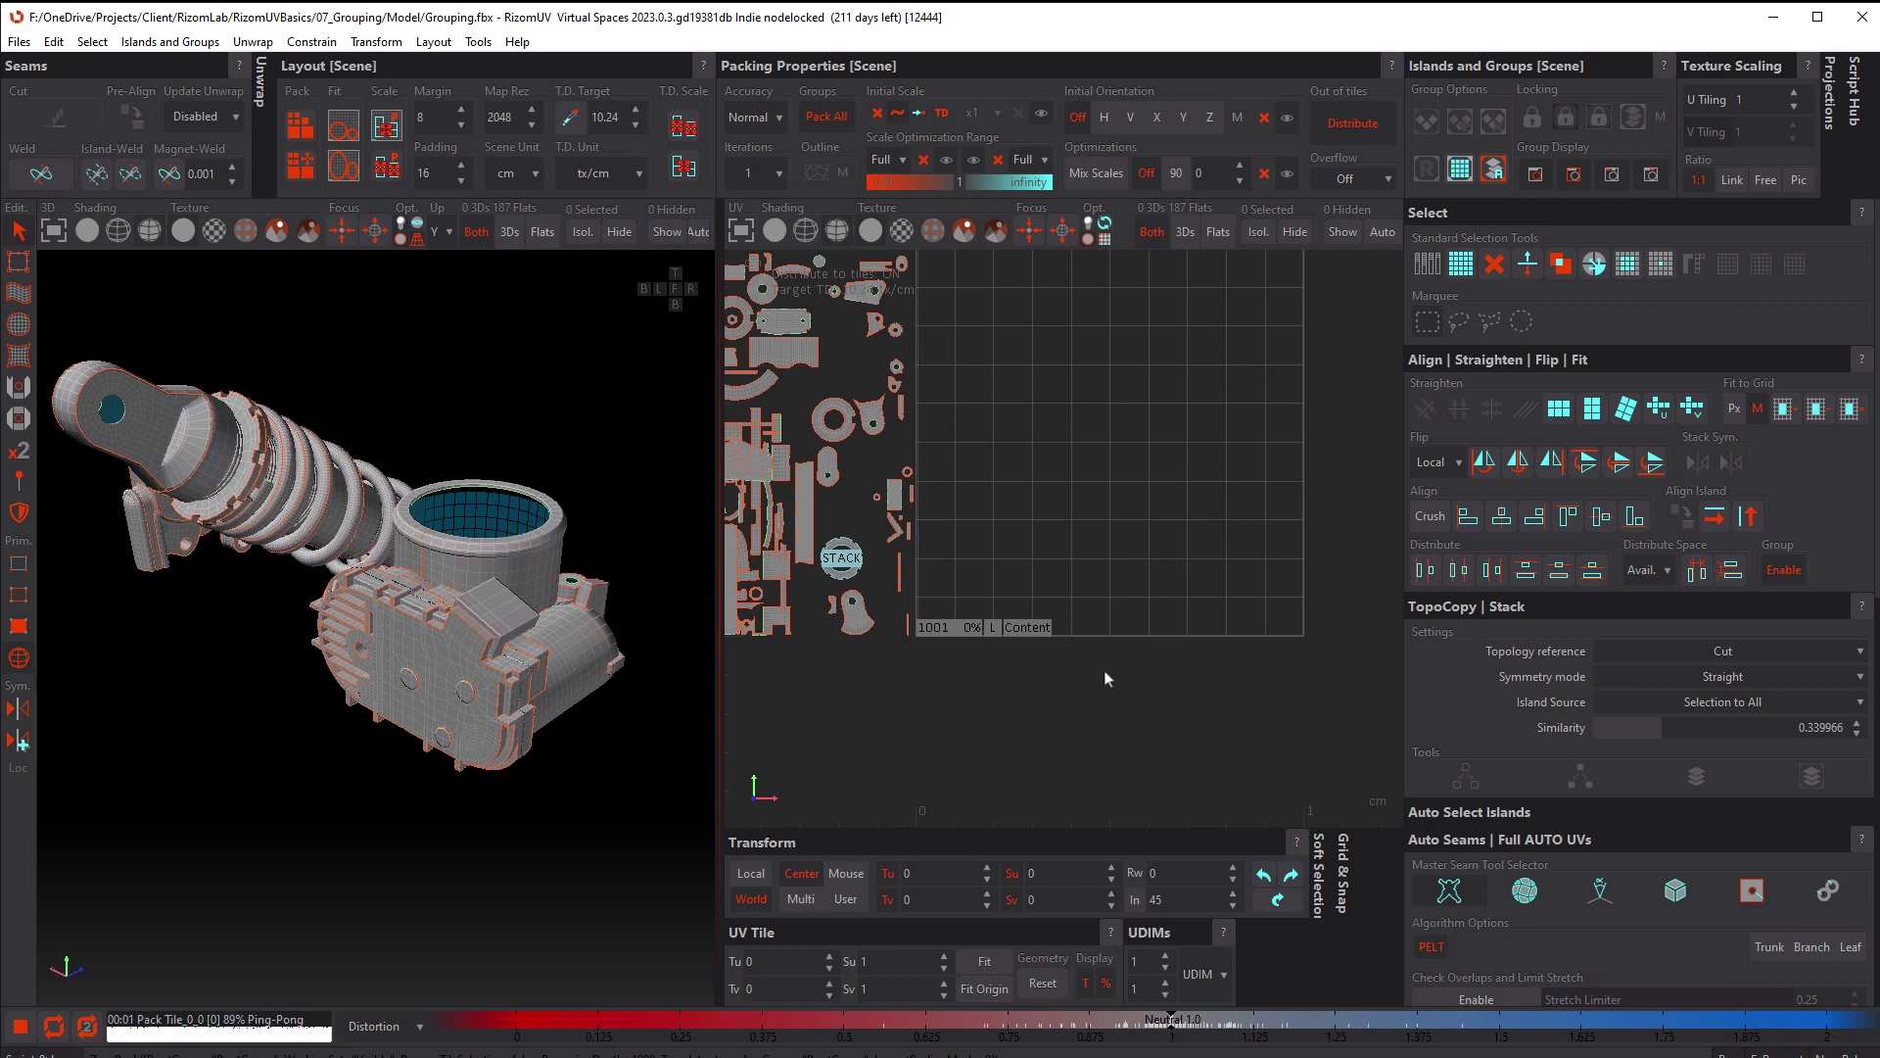
{"action": "scroll", "coordinate": [1234, 316], "scroll_direction": "up", "scroll_amount": 2}
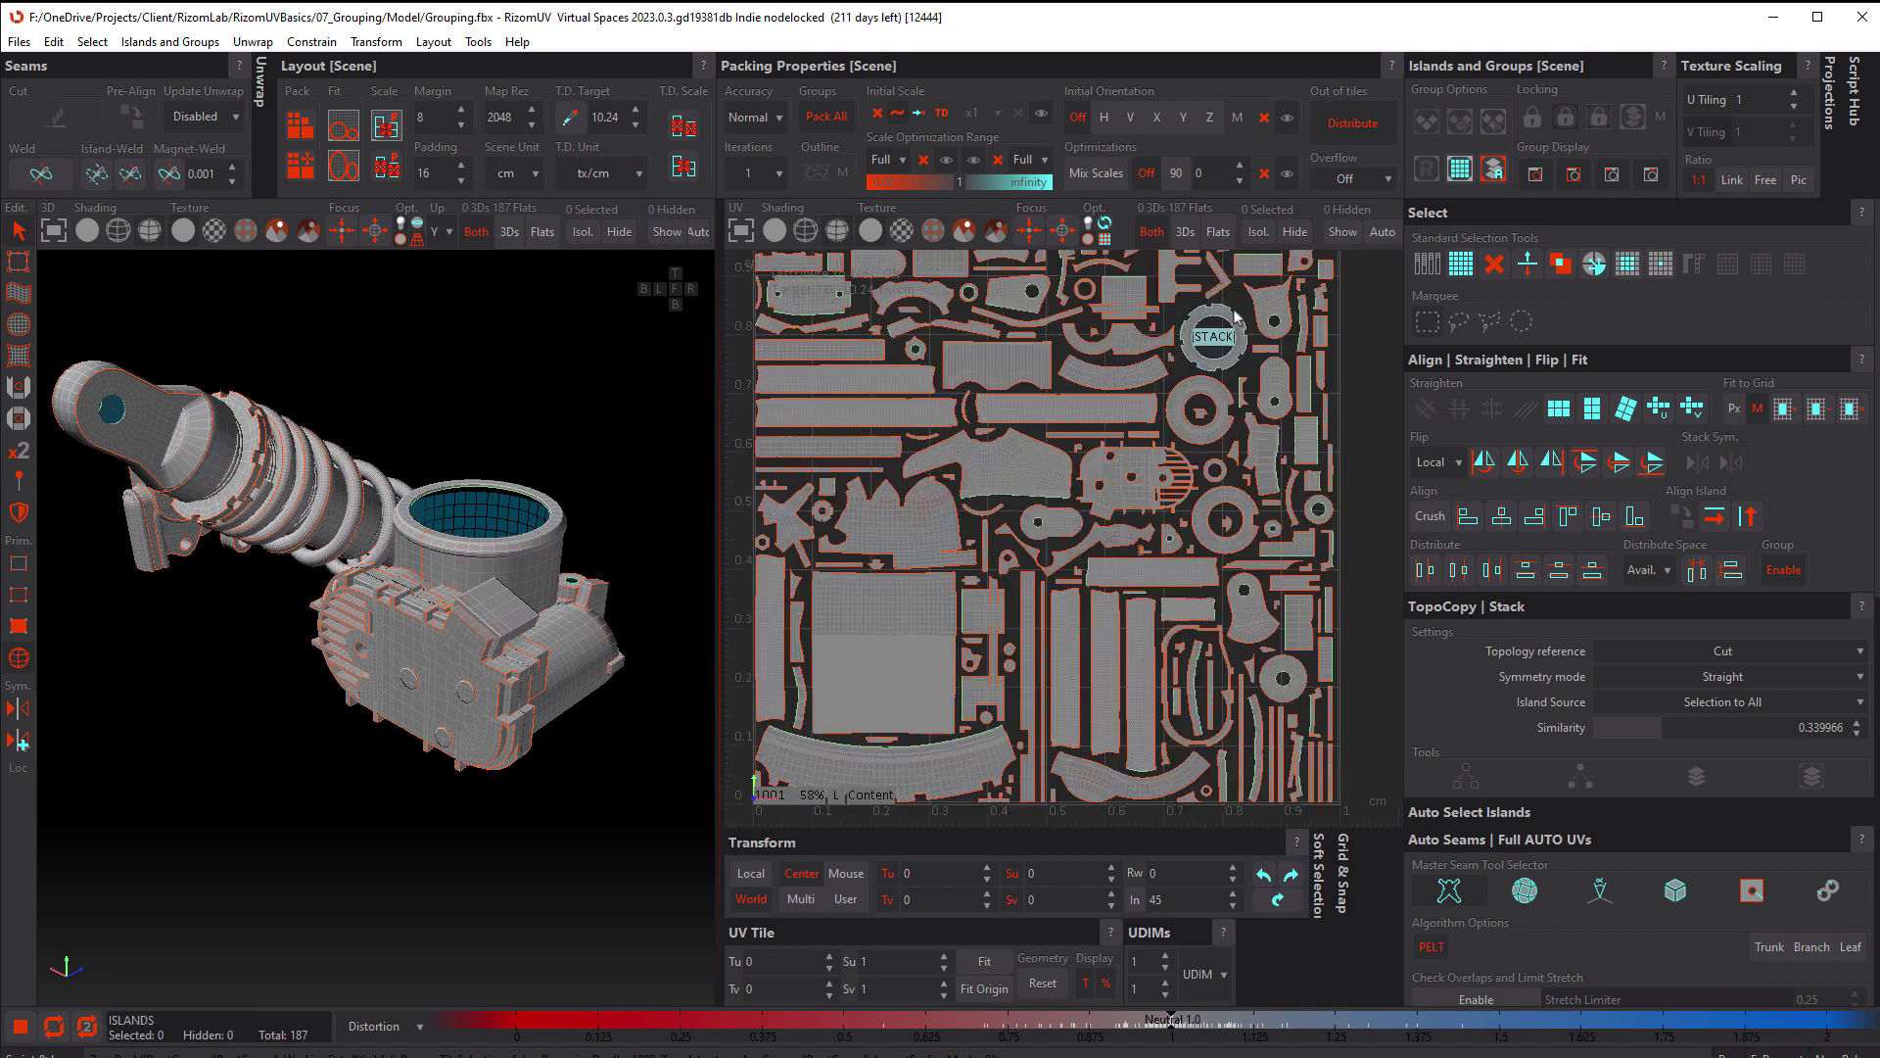
Group the toothed ring's stack group with the matching thin strip islands, leaving the ring islands themselves out of the direct selection
{"action": "scroll", "coordinate": [1235, 316], "scroll_direction": "up", "scroll_amount": 3}
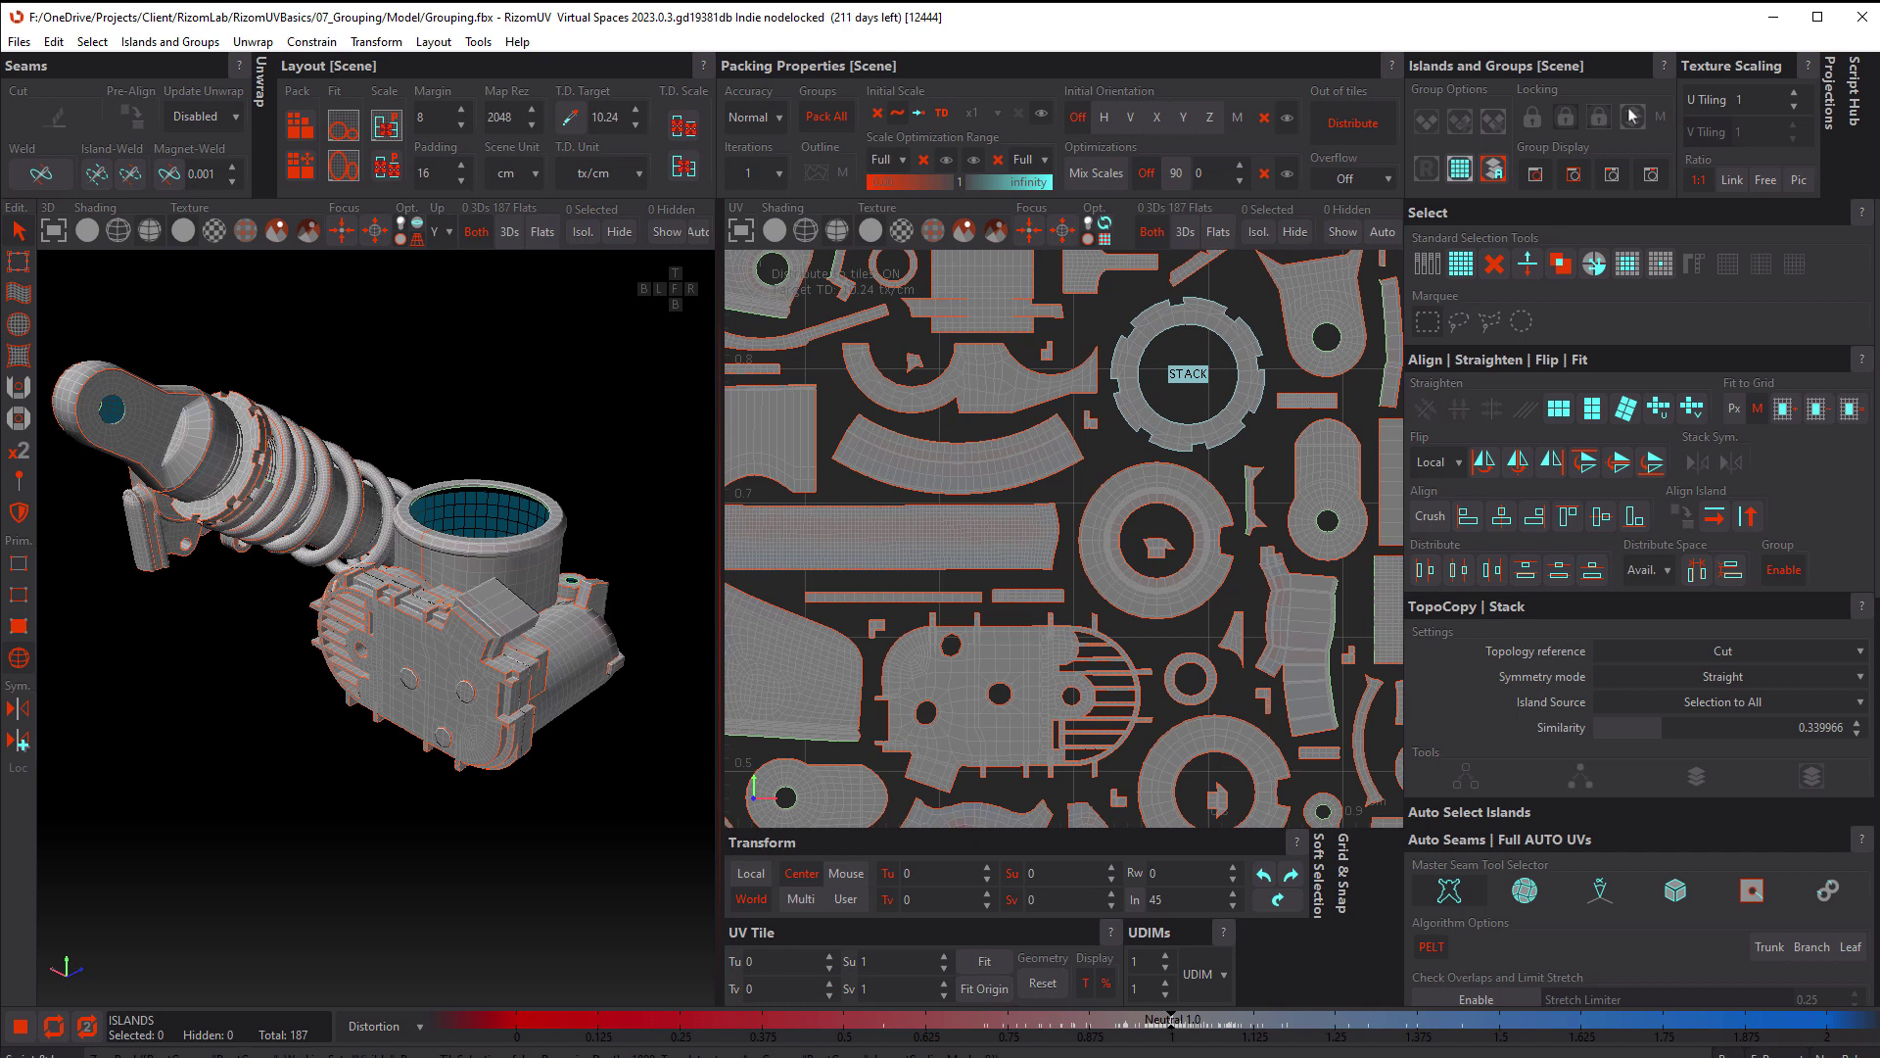
{"action": "left_click", "coordinate": [1187, 374]}
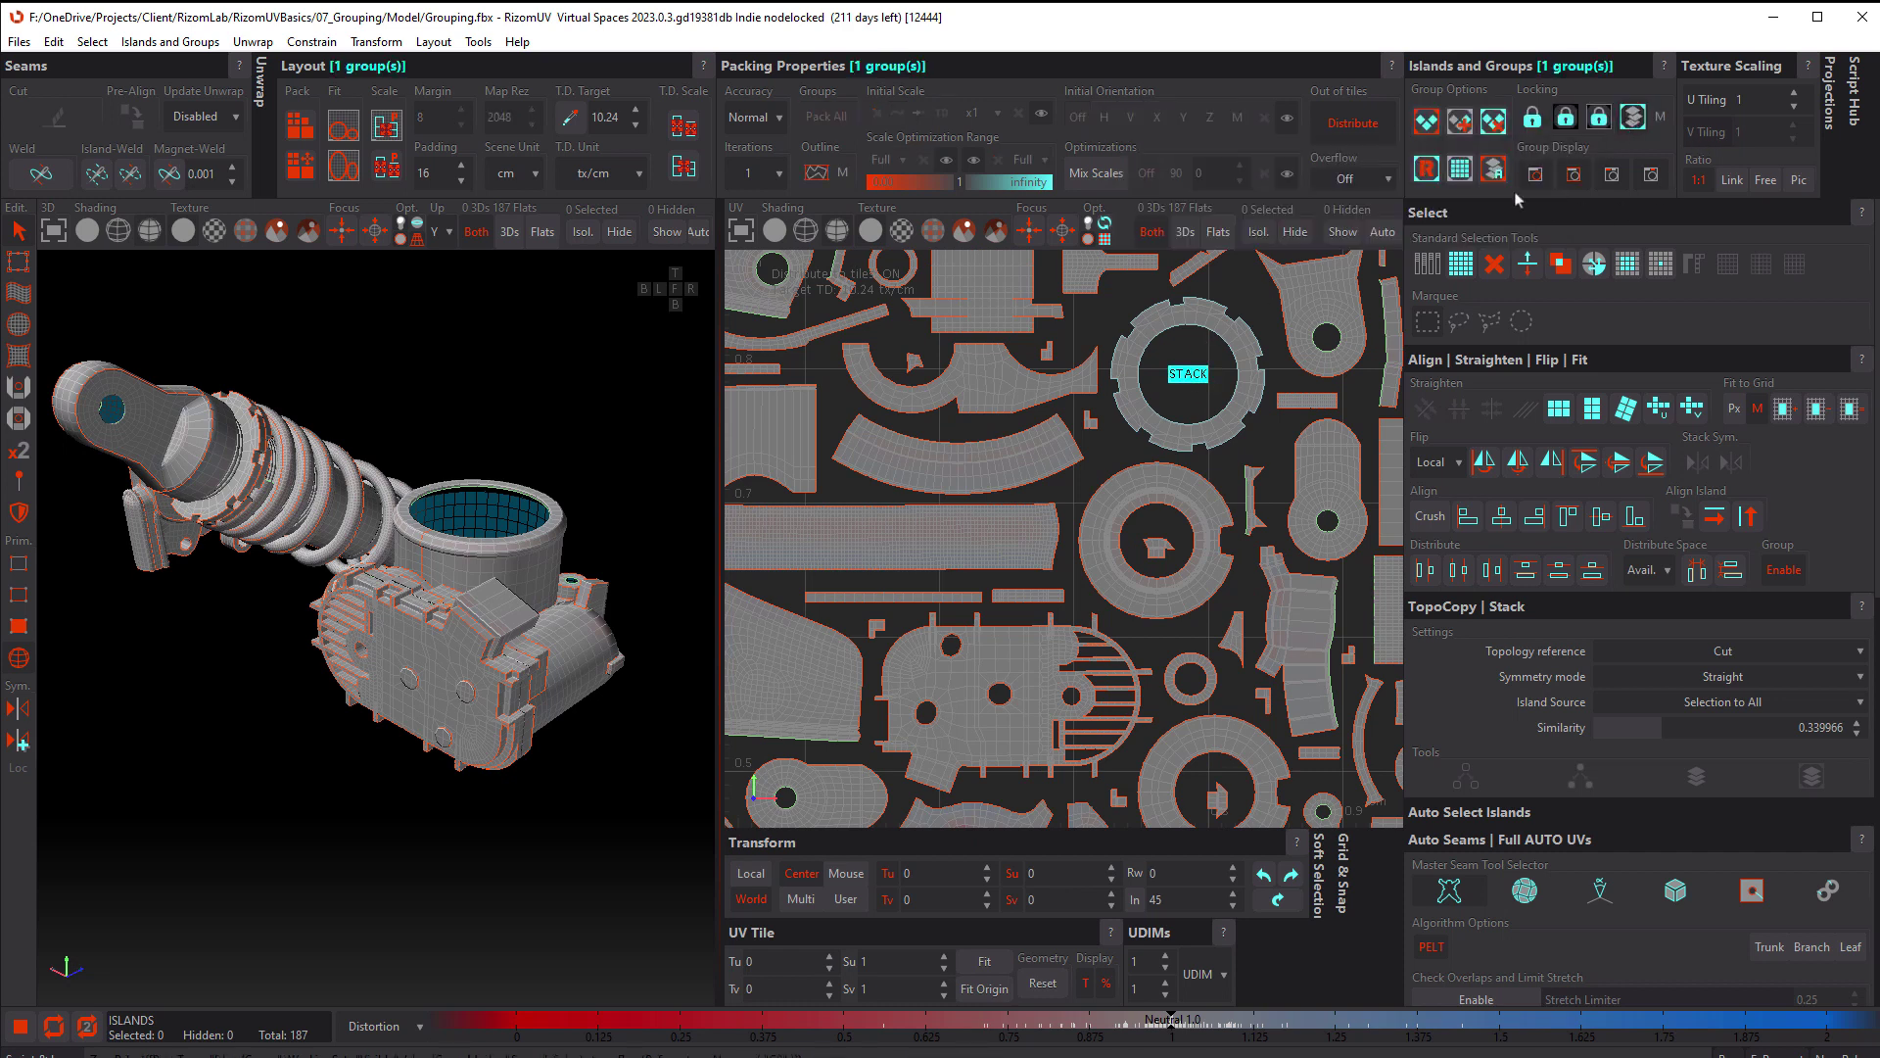
{"action": "left_click", "coordinate": [1203, 325]}
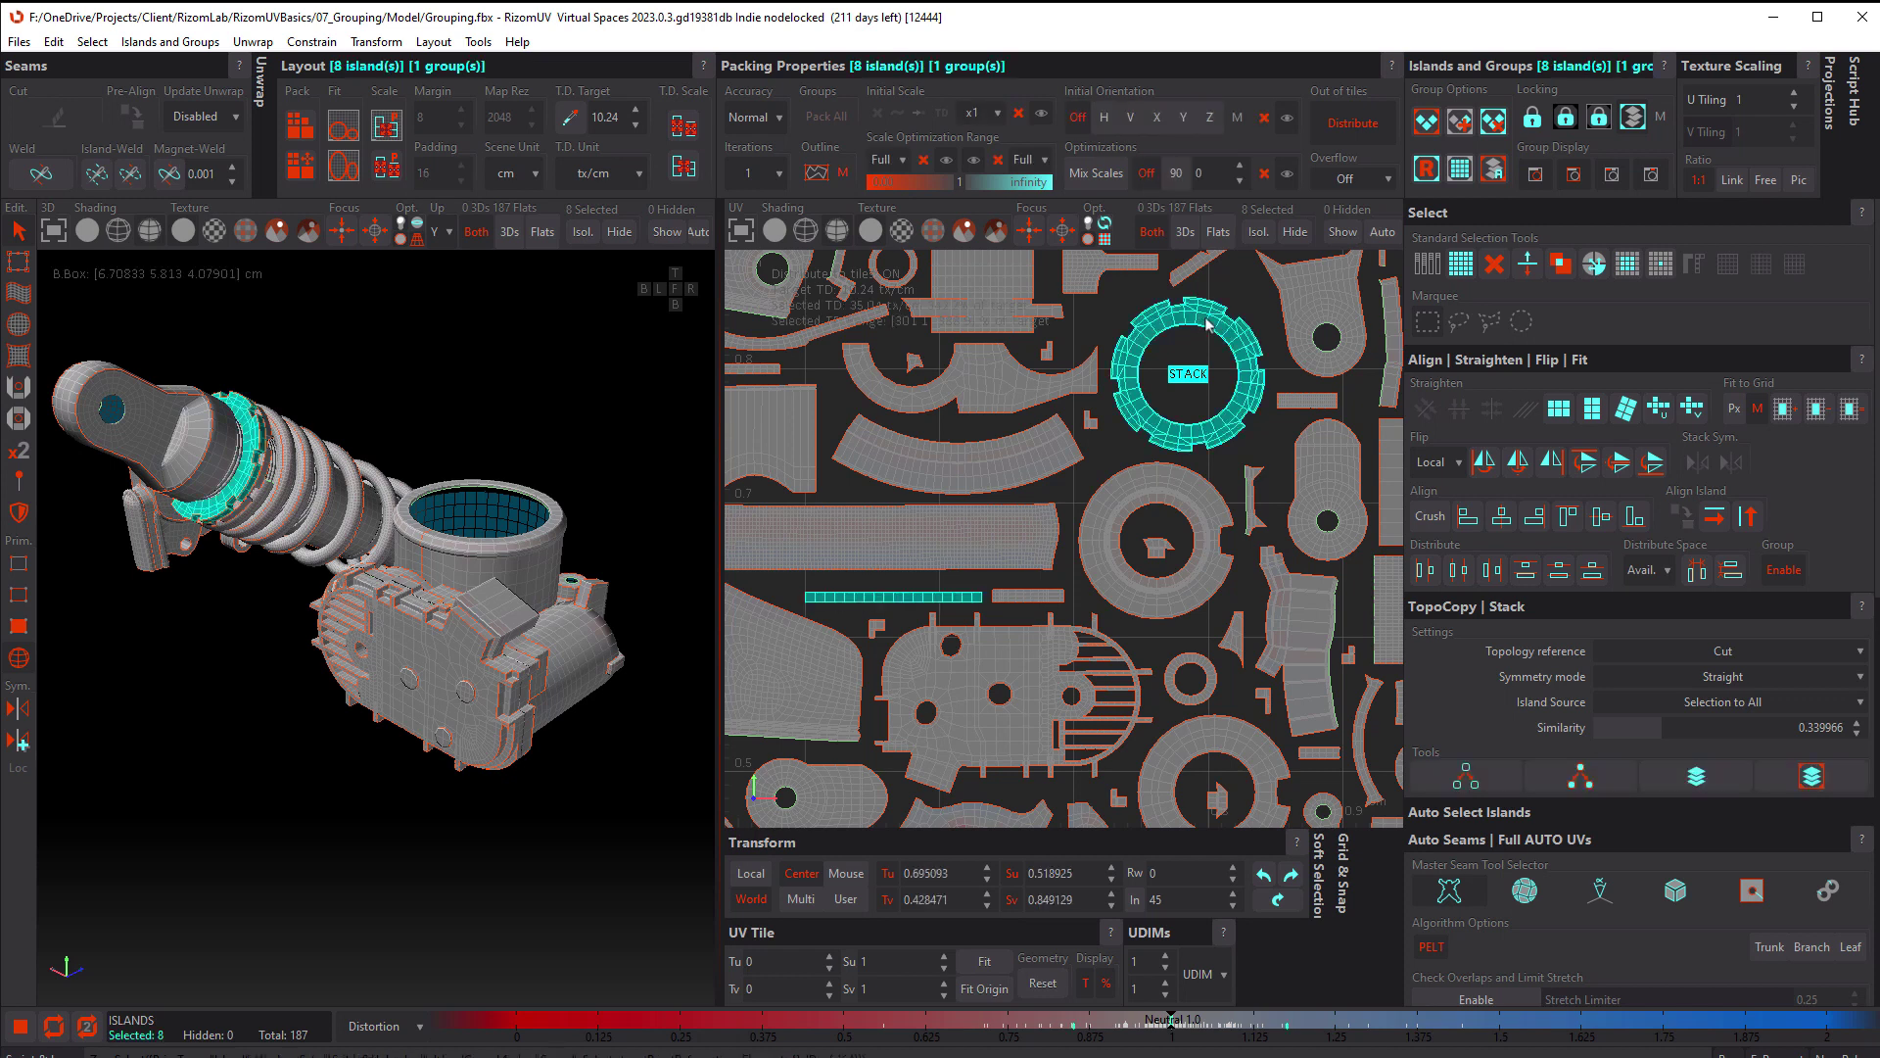
{"action": "scroll", "coordinate": [1207, 321], "scroll_direction": "down", "scroll_amount": 5}
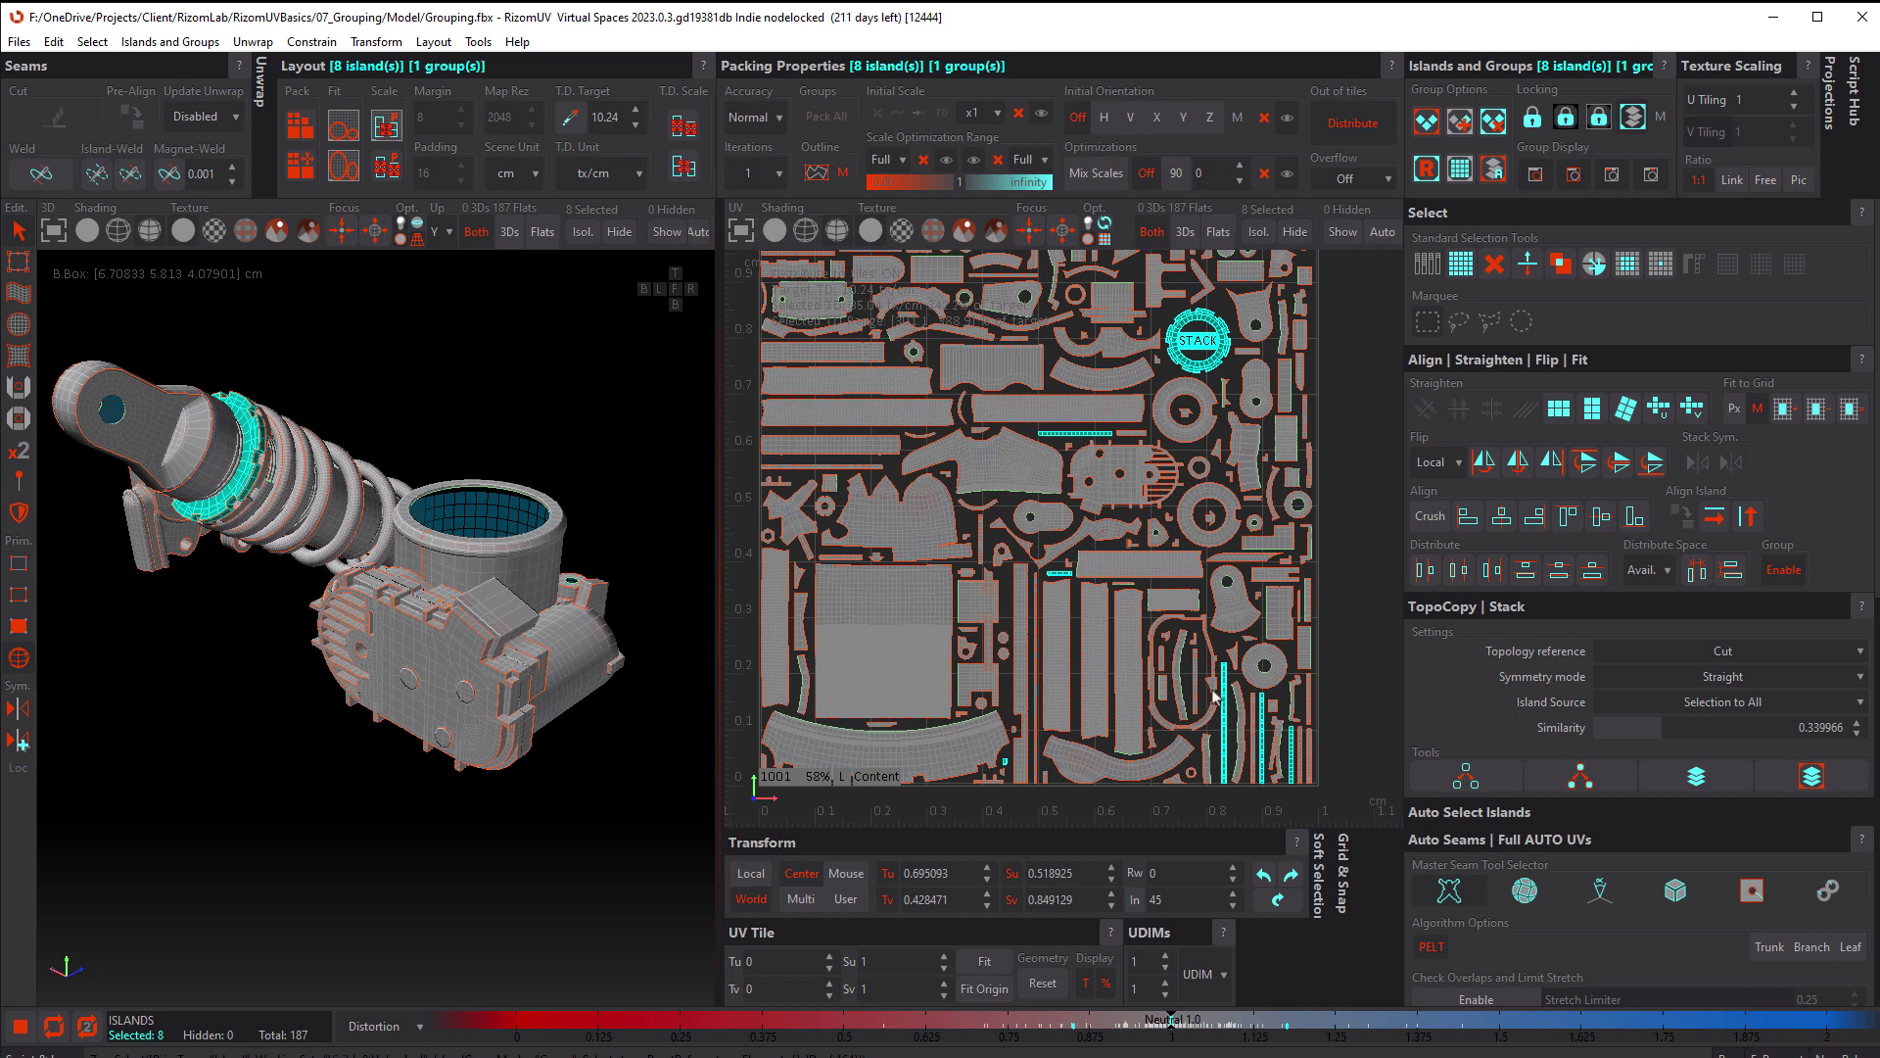
{"action": "scroll", "coordinate": [1192, 370], "scroll_direction": "up", "scroll_amount": 3}
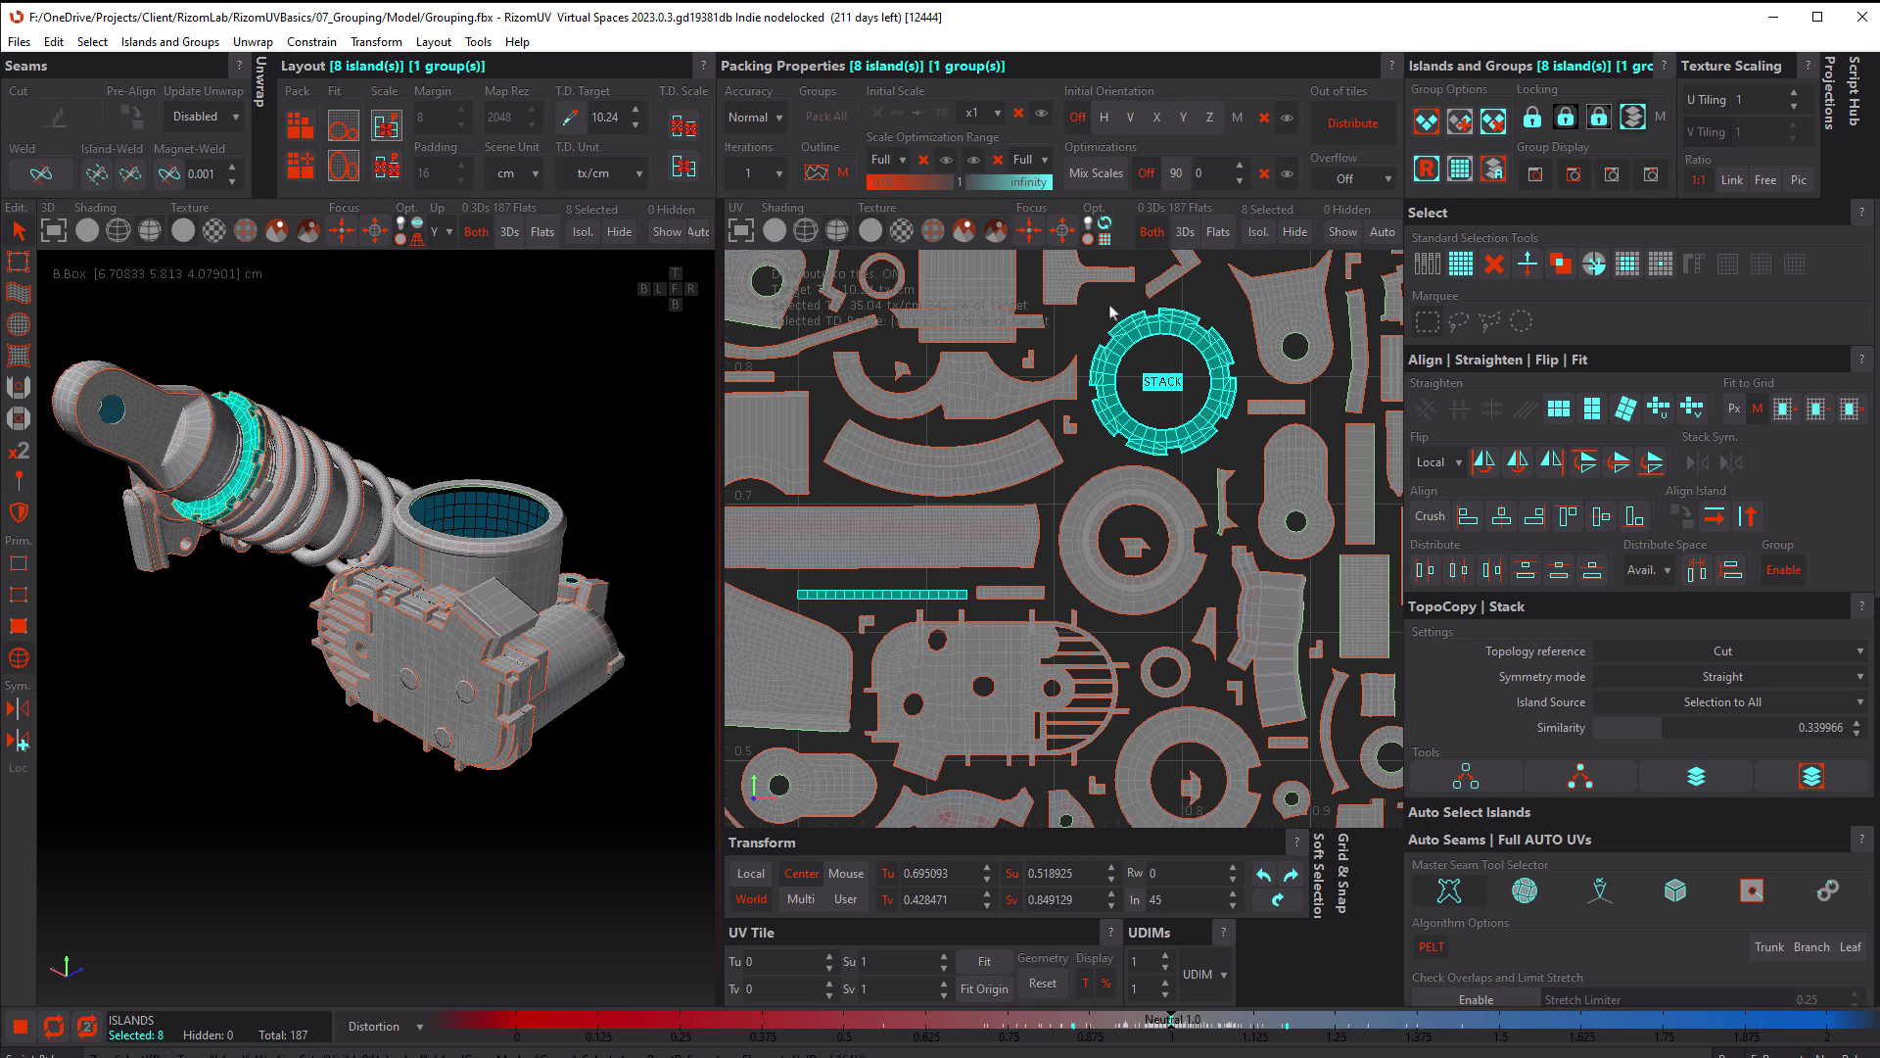
{"action": "left_click_drag", "start_coordinate": [1138, 327], "coordinate": [1173, 349]}
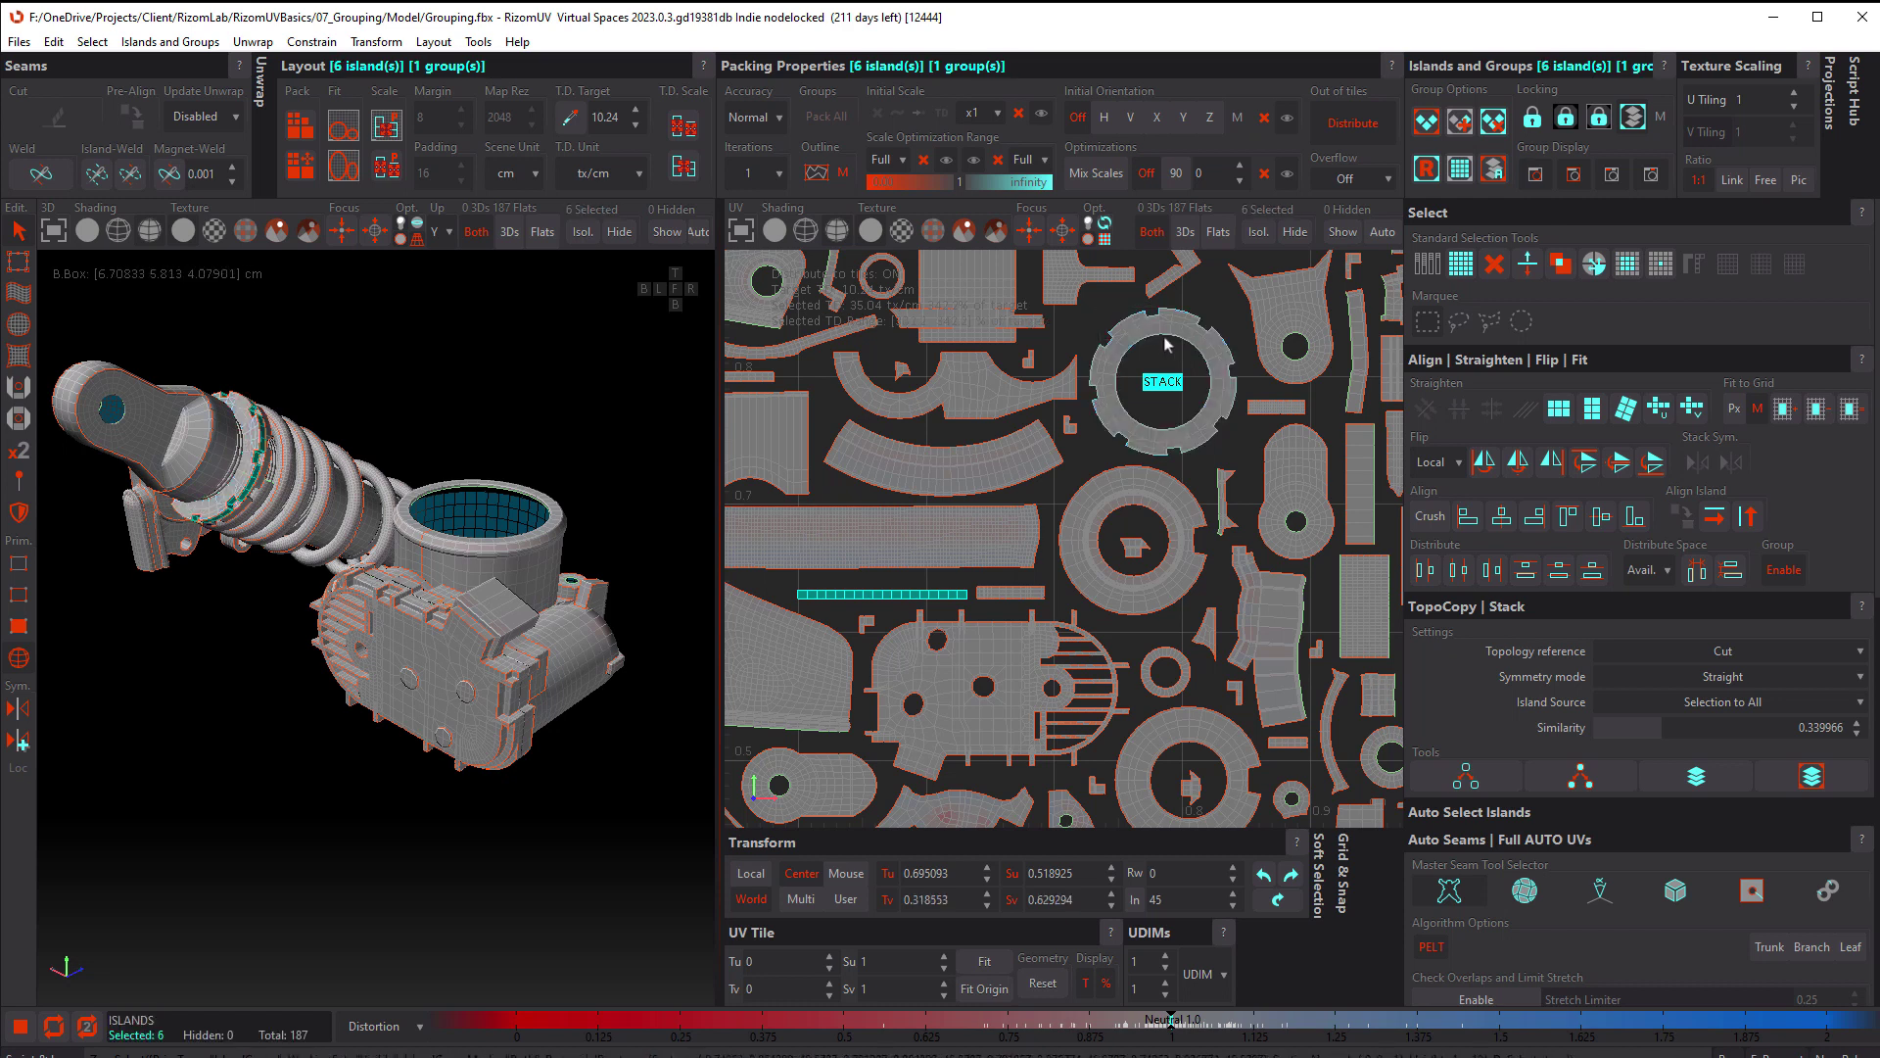
{"action": "key", "text": "ctrl+g"}
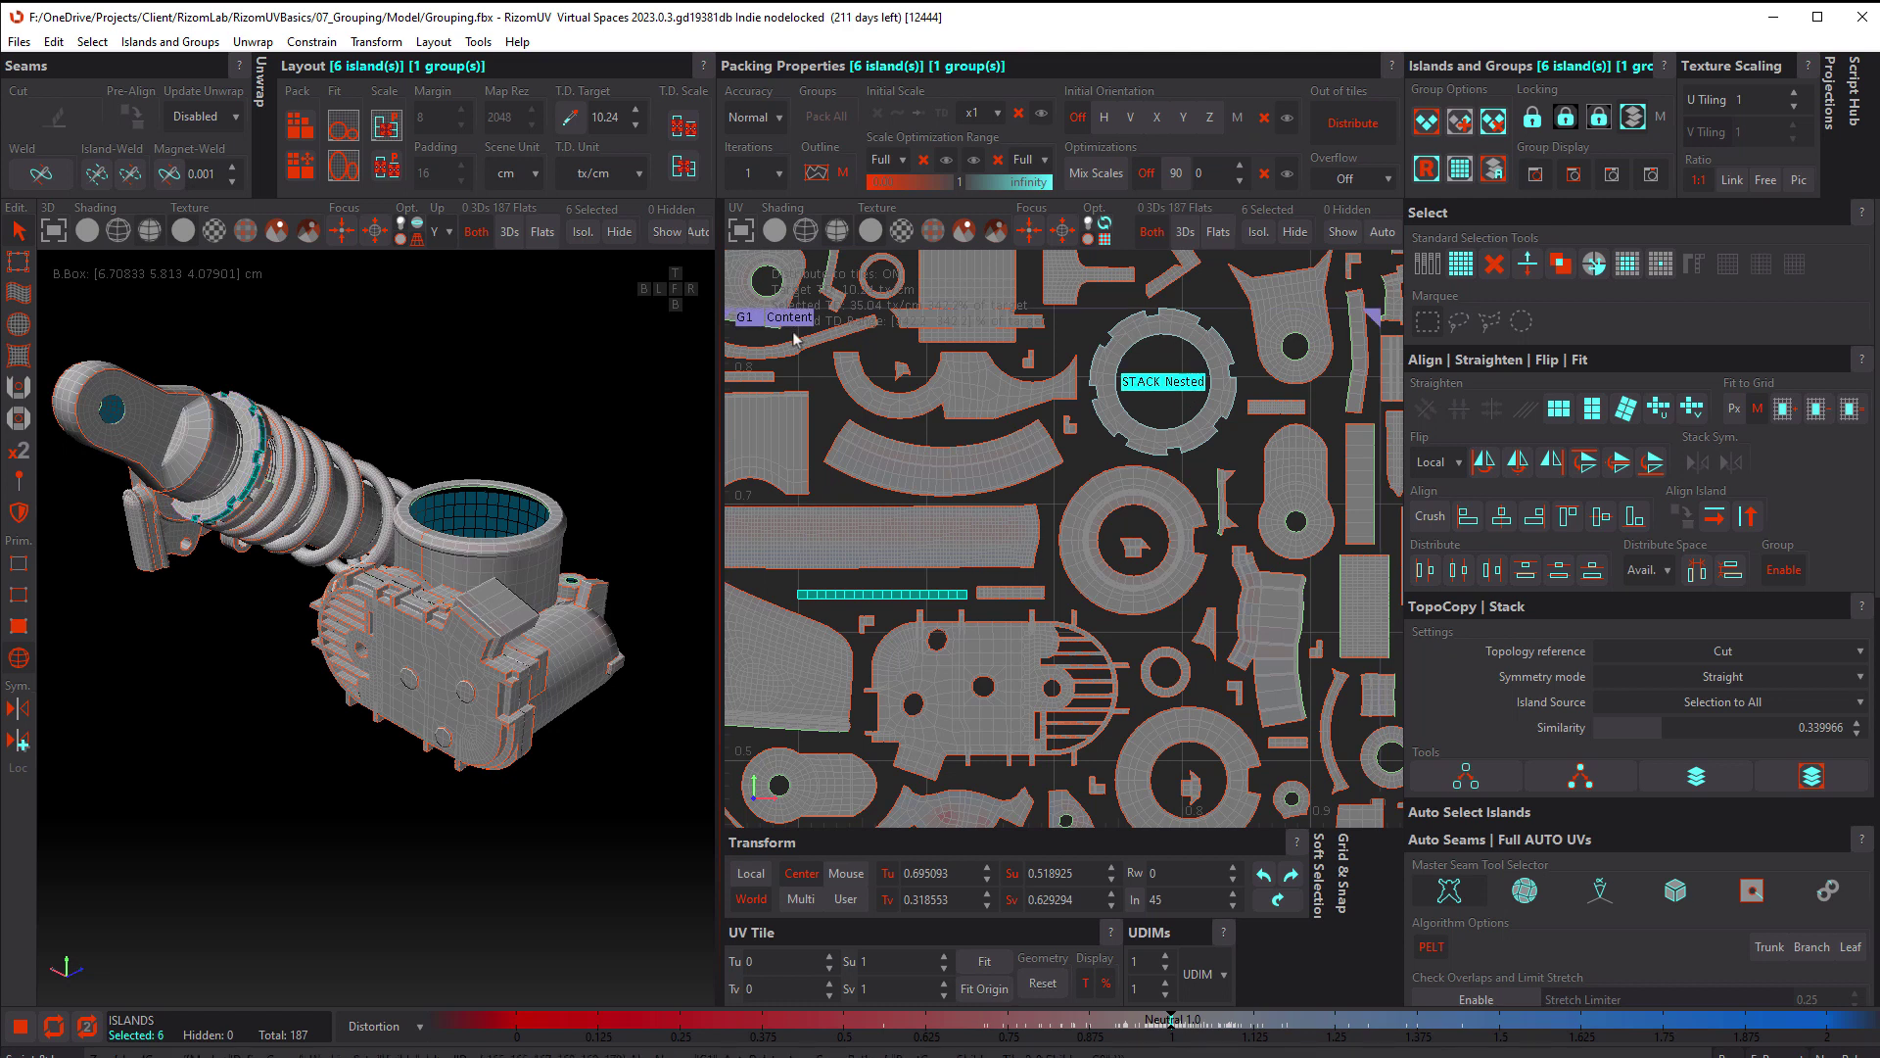
Select G1's contents to check the nested stack, clear the selection and repack all islands
{"action": "scroll", "coordinate": [847, 320], "scroll_direction": "down", "scroll_amount": 2}
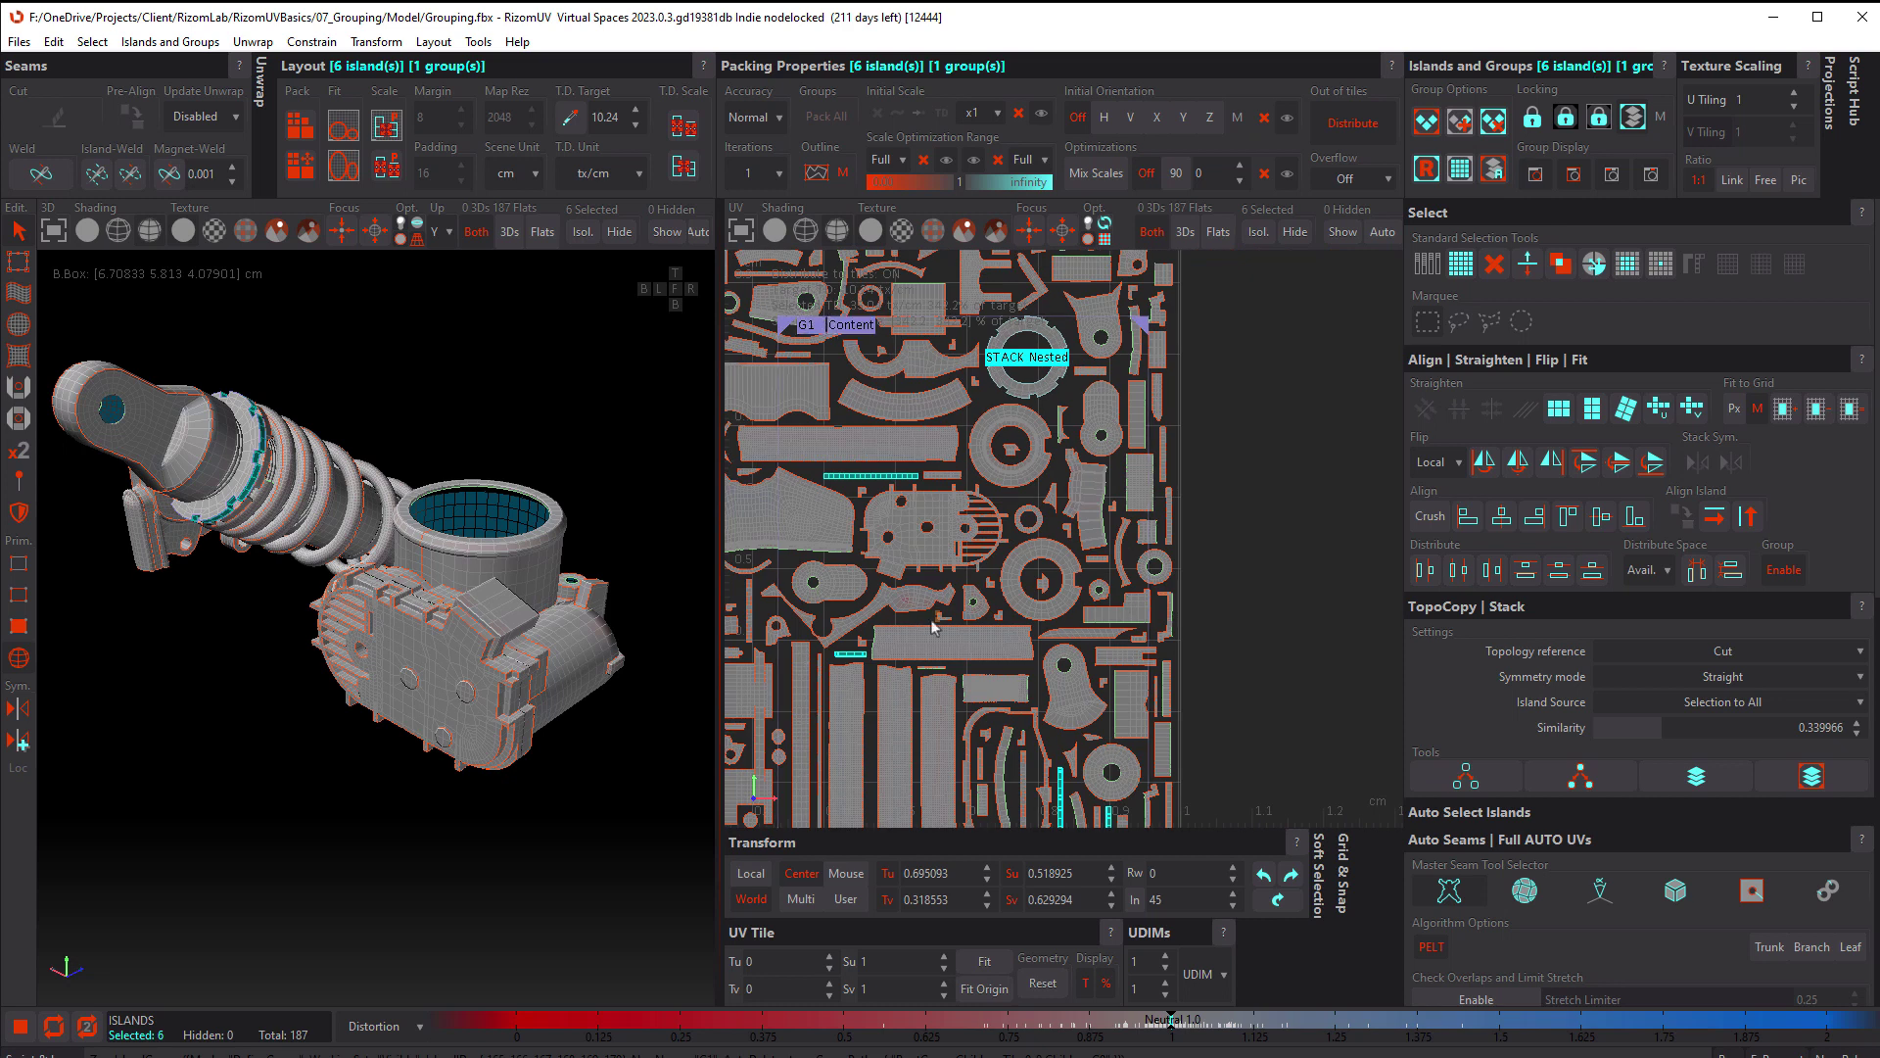
{"action": "scroll", "coordinate": [899, 624], "scroll_direction": "down", "scroll_amount": 2}
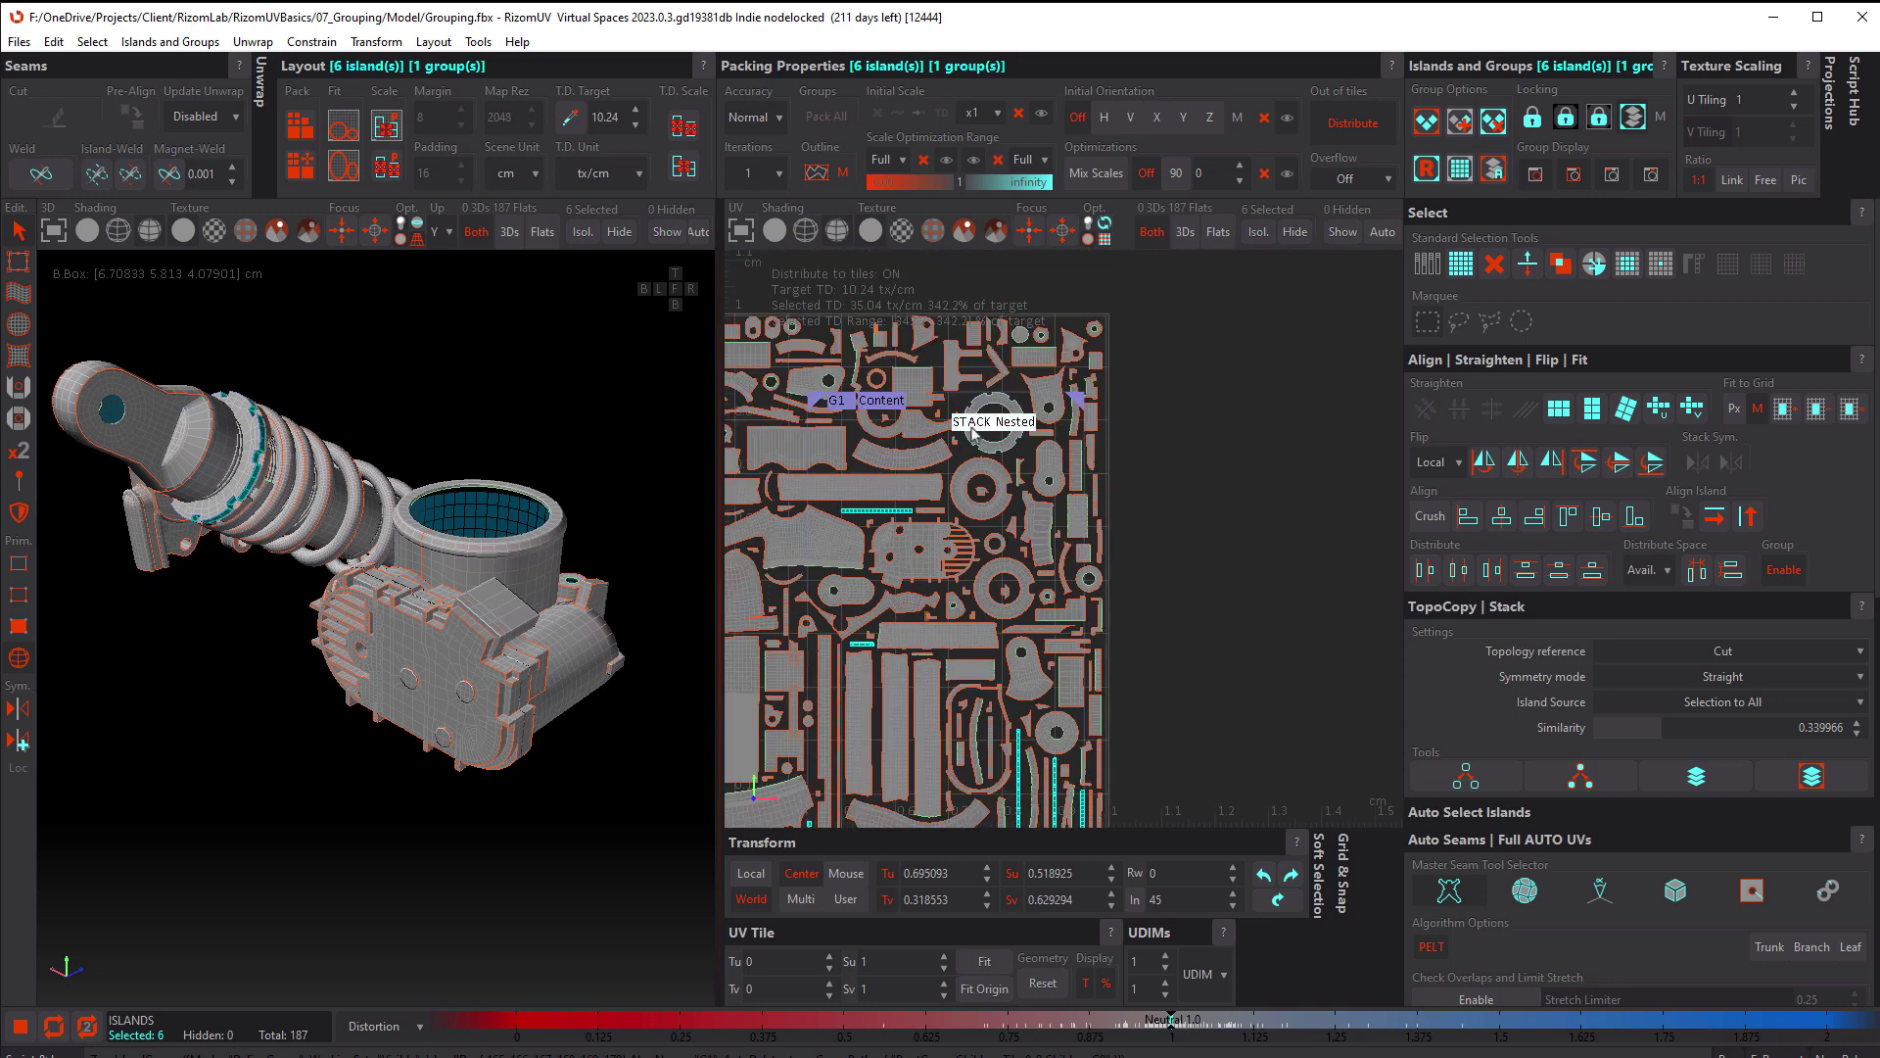
{"action": "scroll", "coordinate": [972, 421], "scroll_direction": "up", "scroll_amount": 8}
{"action": "scroll", "coordinate": [1102, 529], "scroll_direction": "down", "scroll_amount": 3}
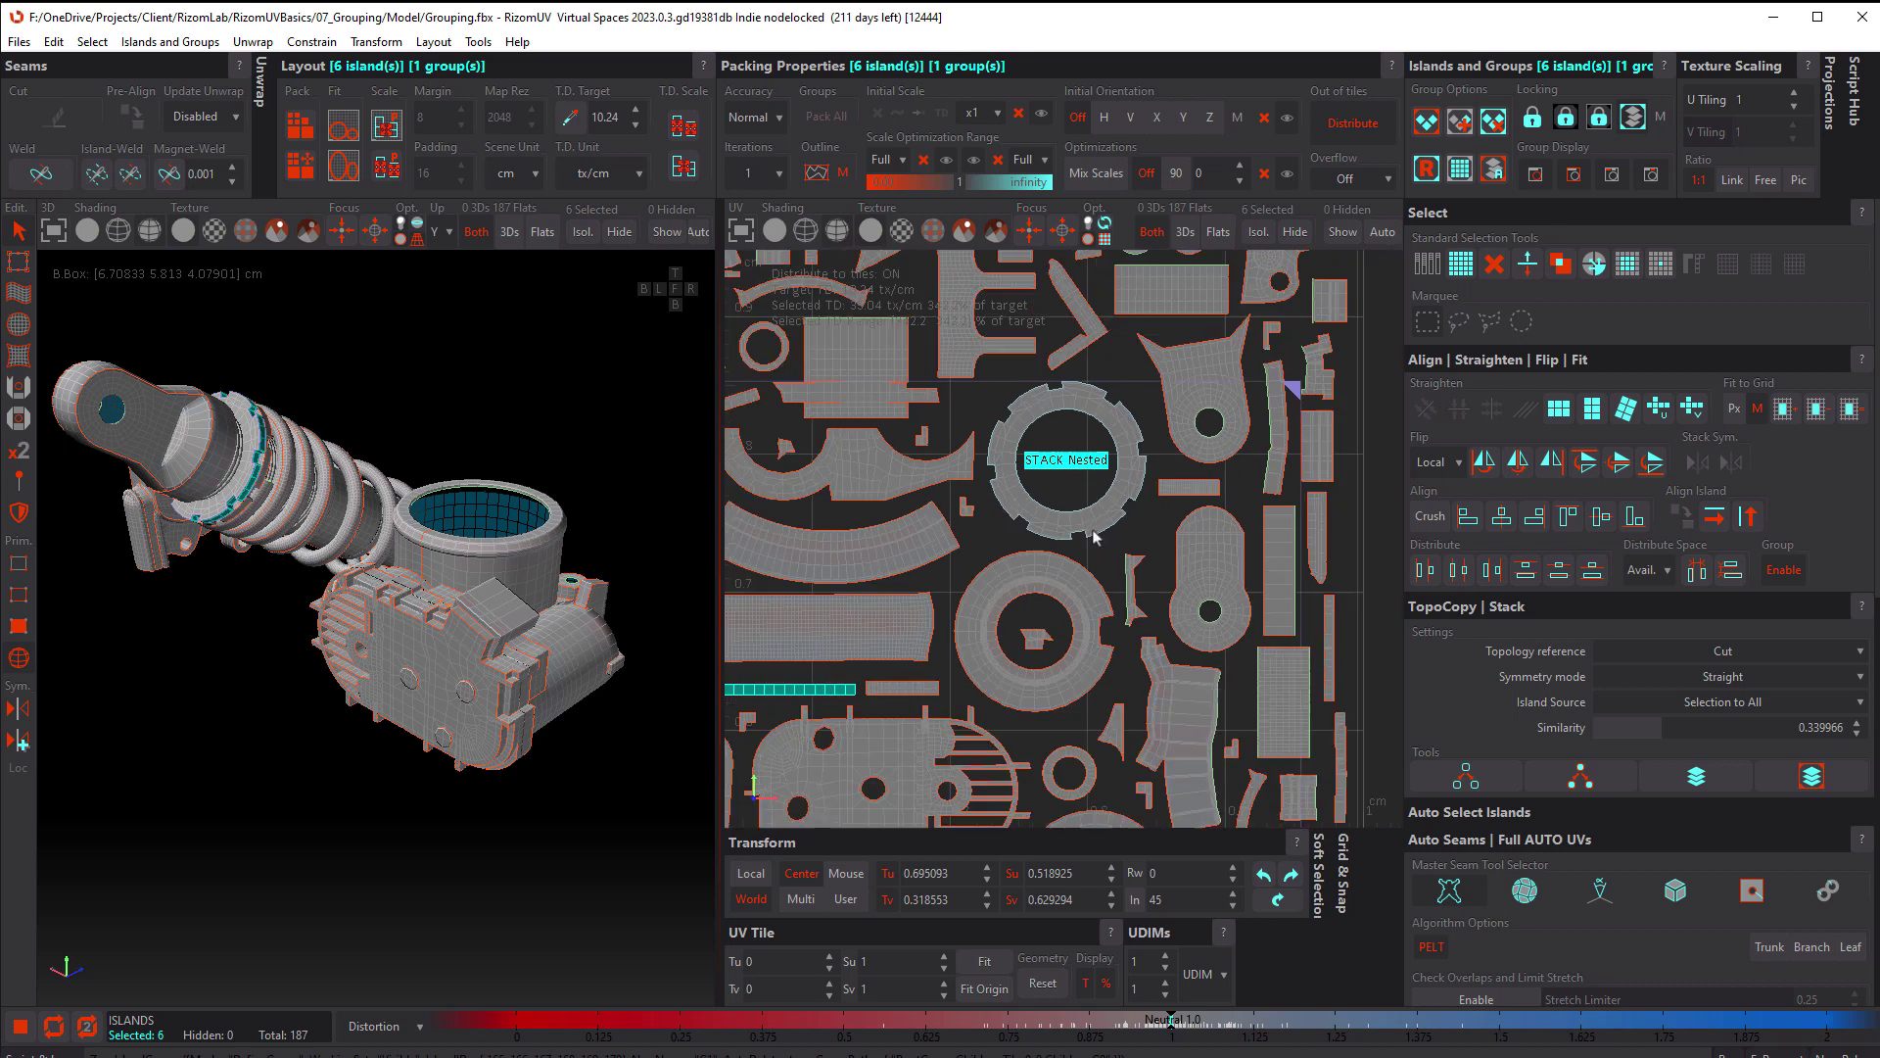
{"action": "scroll", "coordinate": [1096, 526], "scroll_direction": "down", "scroll_amount": 1}
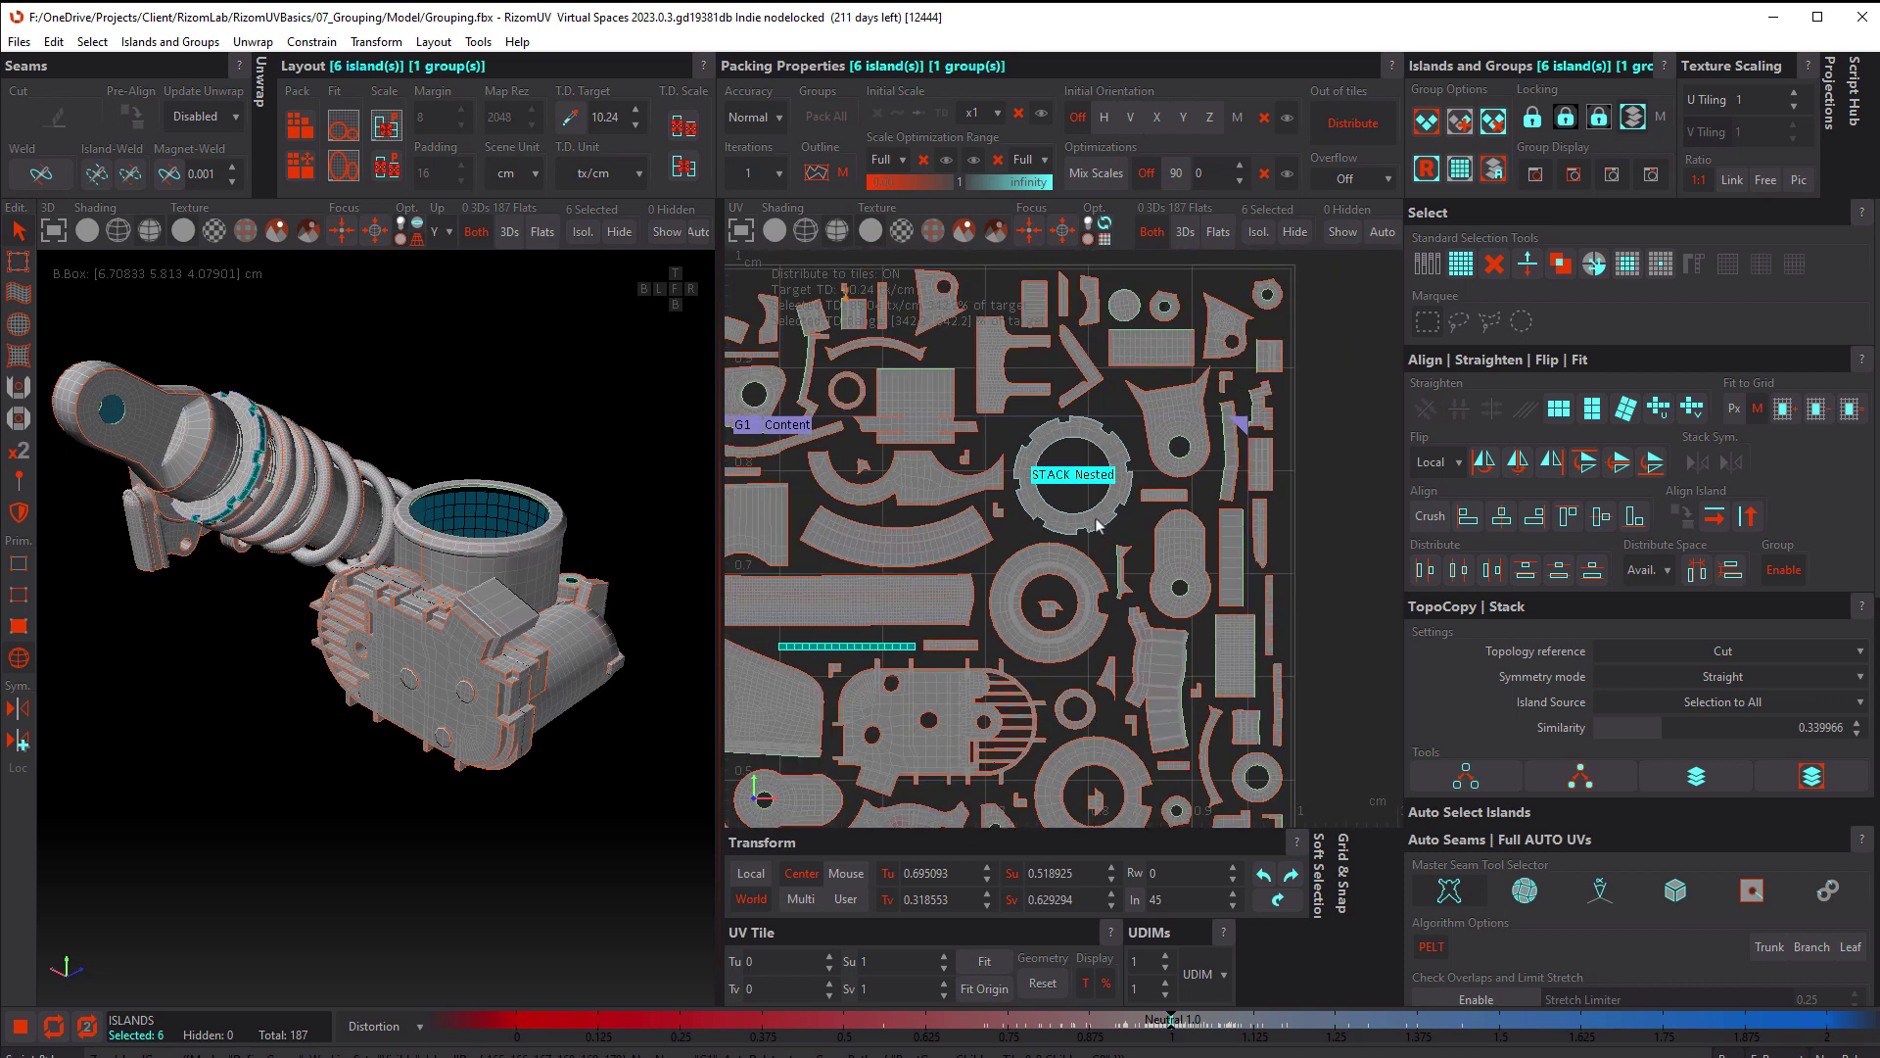
{"action": "left_click", "coordinate": [787, 428]}
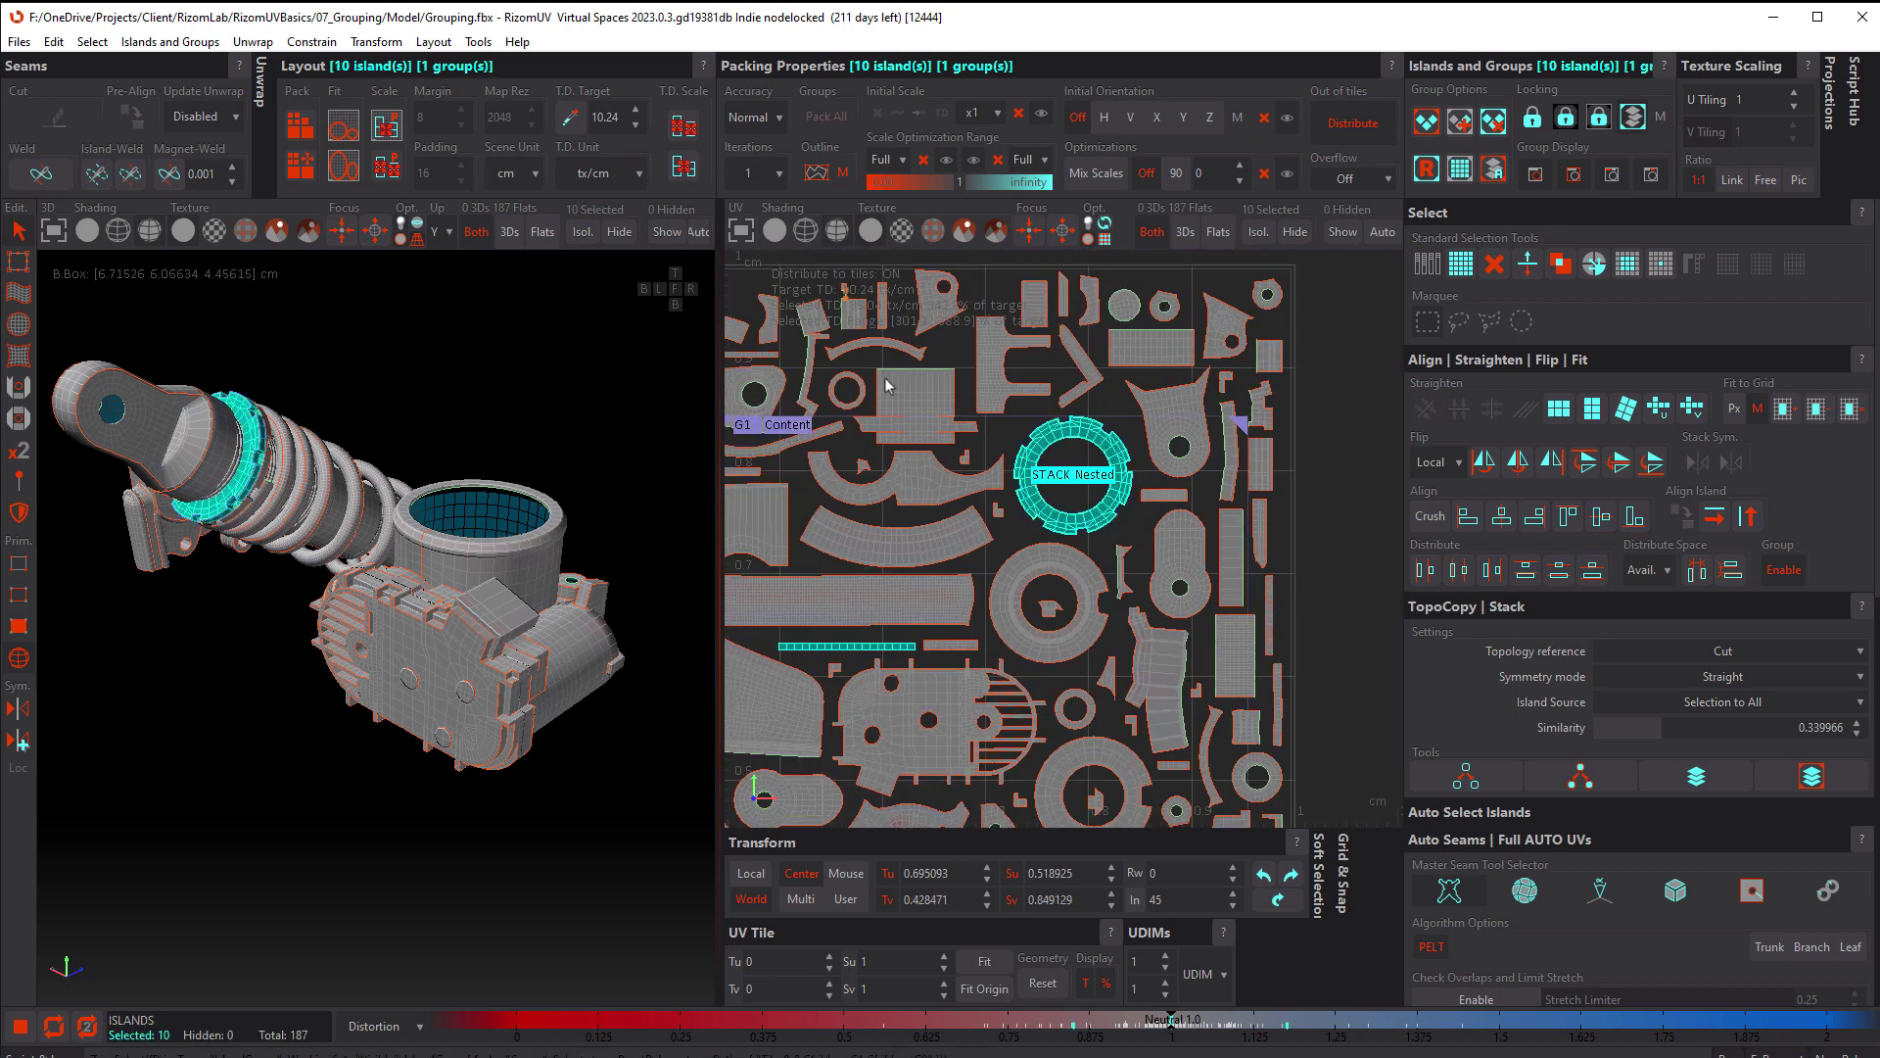
{"action": "key", "text": "p"}
{"action": "scroll", "coordinate": [1040, 445], "scroll_direction": "down", "scroll_amount": 2}
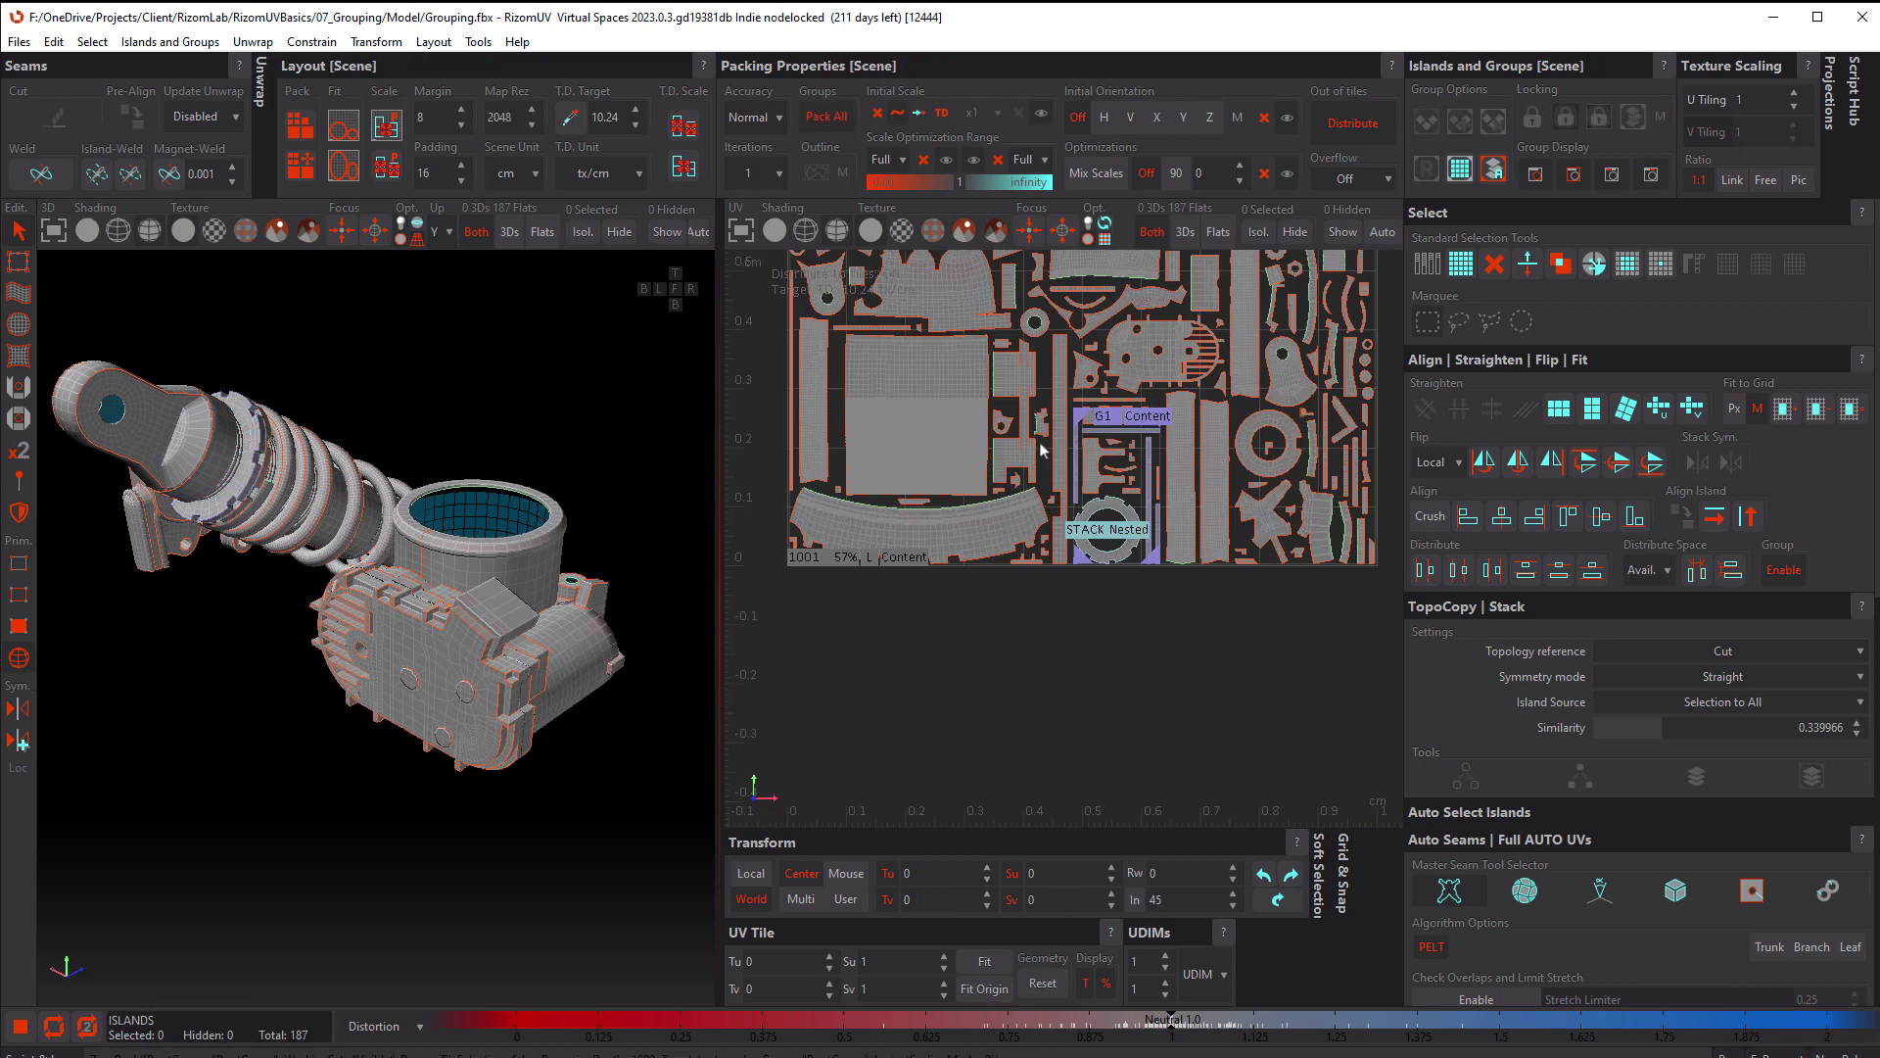
{"action": "scroll", "coordinate": [1040, 446], "scroll_direction": "up", "scroll_amount": 3}
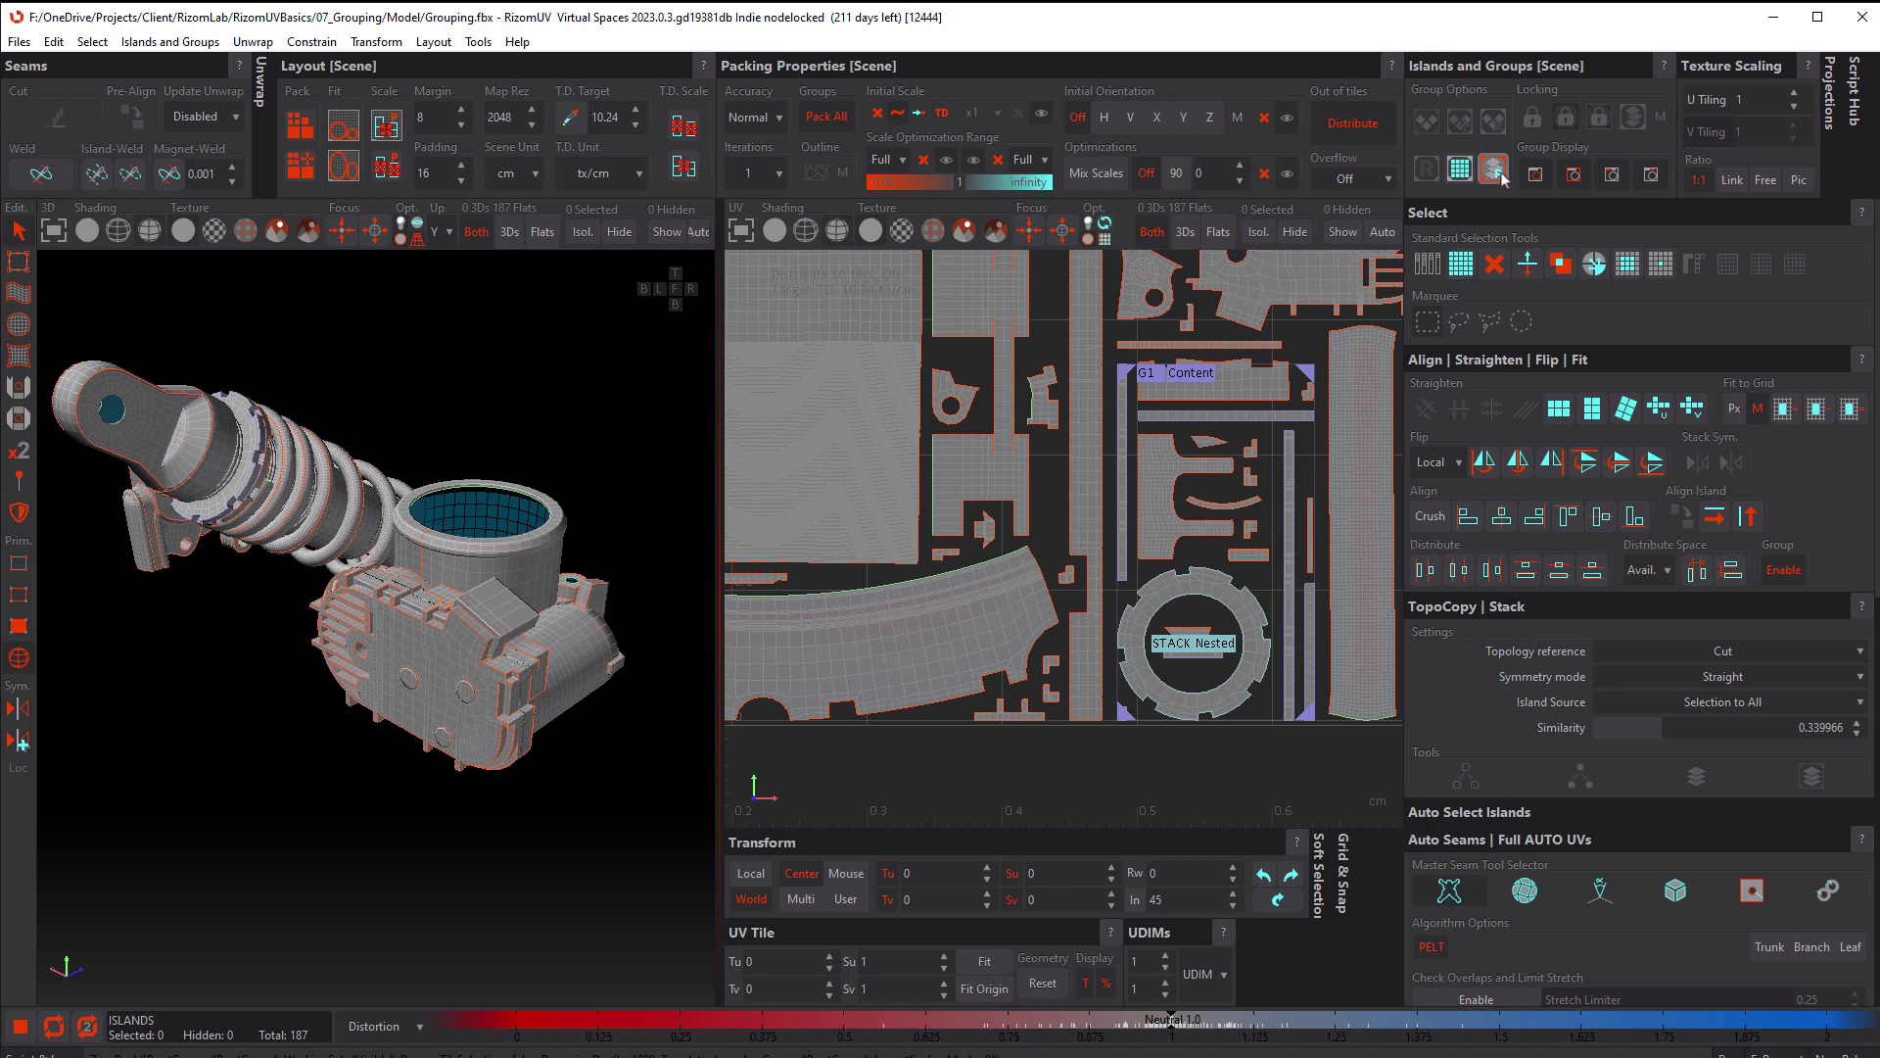
{"action": "scroll", "coordinate": [1097, 513], "scroll_direction": "down", "scroll_amount": 3}
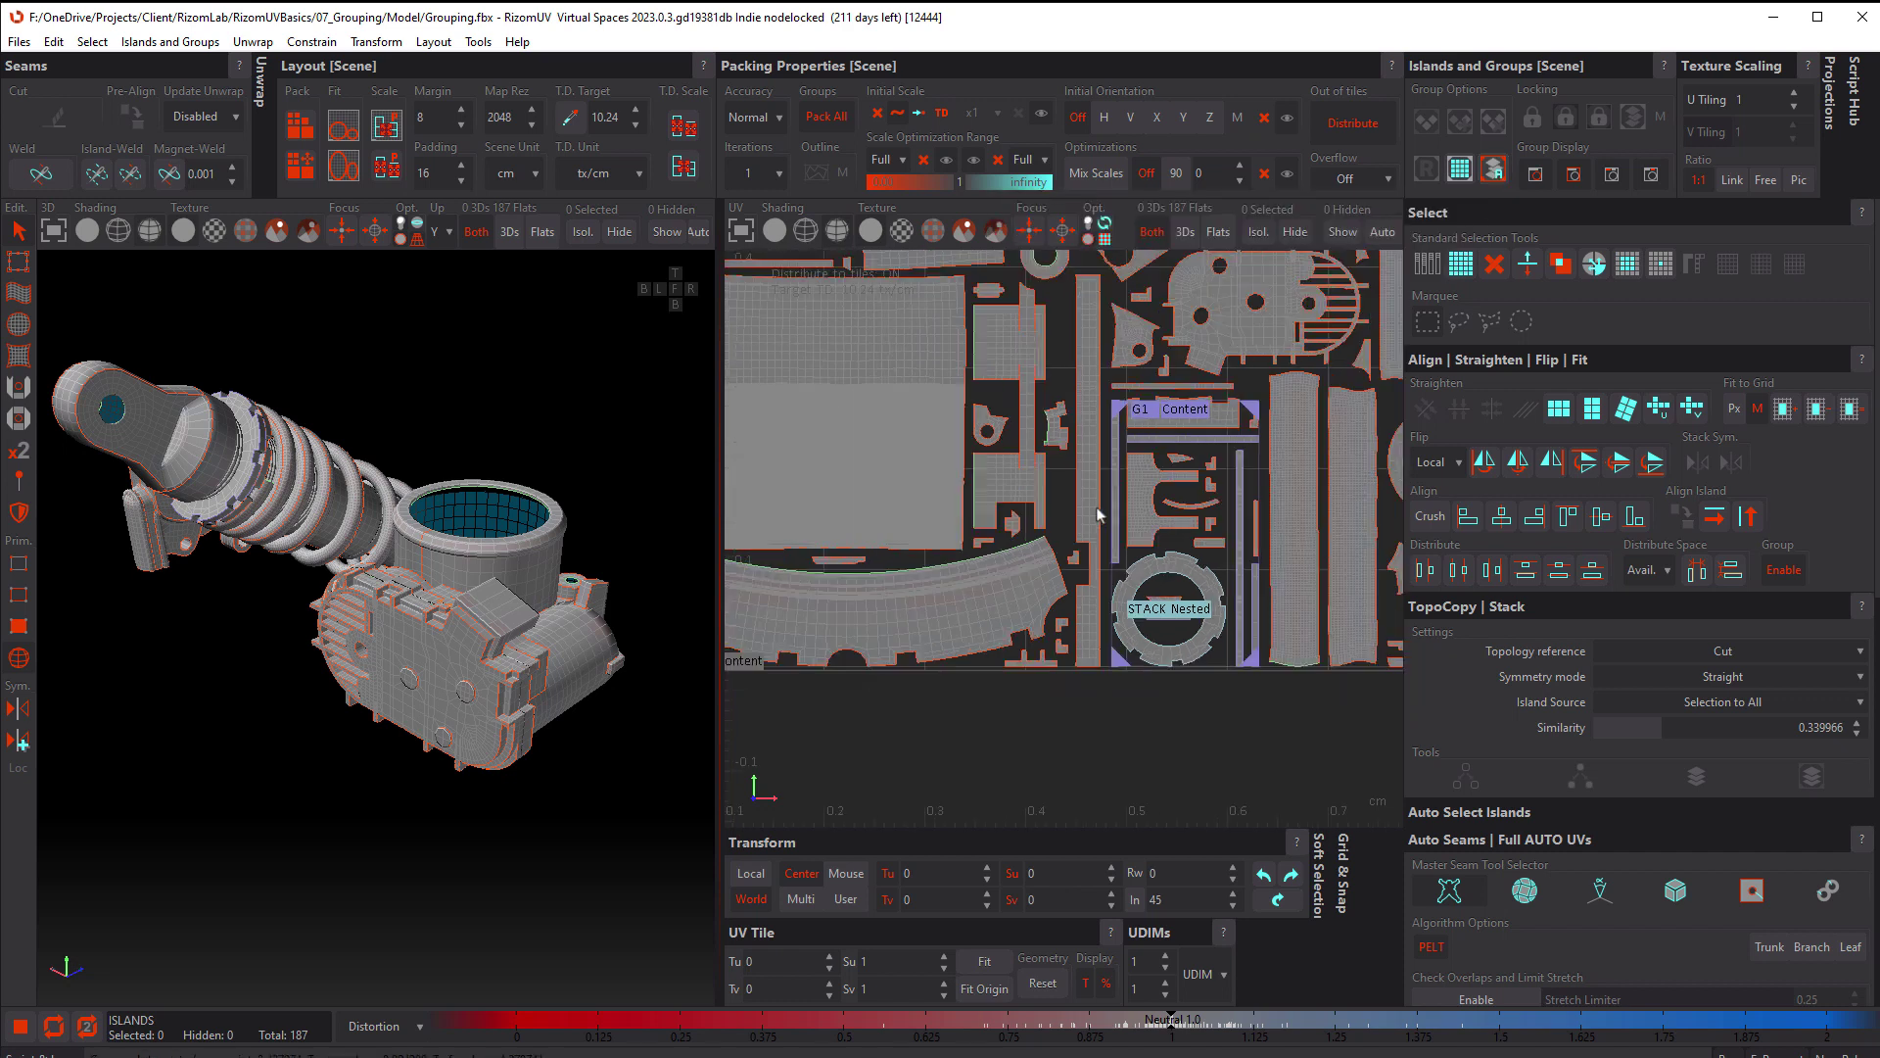
Overlap two pairs of islands by moving the small bracket onto the round washer and the small holed piece onto its neighbour
{"action": "middle_click_drag", "start_coordinate": [1197, 467], "coordinate": [1215, 615]}
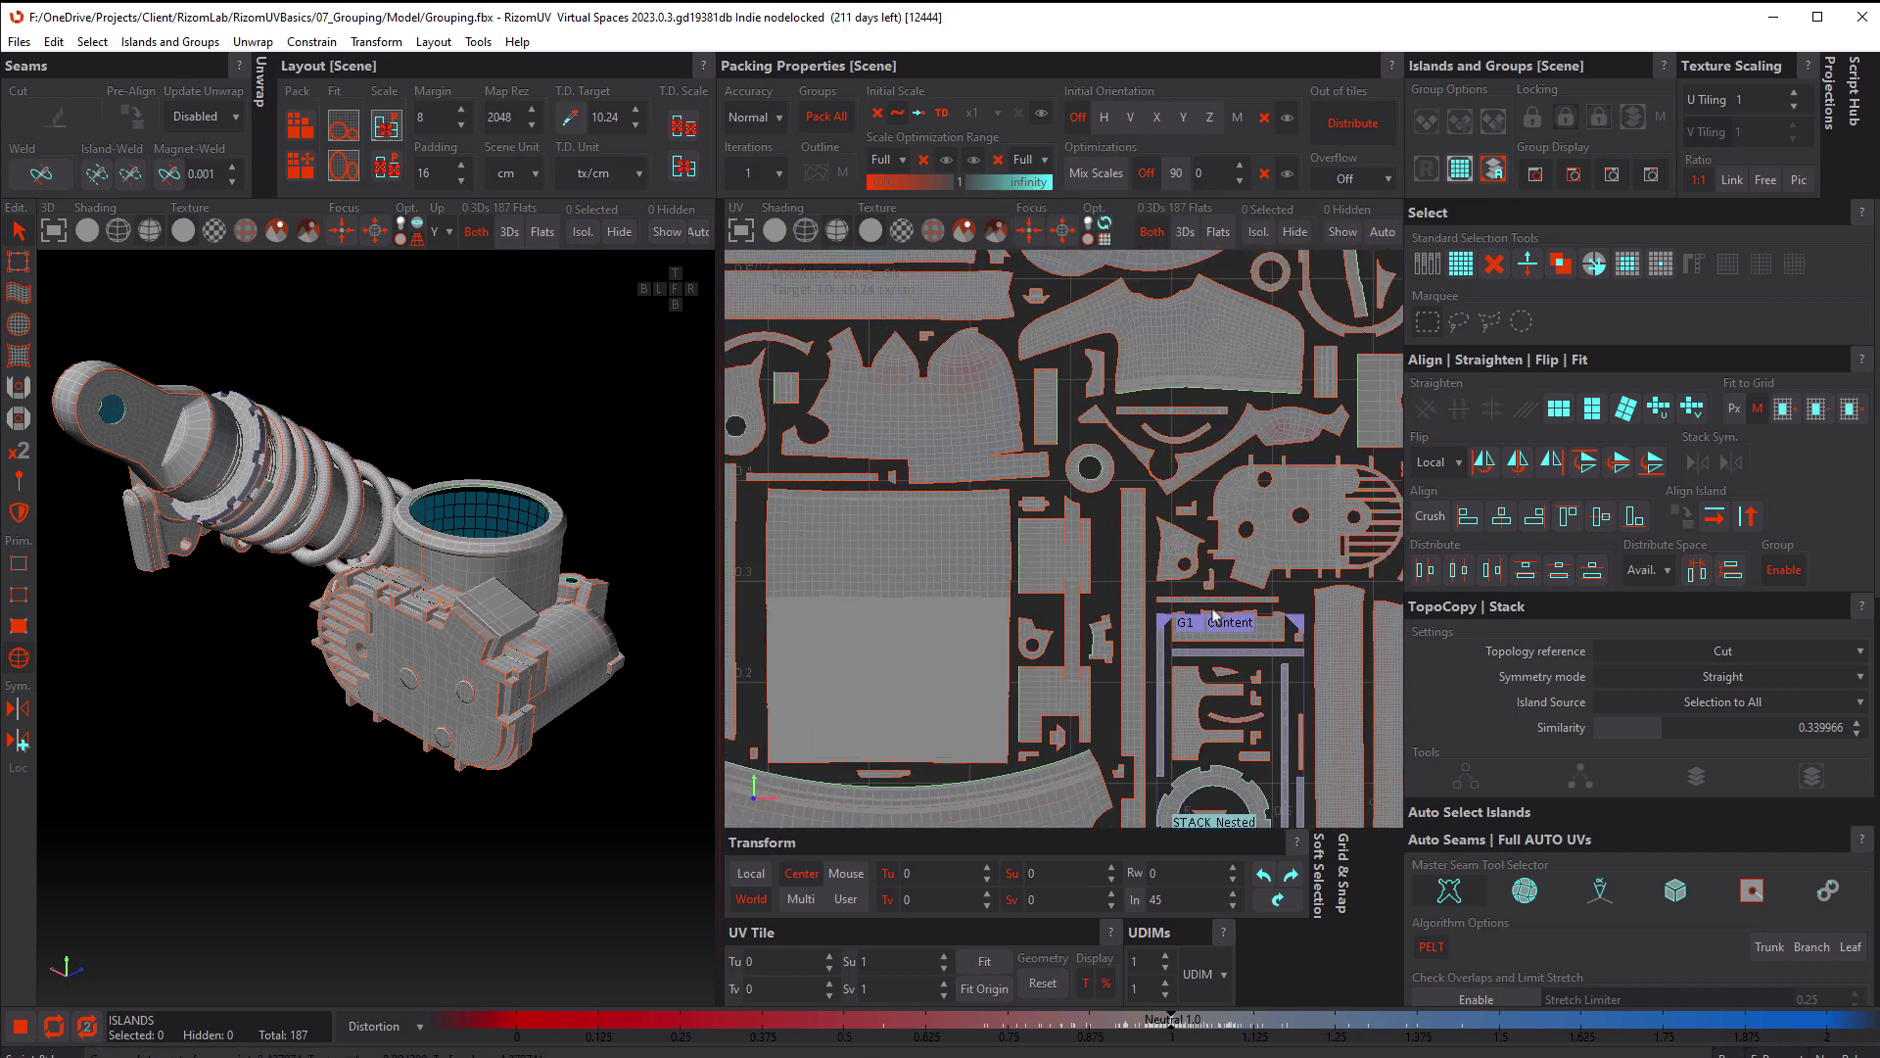
{"action": "left_click", "coordinate": [1175, 538]}
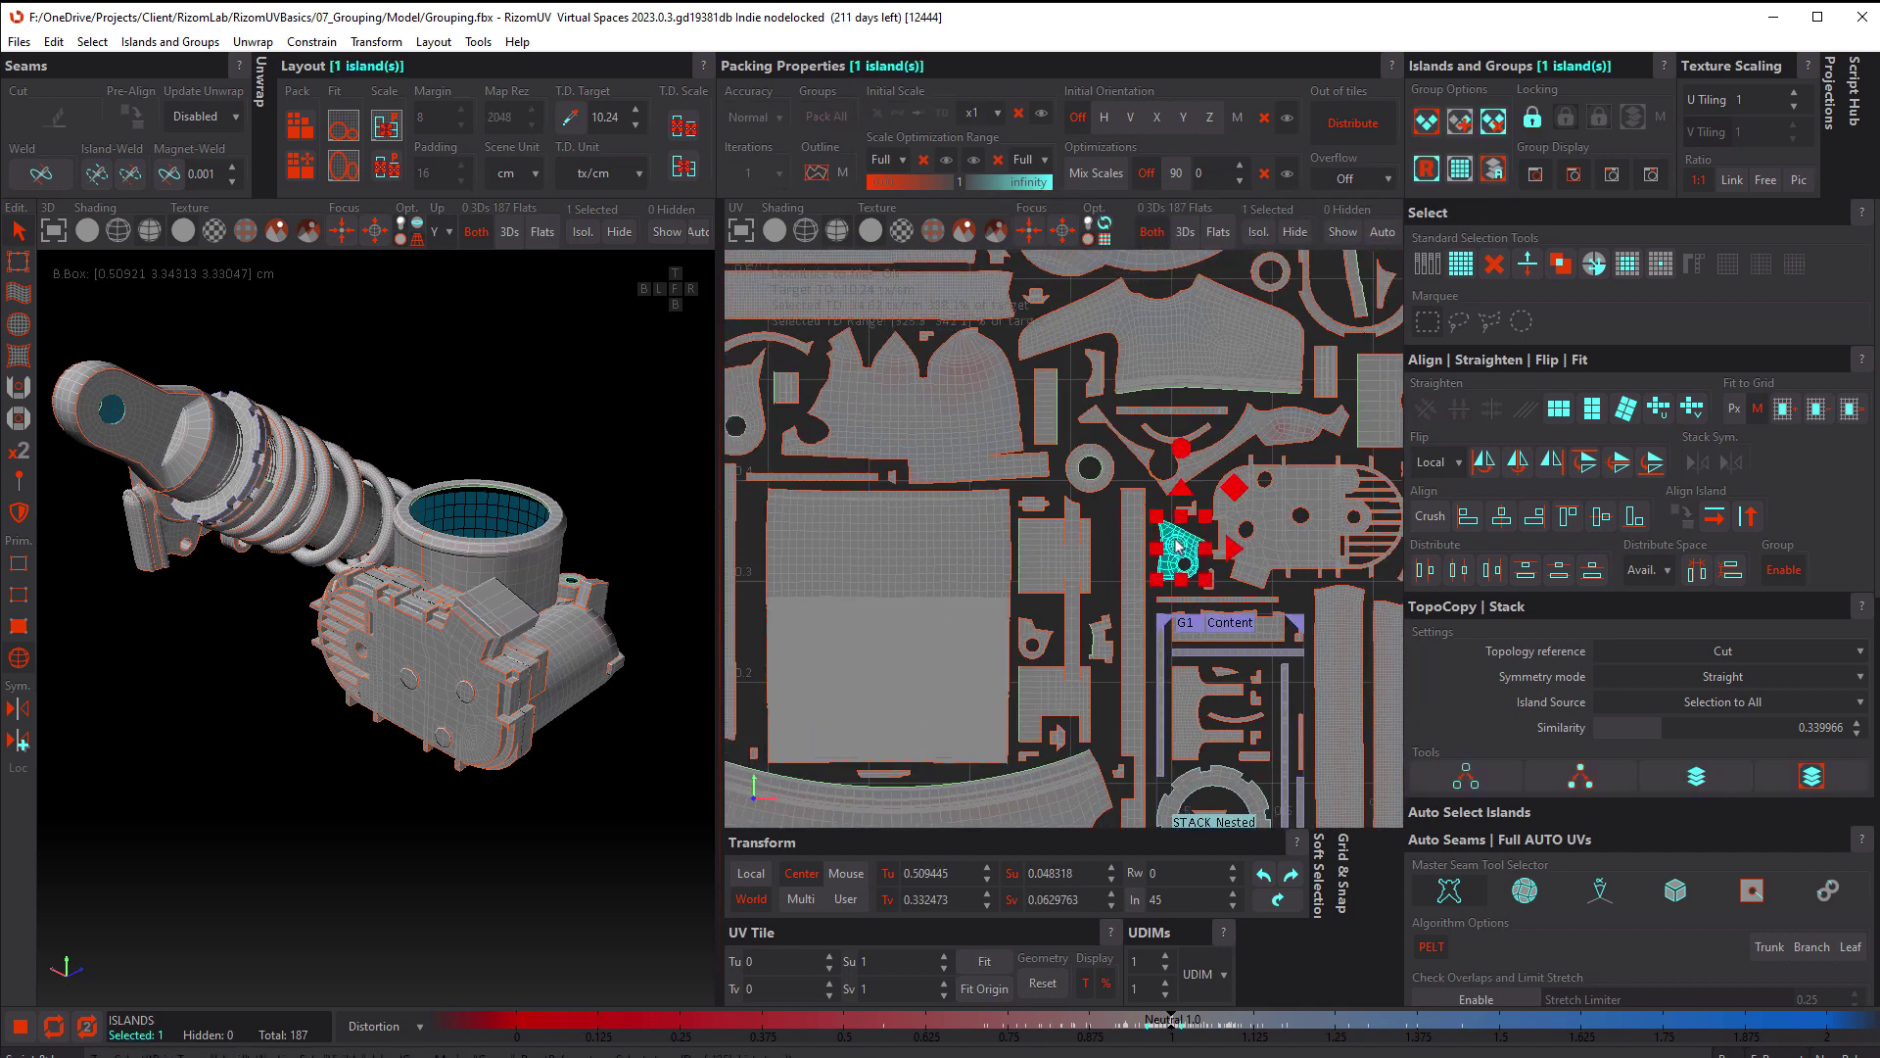
{"action": "left_click_drag", "start_coordinate": [1178, 546], "coordinate": [1094, 461]}
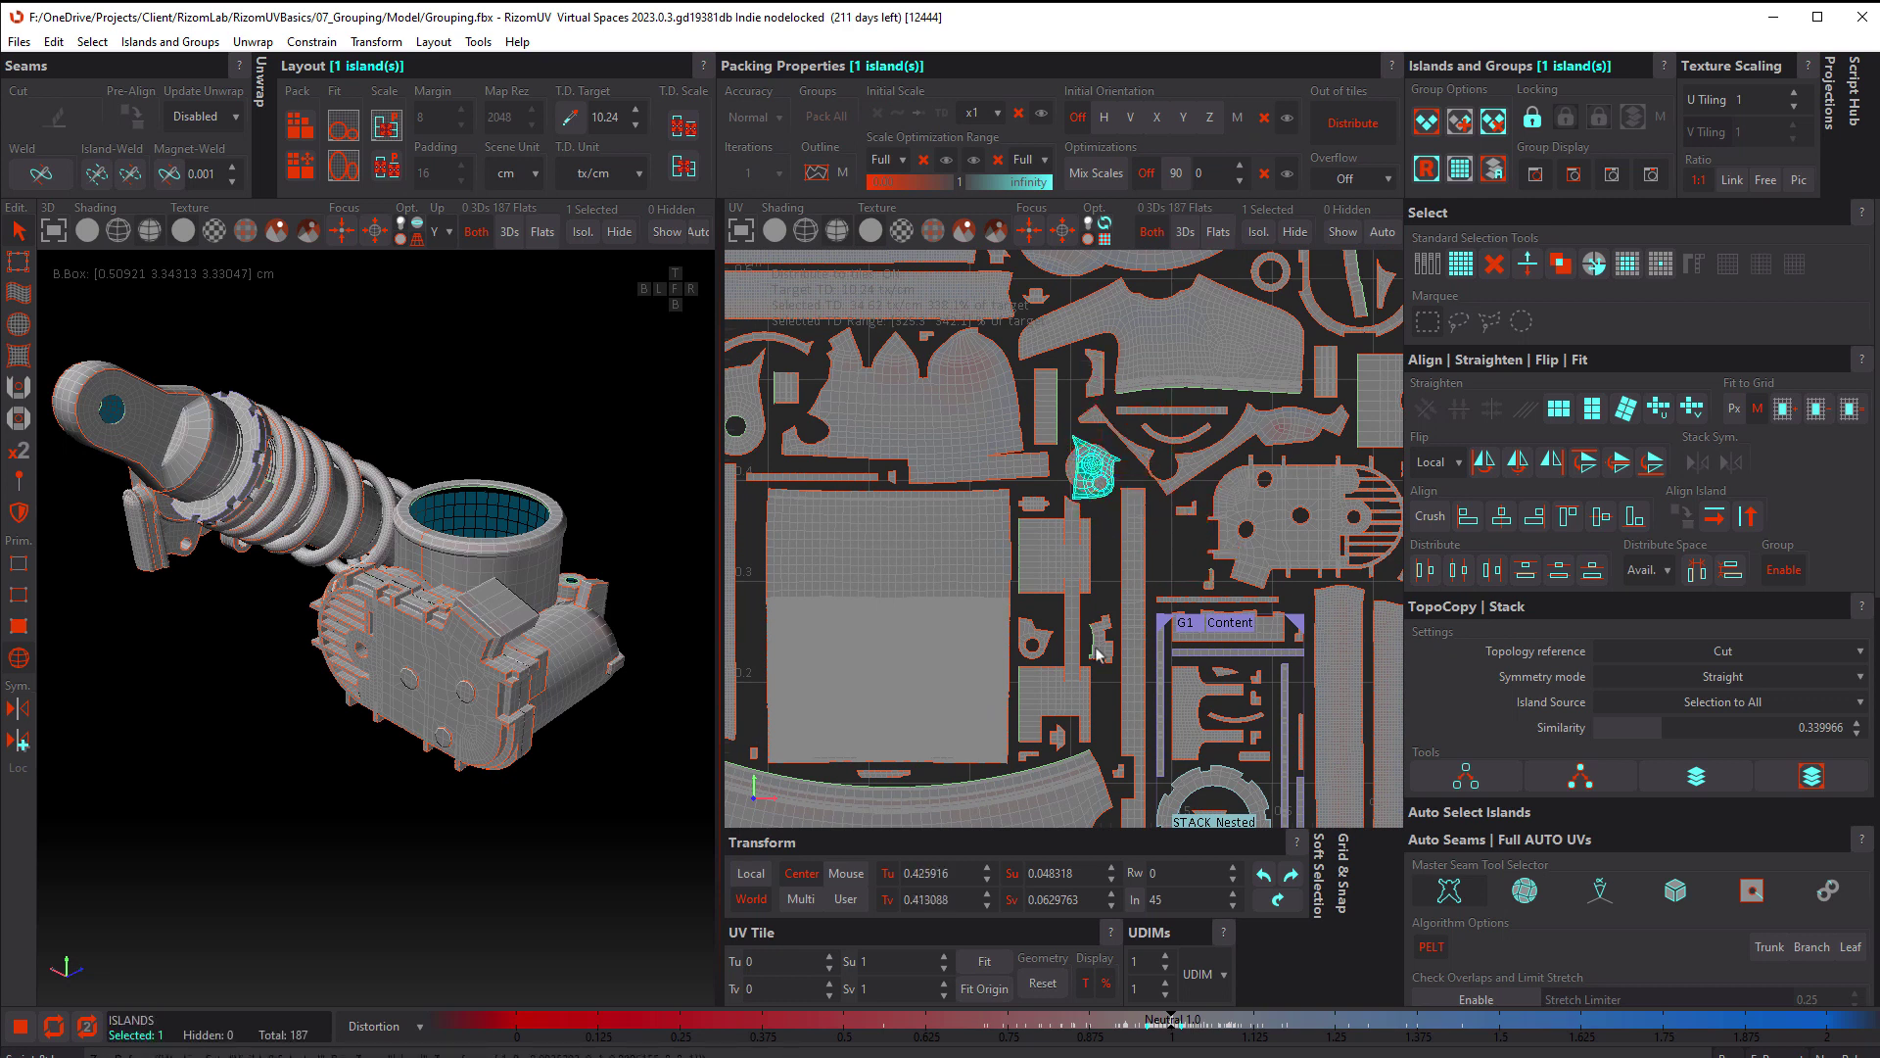
{"action": "left_click", "coordinate": [1037, 641]}
{"action": "left_click_drag", "start_coordinate": [1038, 641], "coordinate": [1107, 643]}
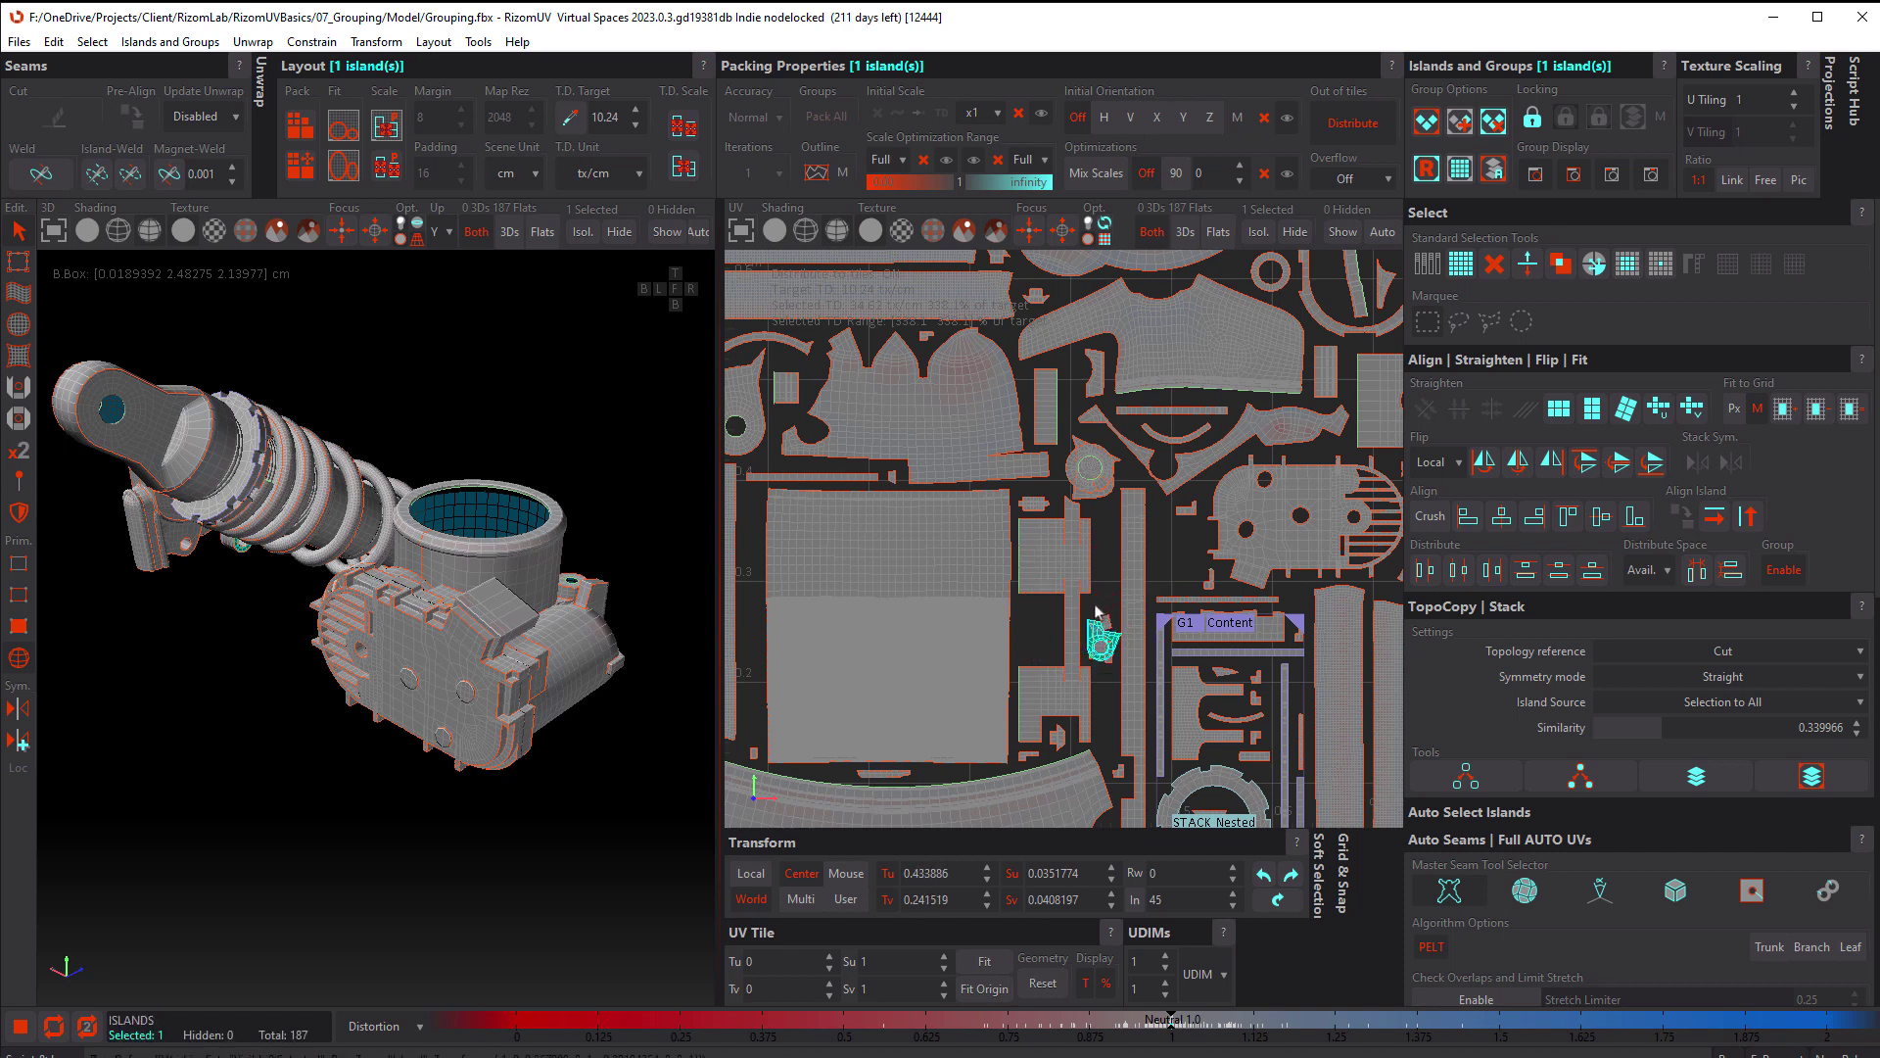
Select both pairs of overlapping islands to check them, and clear the selection
{"action": "left_click", "coordinate": [1101, 641], "text": "shift"}
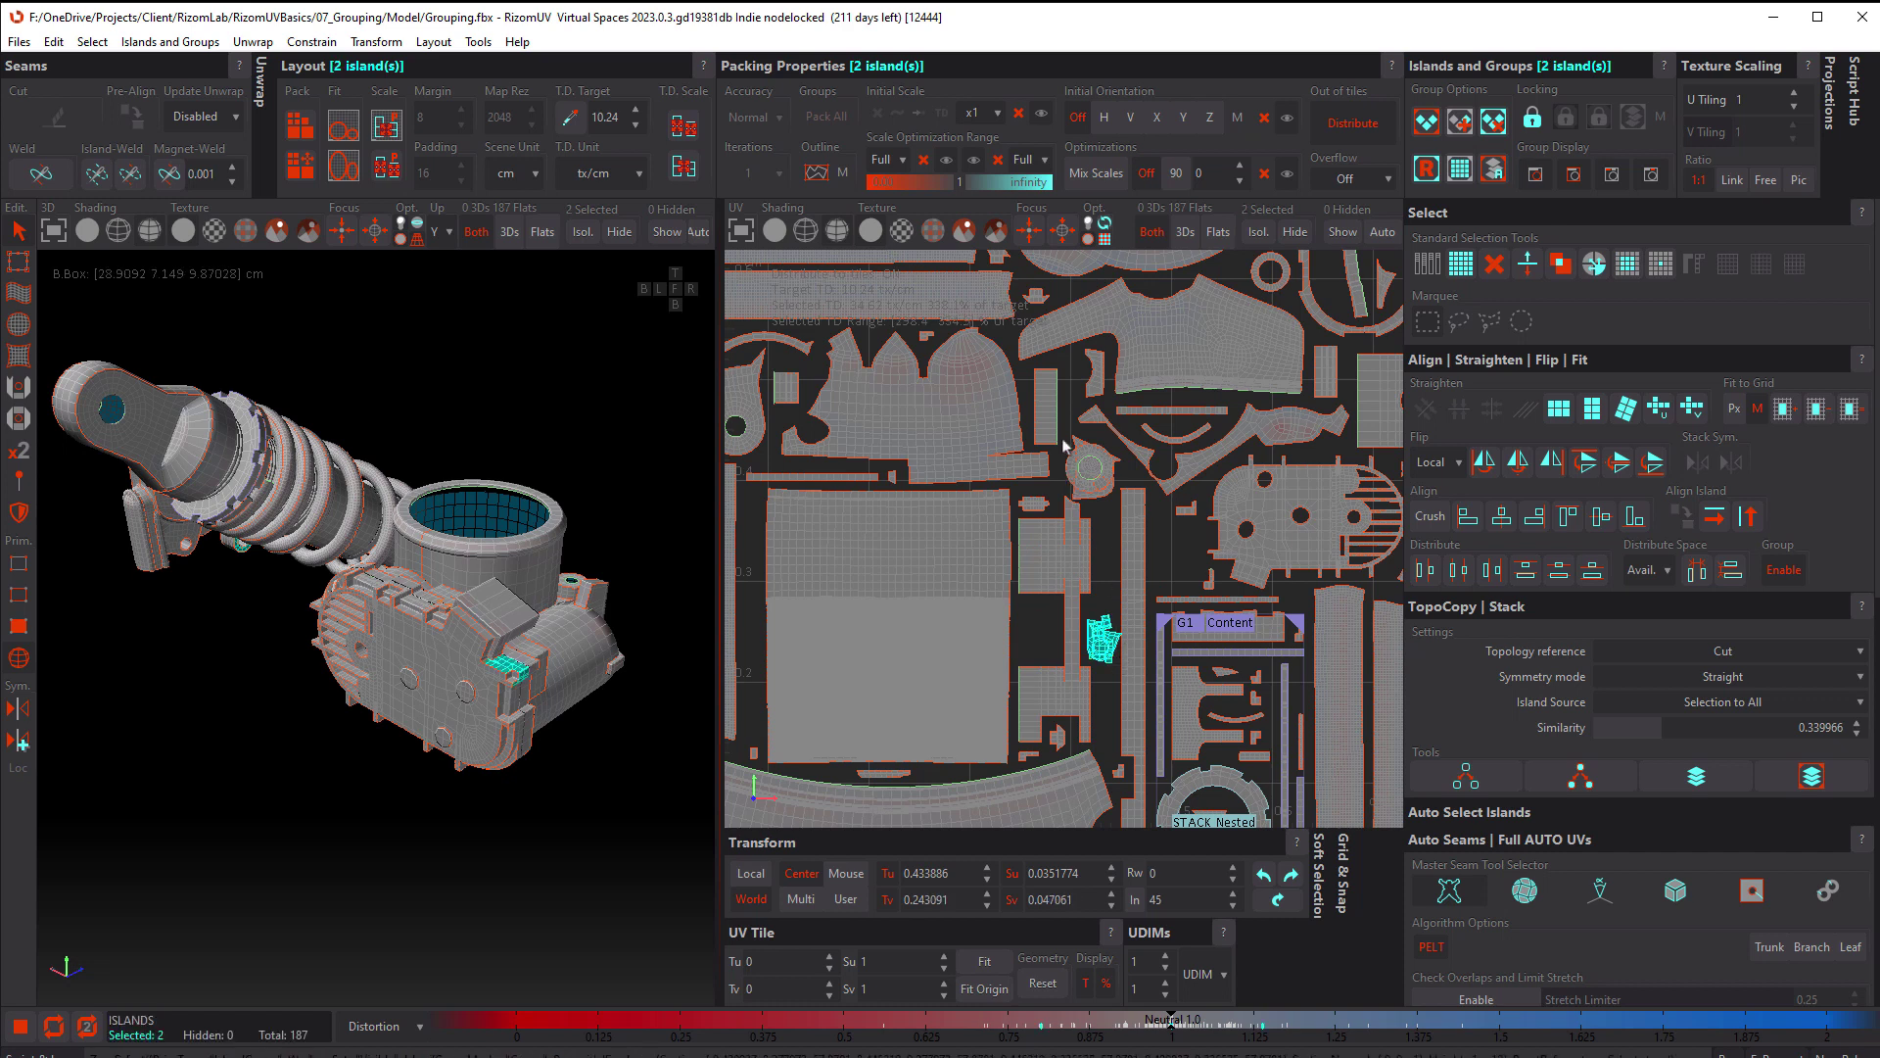
{"action": "left_click", "coordinate": [1100, 482], "text": "shift"}
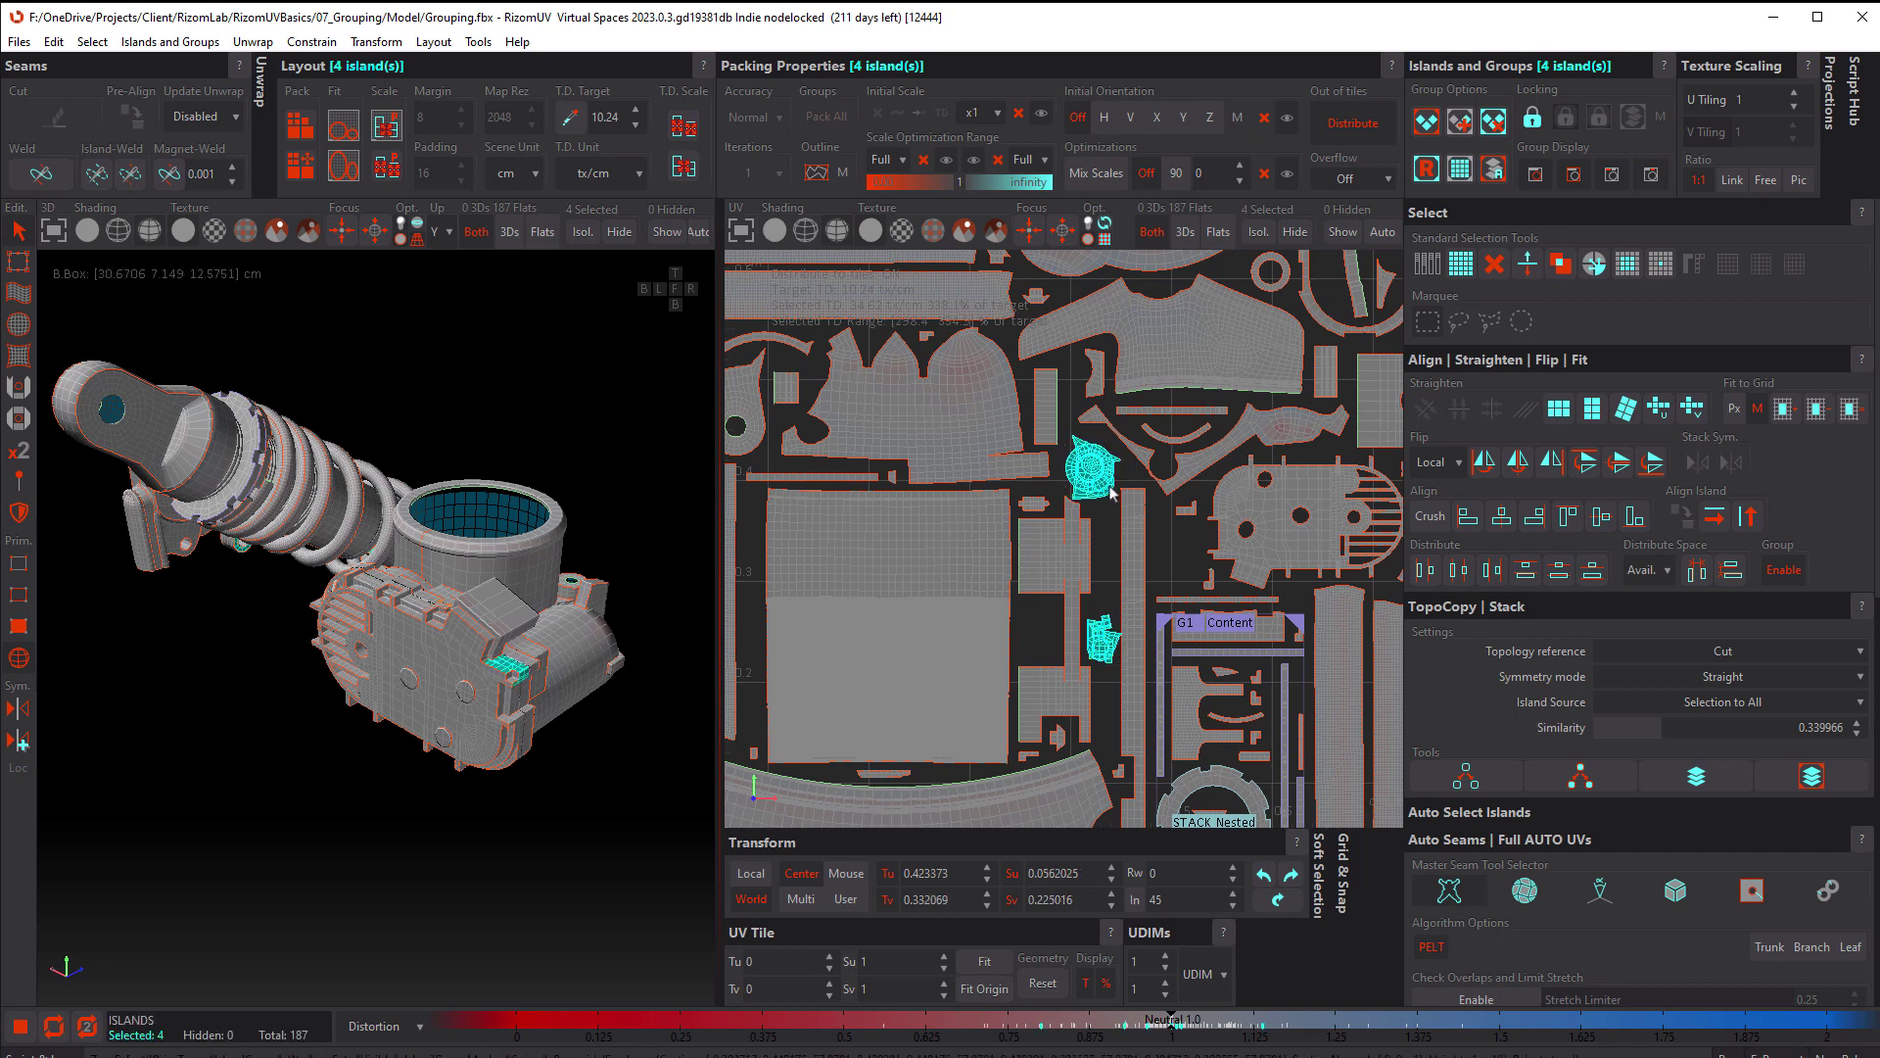
{"action": "left_click", "coordinate": [1104, 437]}
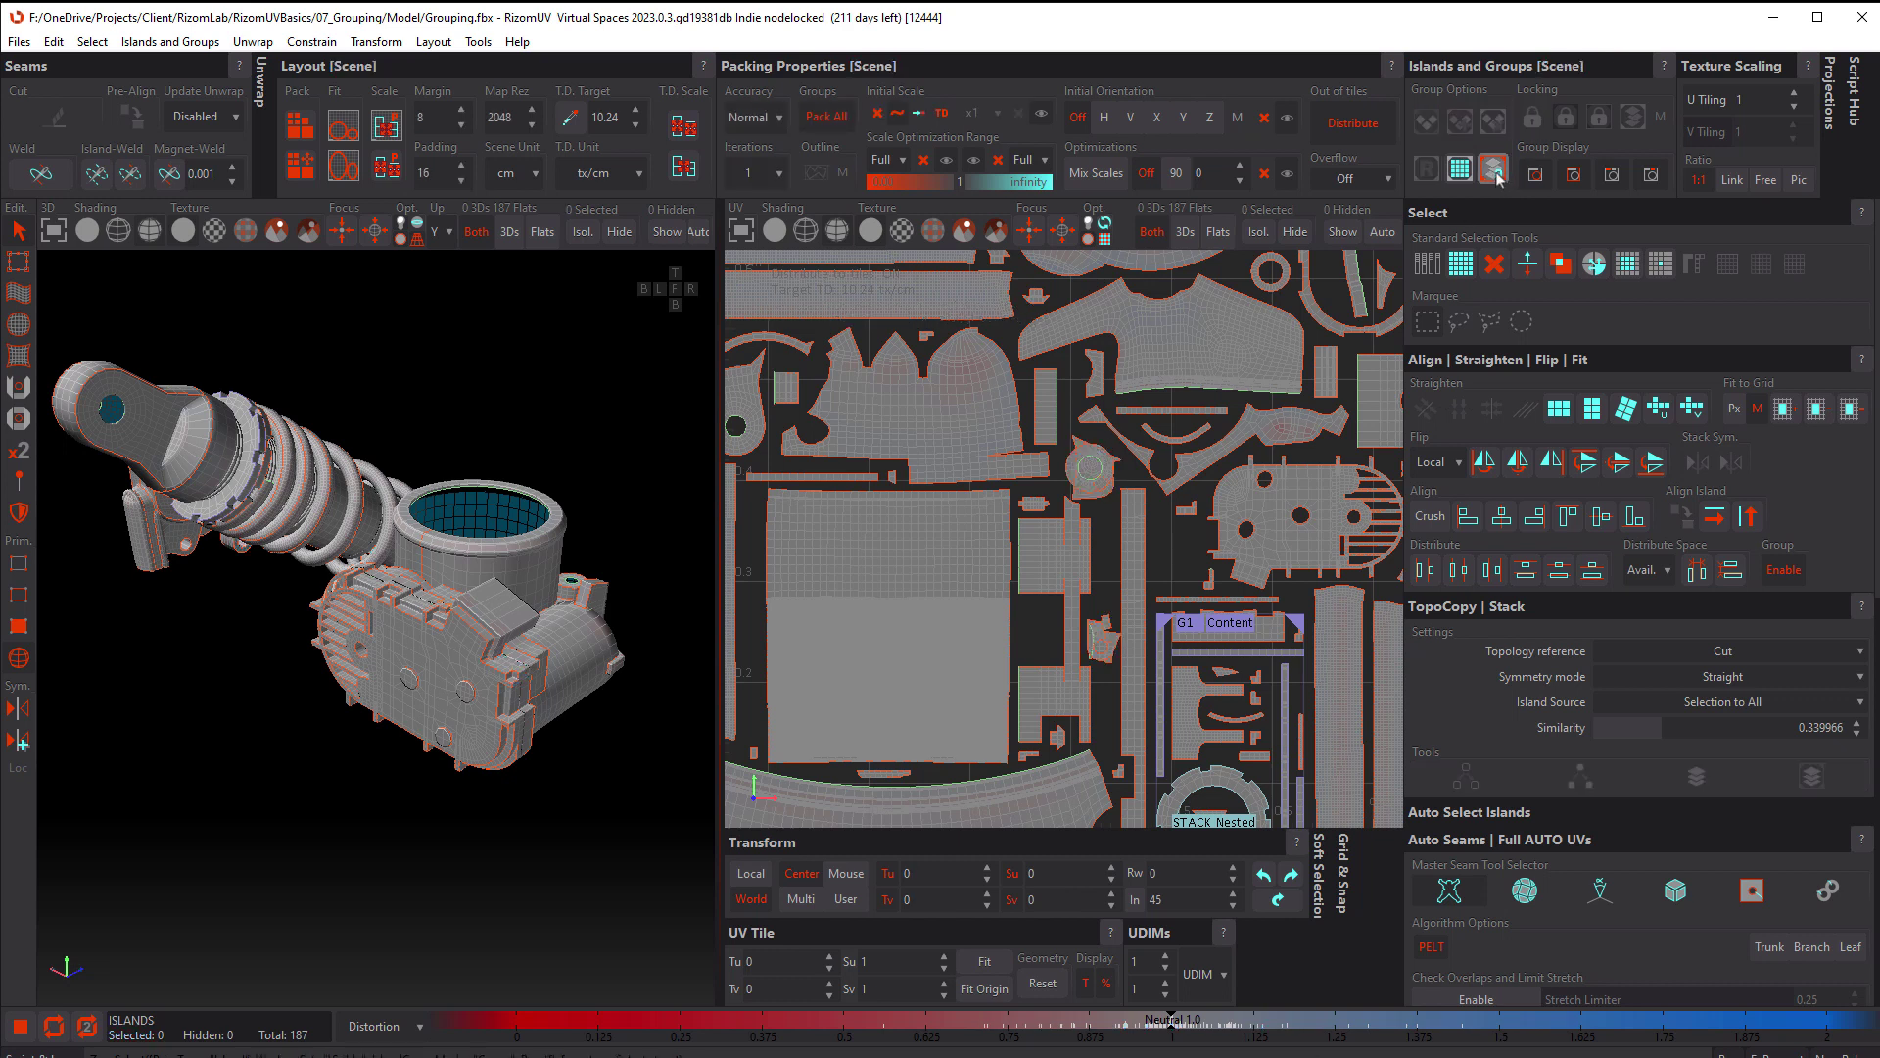
Try Group Overlapped on the whole scene with nothing selected, and undo the grouping
{"action": "middle_click_drag", "start_coordinate": [1233, 595], "coordinate": [1176, 500]}
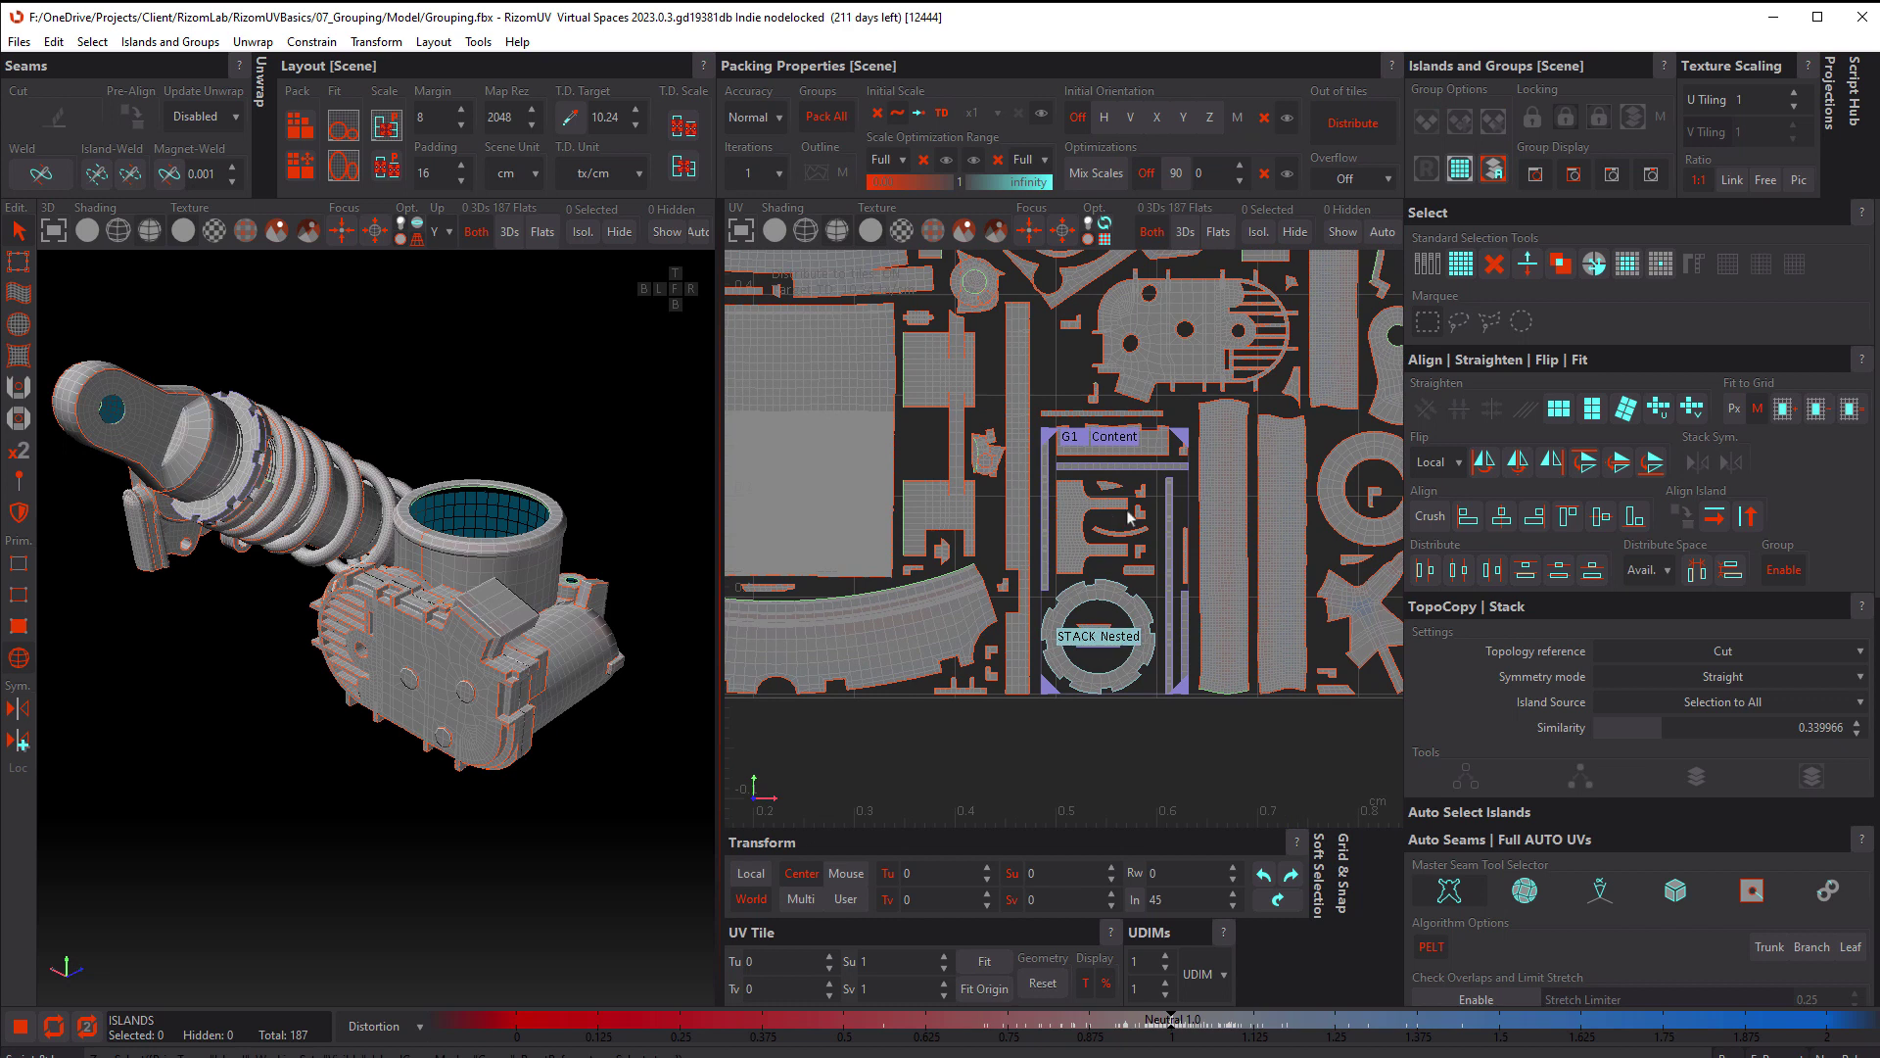
{"action": "left_click", "coordinate": [1496, 170]}
{"action": "mouse_move", "coordinate": [1074, 466]}
{"action": "middle_mouse_down"}
{"action": "mouse_move", "coordinate": [1154, 623]}
{"action": "mouse_move", "coordinate": [1072, 483]}
{"action": "middle_mouse_up"}
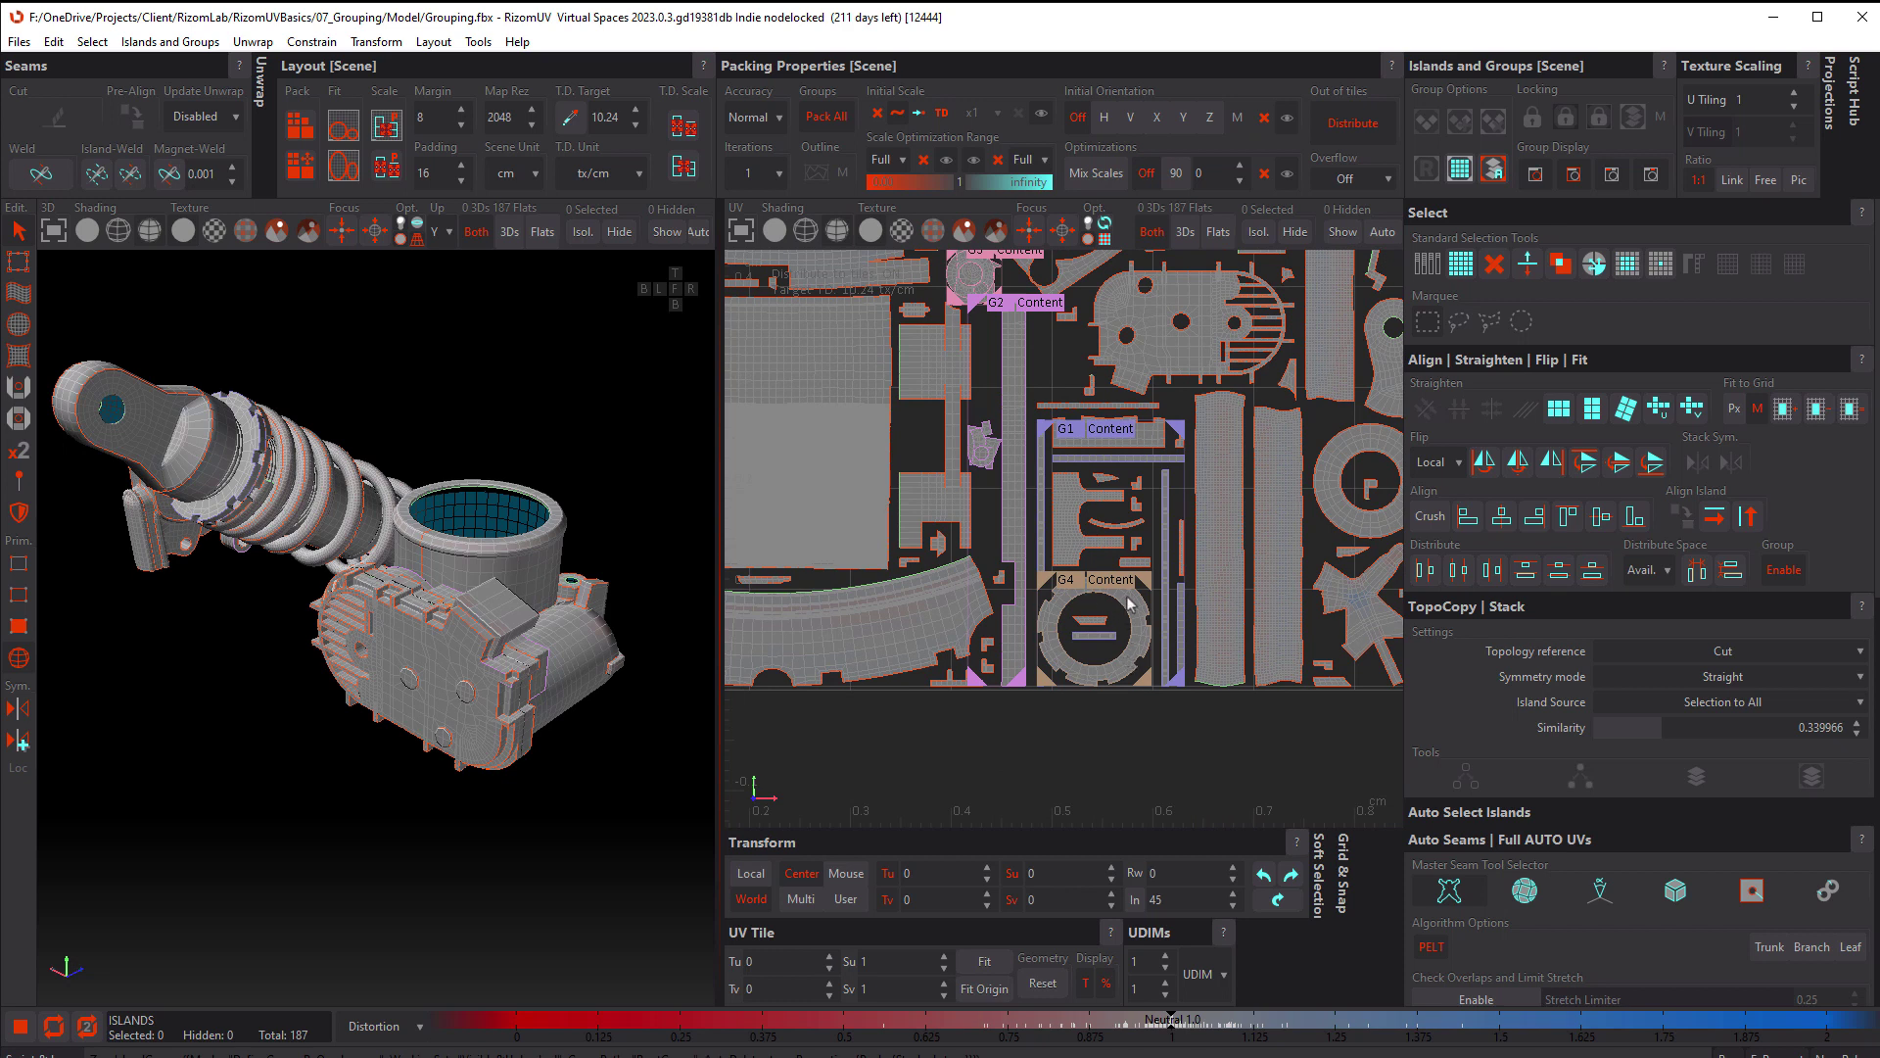
{"action": "key", "text": "ctrl+z"}
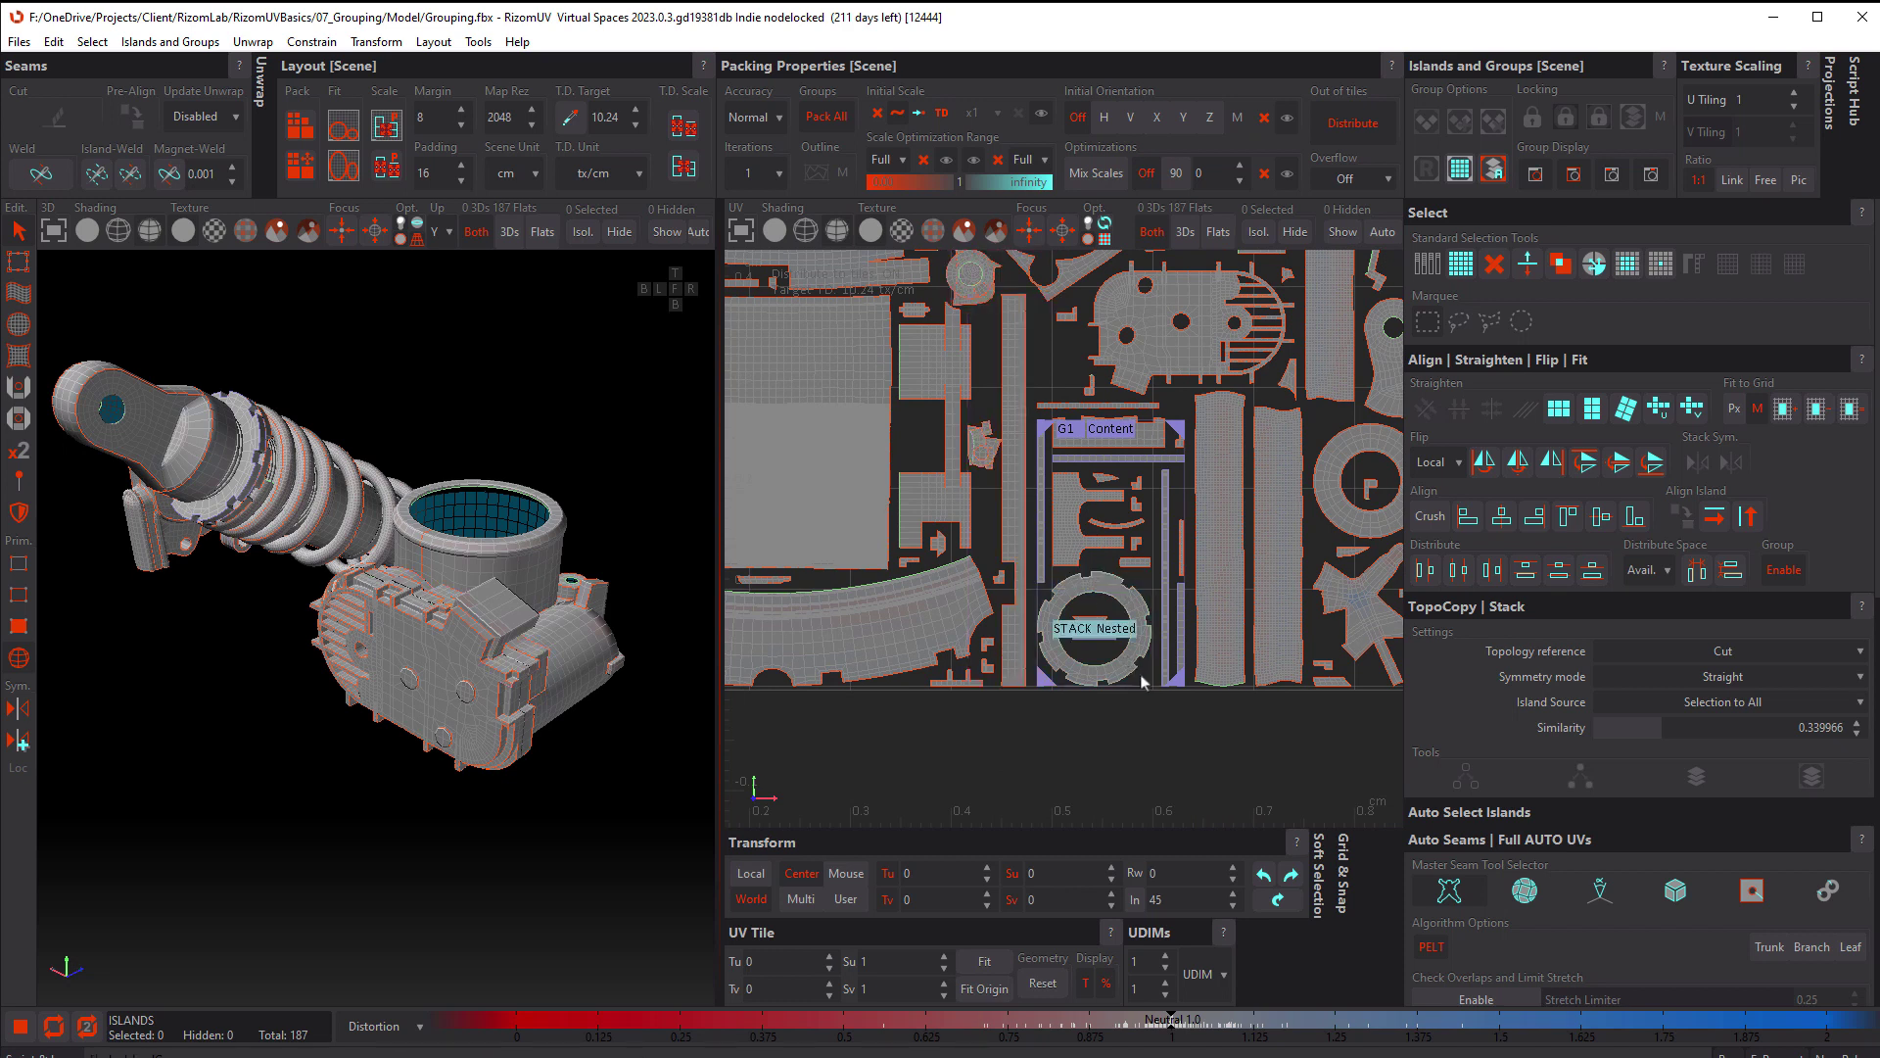
Select only the two pairs of overlapping islands and apply Group Overlapped to create a group for each pair
{"action": "middle_click_drag", "start_coordinate": [1122, 490], "coordinate": [1196, 636]}
{"action": "left_click", "coordinate": [1047, 416]}
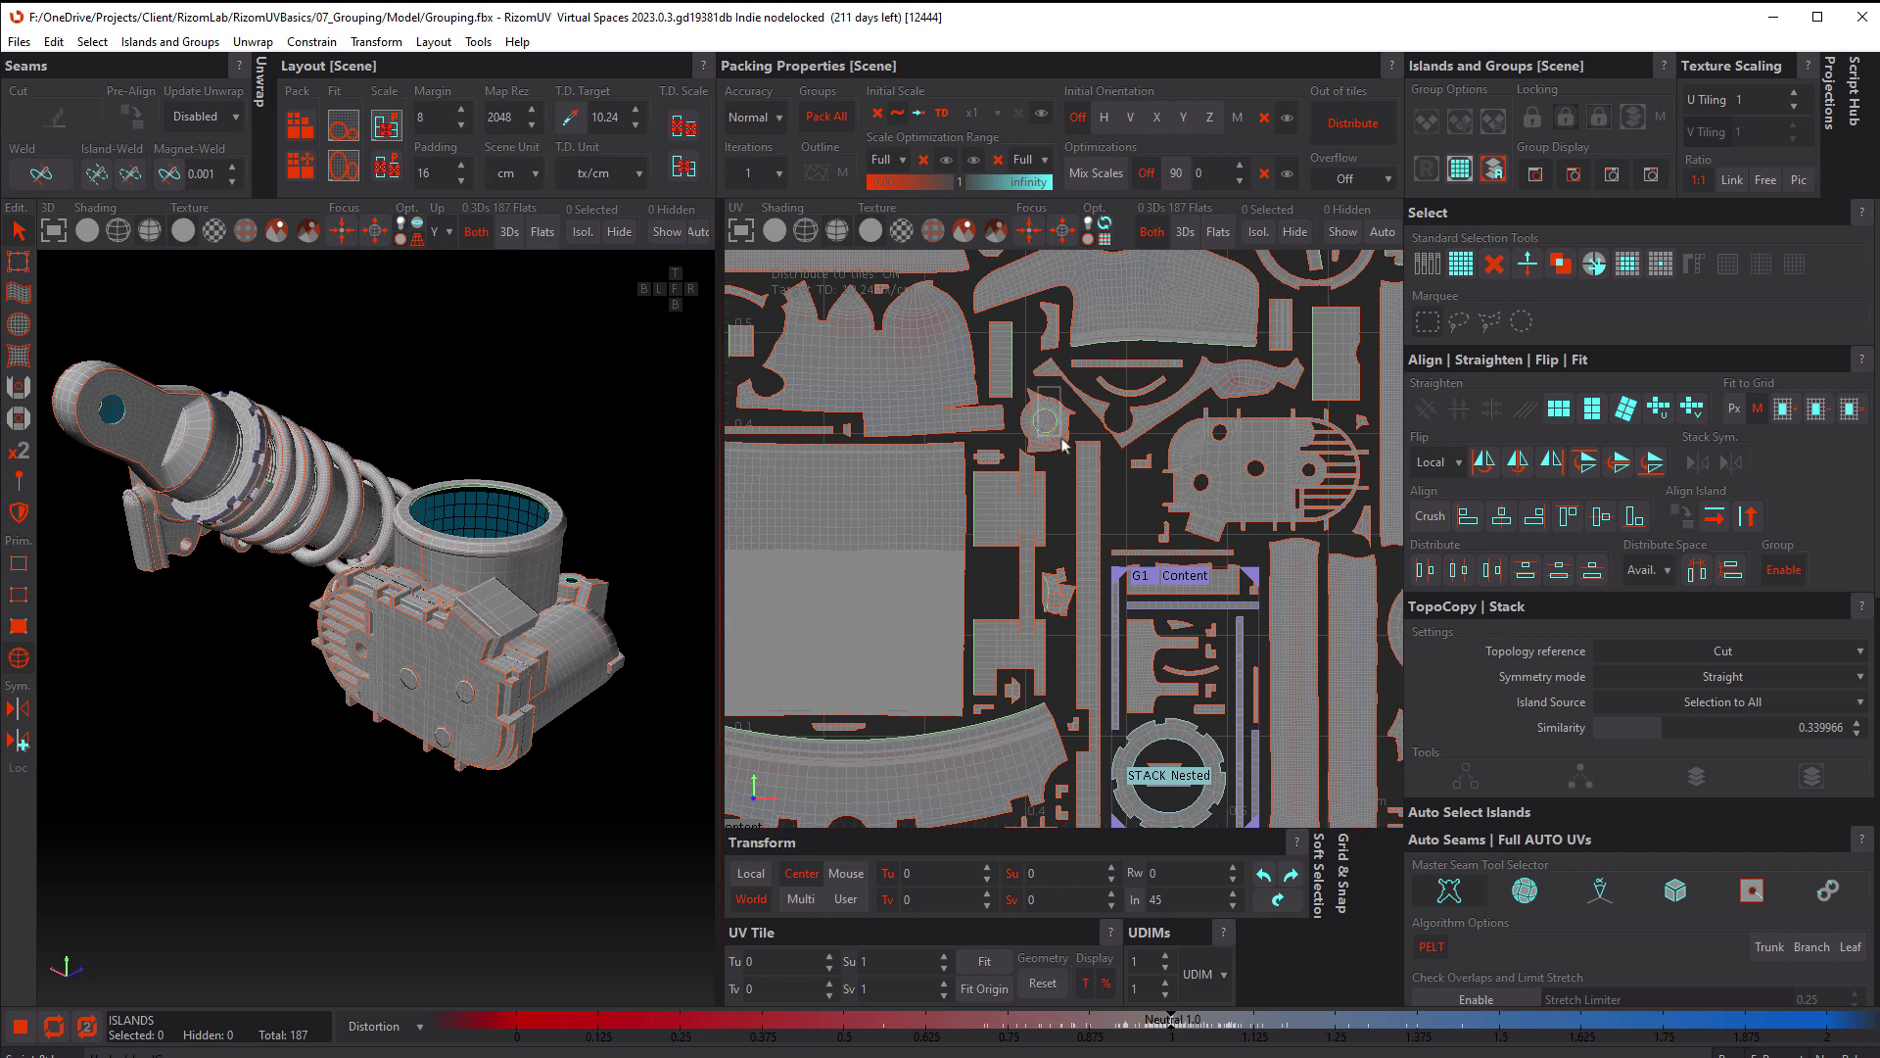
{"action": "left_click", "coordinate": [1061, 595], "text": "shift"}
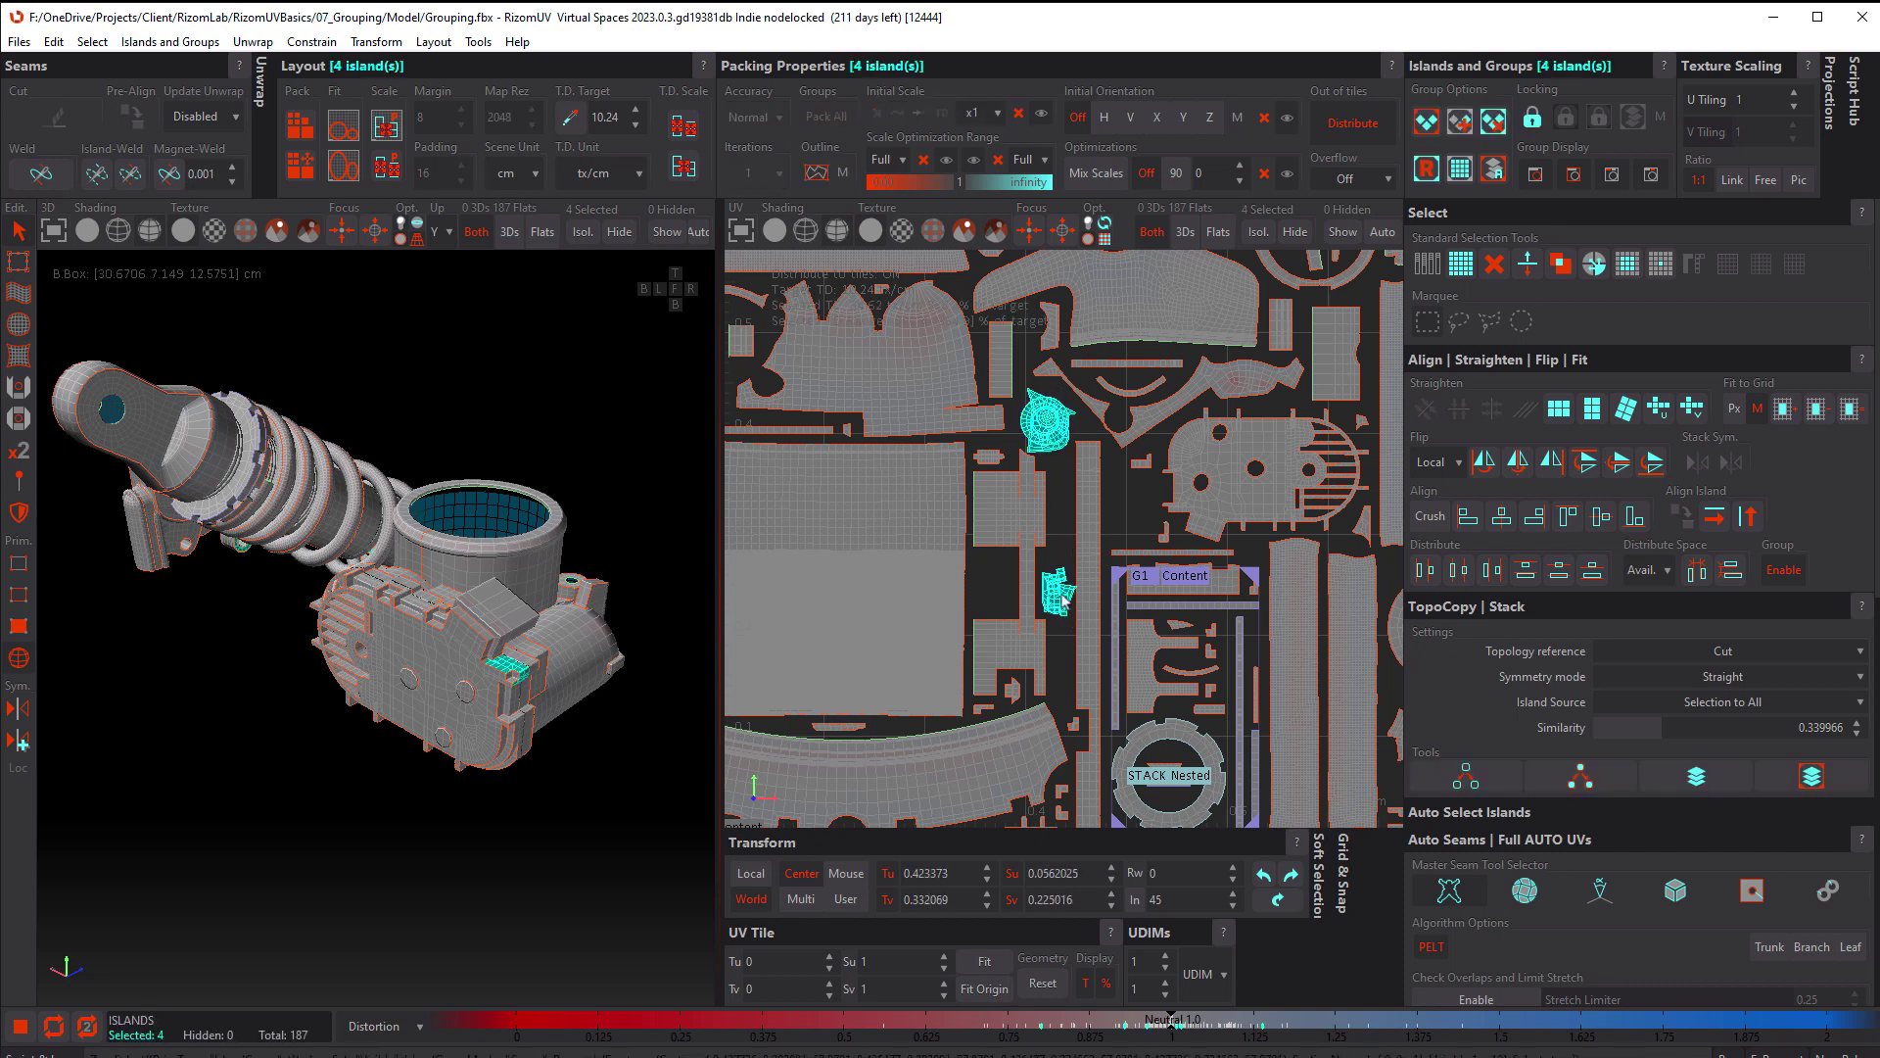
{"action": "left_click", "coordinate": [1492, 170]}
{"action": "middle_click_drag", "start_coordinate": [1247, 651], "coordinate": [1203, 569]}
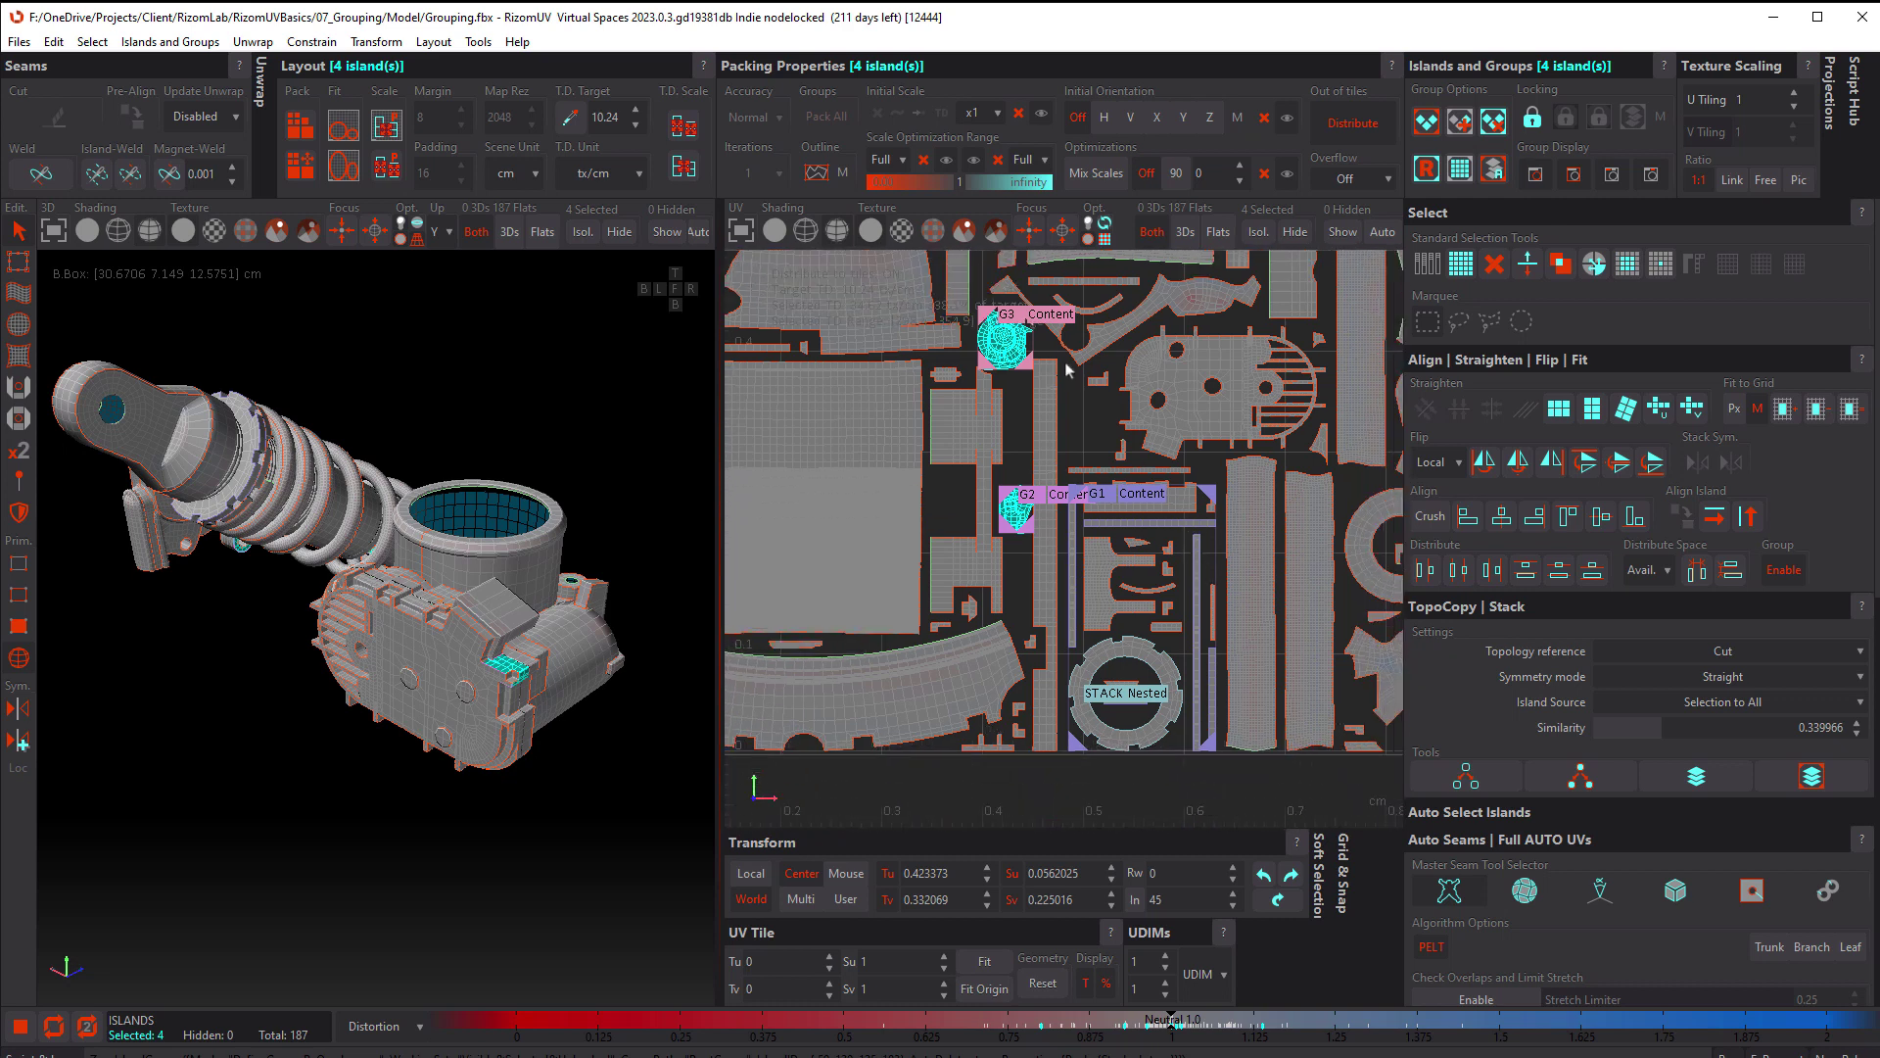